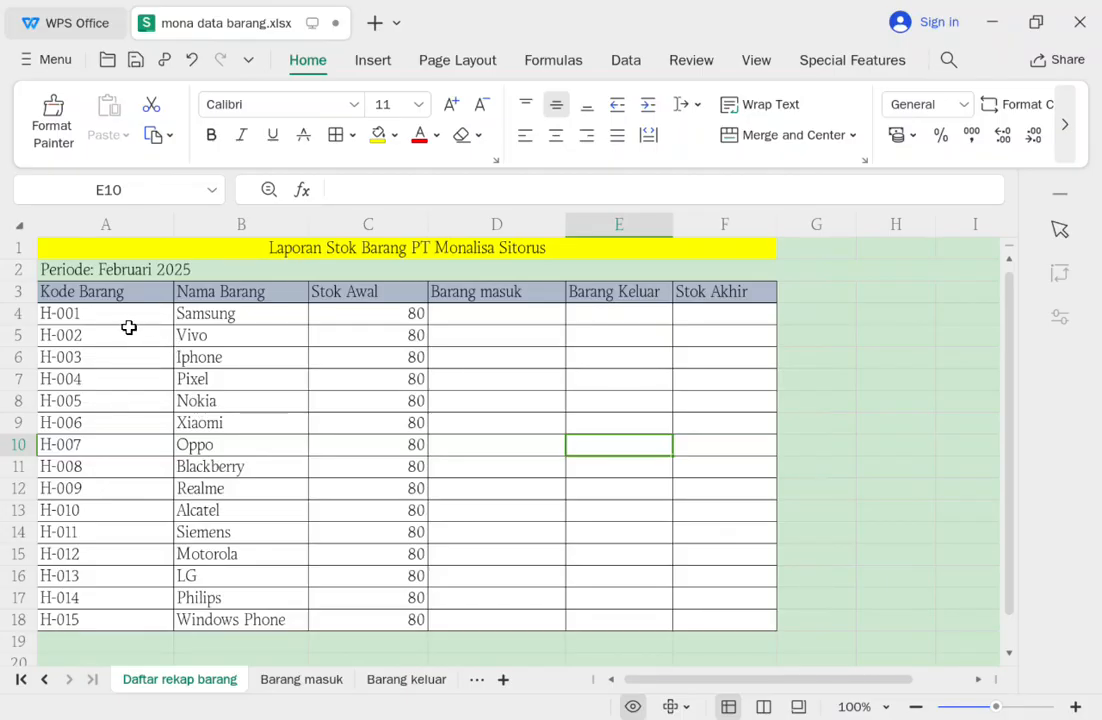
click(115, 319)
click(97, 340)
click(105, 367)
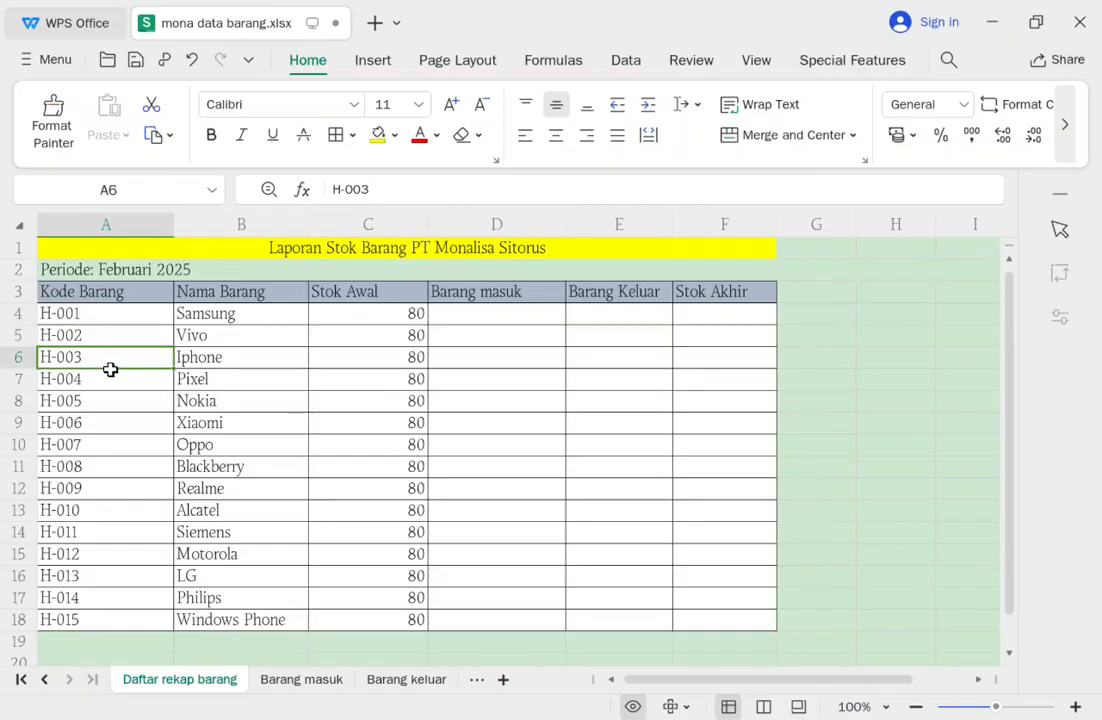
click(116, 385)
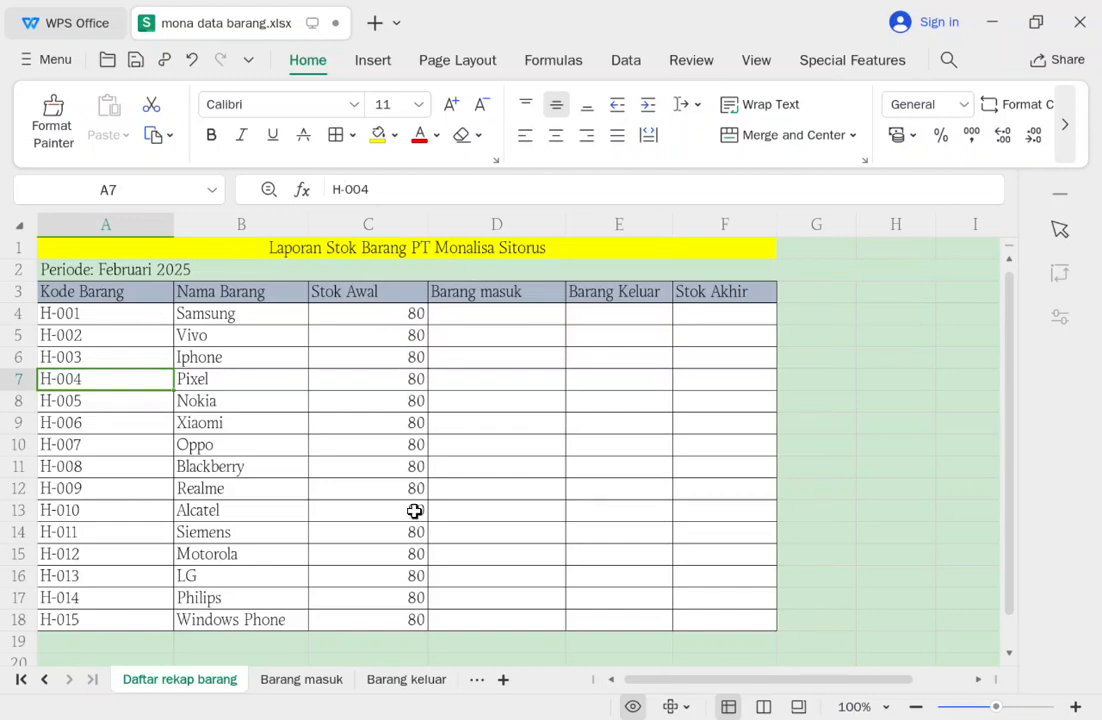
click(510, 316)
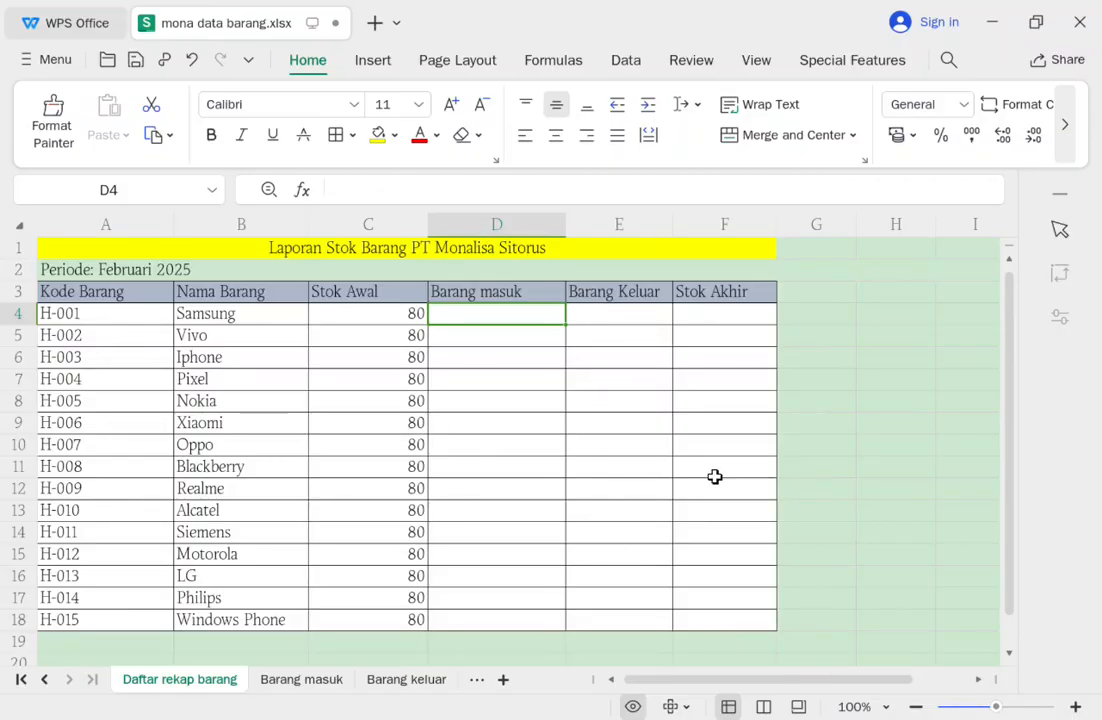
Enter the formula =C4+D4-E4 in the Samsung row's Stok Akhir cell, F4.
click(680, 319)
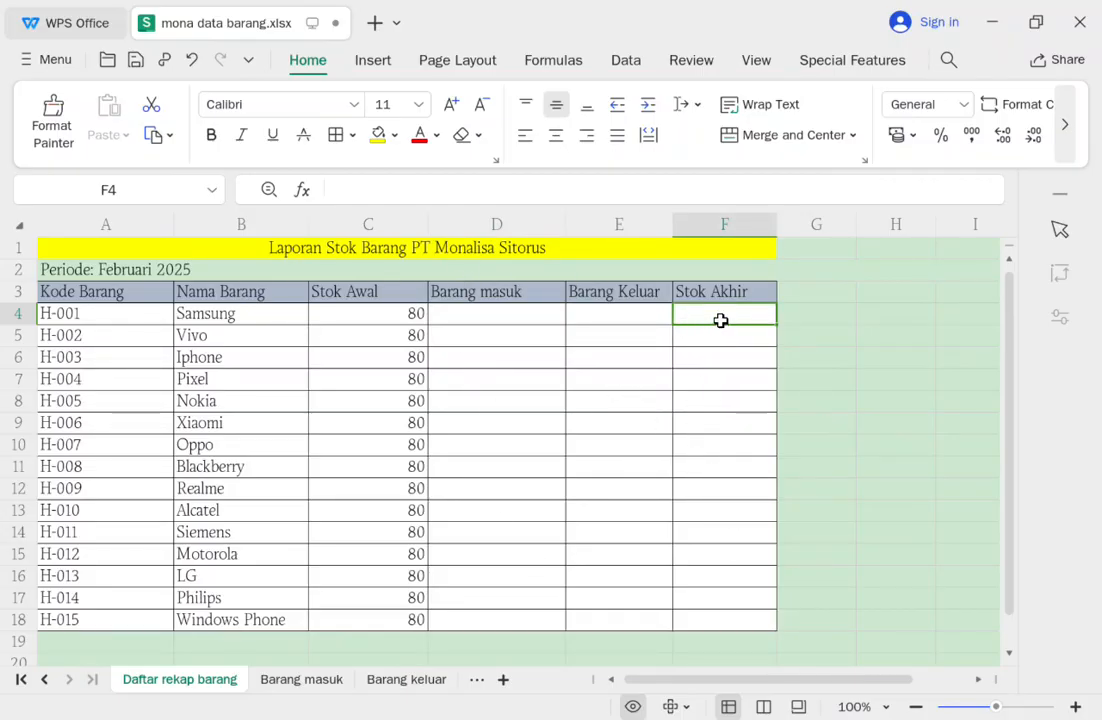
double_click(721, 319)
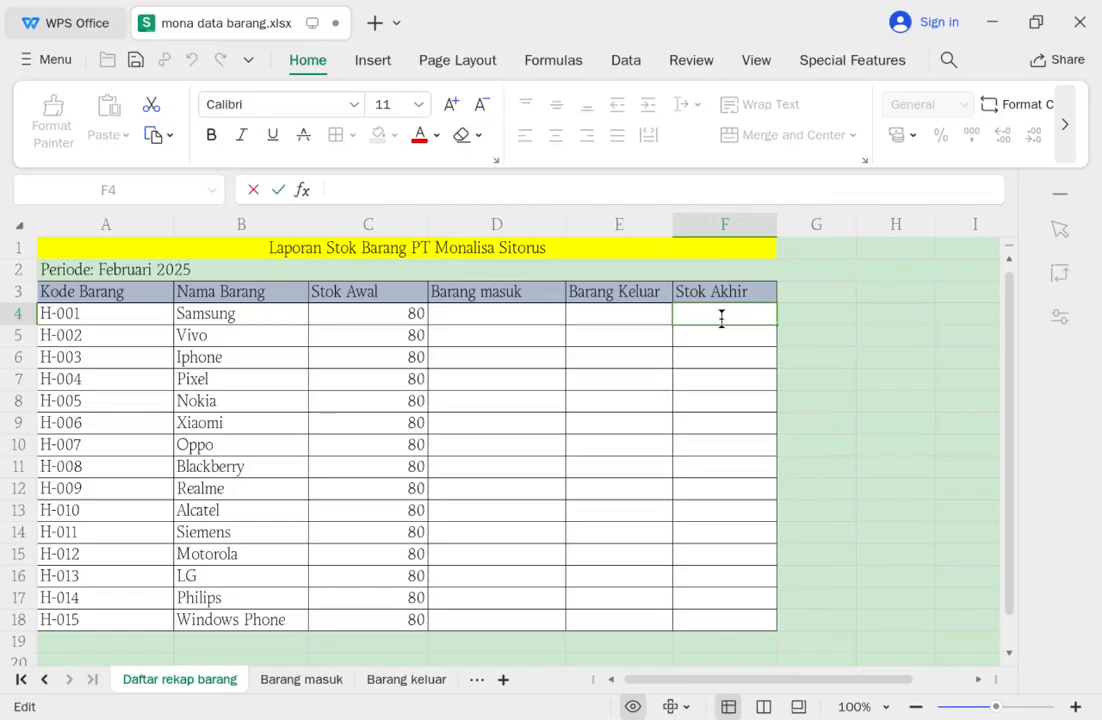
text(=)
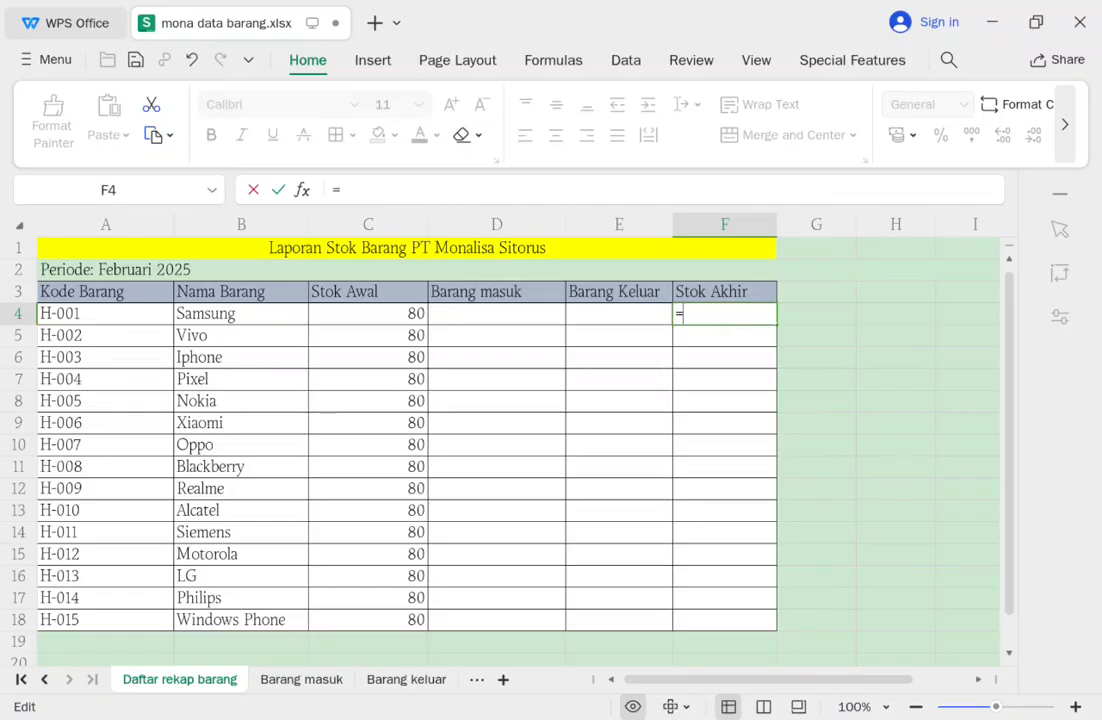
click(386, 317)
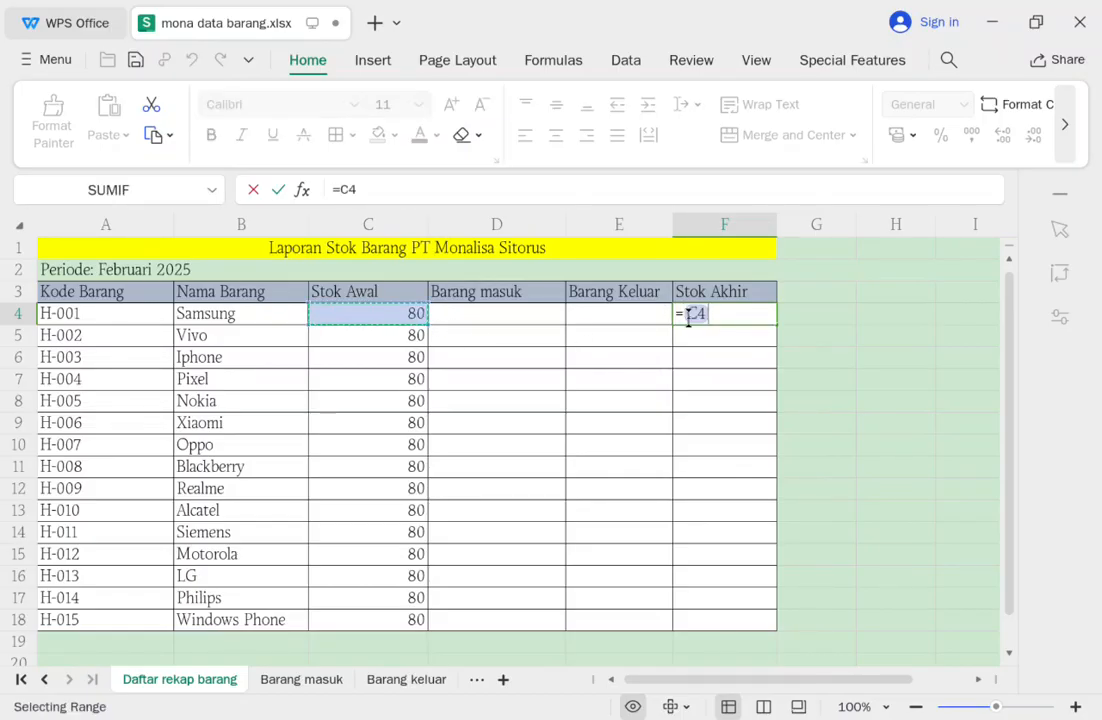
text(+)
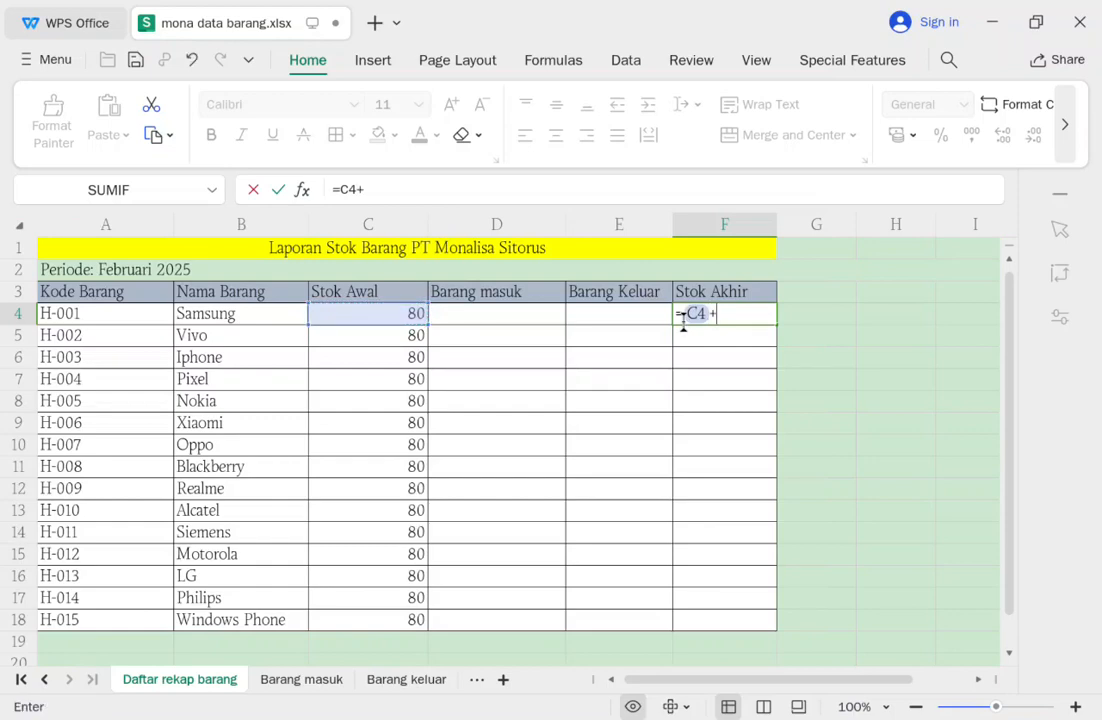
click(536, 315)
text(-)
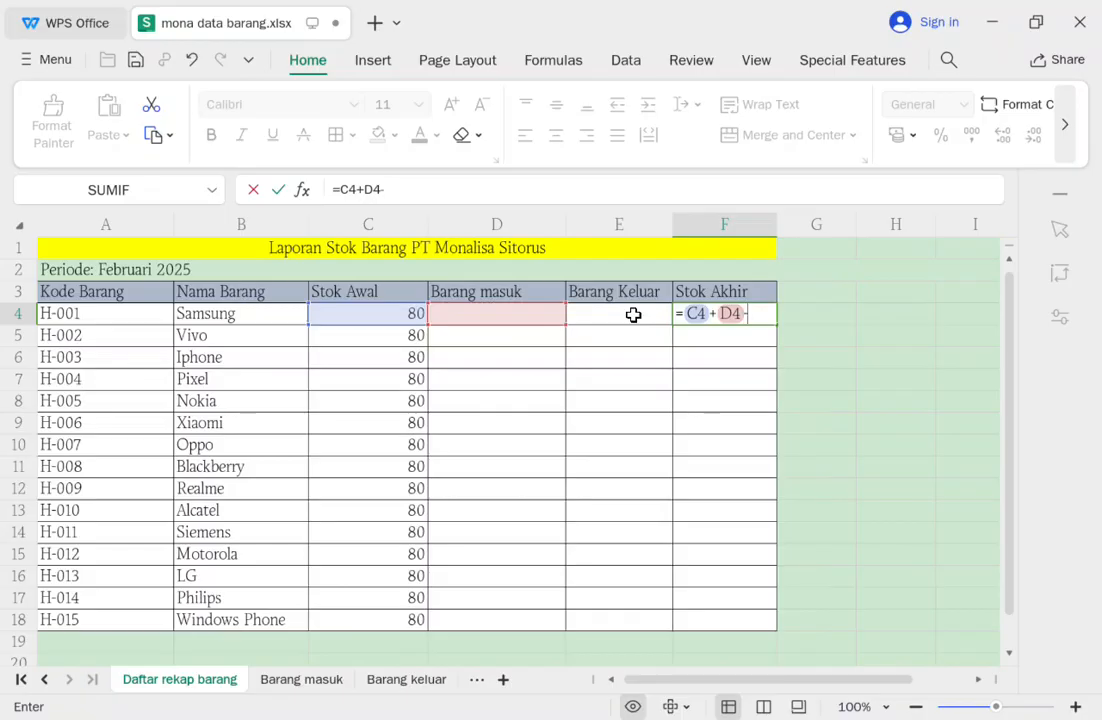
click(633, 315)
key(Return)
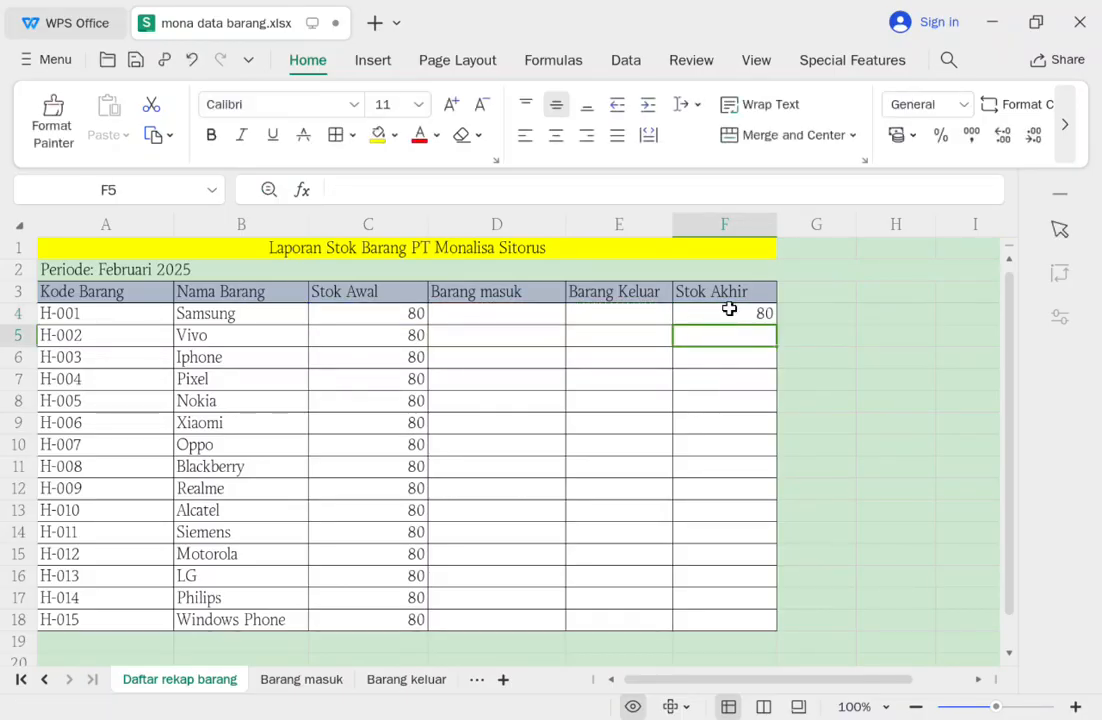
click(742, 313)
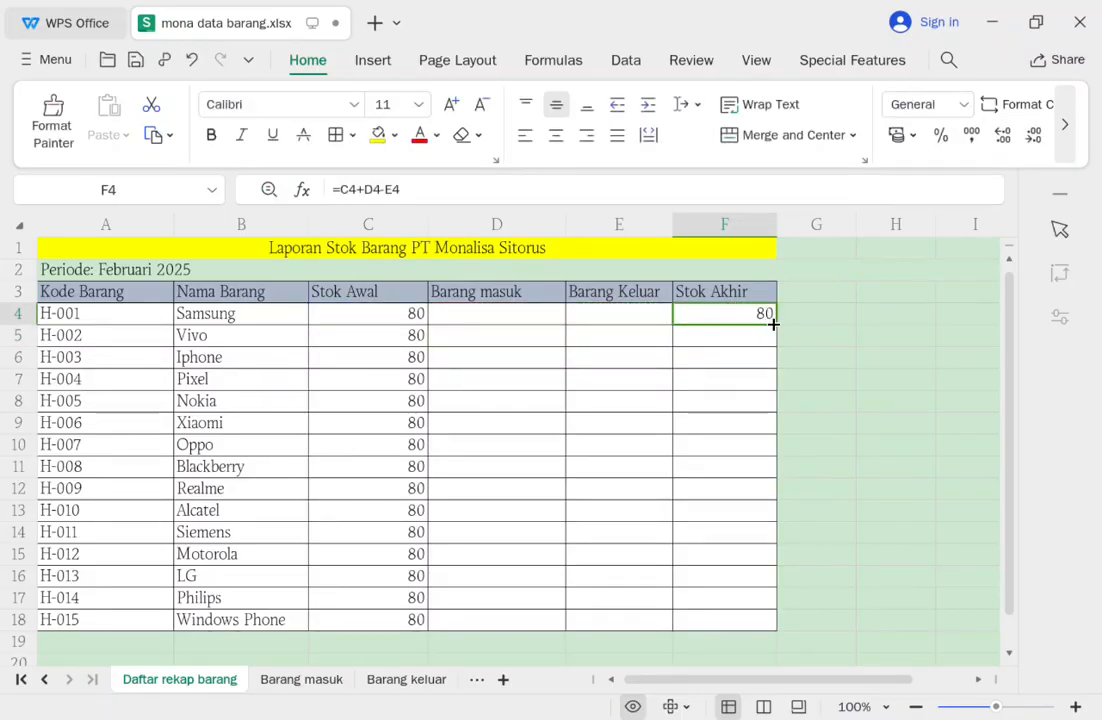
drag(773, 324, 765, 617)
click(763, 352)
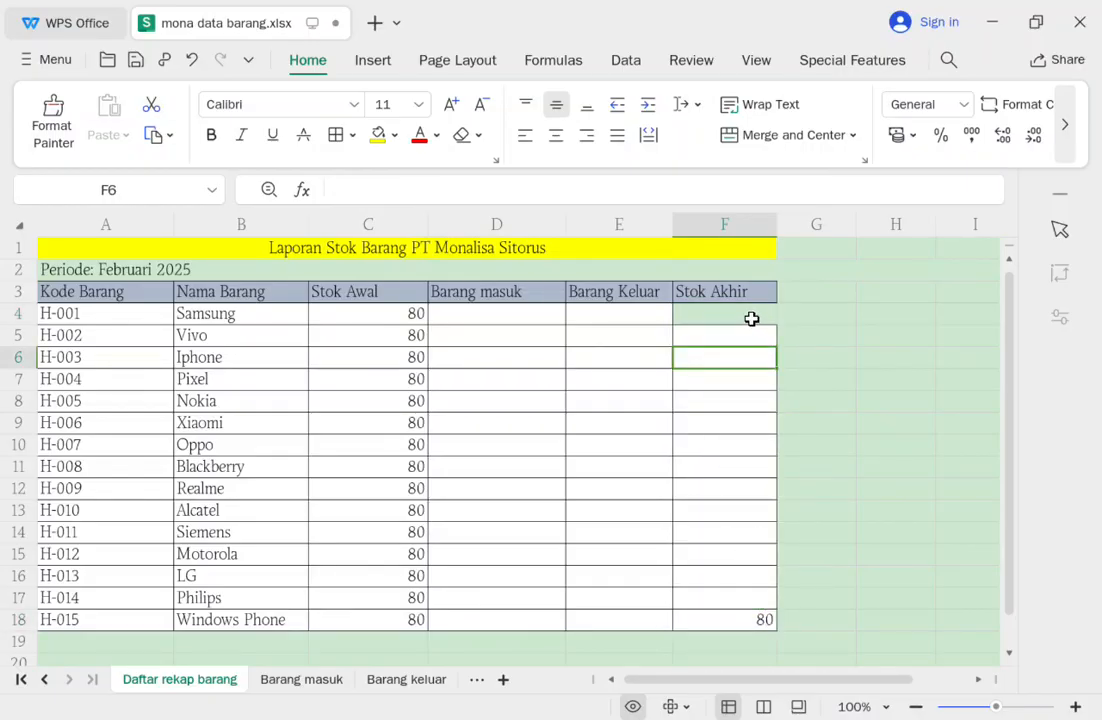
key(ctrl+z)
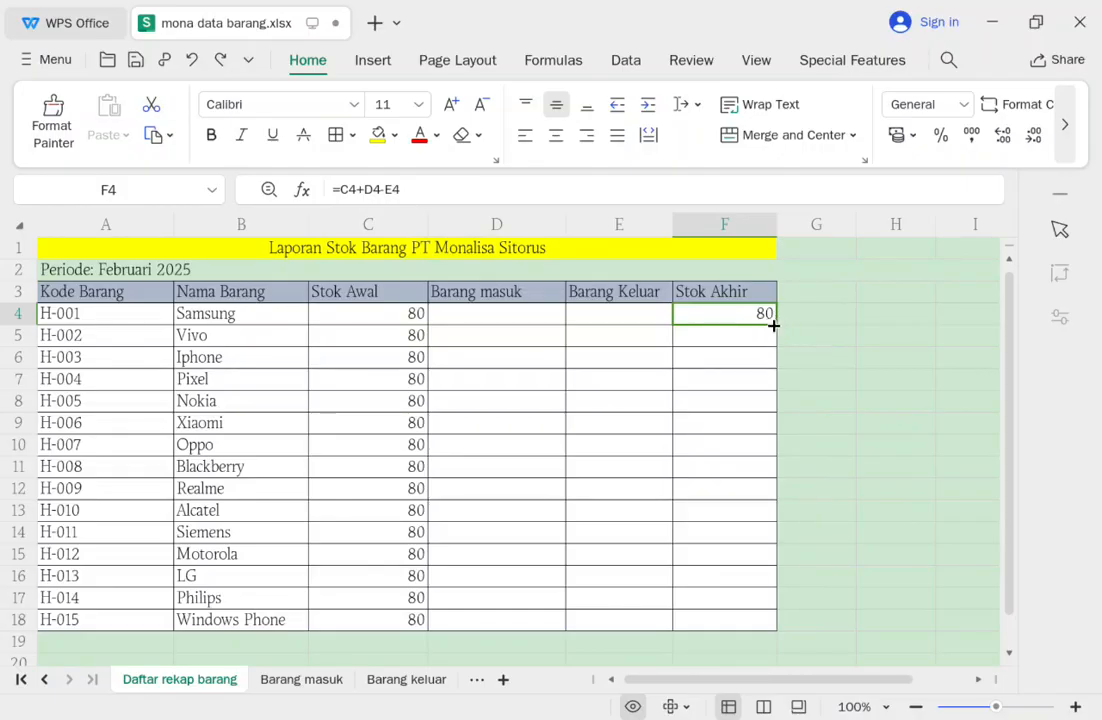
Fill the Stok Akhir formula from F4 down through F18 for all the remaining items.
drag(772, 339, 767, 634)
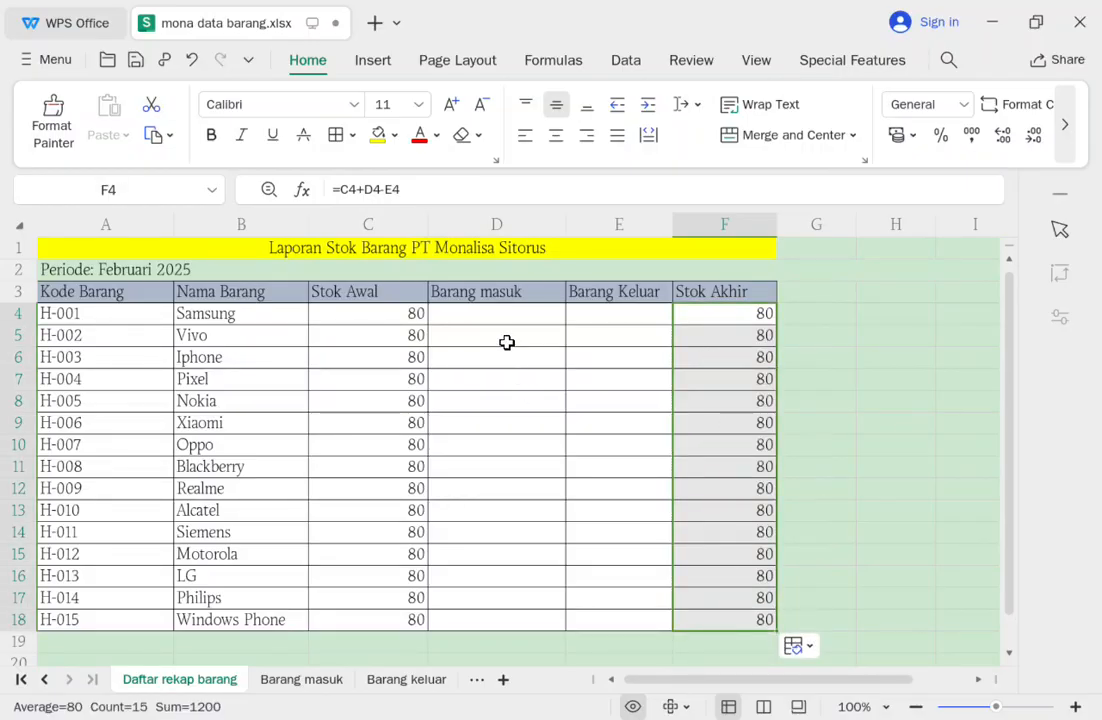
click(819, 386)
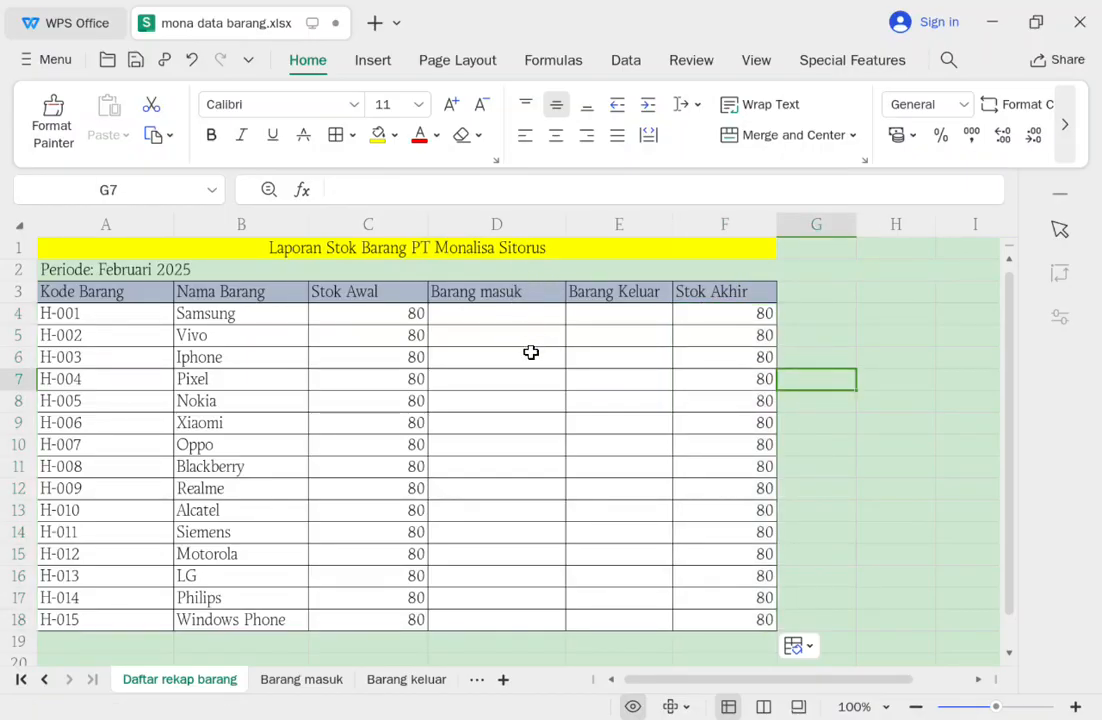
Start a VLOOKUP formula in the first Nama Barang cell, C6, of the Barang masuk sheet, with B6 as lookup value.
click(323, 683)
scroll(396, 325, up, 1)
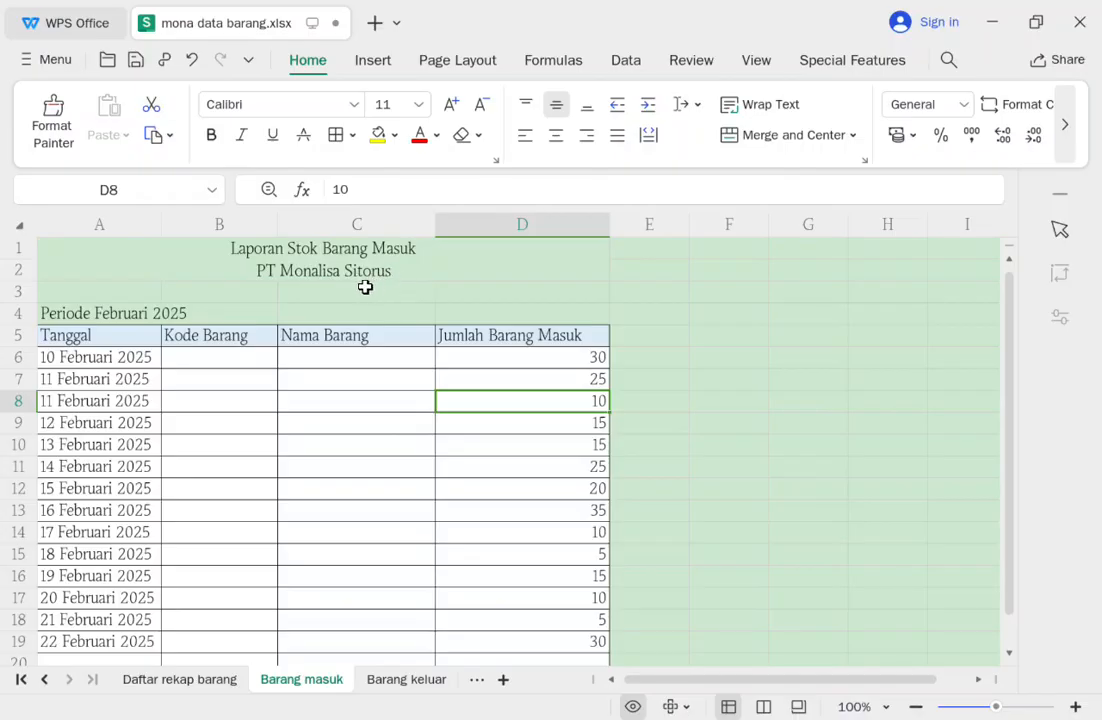
scroll(174, 318, down, 1)
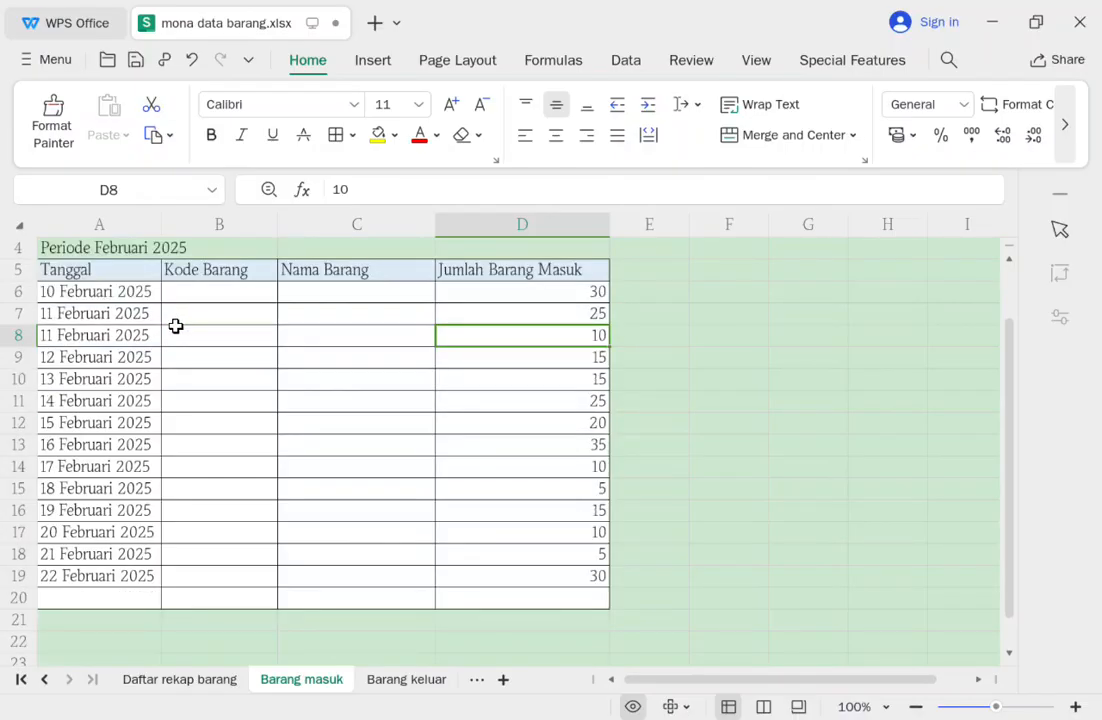
click(329, 291)
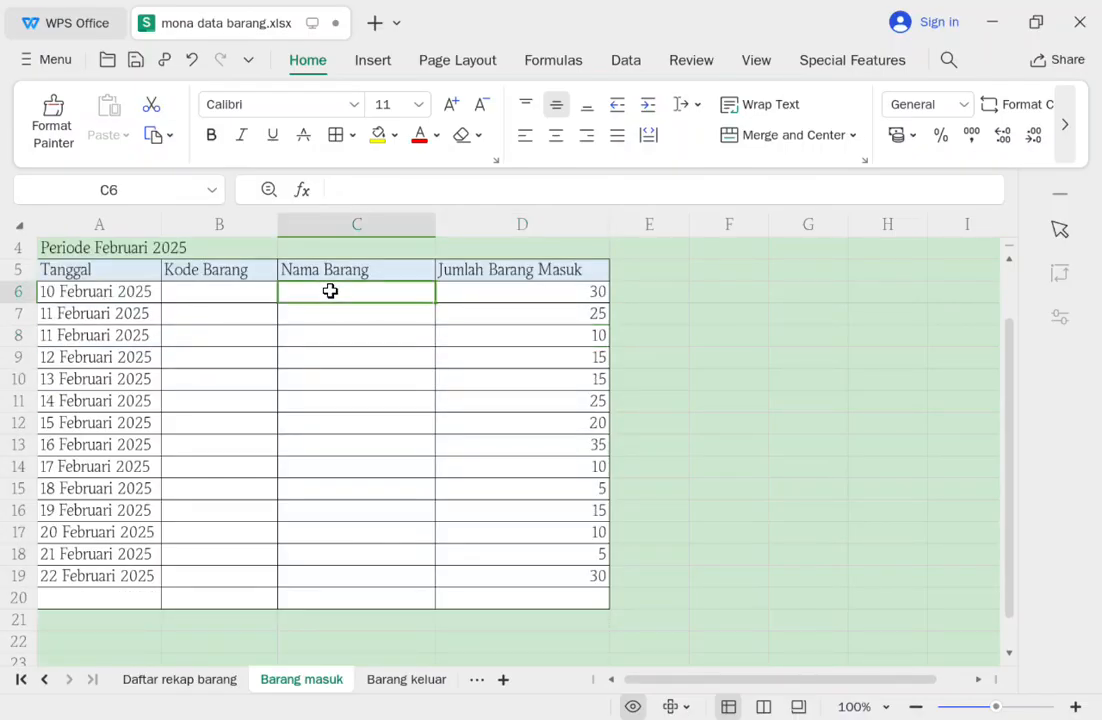
double_click(333, 296)
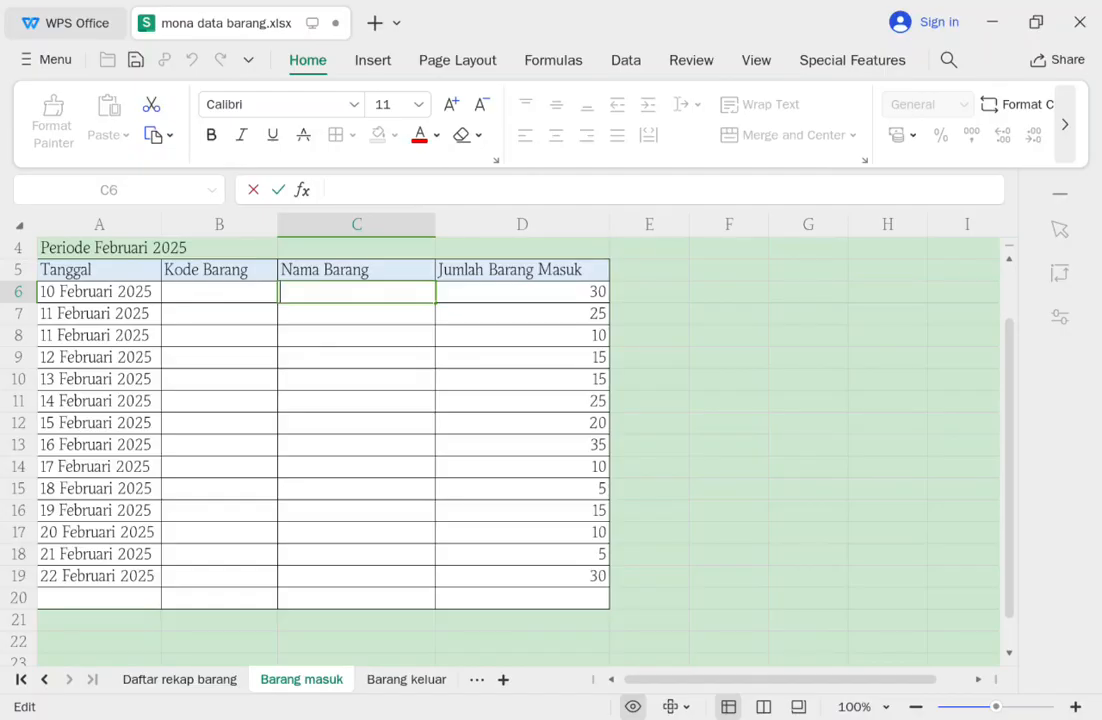
text(=)
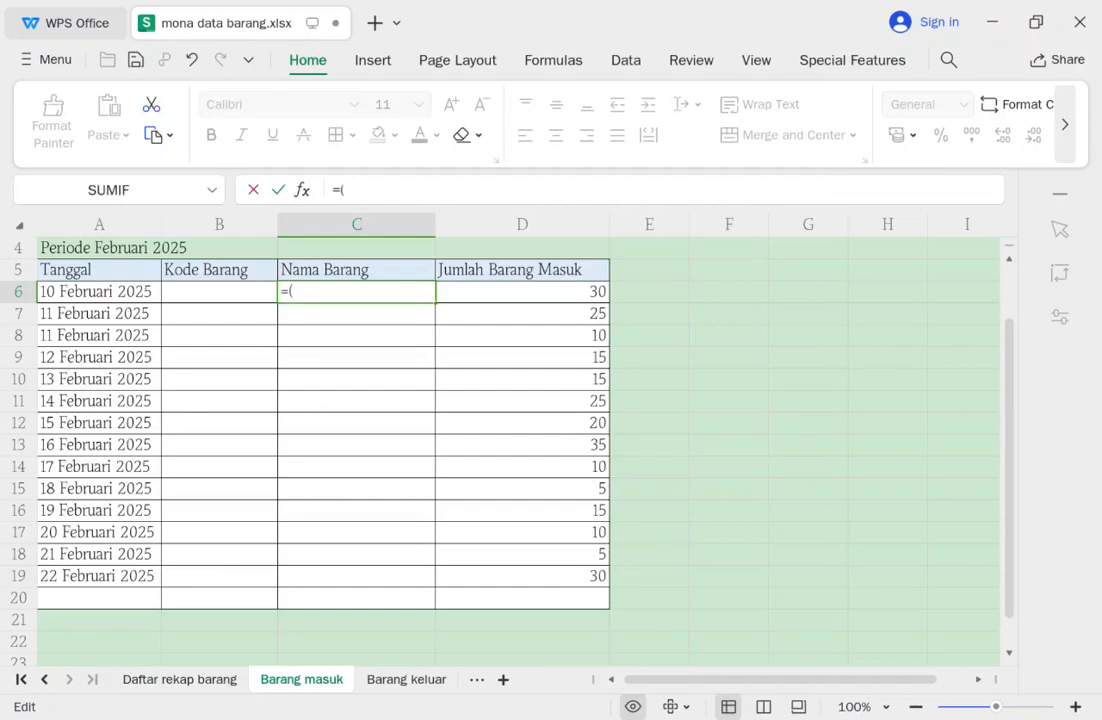
text(V)
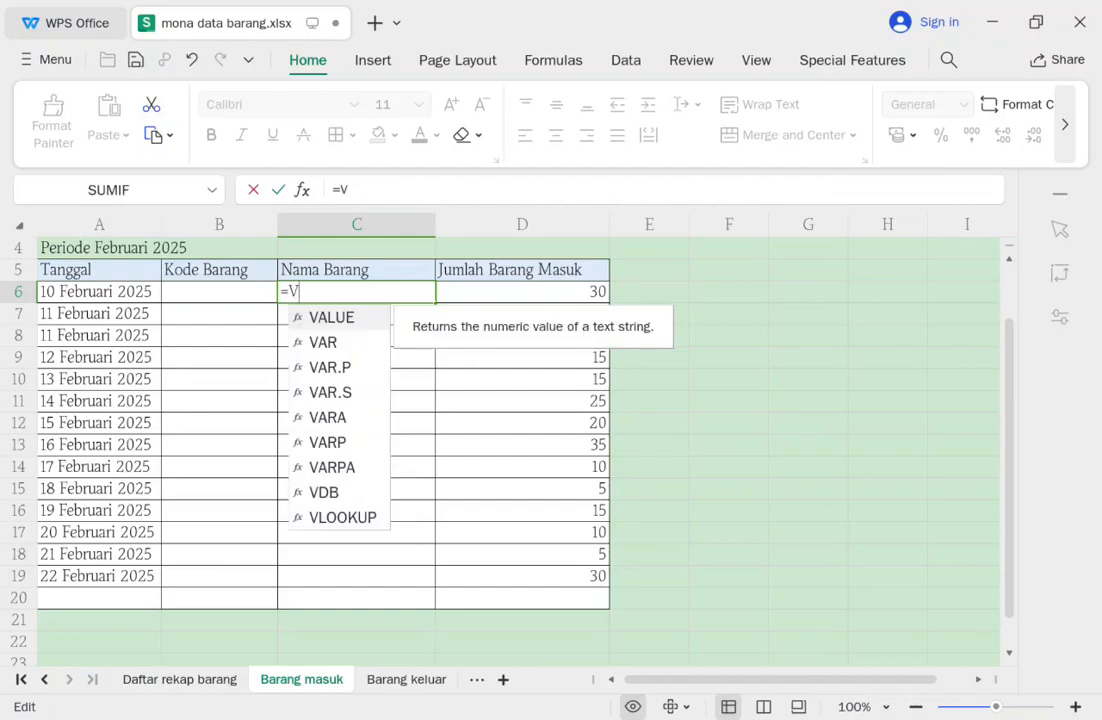
click(316, 519)
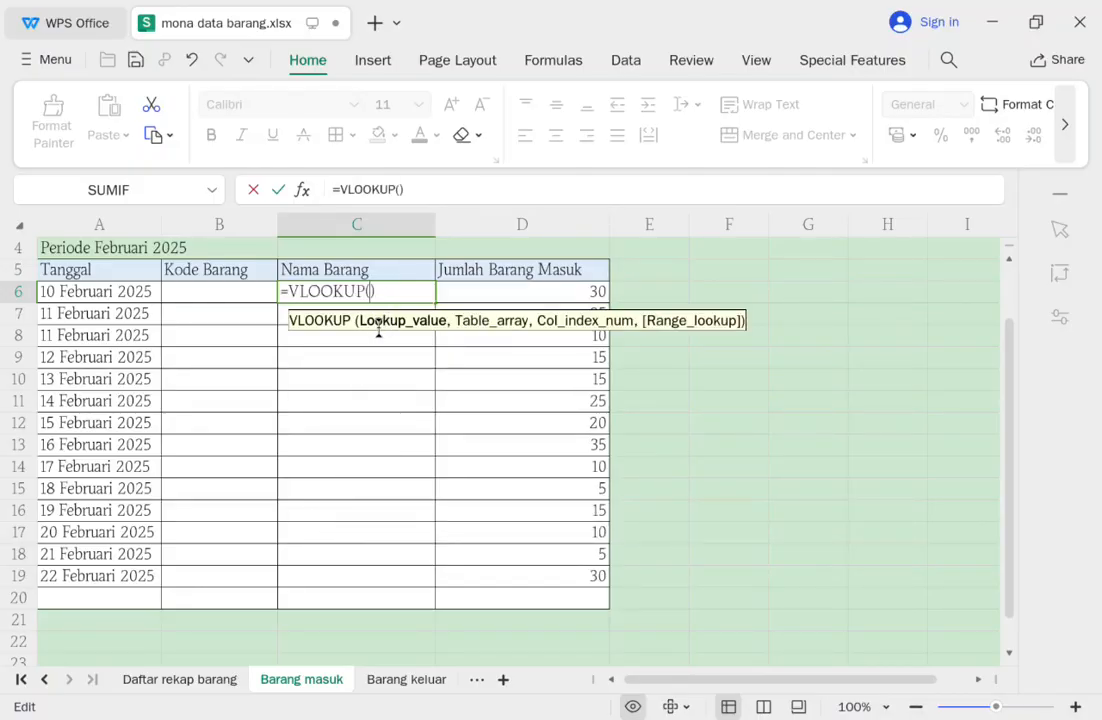
click(227, 292)
text(,)
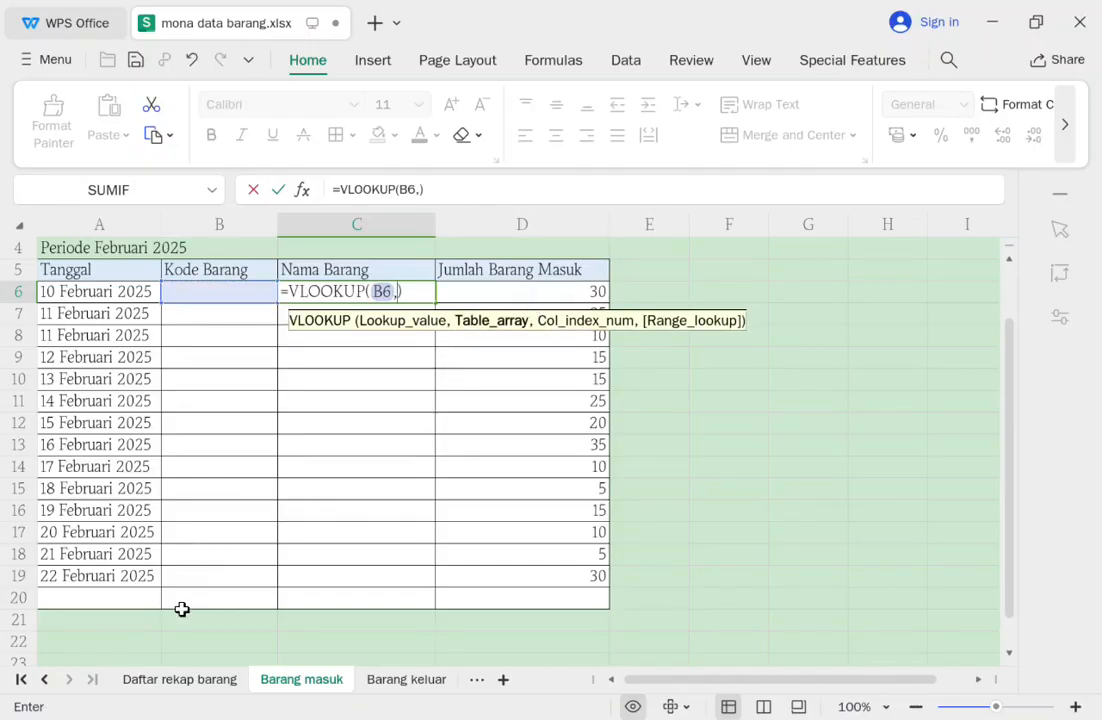
Set the VLOOKUP table array to the absolute range $A$4:$F$18 on the Daftar rekap barang sheet.
click(180, 680)
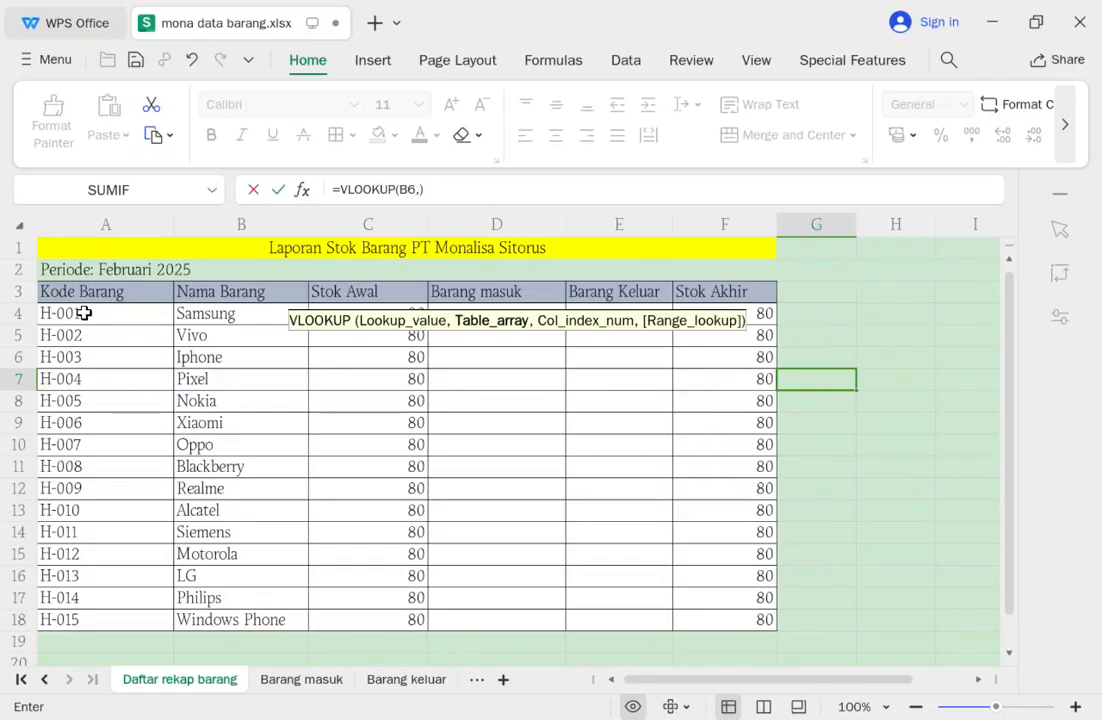
drag(79, 314, 748, 618)
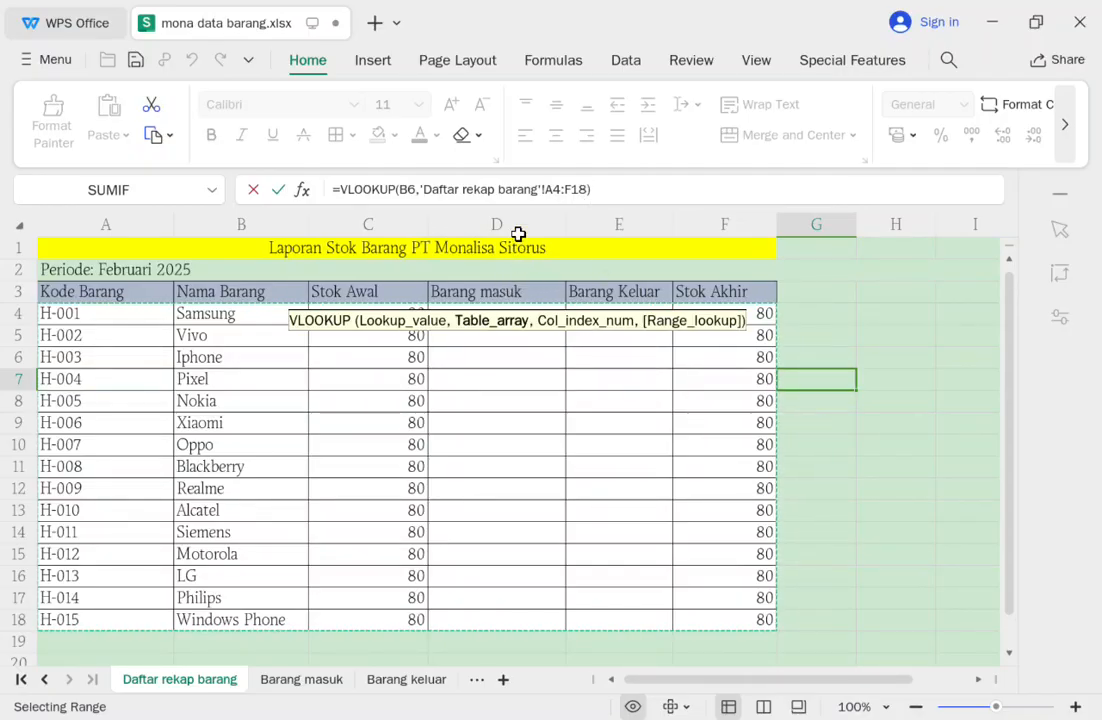
click(549, 189)
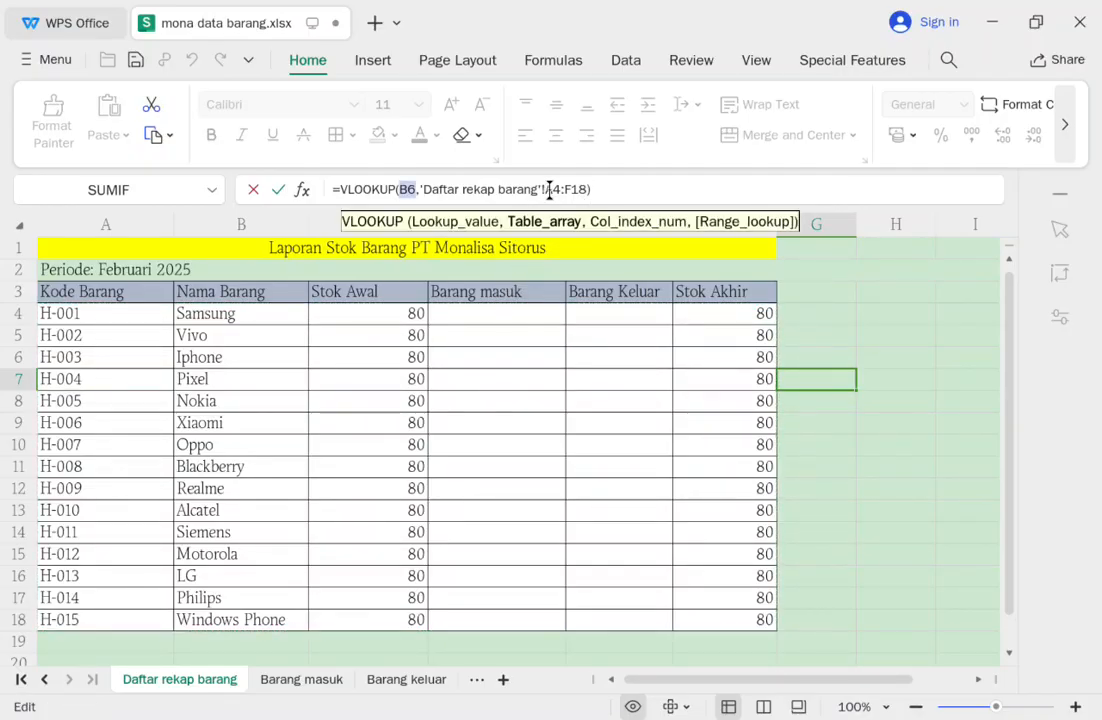
text($A$)
click(583, 190)
text($F$)
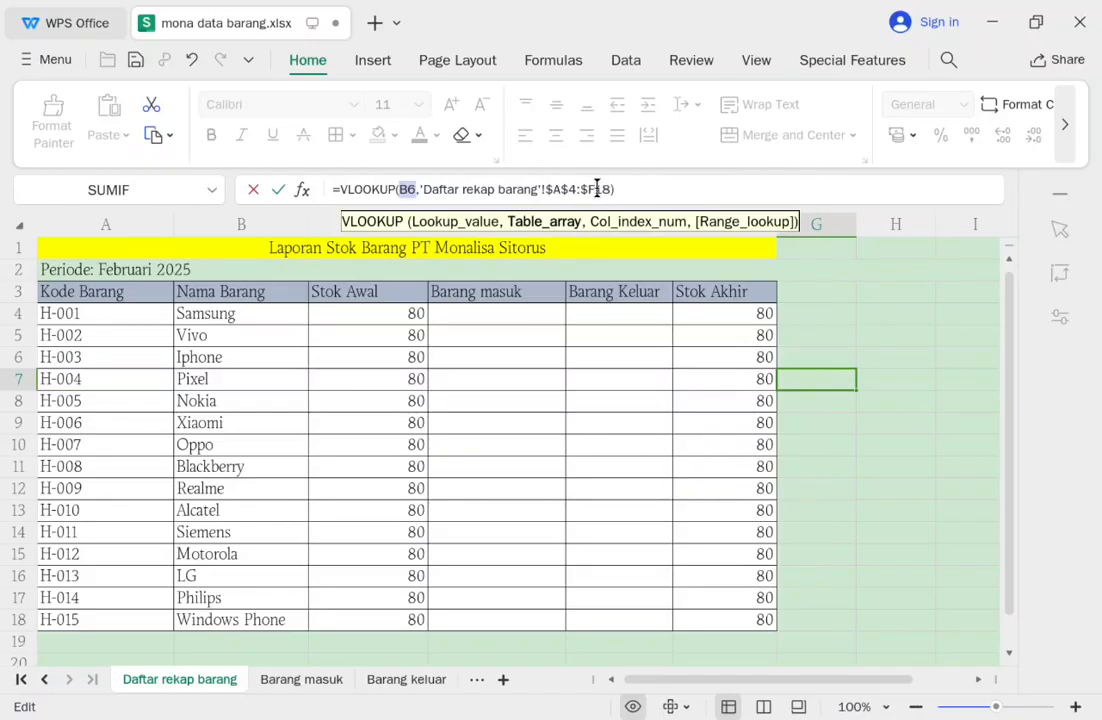
click(597, 189)
text($18,)
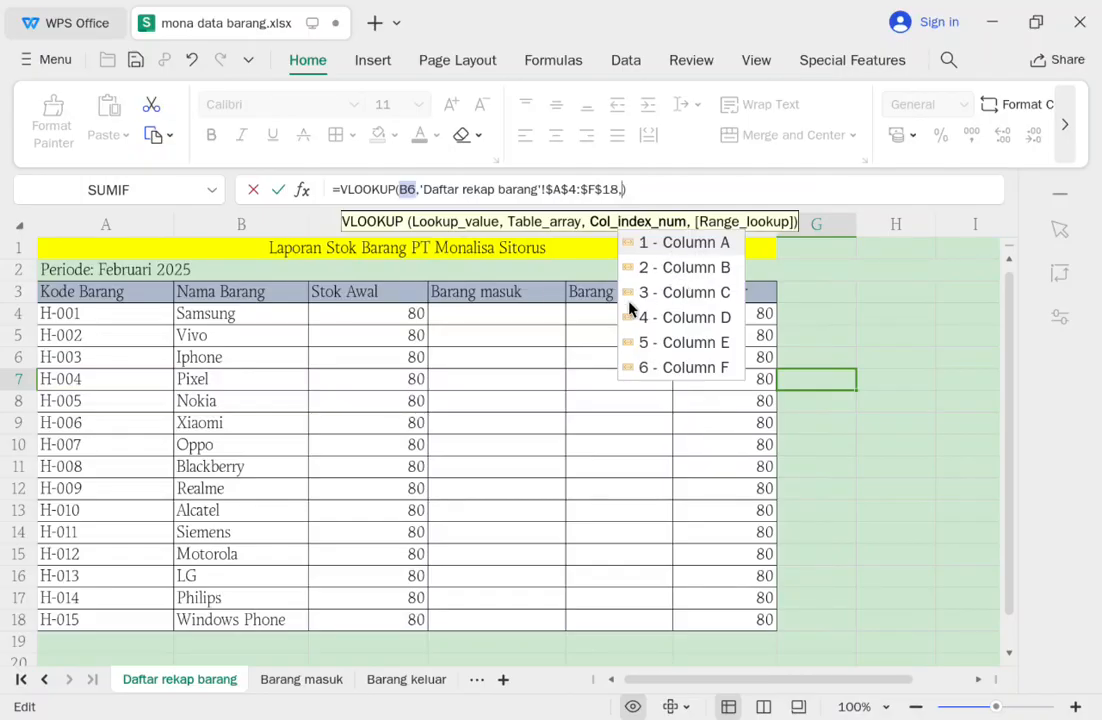
Complete the VLOOKUP formula with column index 2 and range lookup 0, and commit it to C6.
click(301, 679)
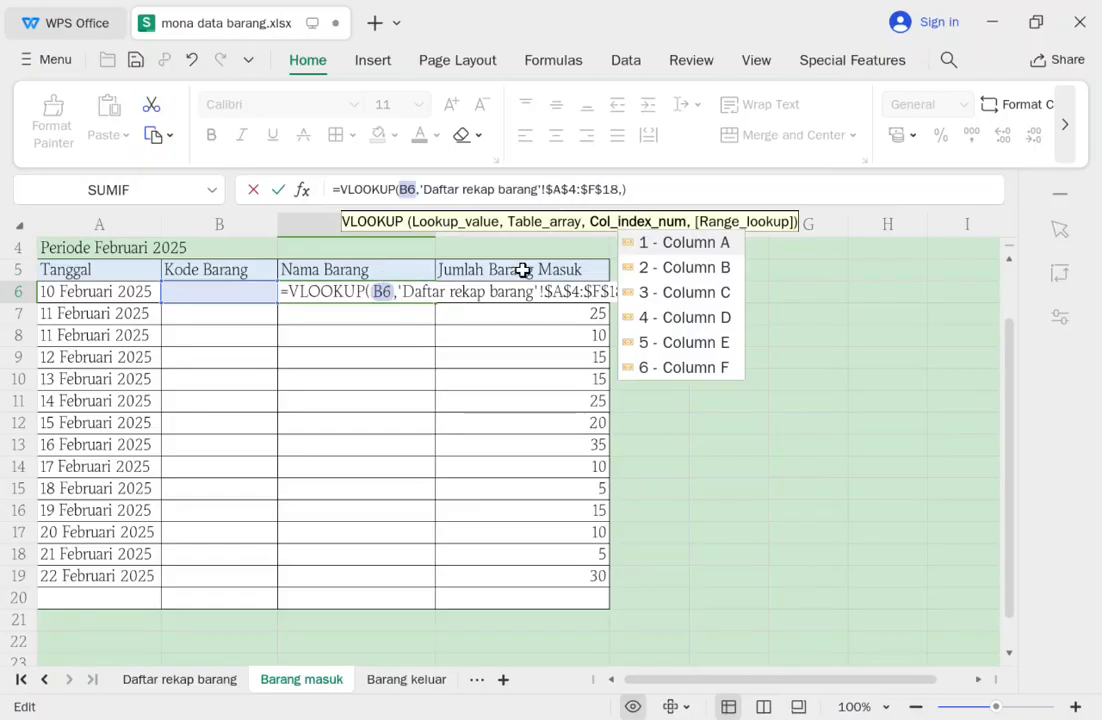
click(176, 680)
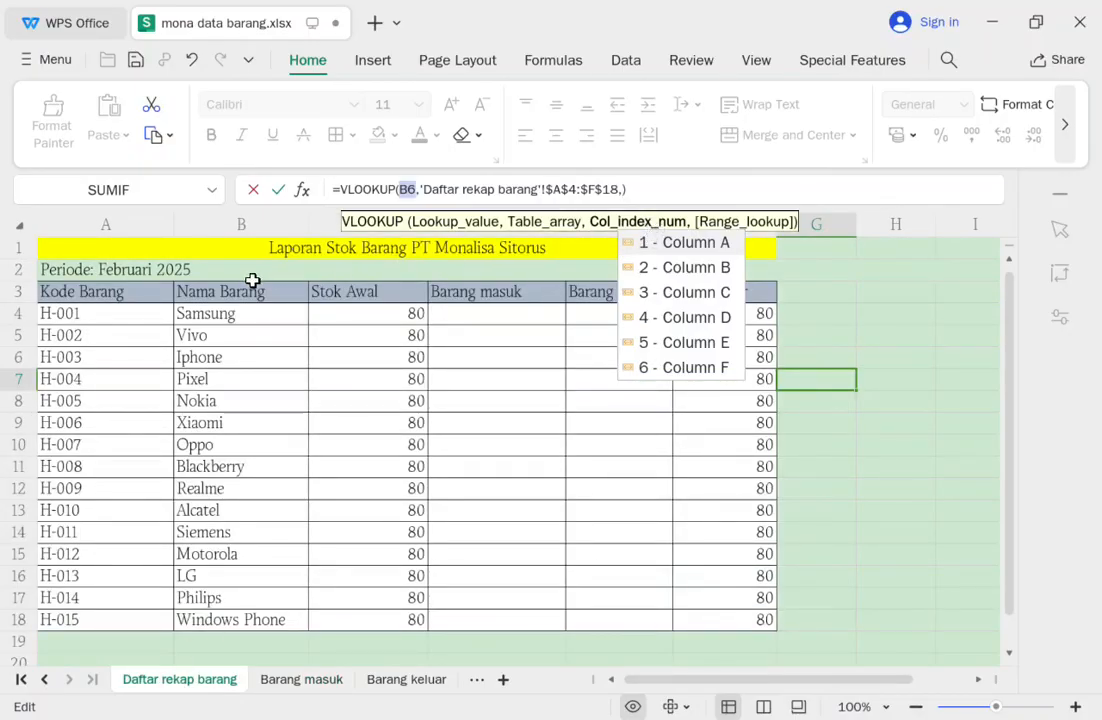
text(2)
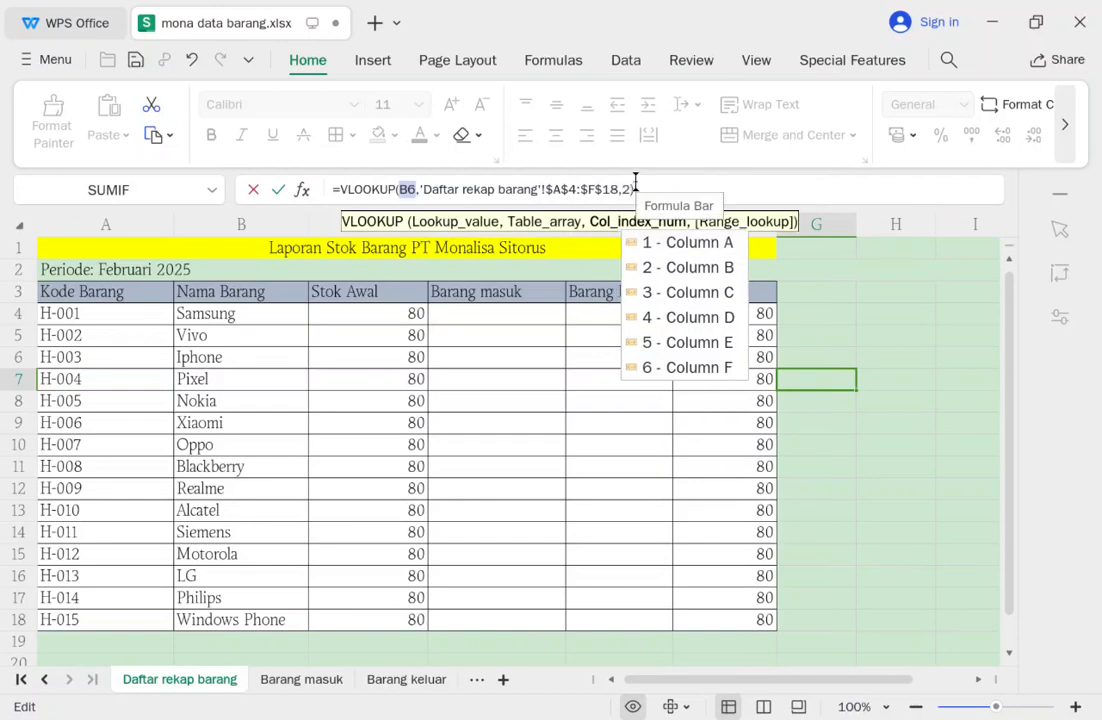
text(,0)
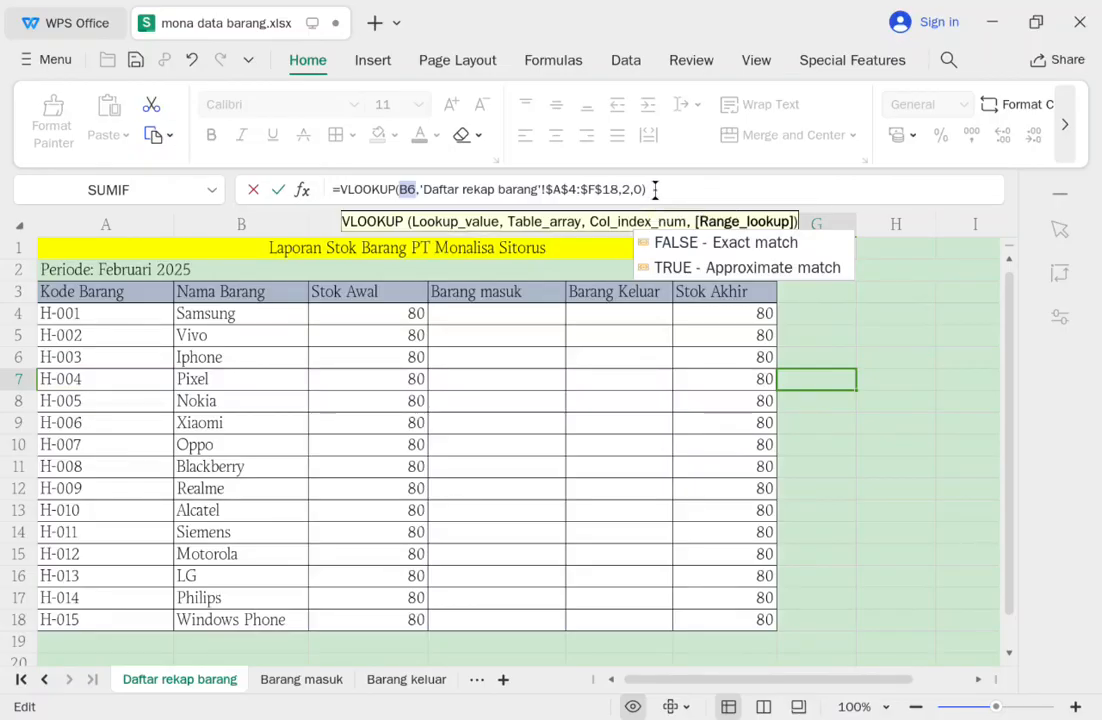
click(655, 190)
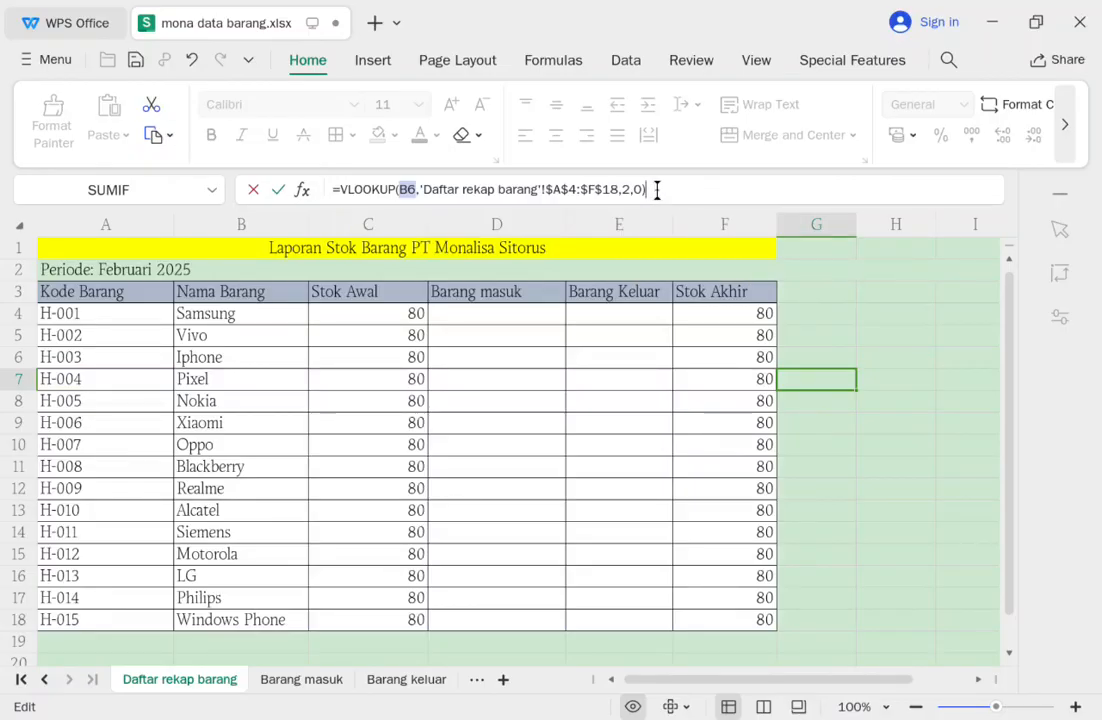
key(Return)
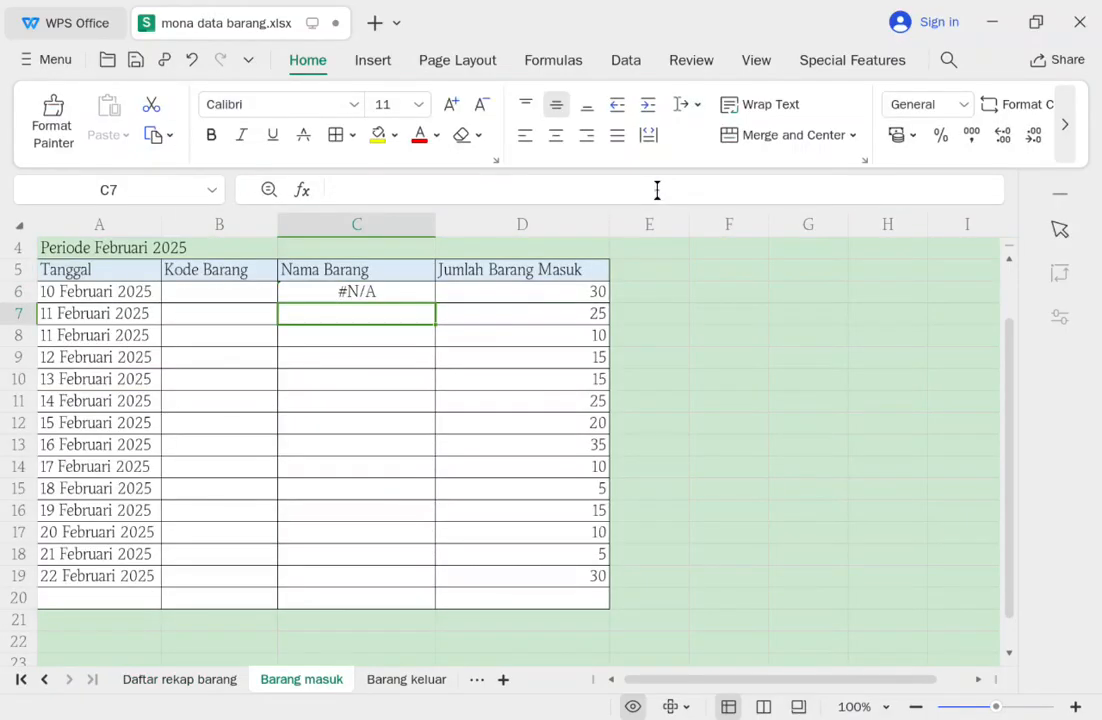
double_click(398, 289)
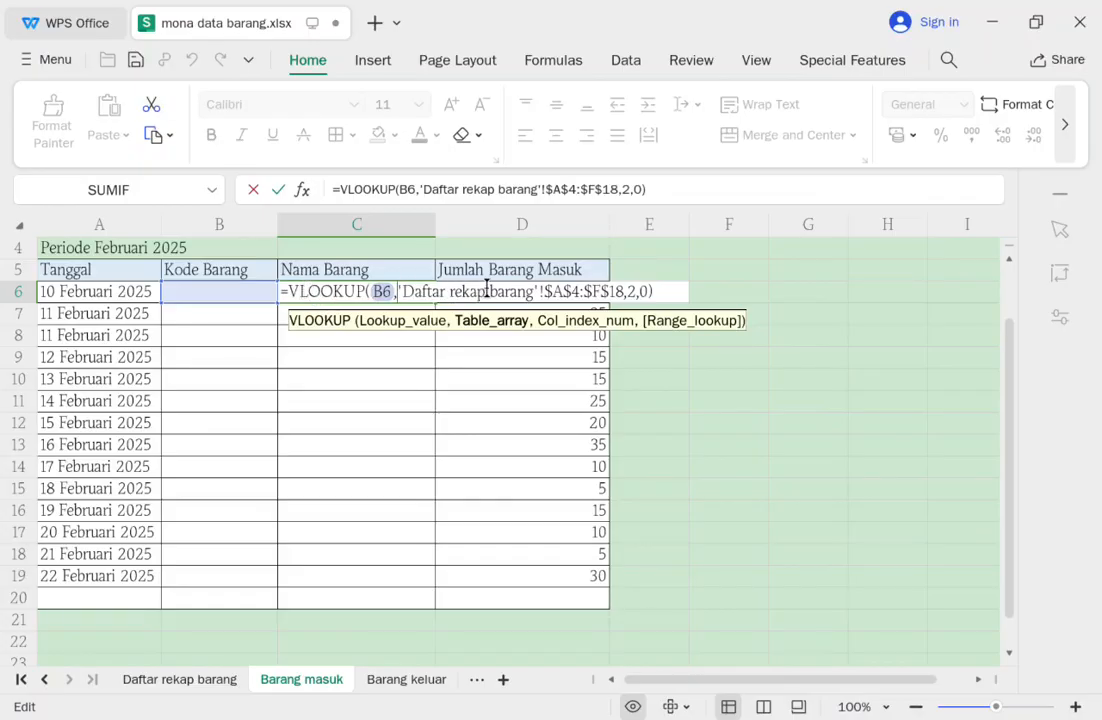
click(296, 291)
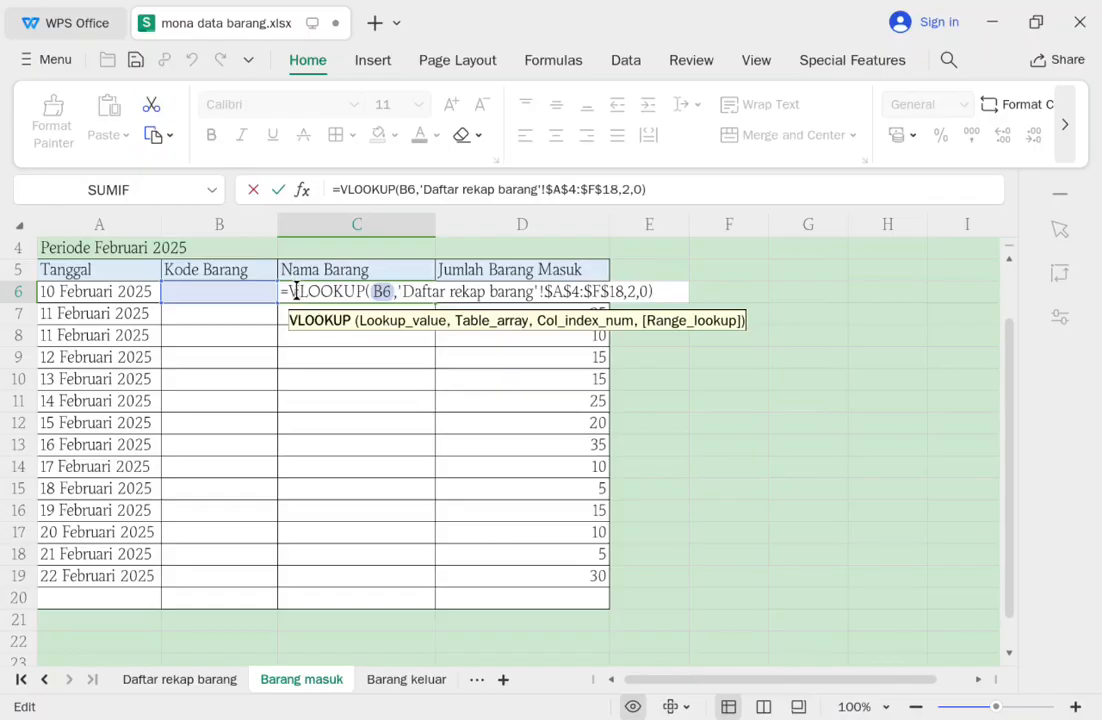
click(289, 291)
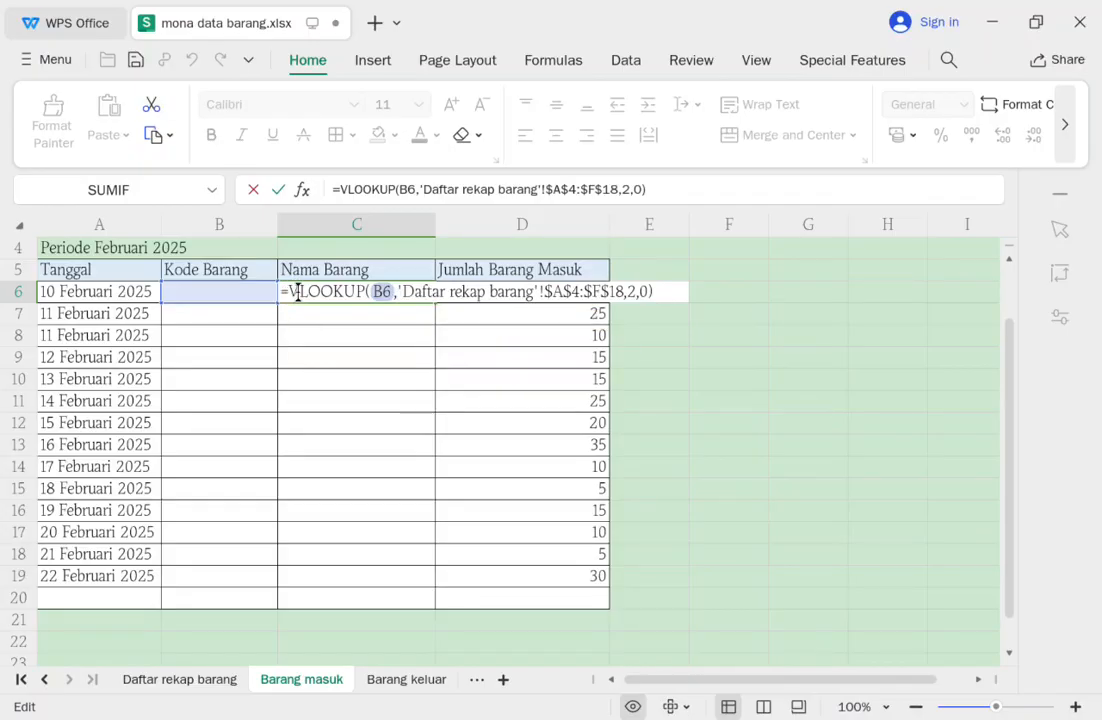
click(389, 319)
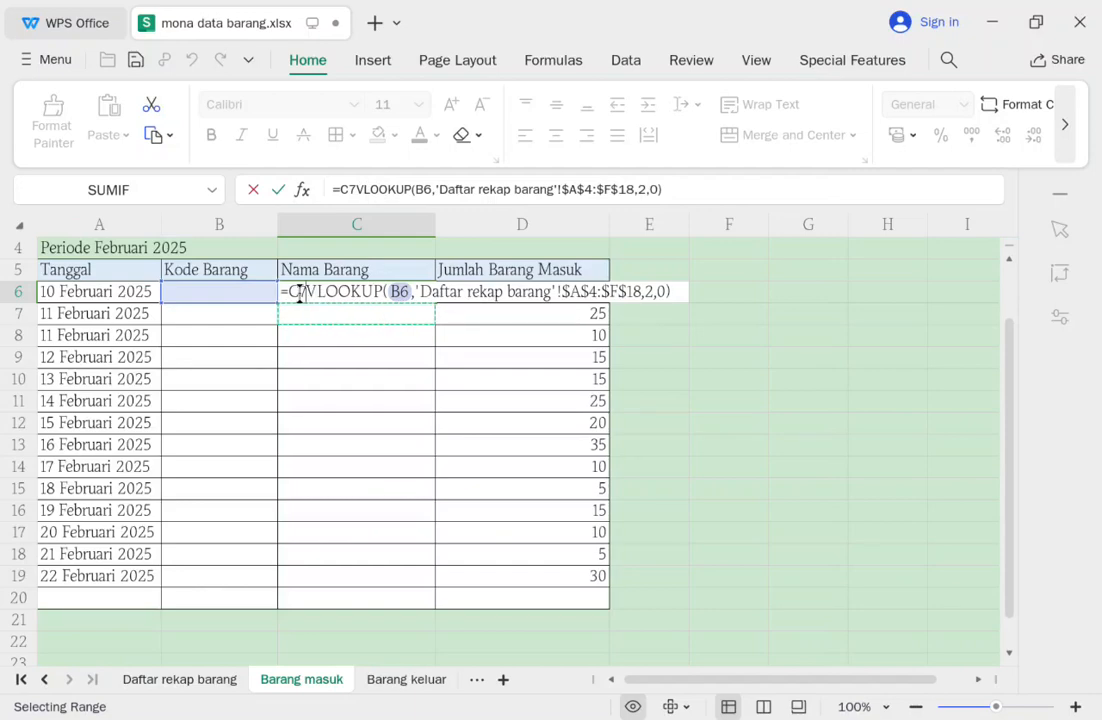
click(309, 289)
key(BackSpace)
key(BackSpace)
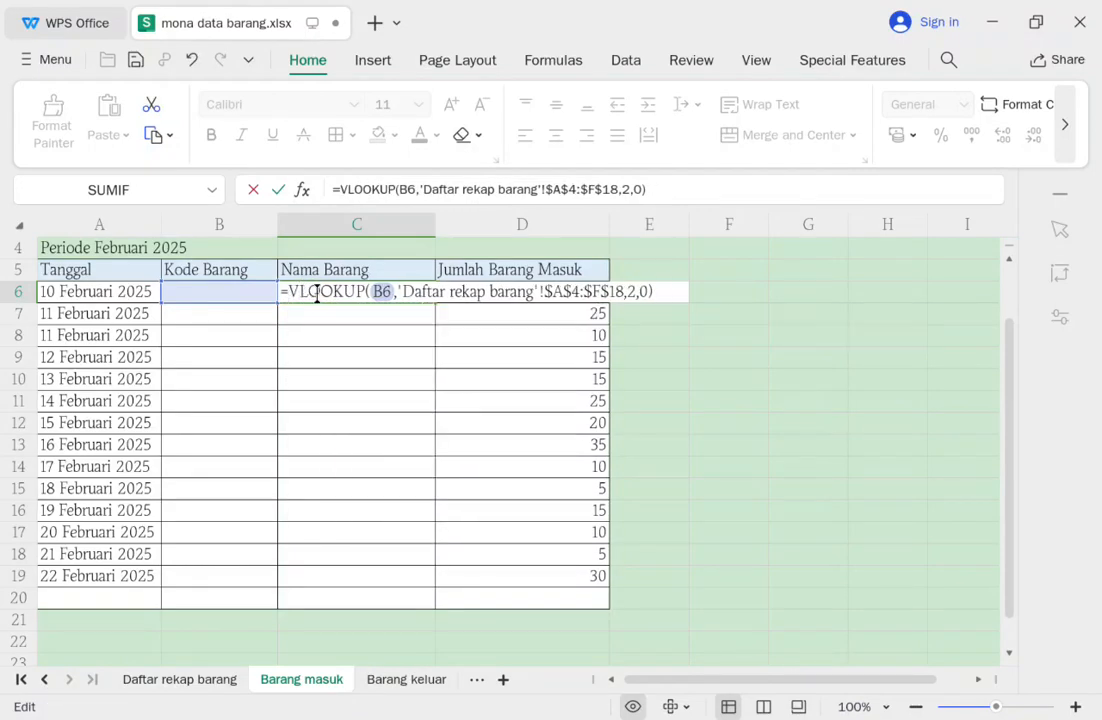
click(700, 184)
key(Return)
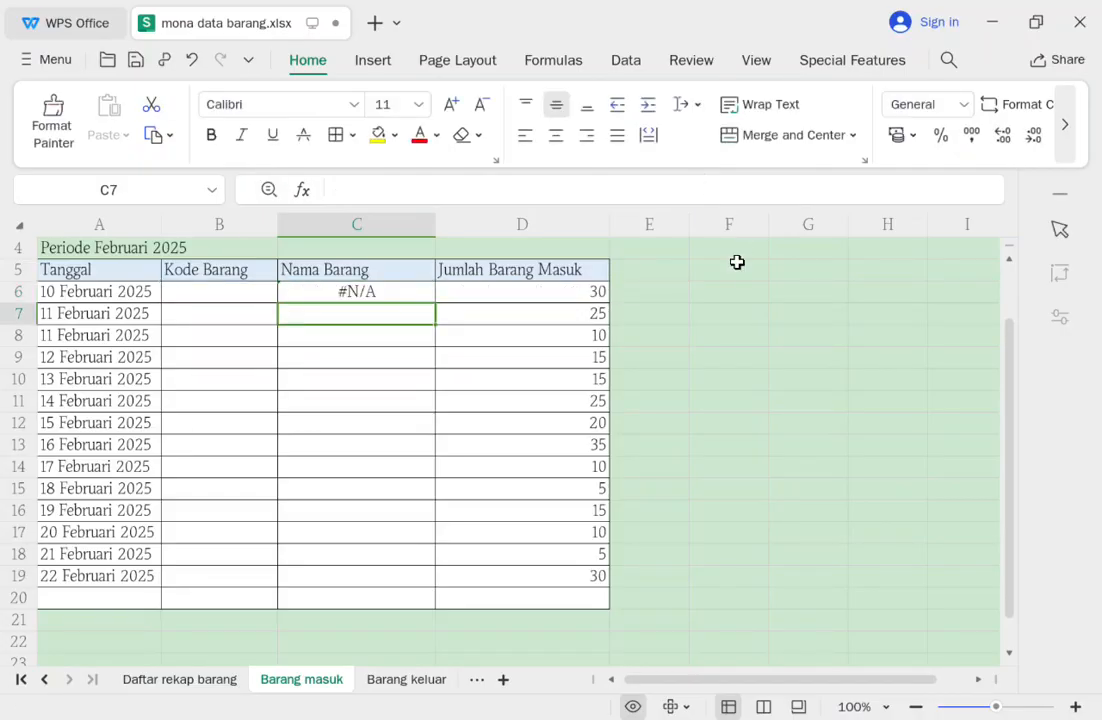
Wrap the VLOOKUP in C6 in an IFERROR function that returns empty text ("") on error.
click(318, 291)
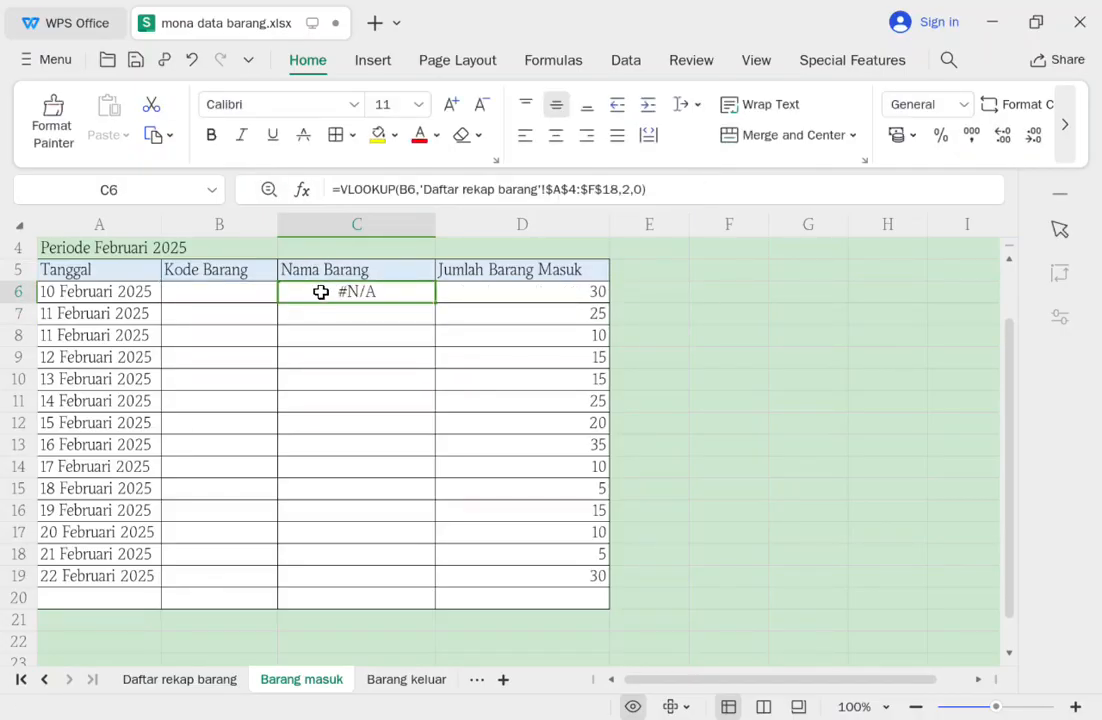
click(341, 189)
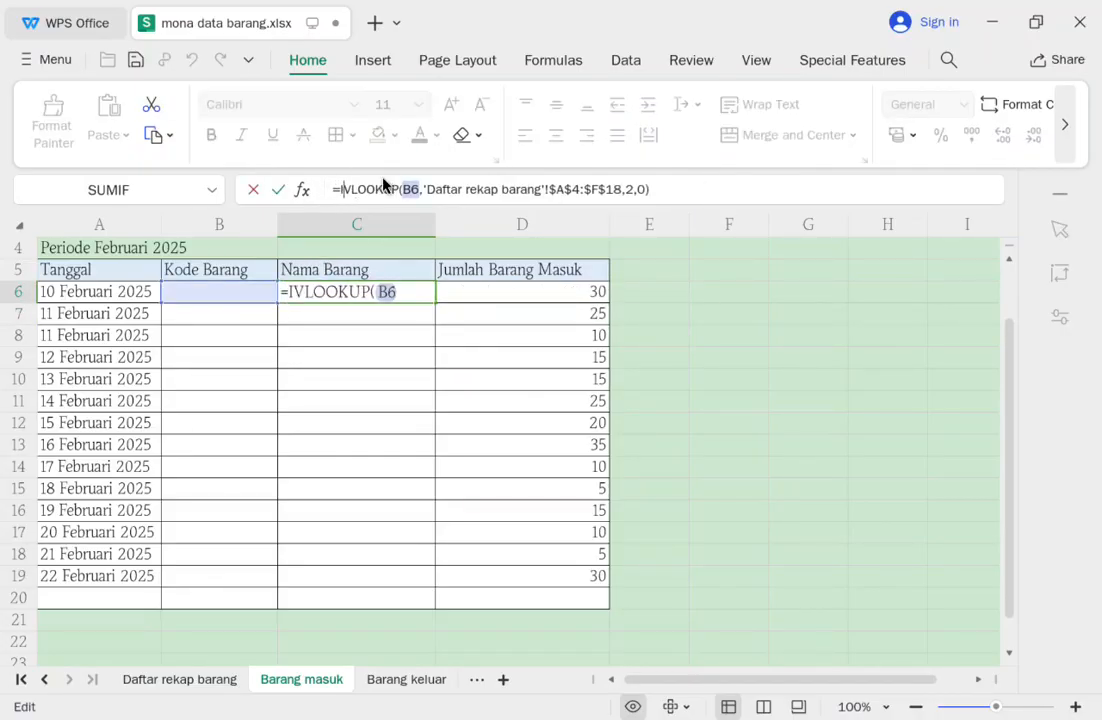
text(IF)
double_click(405, 252)
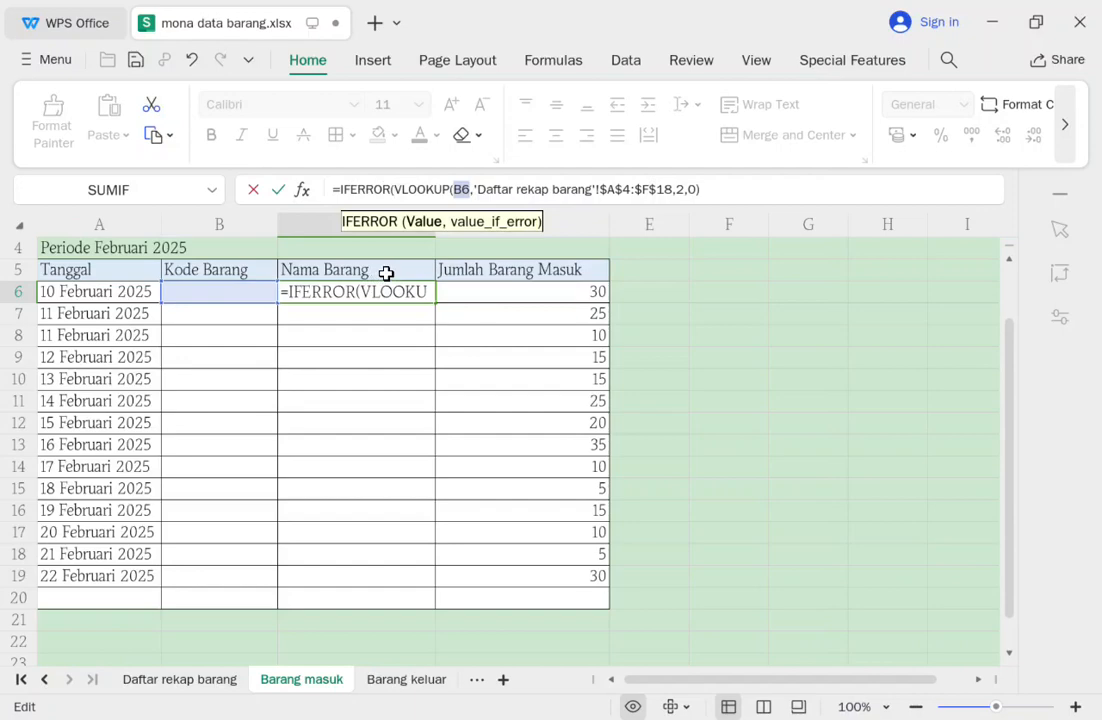
click(707, 189)
text(,)
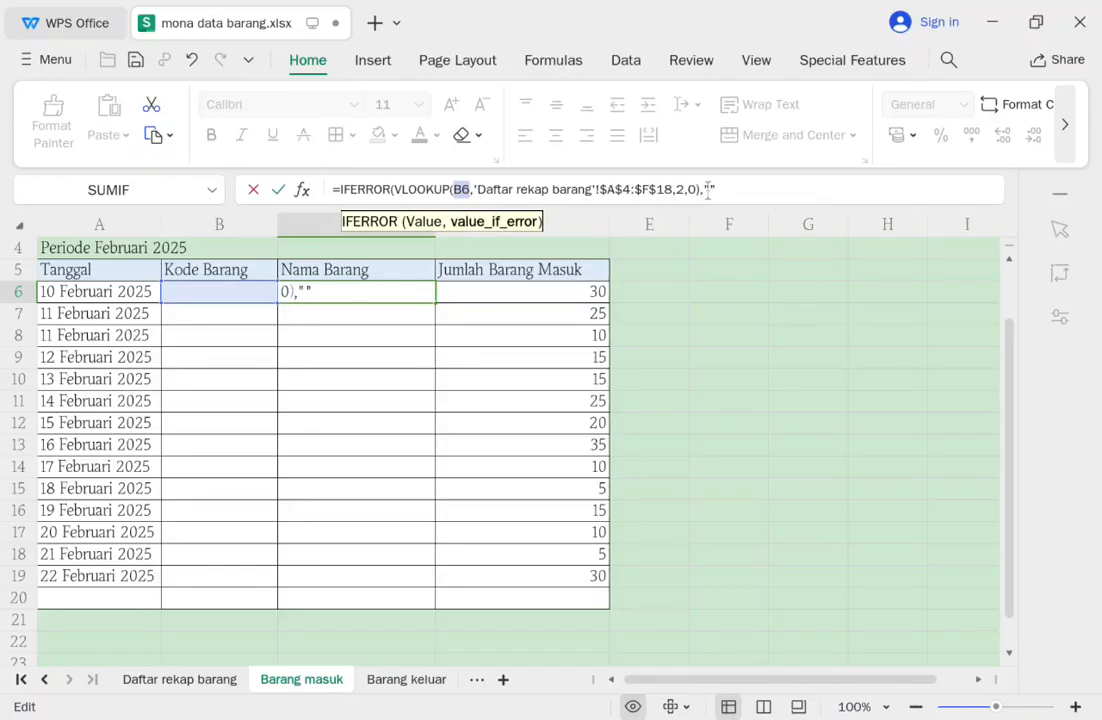
text(""))
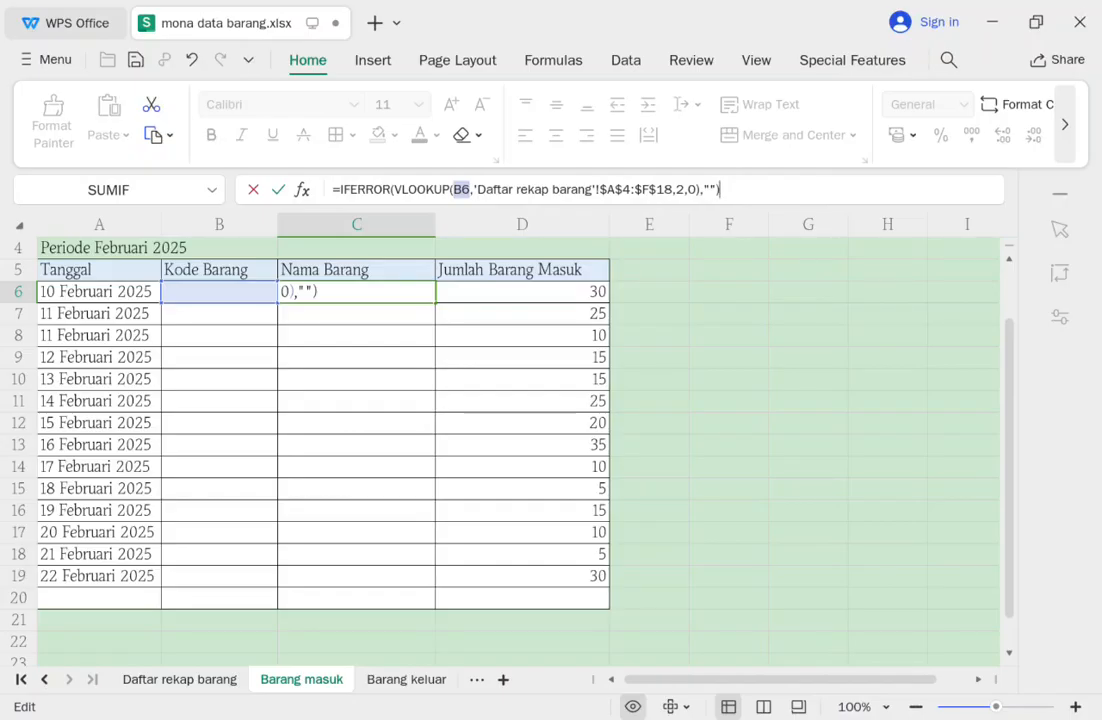
click(716, 190)
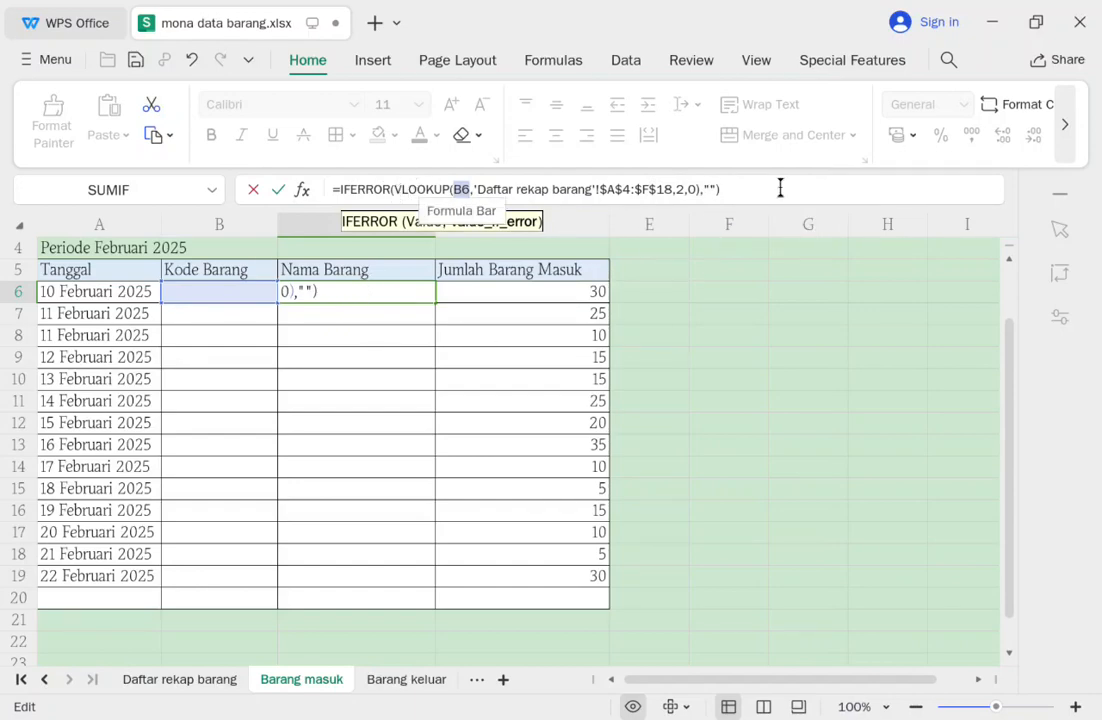
click(710, 182)
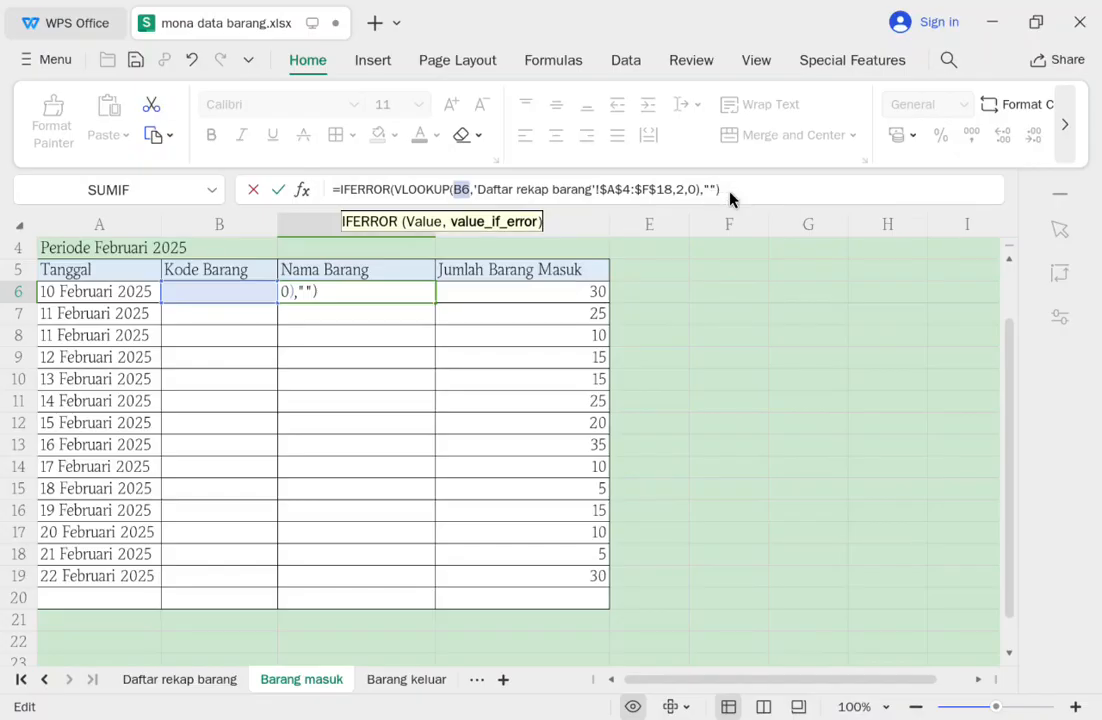
key(Return)
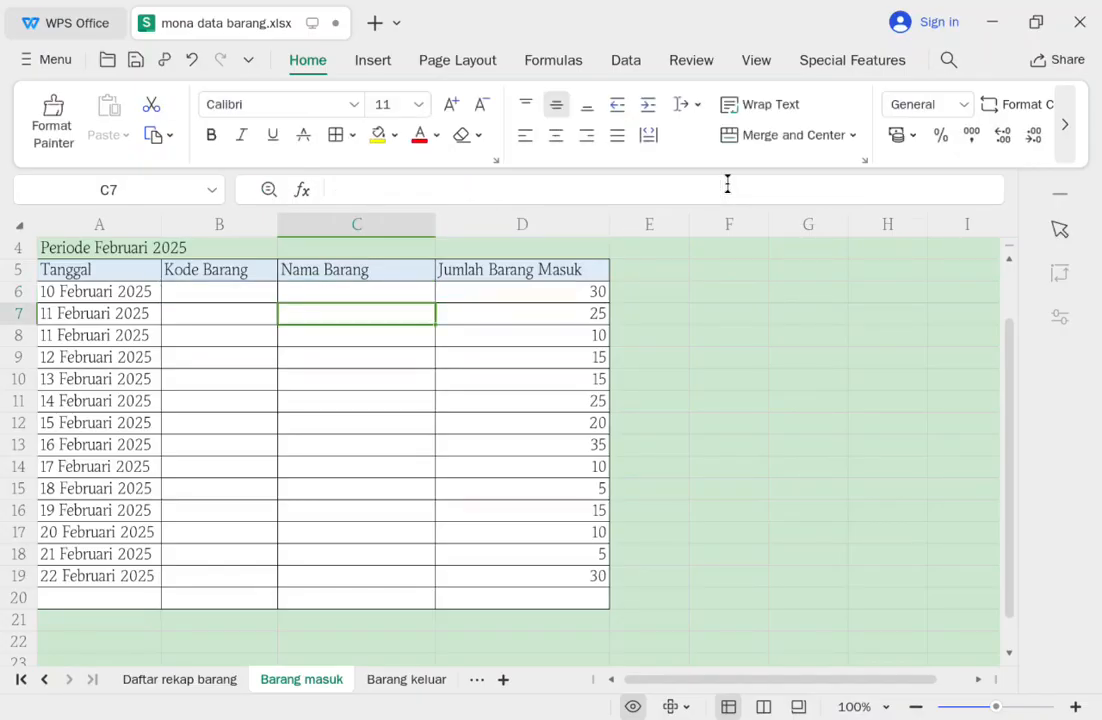
Fill the IFERROR formula from C6 down the Nama Barang column through C20.
click(391, 292)
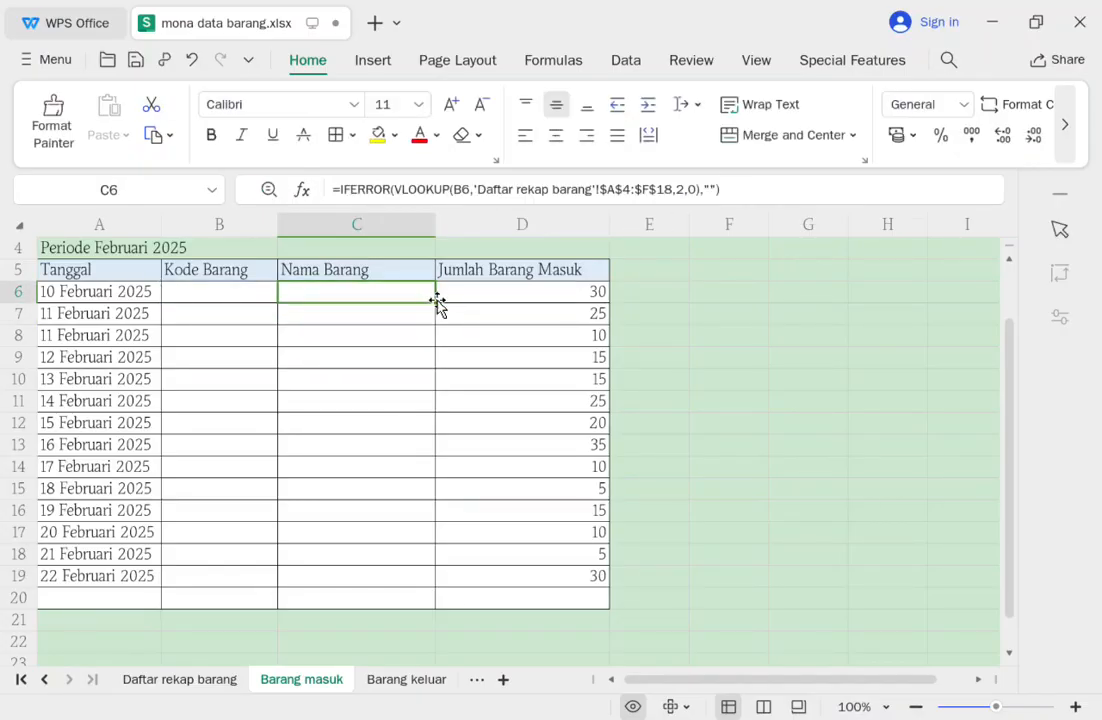
drag(429, 300, 416, 603)
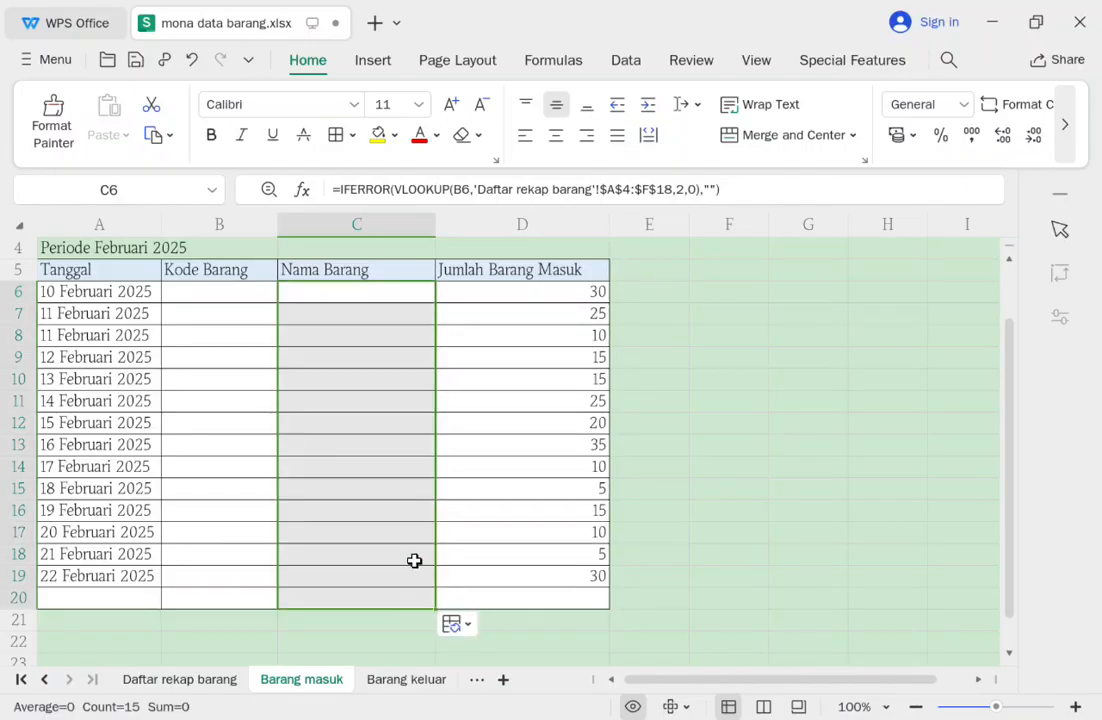
click(421, 442)
Examine the copied formulas in several Nama Barang cells between C6 and C20.
click(350, 336)
click(349, 380)
click(346, 466)
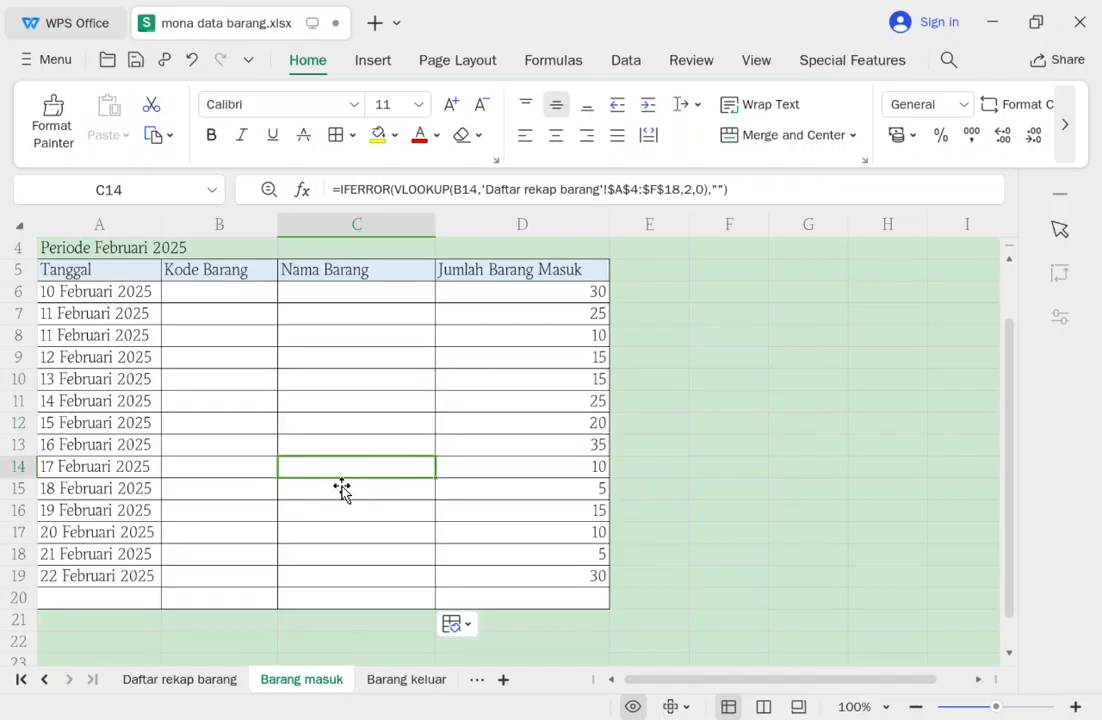
click(349, 510)
click(349, 532)
click(348, 576)
click(348, 596)
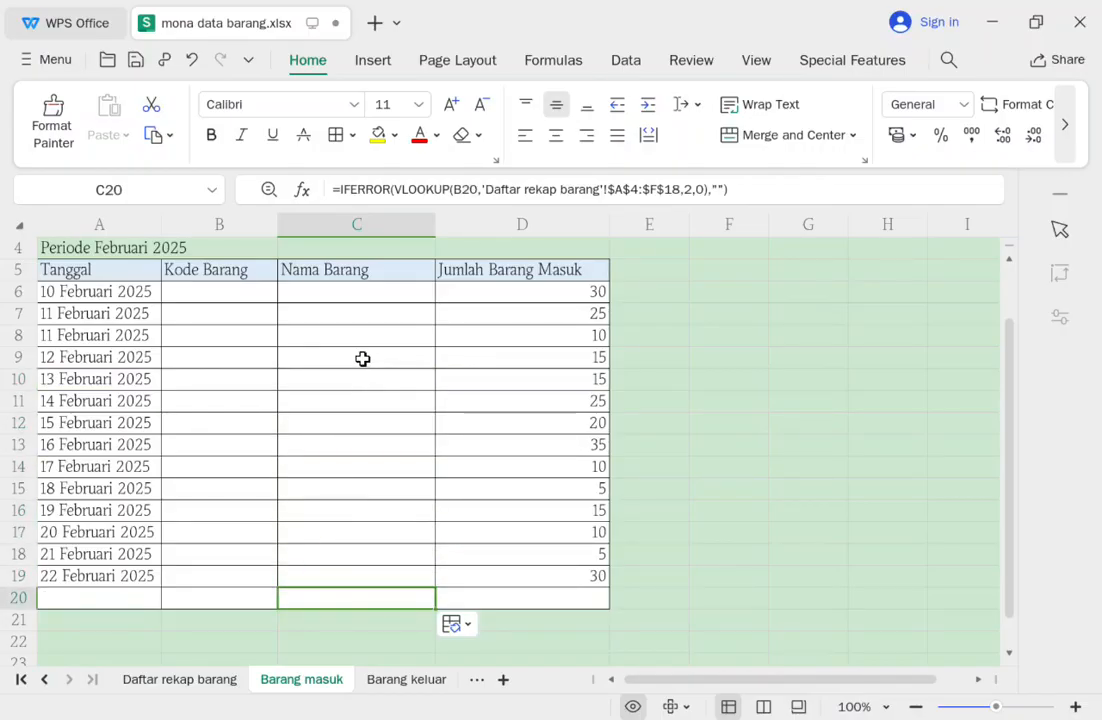
click(352, 357)
click(355, 292)
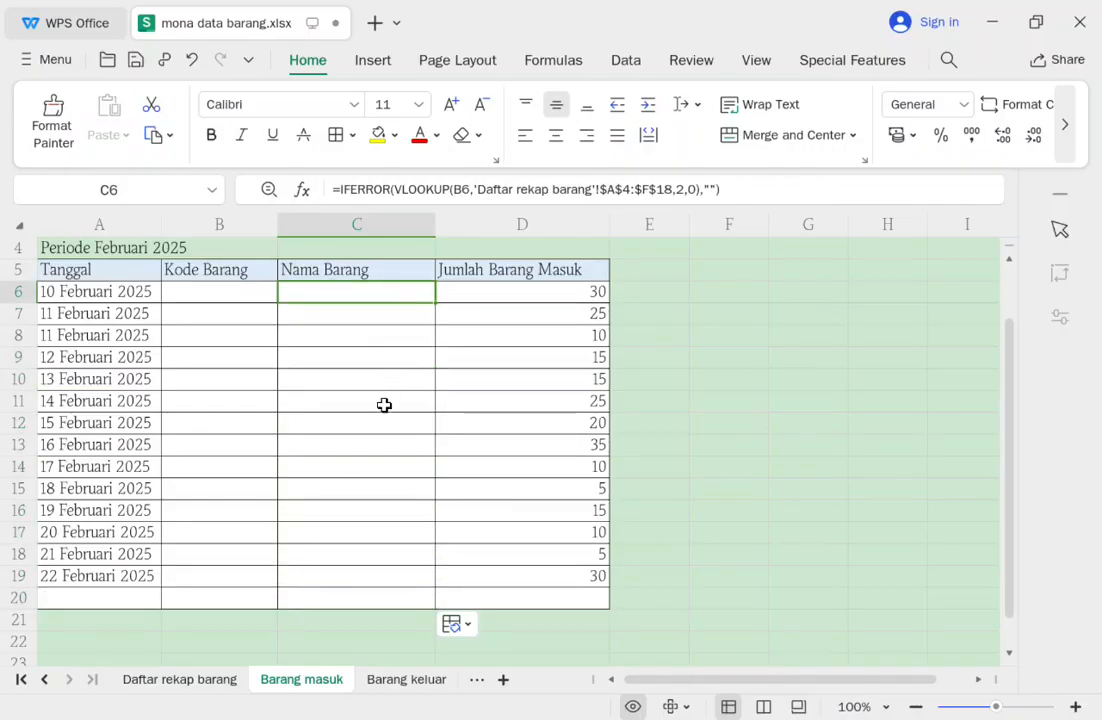
click(358, 468)
click(252, 300)
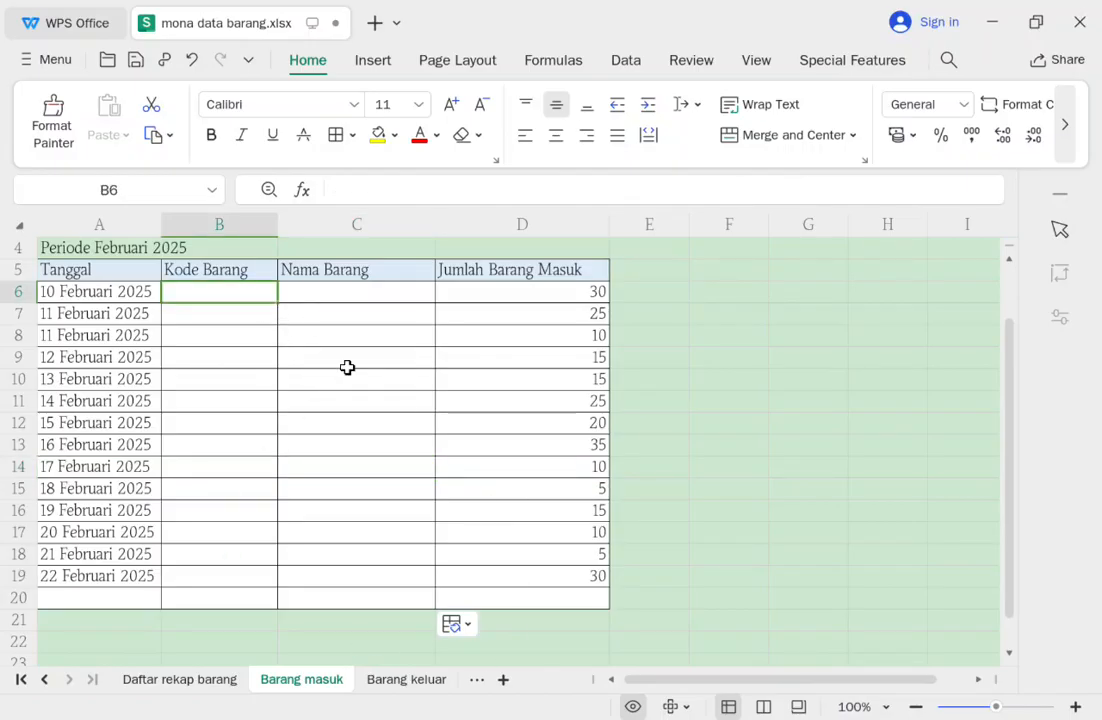
click(367, 300)
click(365, 385)
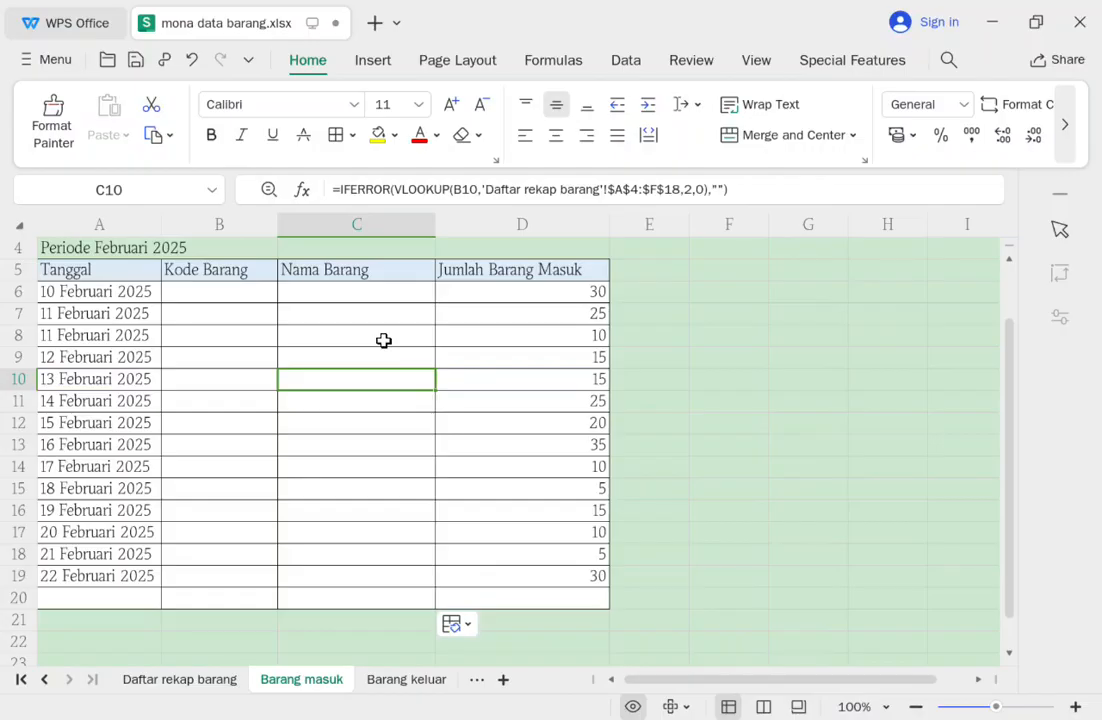
Enter item code H-005 in B6 and check its item name against the Daftar rekap barang sheet.
click(214, 290)
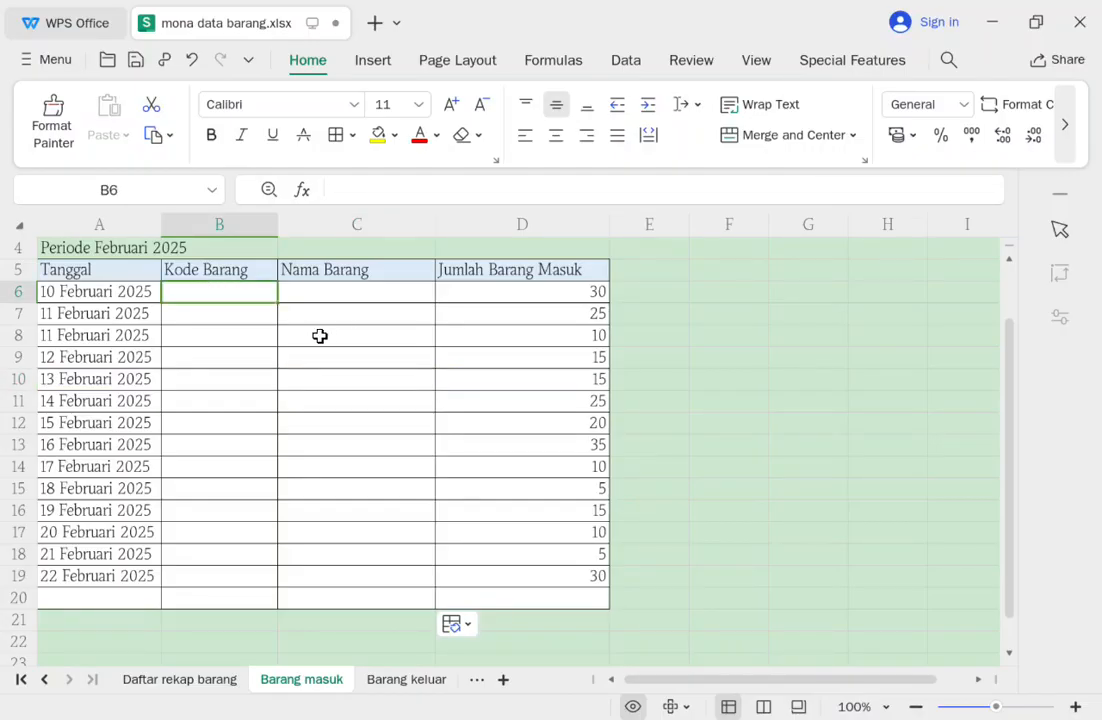
text(H)
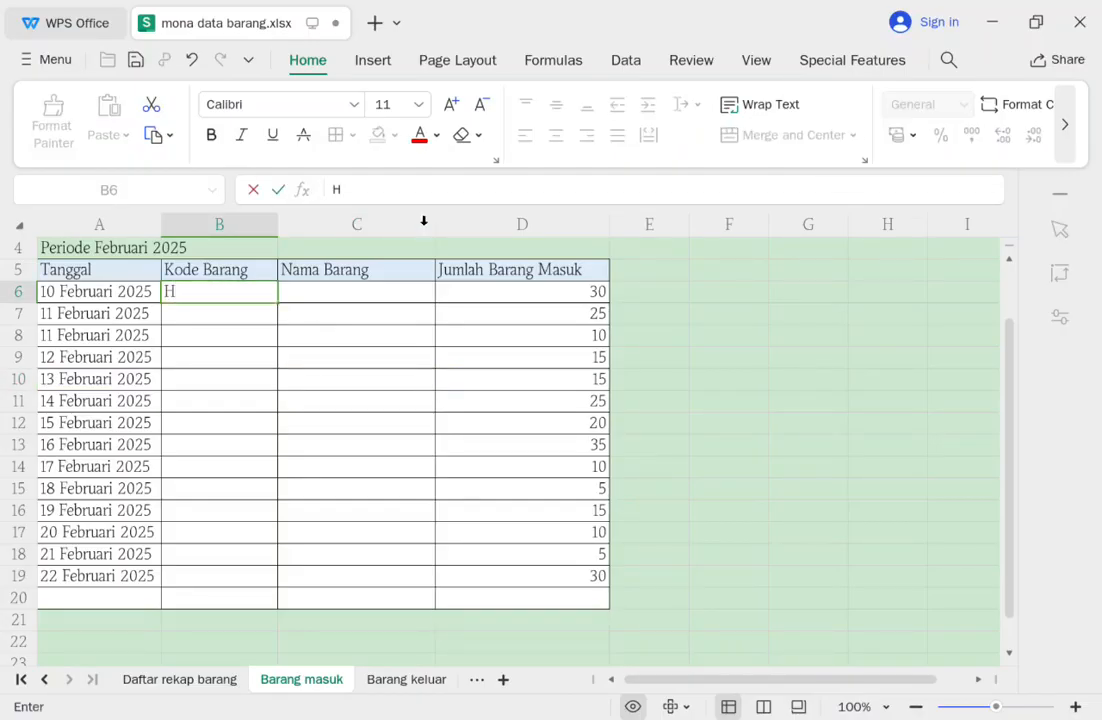
click(168, 682)
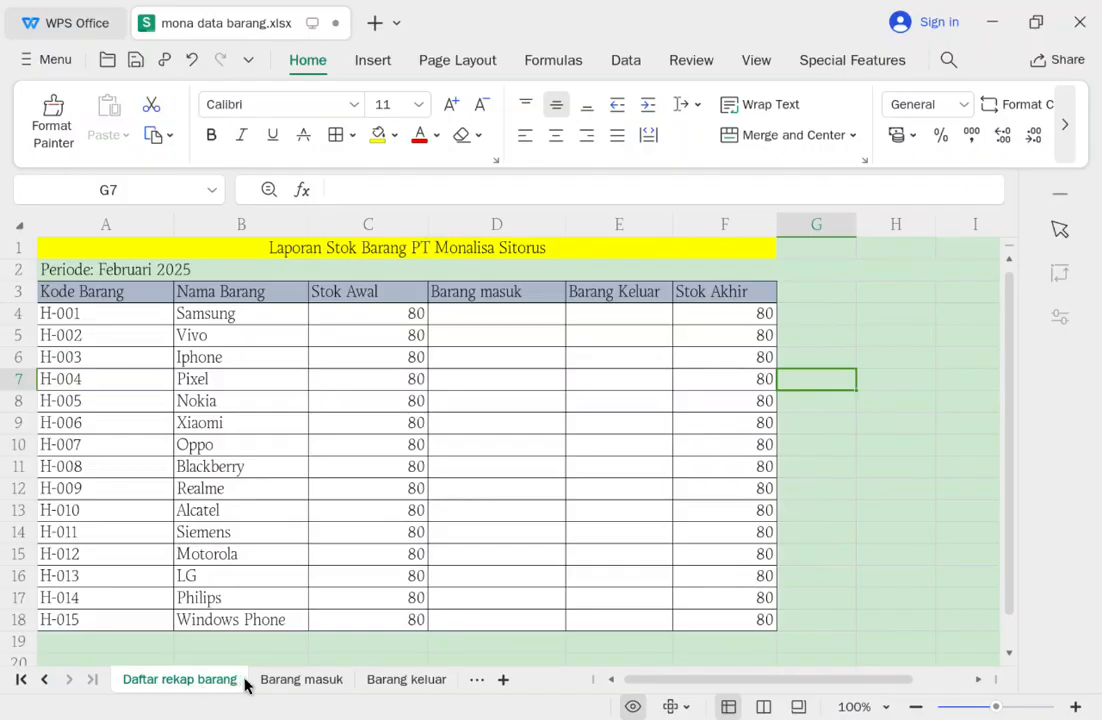
click(296, 682)
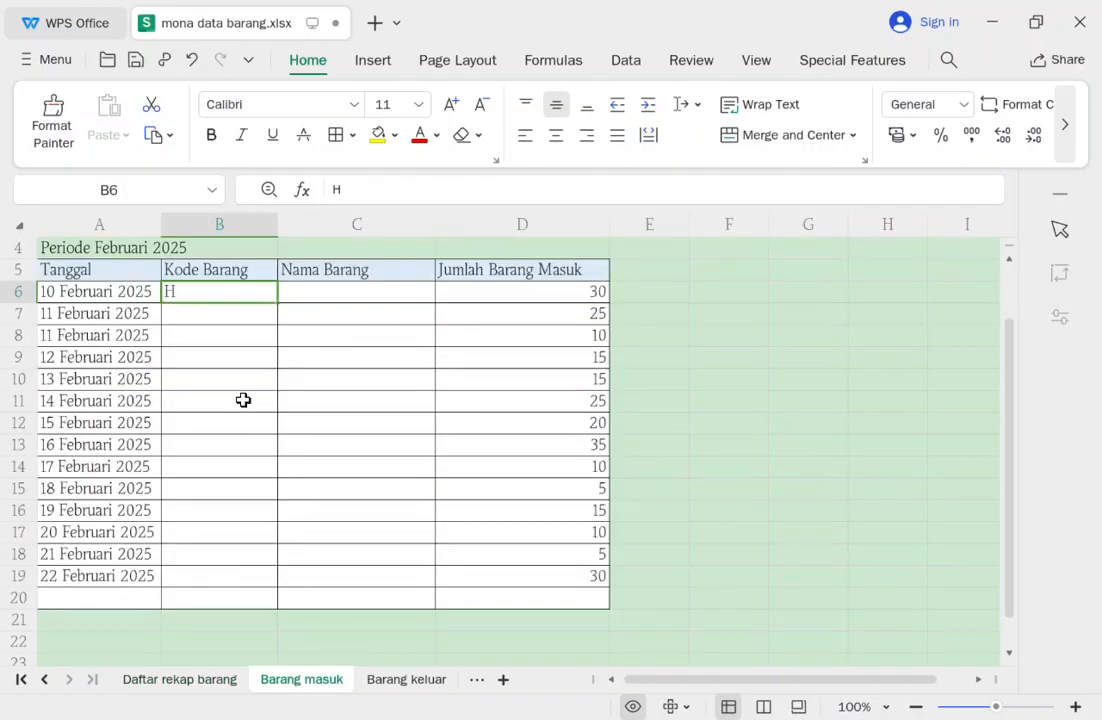
double_click(215, 289)
text(-)
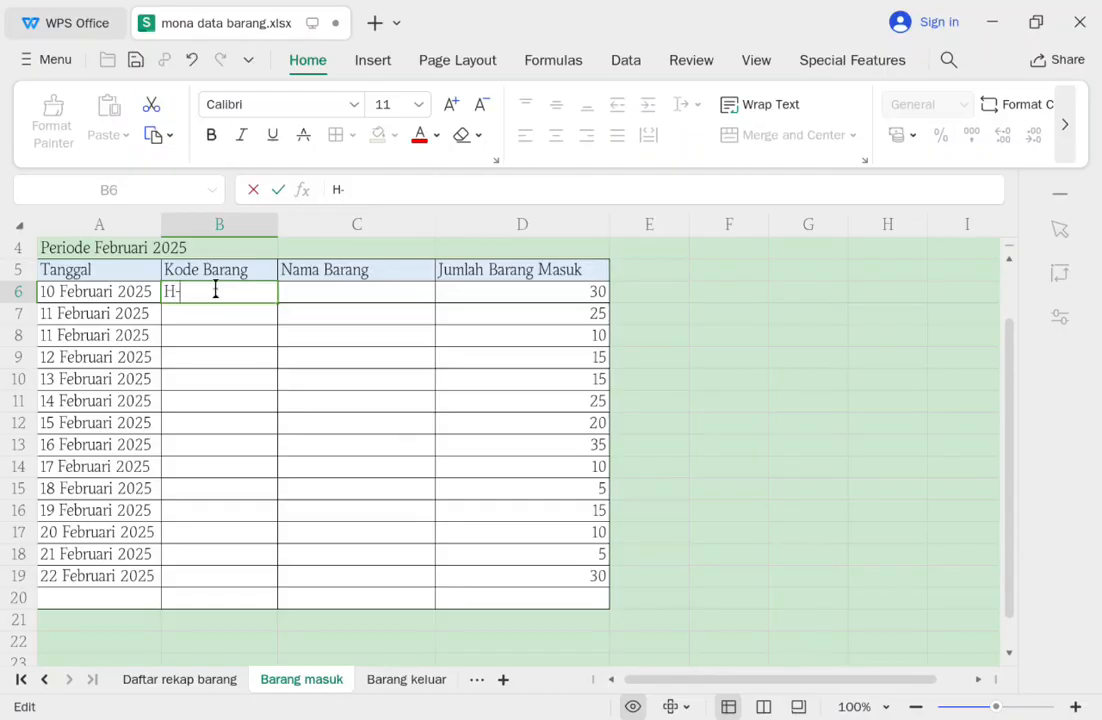
text(005)
key(Return)
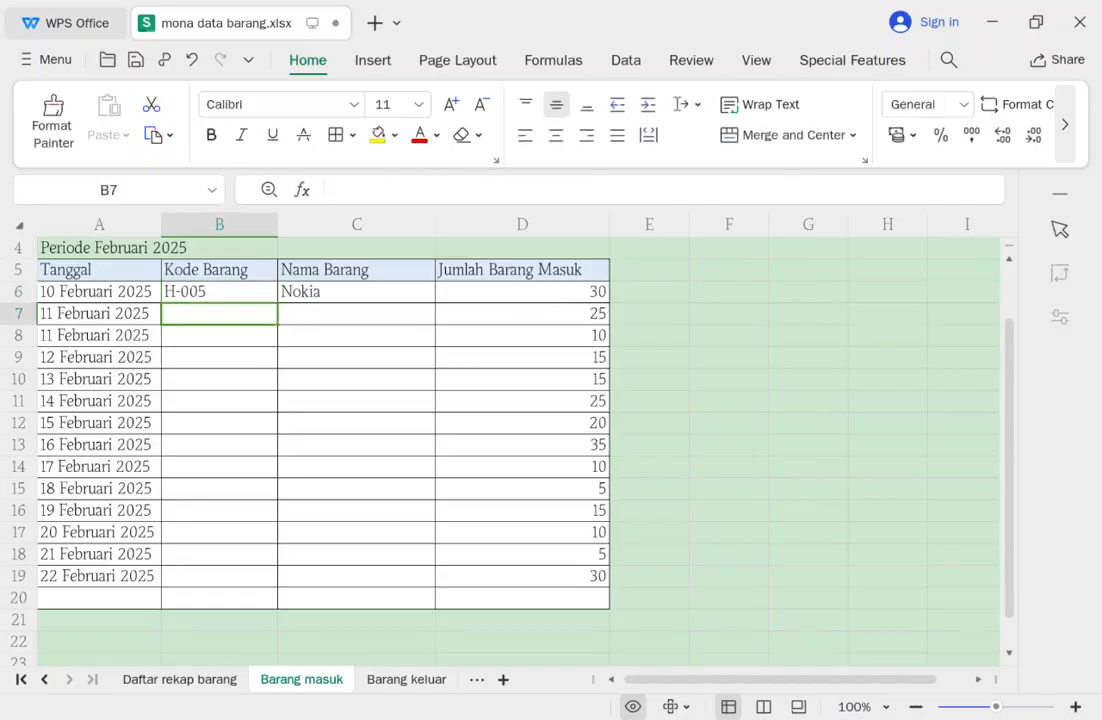
click(180, 680)
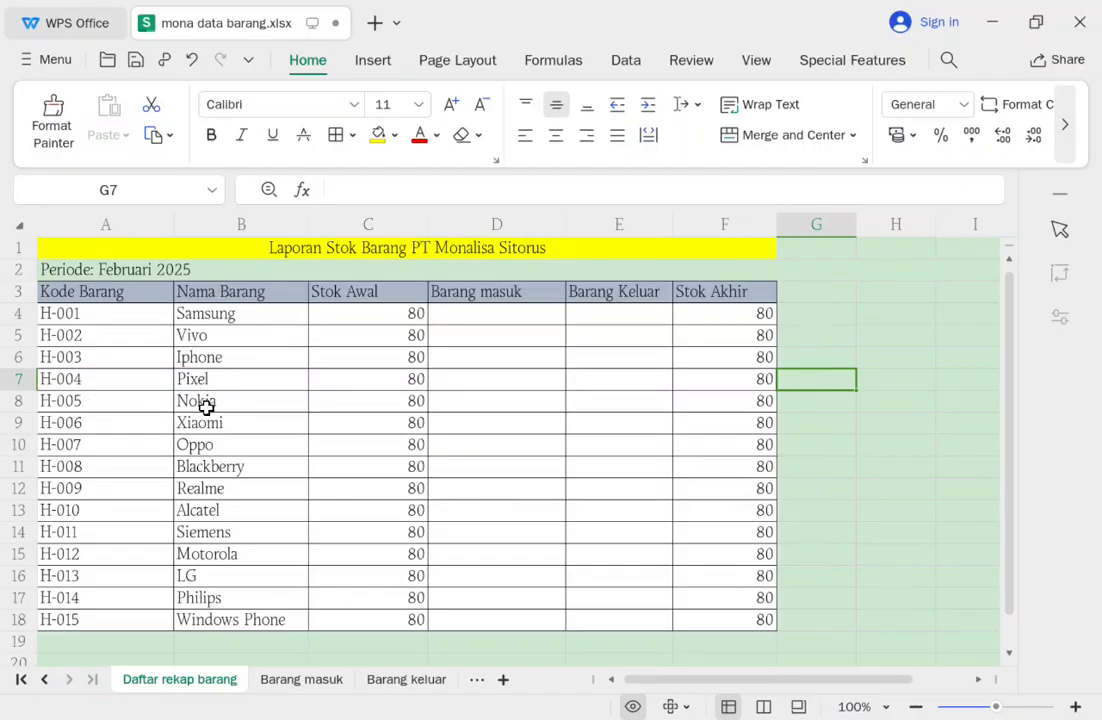
click(301, 680)
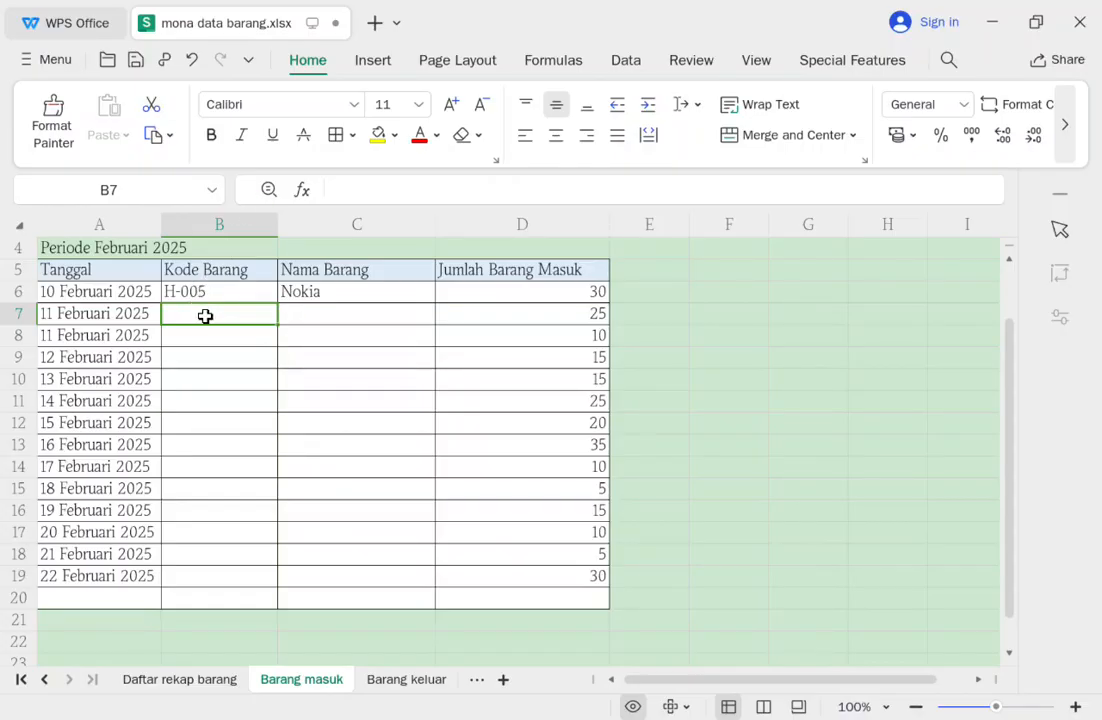
Enter item code H-008 in B7, the first 11 Februari 2025 row.
text(H)
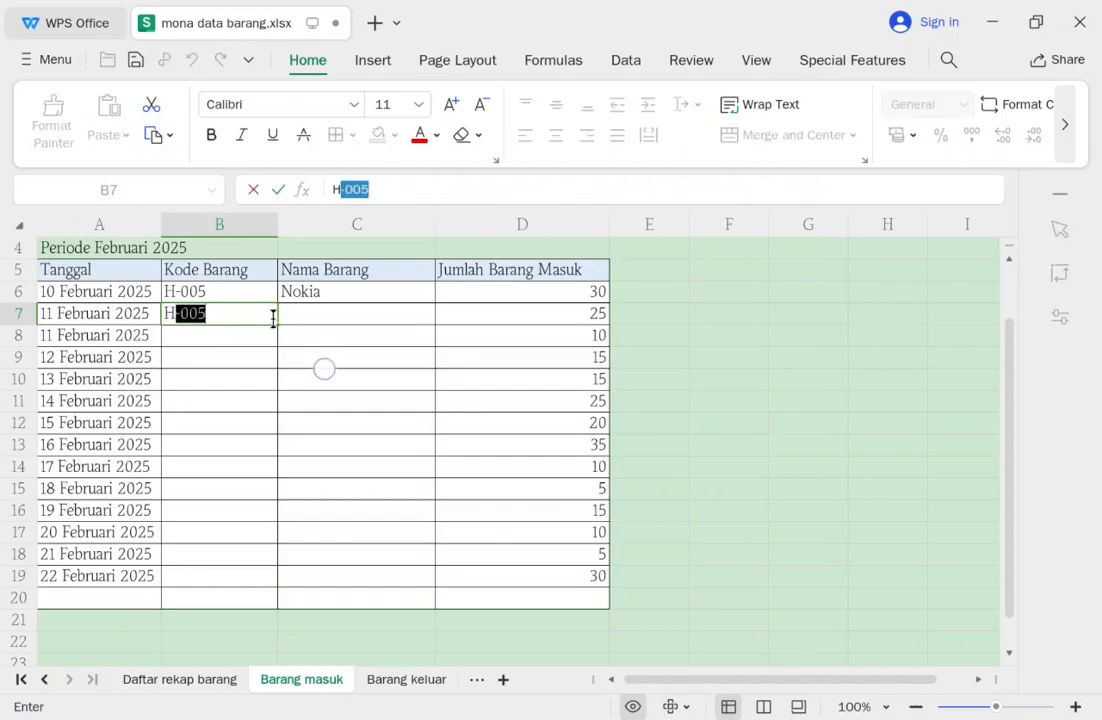
key(Return)
click(396, 315)
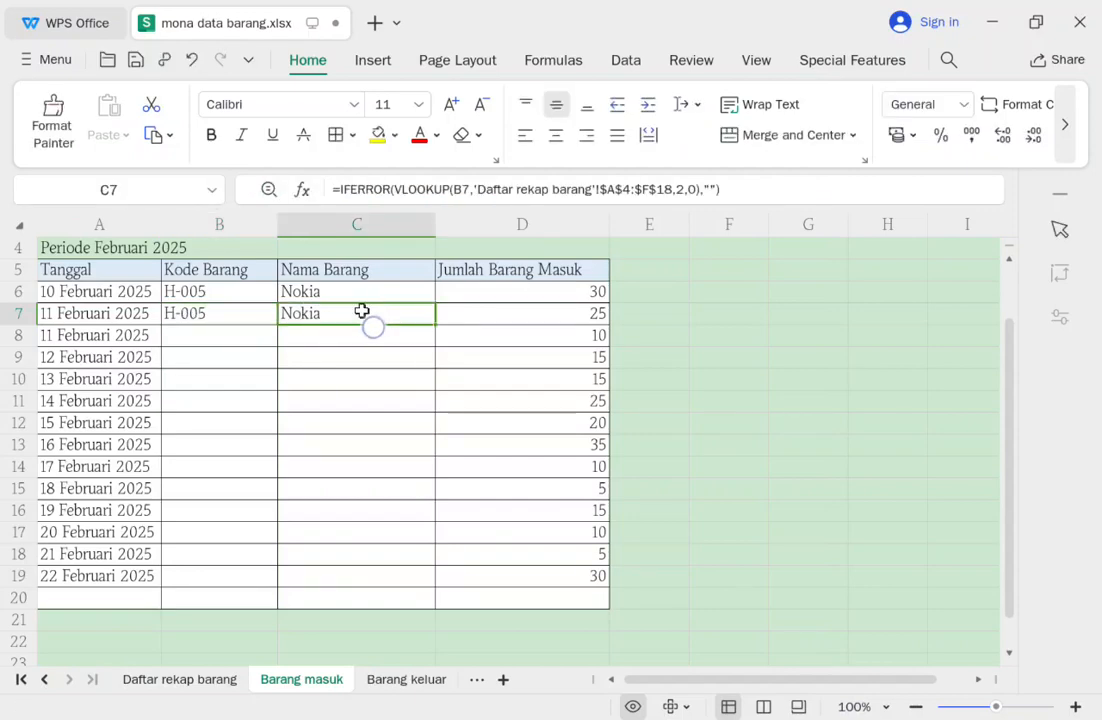
click(246, 314)
double_click(246, 314)
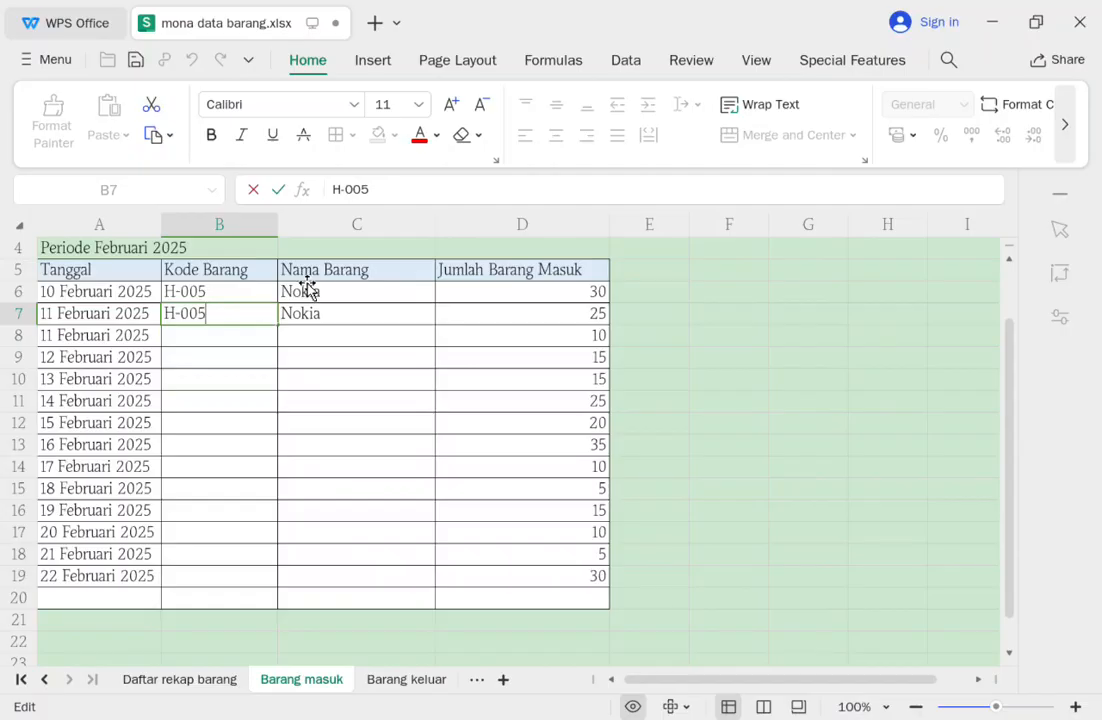
key(BackSpace)
text(8)
Enter item codes H-001 in B8 and H-014 in B9 of the Kode Barang column.
click(214, 338)
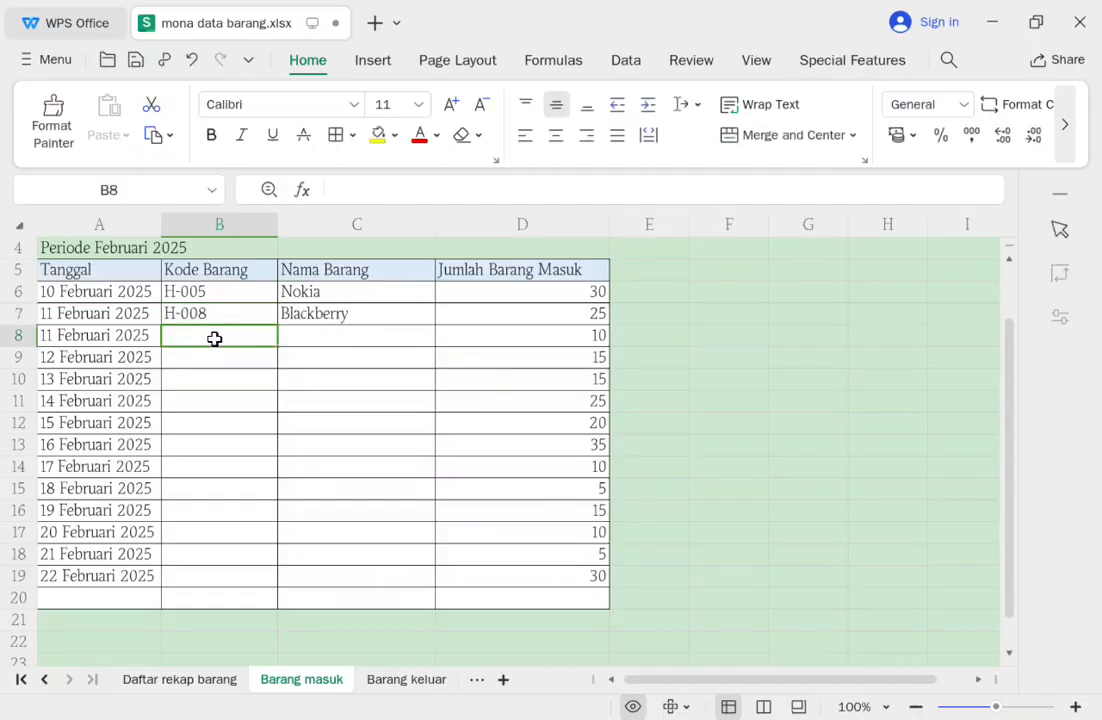
text(H)
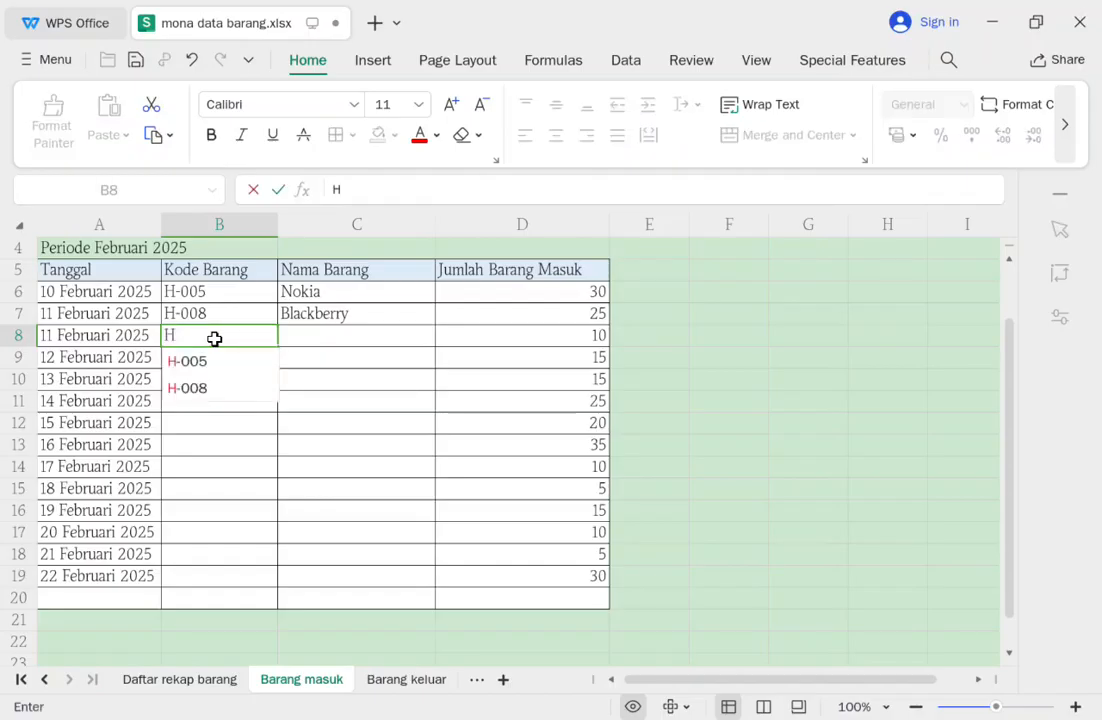
text(-001)
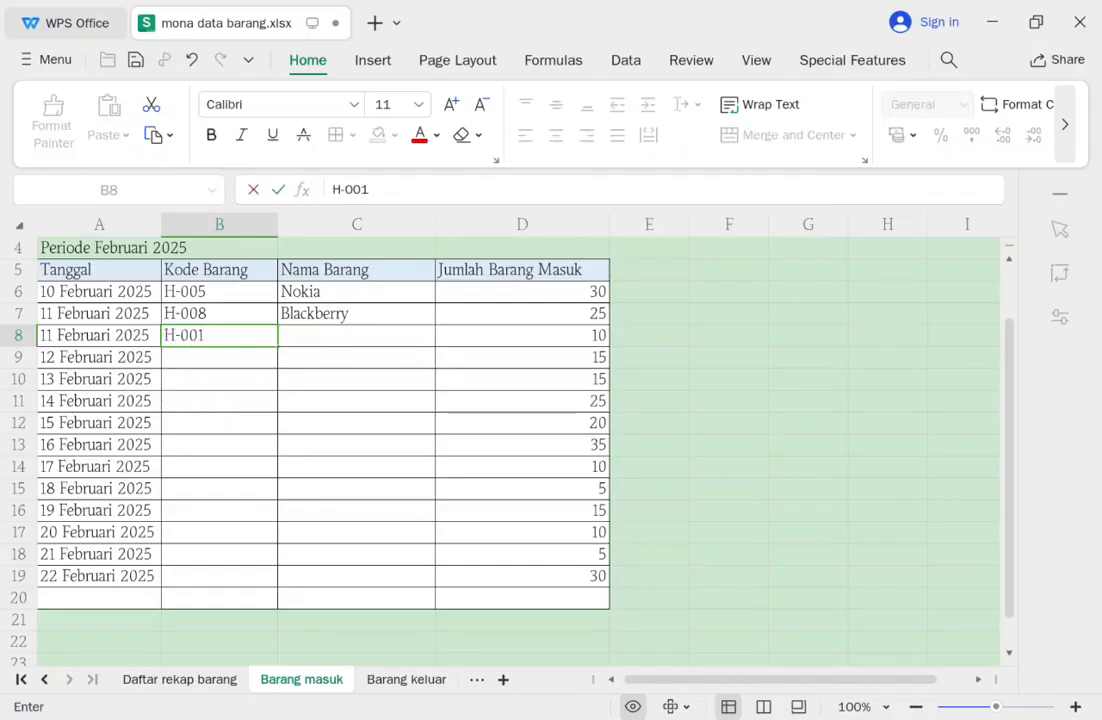
click(214, 359)
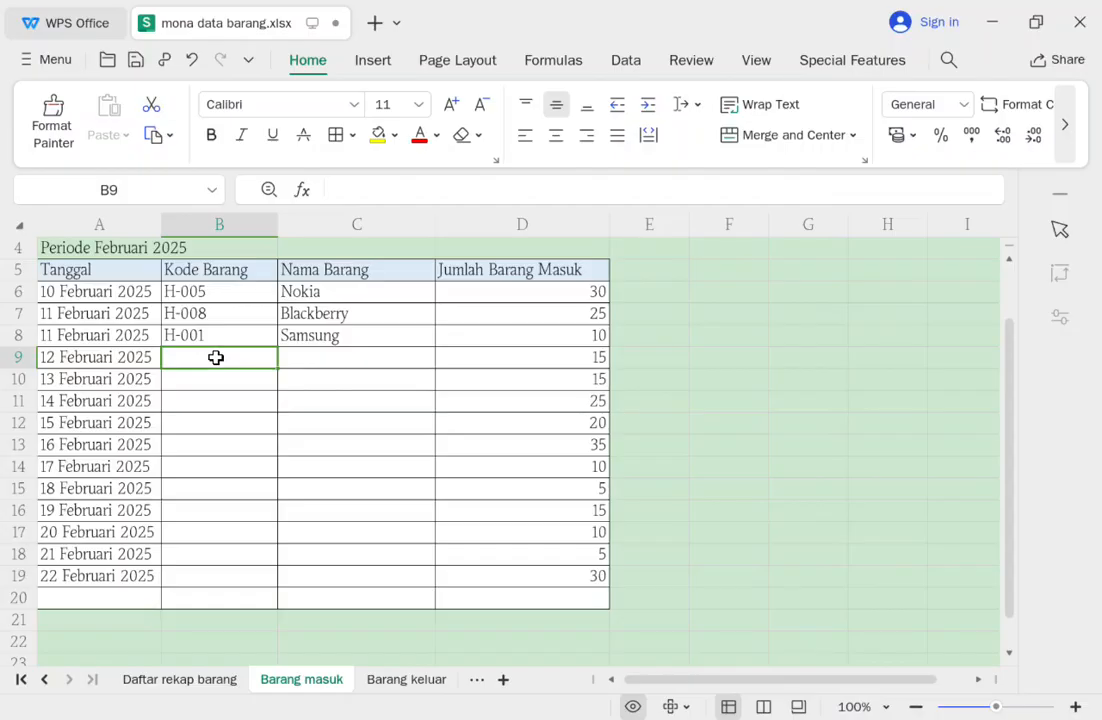
text(H-)
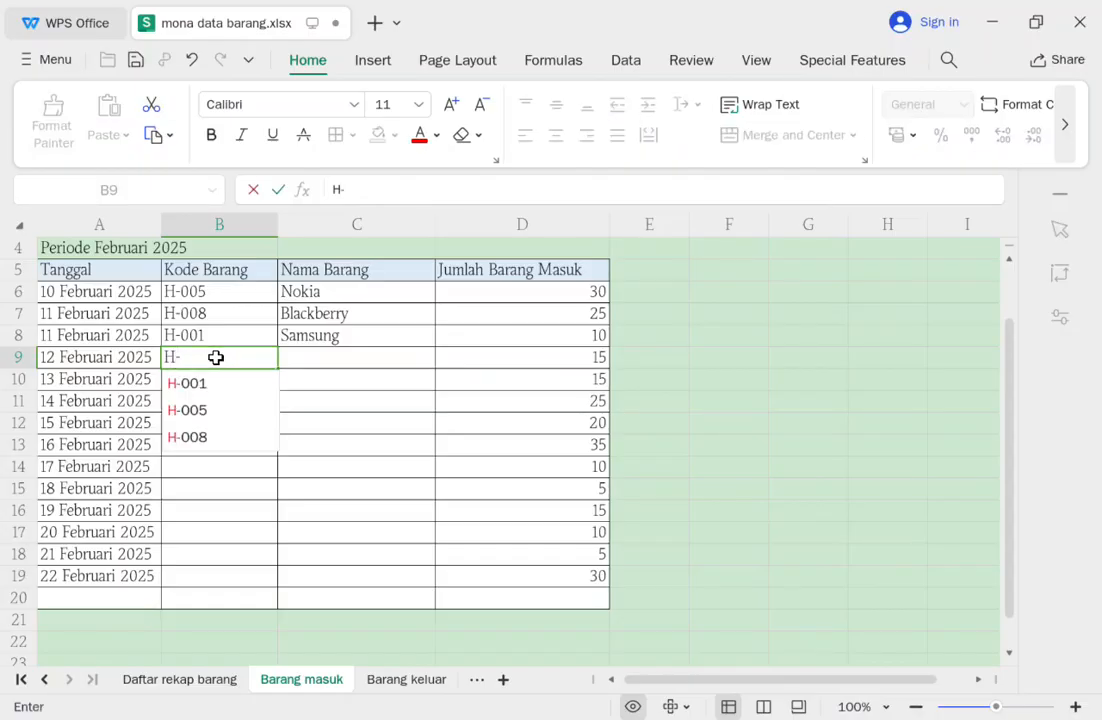
text(14)
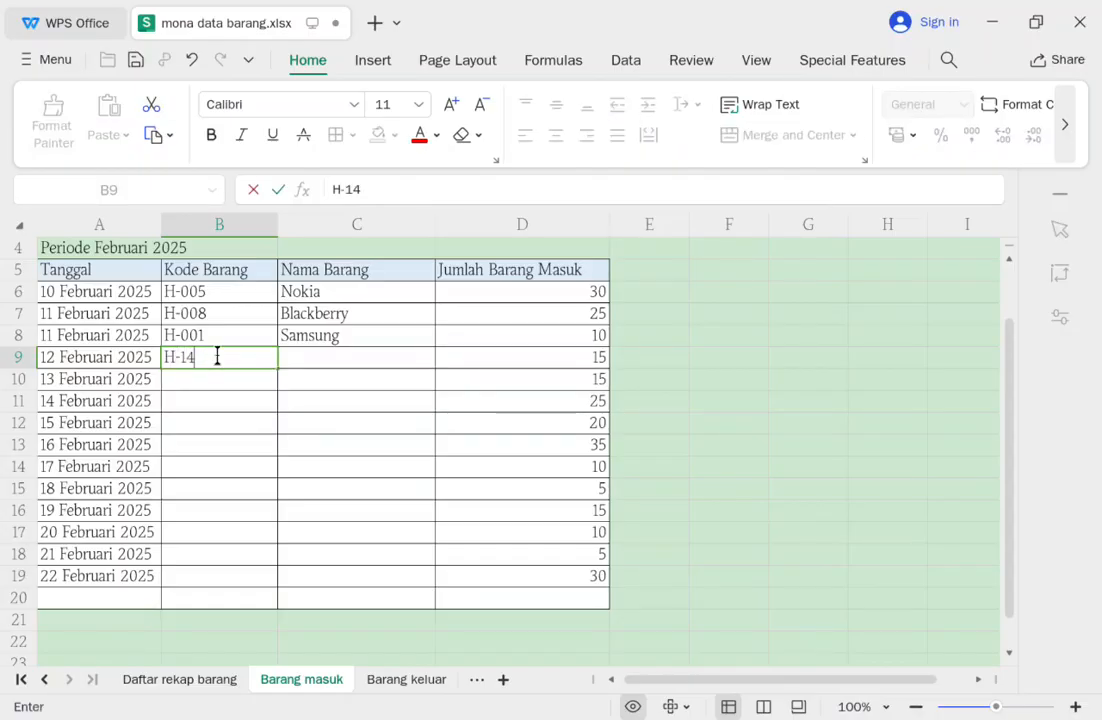
key(BackSpace)
key(BackSpace)
text(014)
key(Return)
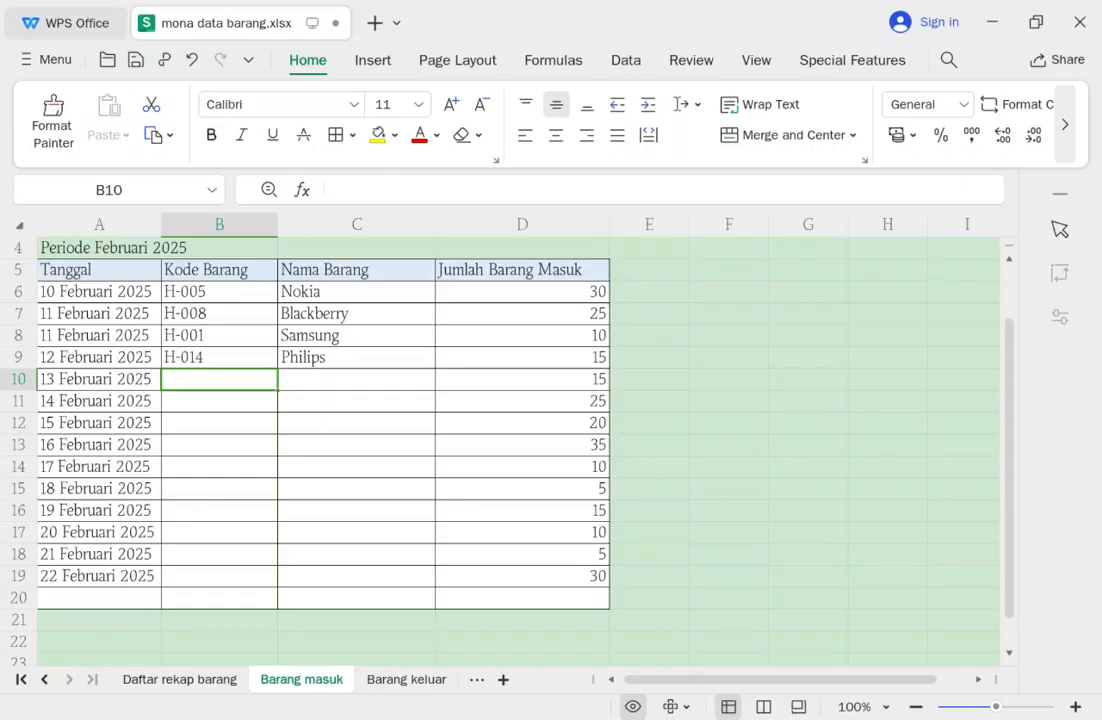
Fill in the item codes for 13 to 15 Februari 2025: H-015 in B10, H-002 in B11 and H-003 in B12.
text(H-015)
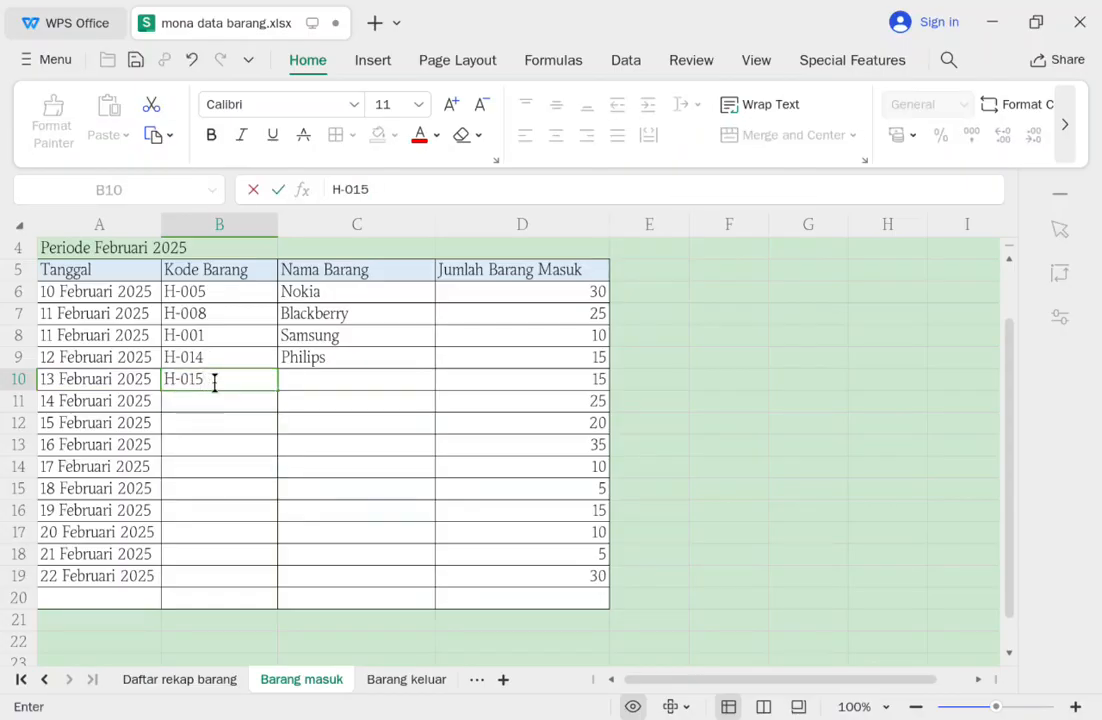
key(Return)
text(H)
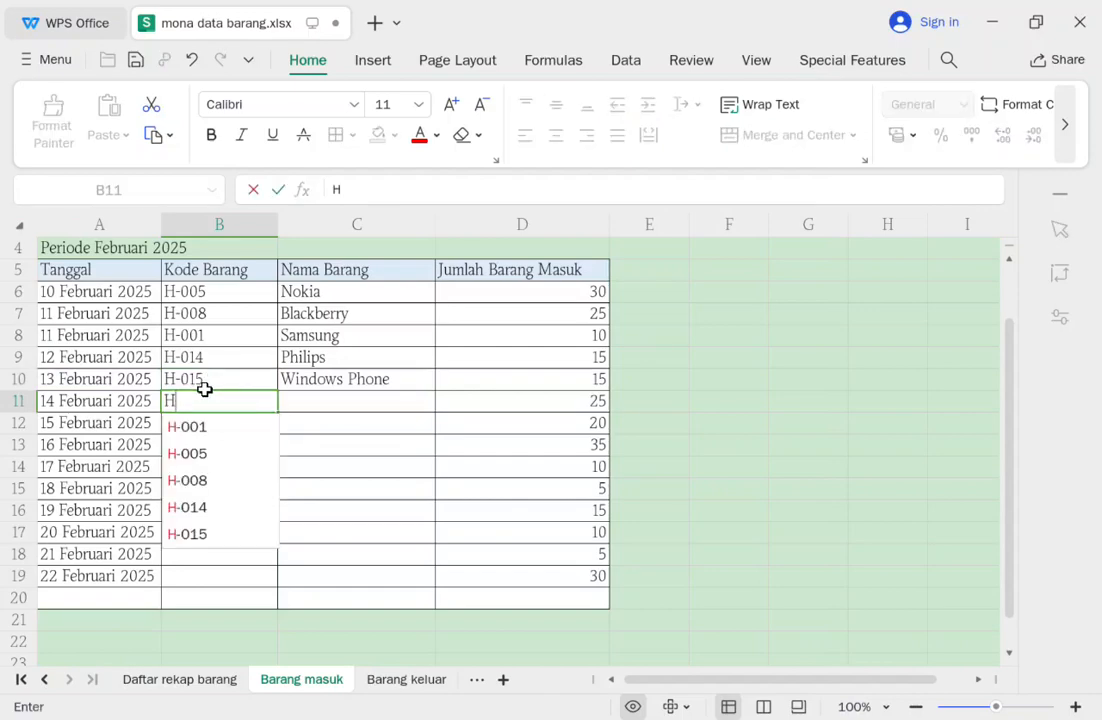
text(-002)
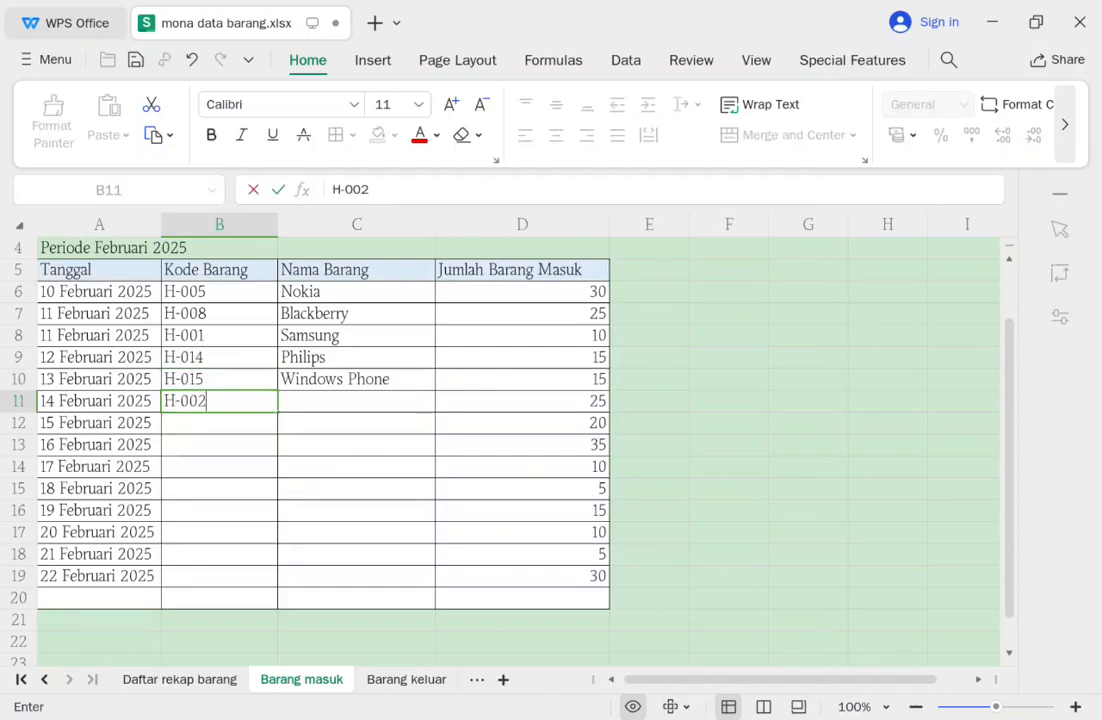
key(Return)
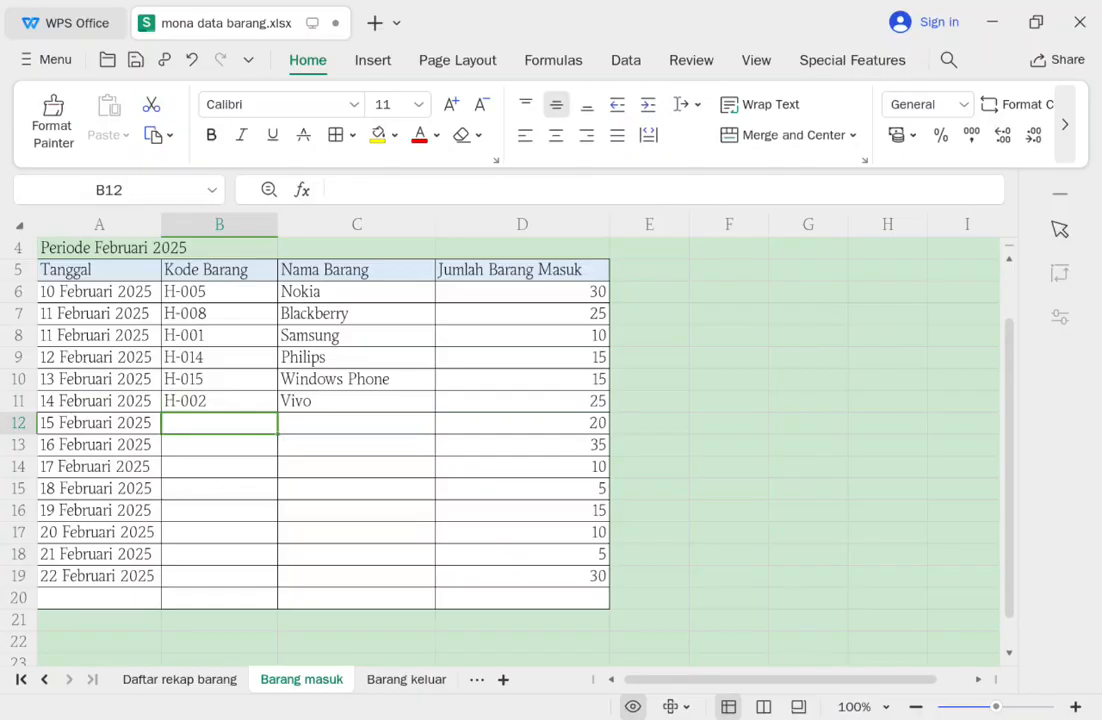
text(H-003)
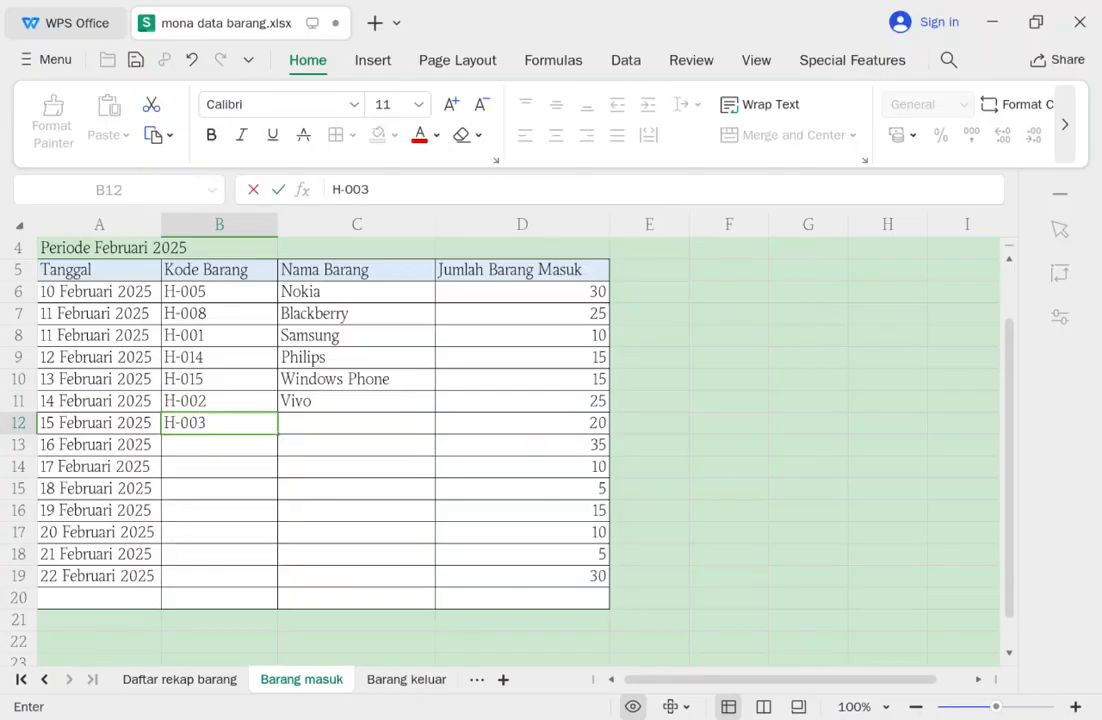
key(Return)
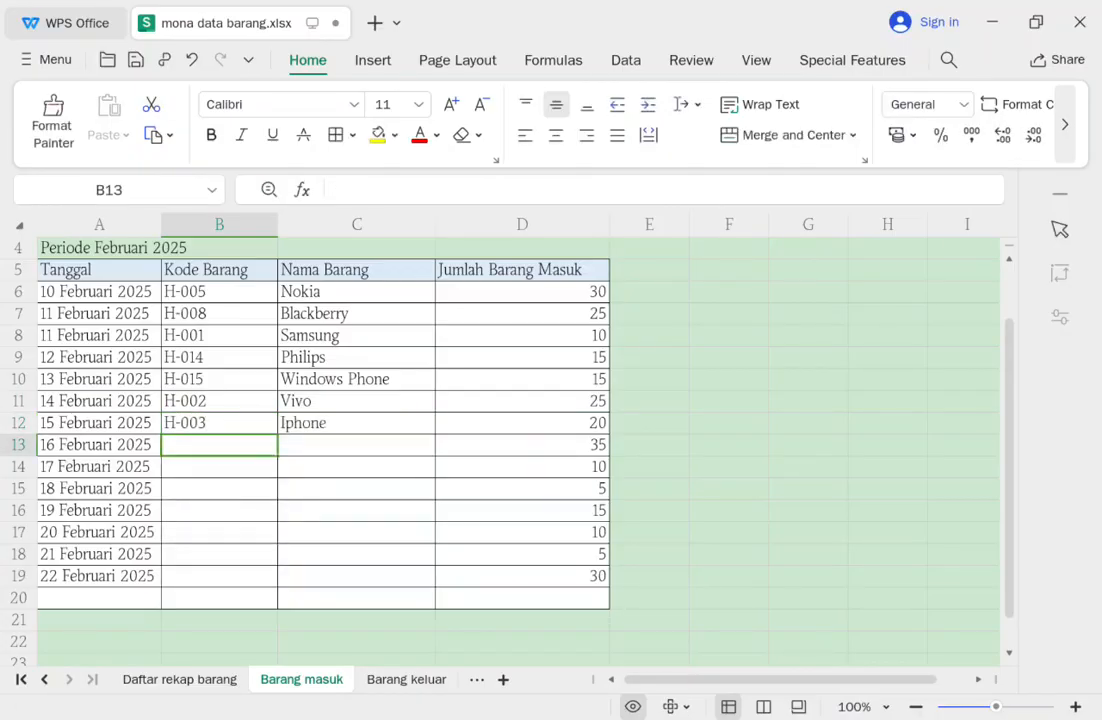
Enter item codes H-009 in B13 and H-007 in B14 for 16 and 17 Februari 2025.
text(H)
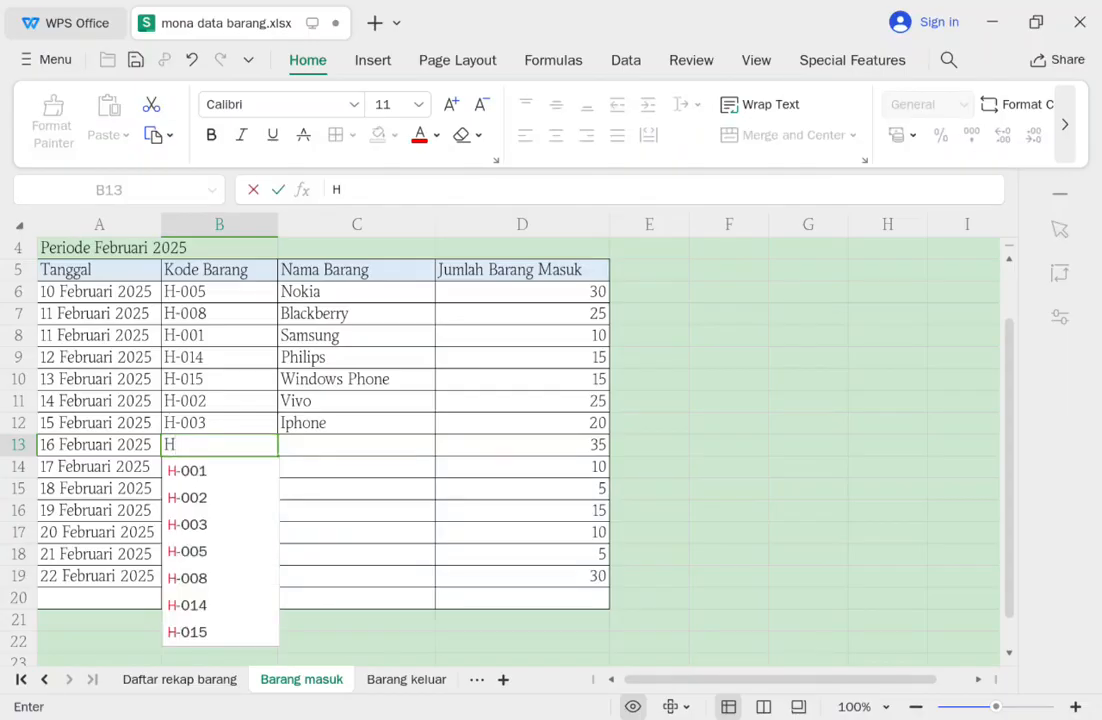
text(-009)
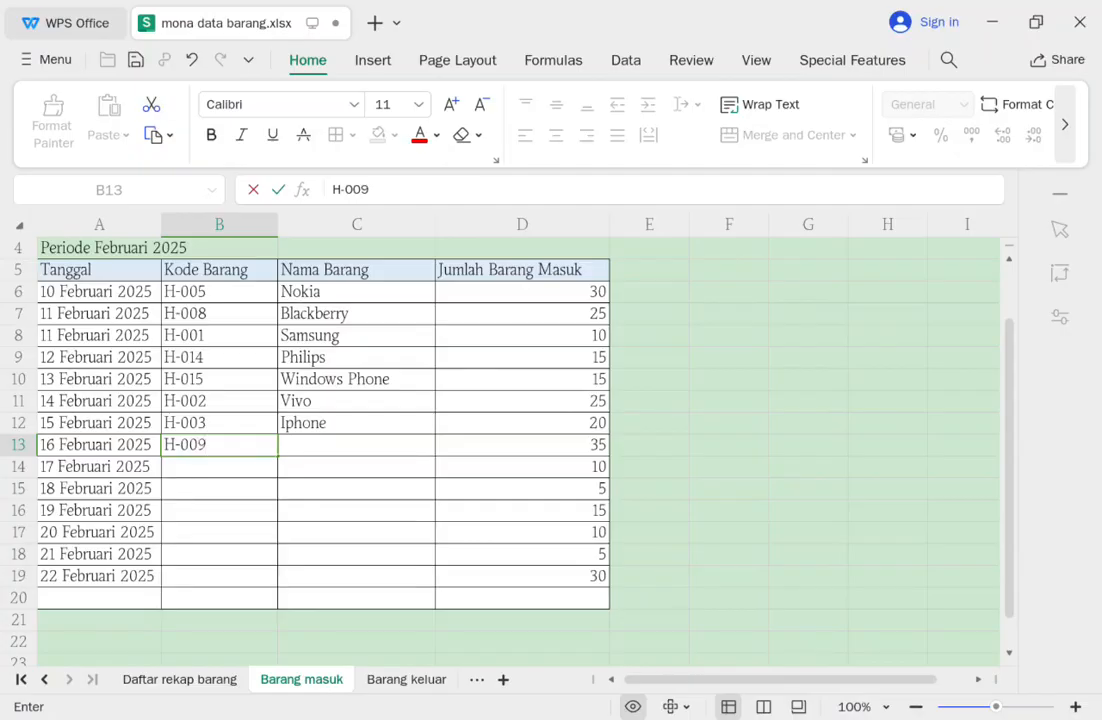
key(Return)
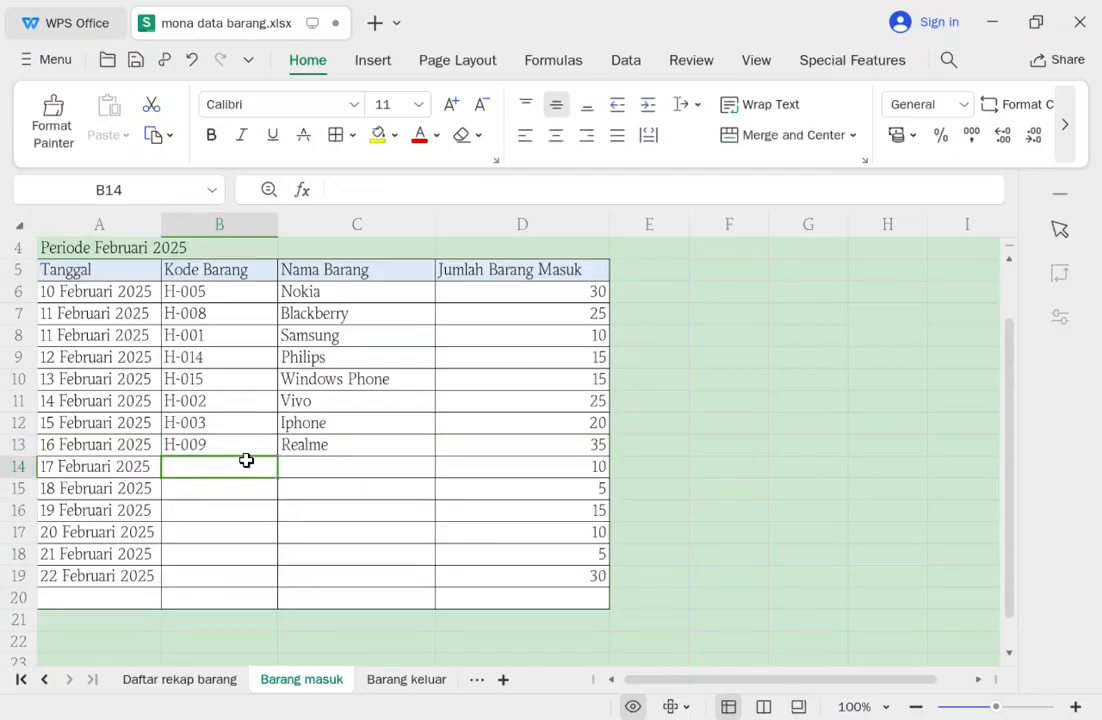
text(H-)
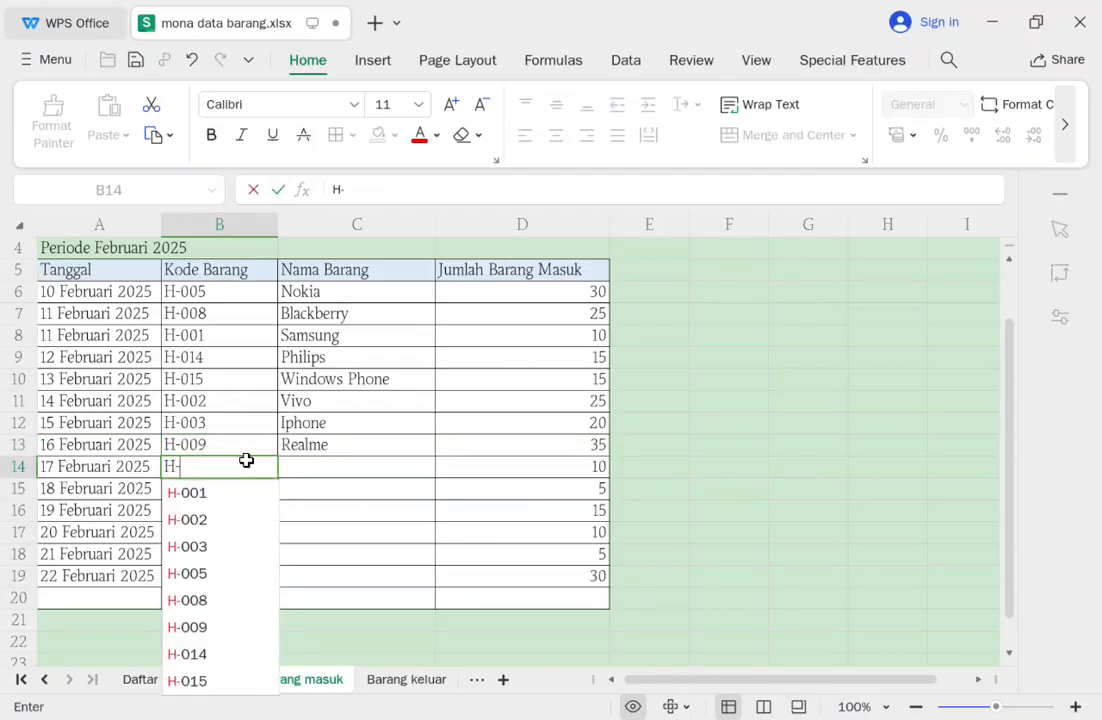
text(00)
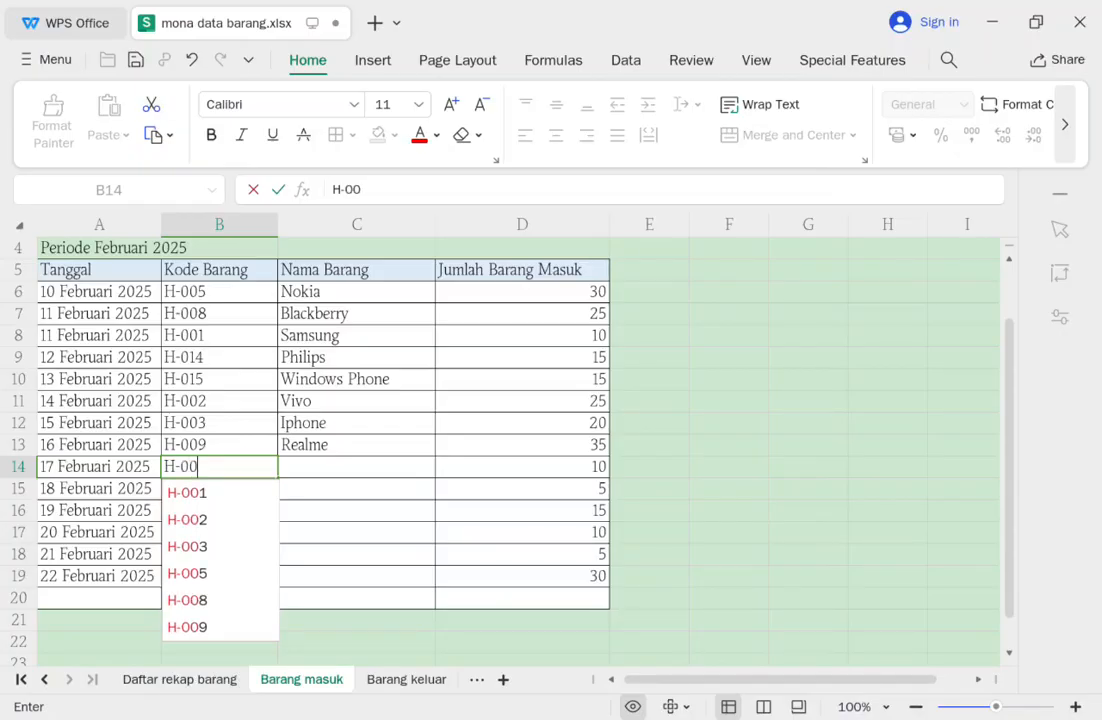
text(7)
key(Return)
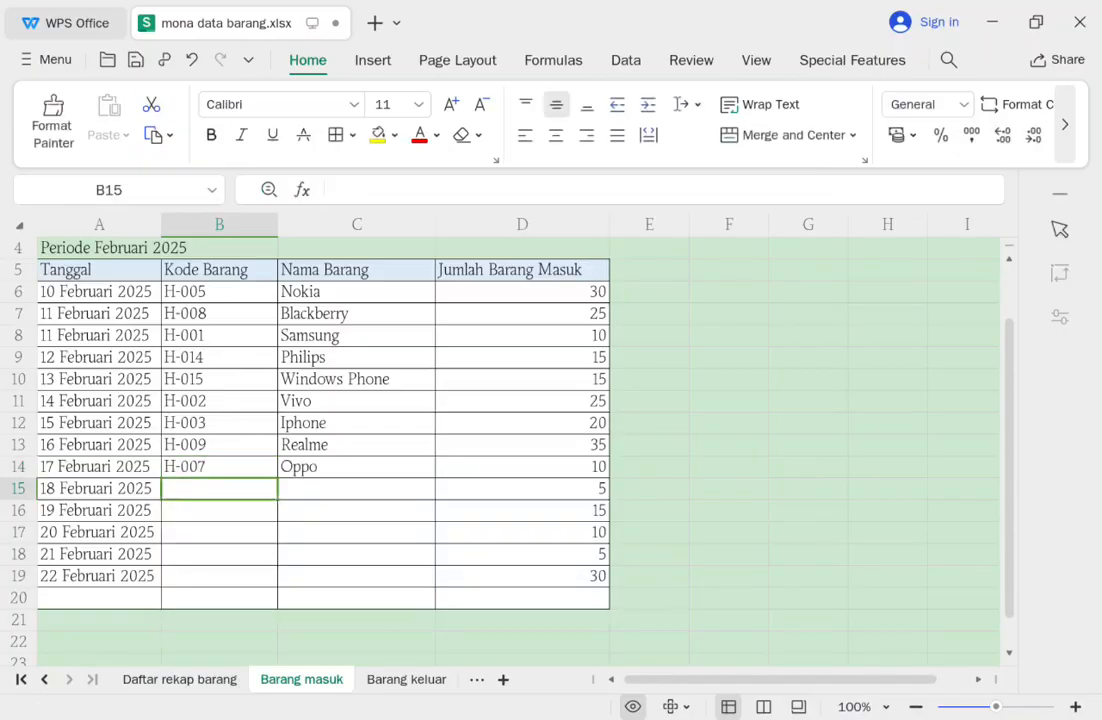
Enter item codes H-006 in B15 and H-010 in B16 for 18 and 19 Februari 2025.
text(H-0)
text(00)
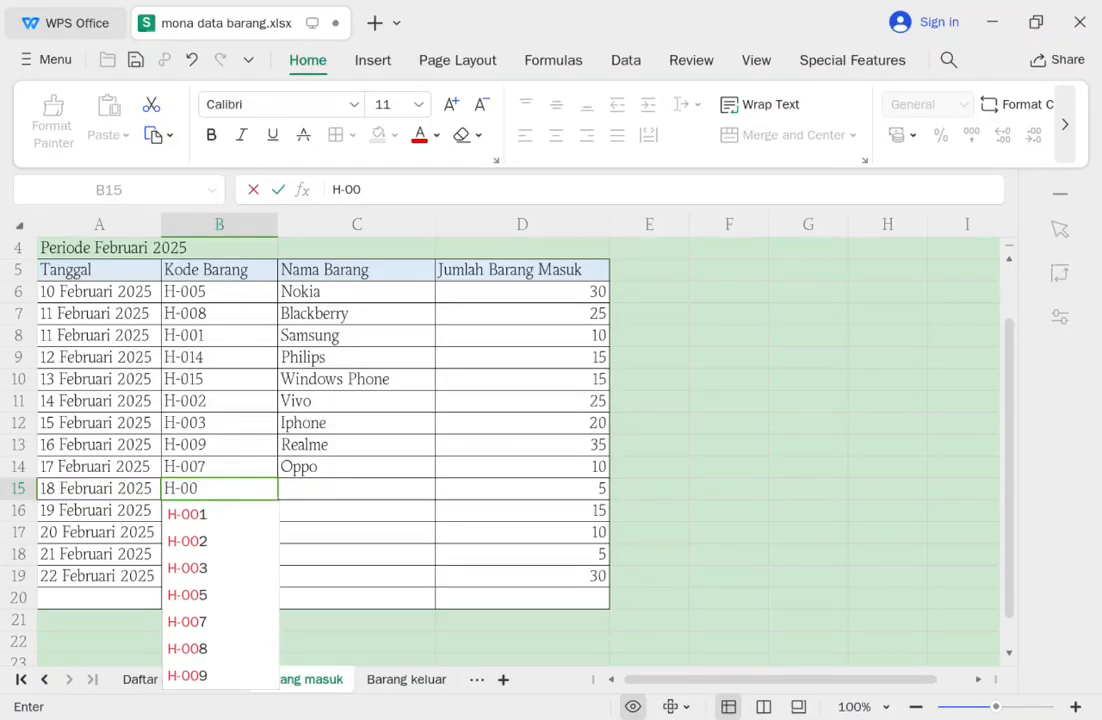
text(6)
key(Return)
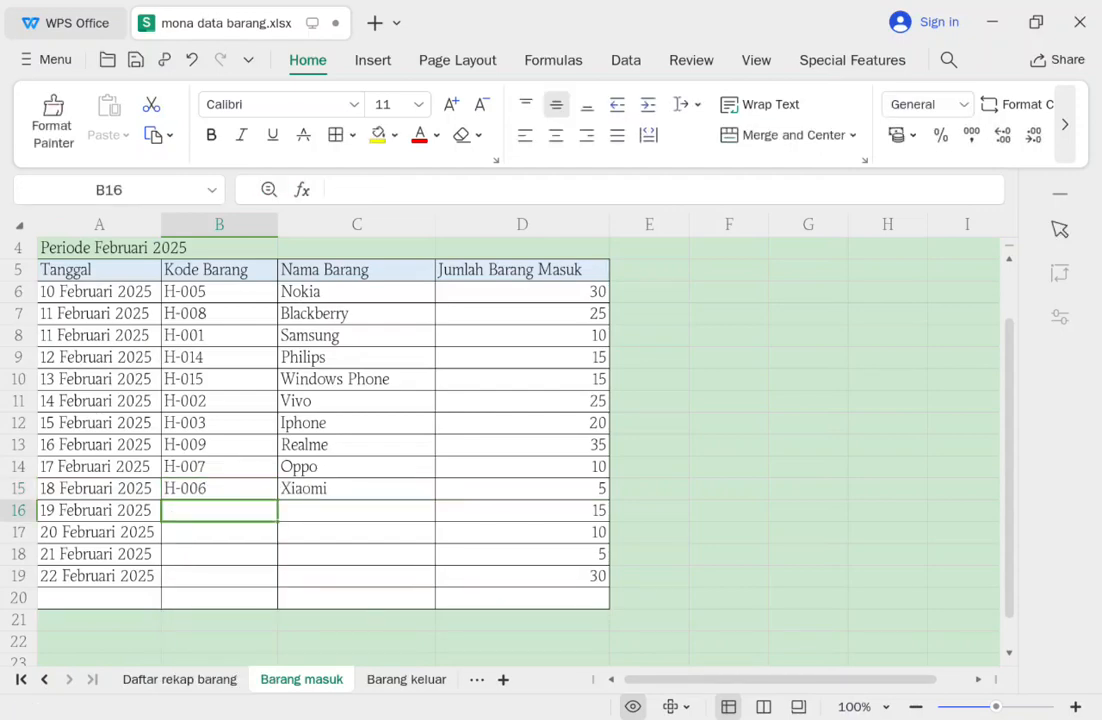
text(H-00)
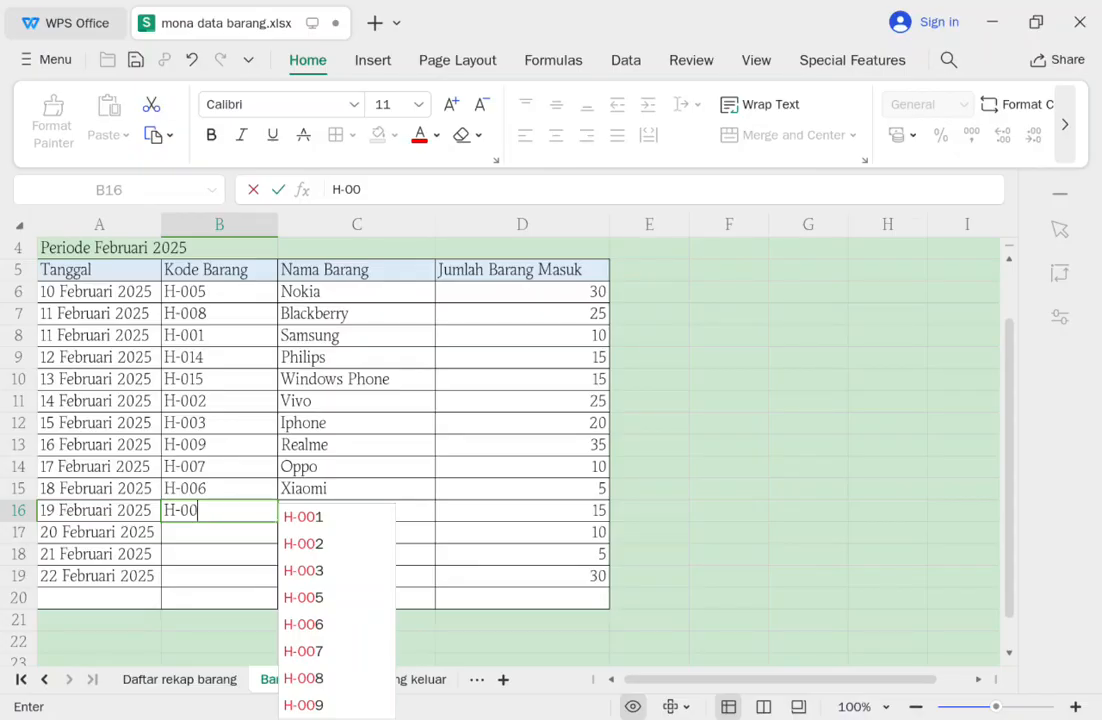
key(BackSpace)
text(10)
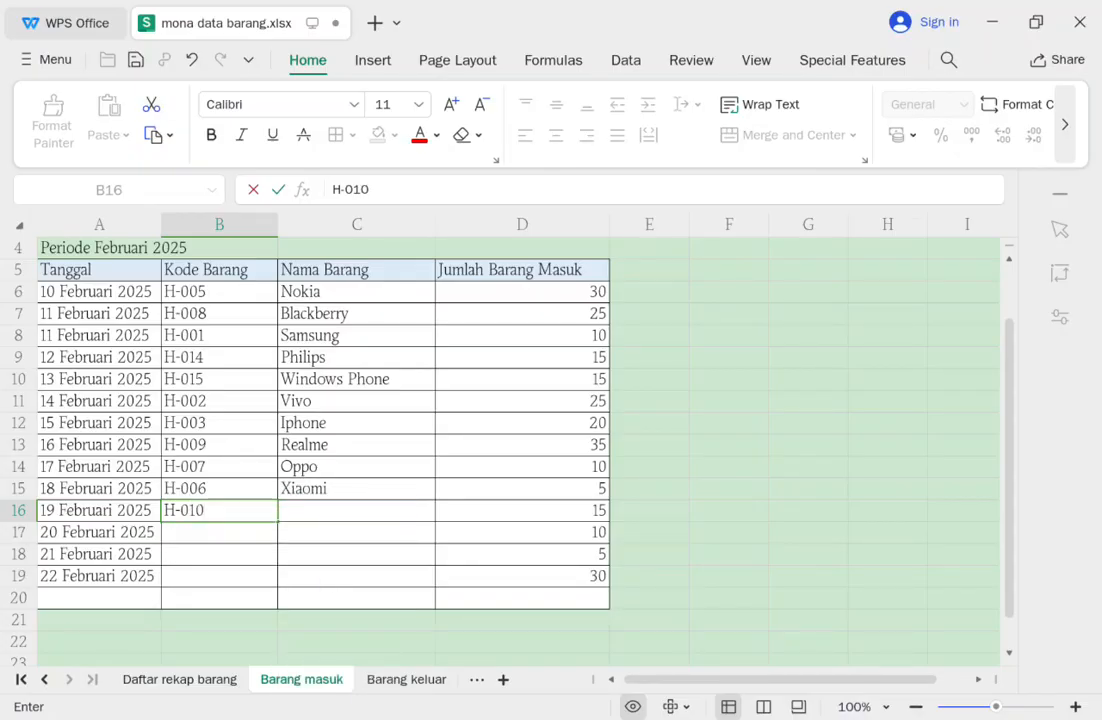
key(Return)
Complete the Kode Barang column with H-011 in B17, H-012 in B18 and H-013 in B19.
text(H)
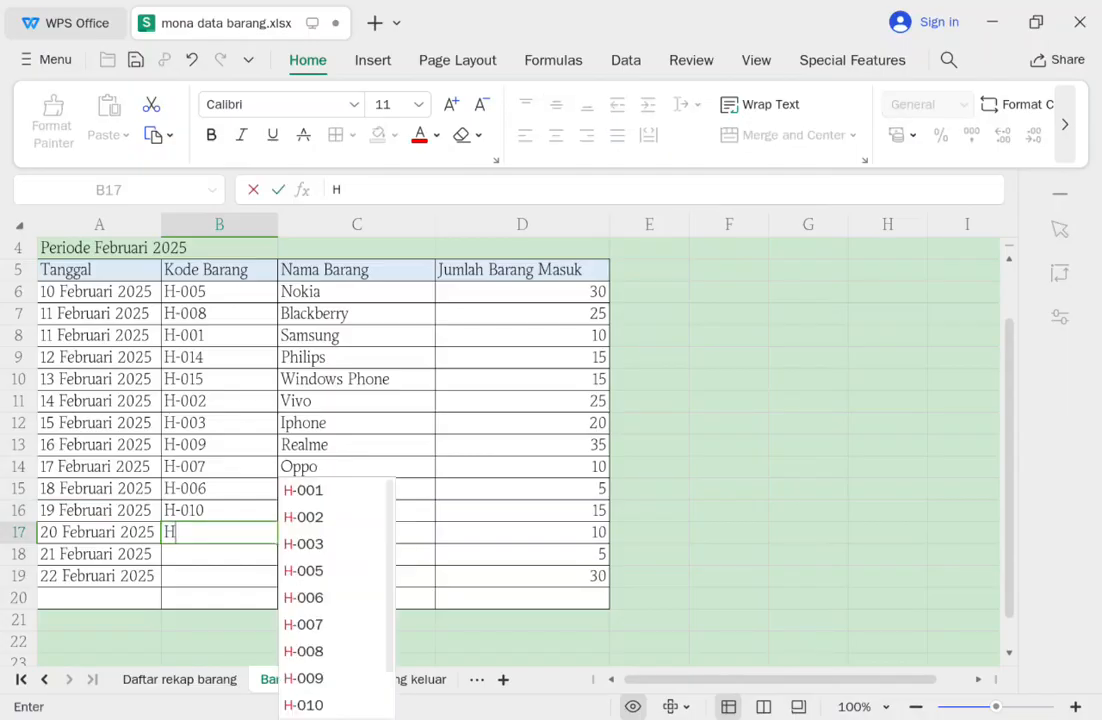
text(-011)
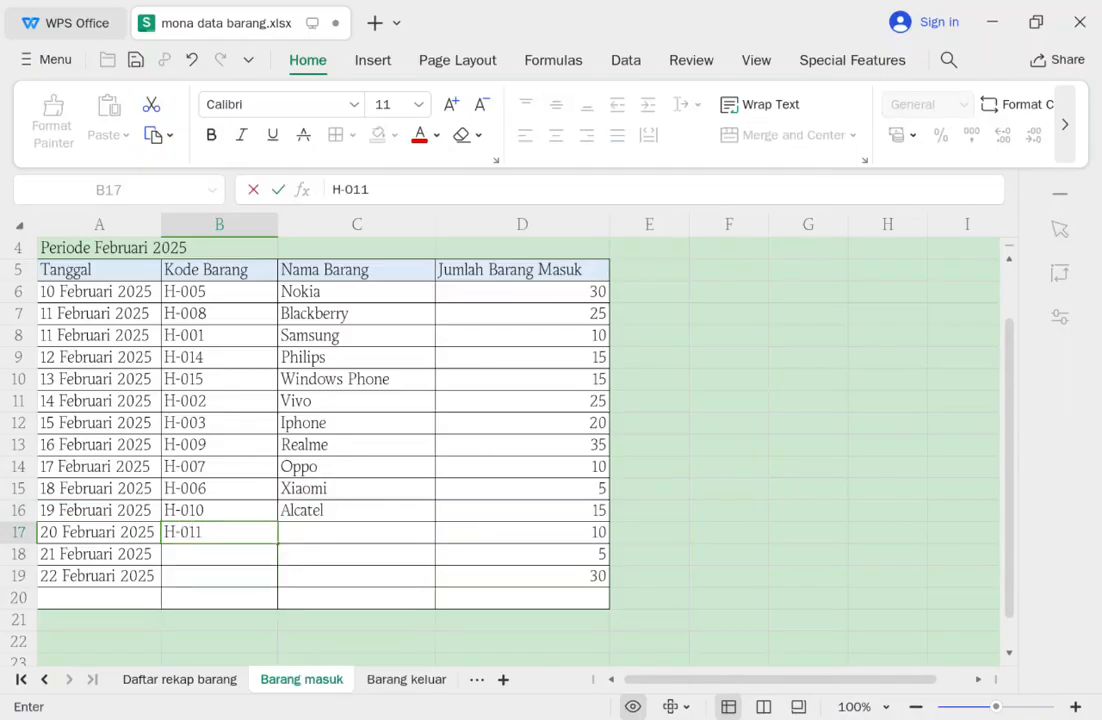
key(Return)
text(H-0)
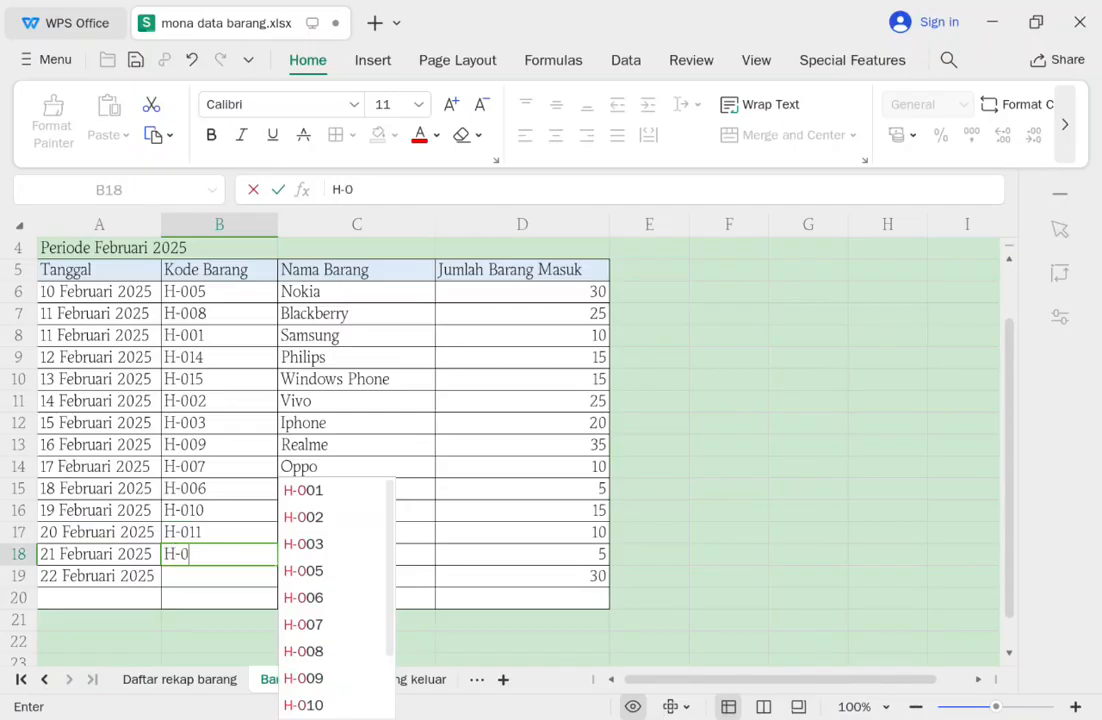
text(12)
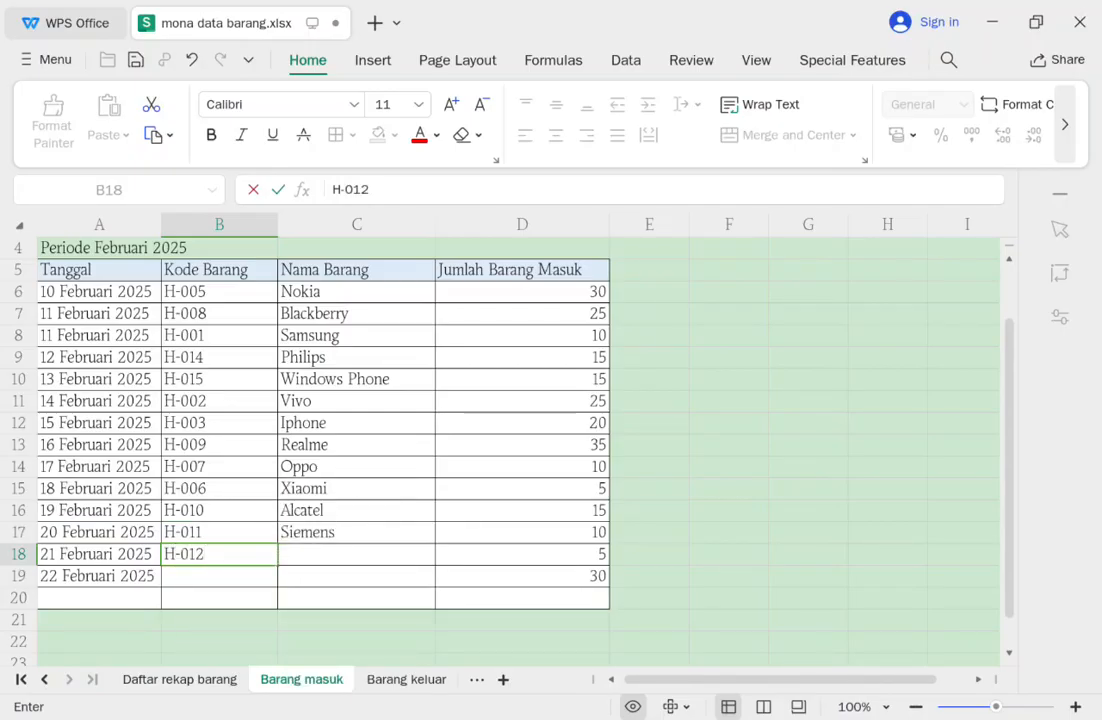
key(Return)
text(H-0)
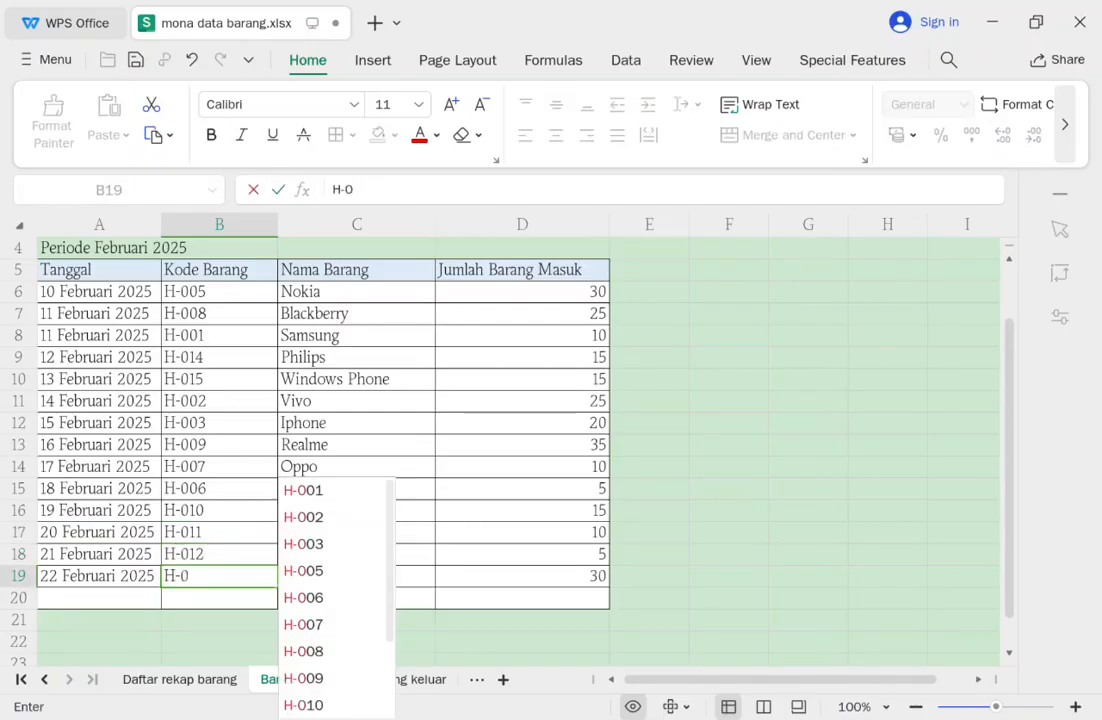
text(13)
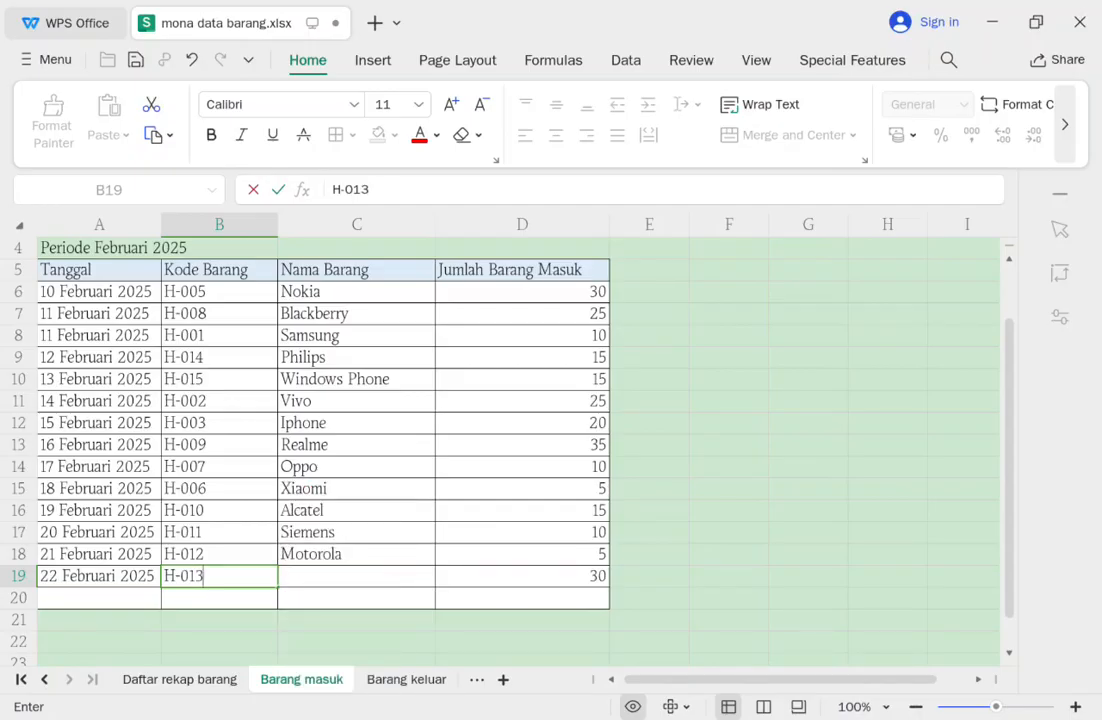
key(Return)
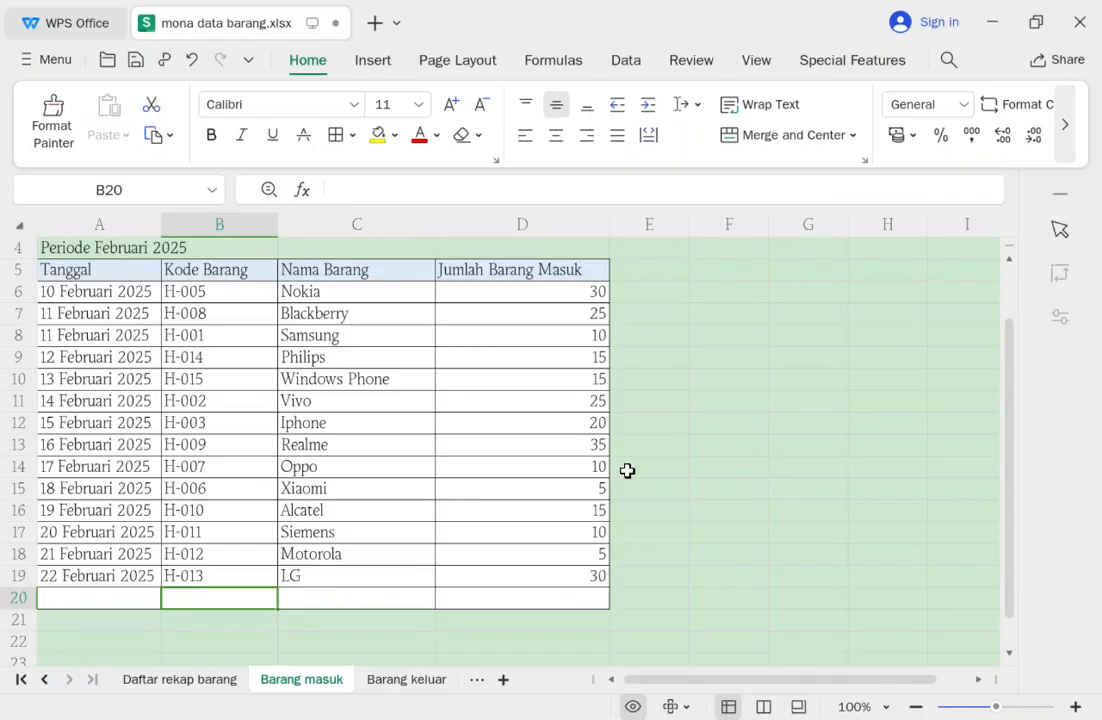
Review the incoming quantities in D6 to D8 against their item names.
click(553, 297)
click(564, 318)
click(564, 336)
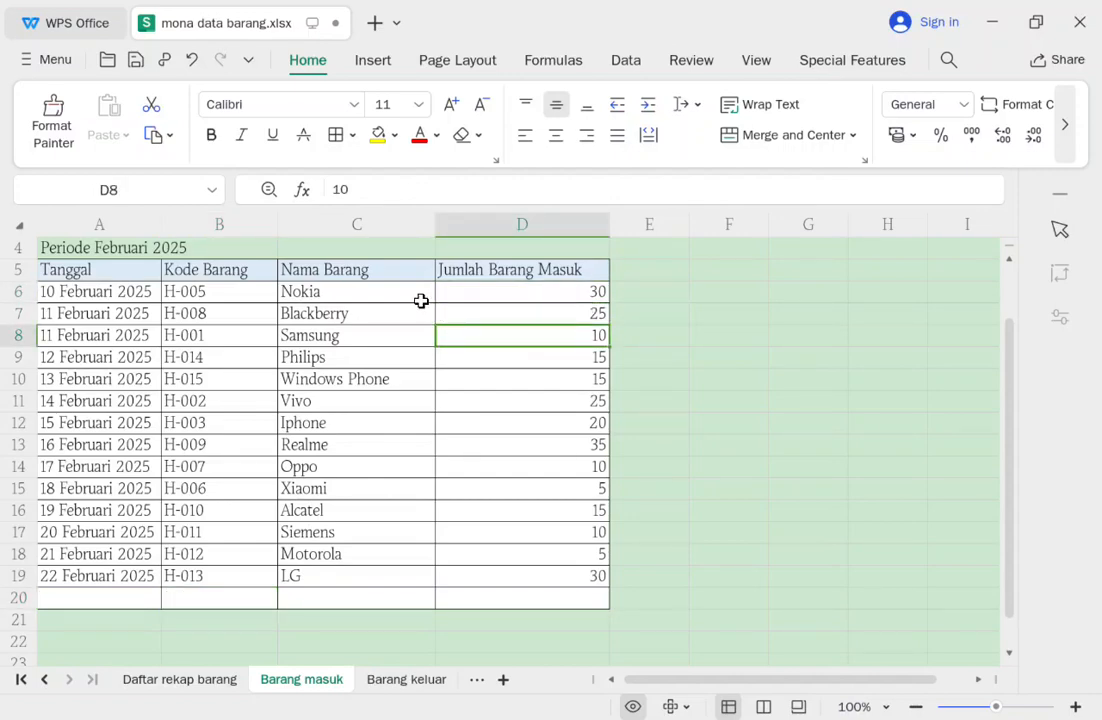
click(581, 295)
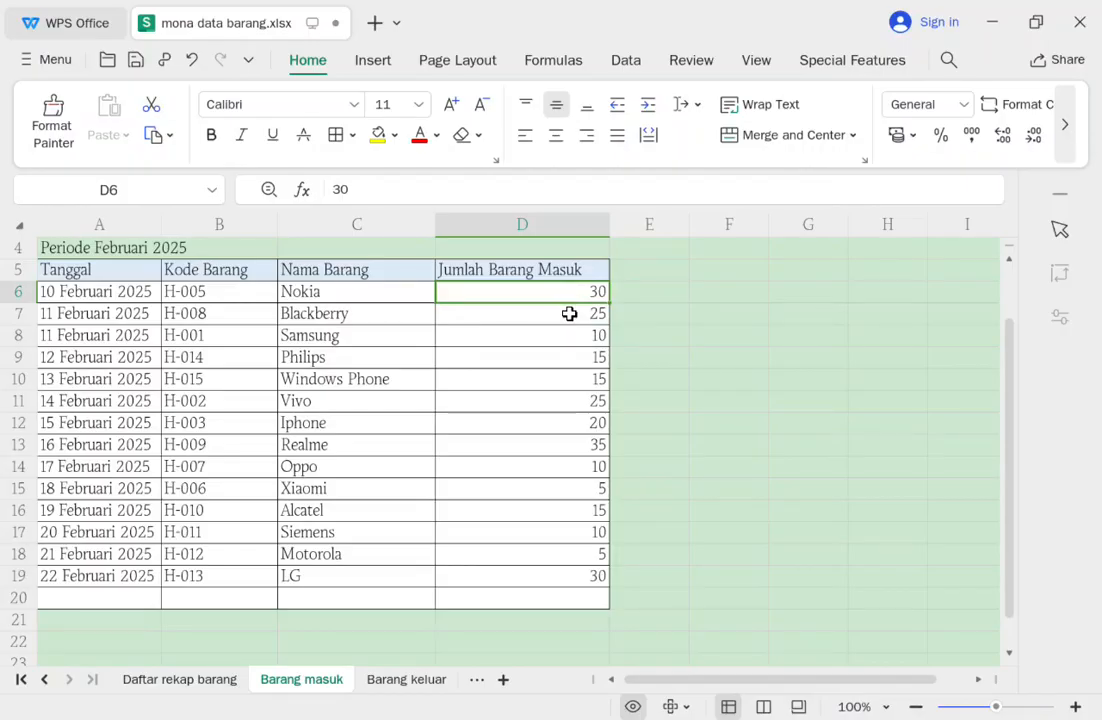
click(576, 316)
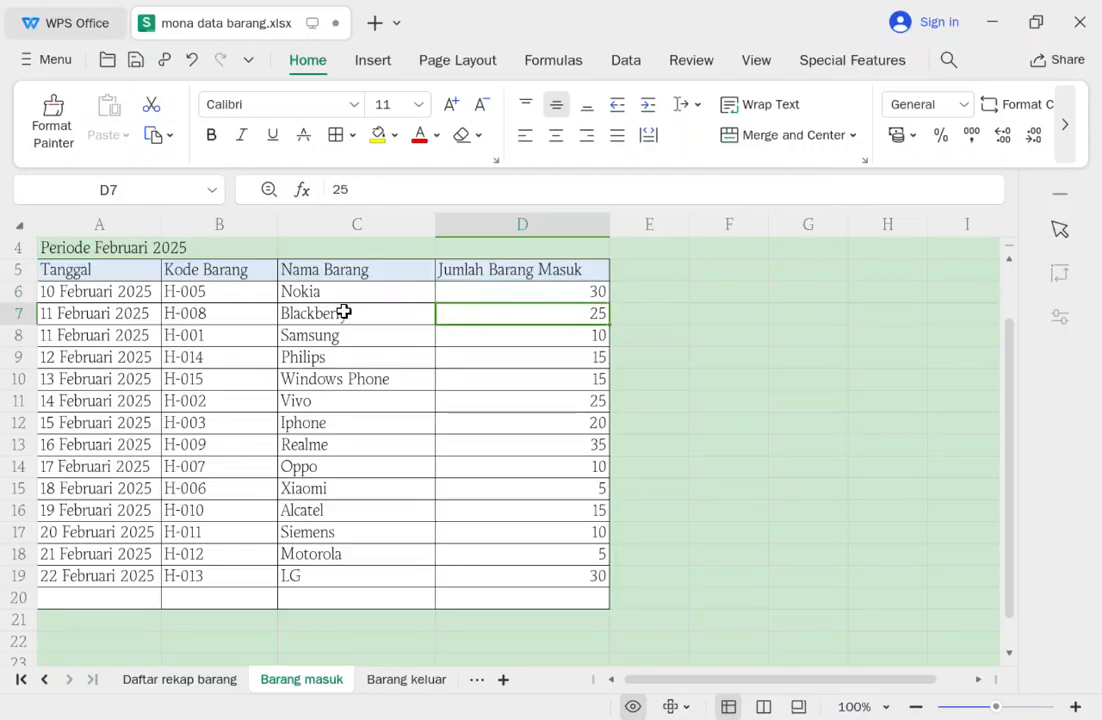
Replace the incoming quantity in D6 with the formula =RANDBETWEEN(10,50).
click(565, 293)
double_click(565, 293)
drag(566, 293, 298, 305)
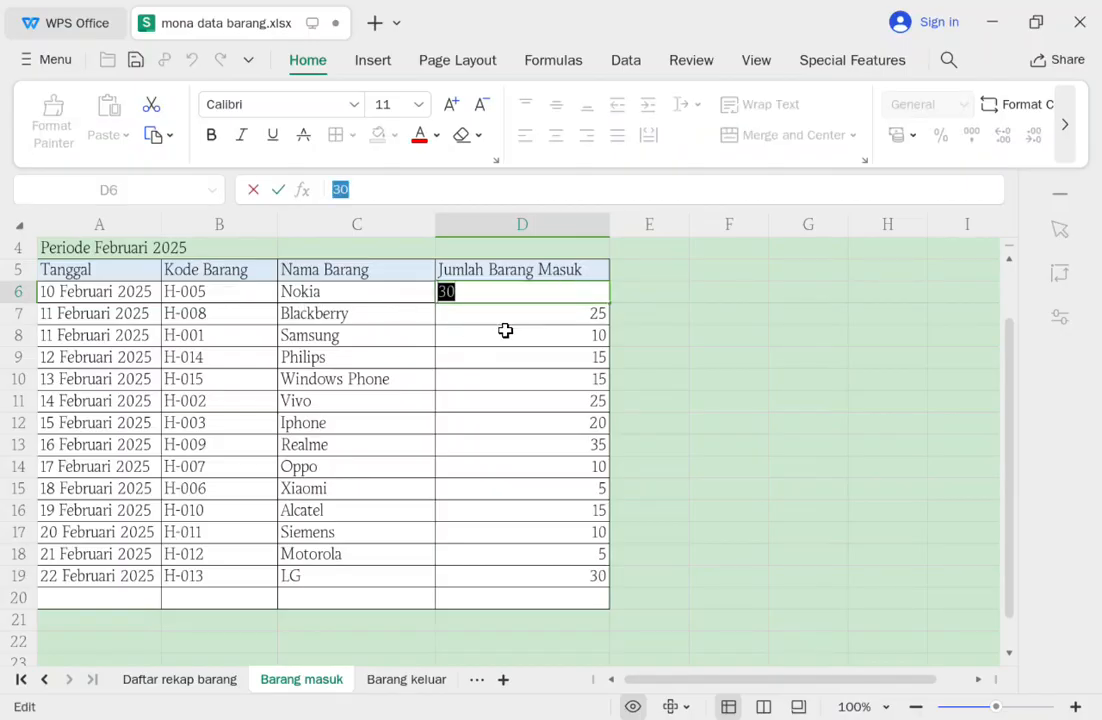
key(BackSpace)
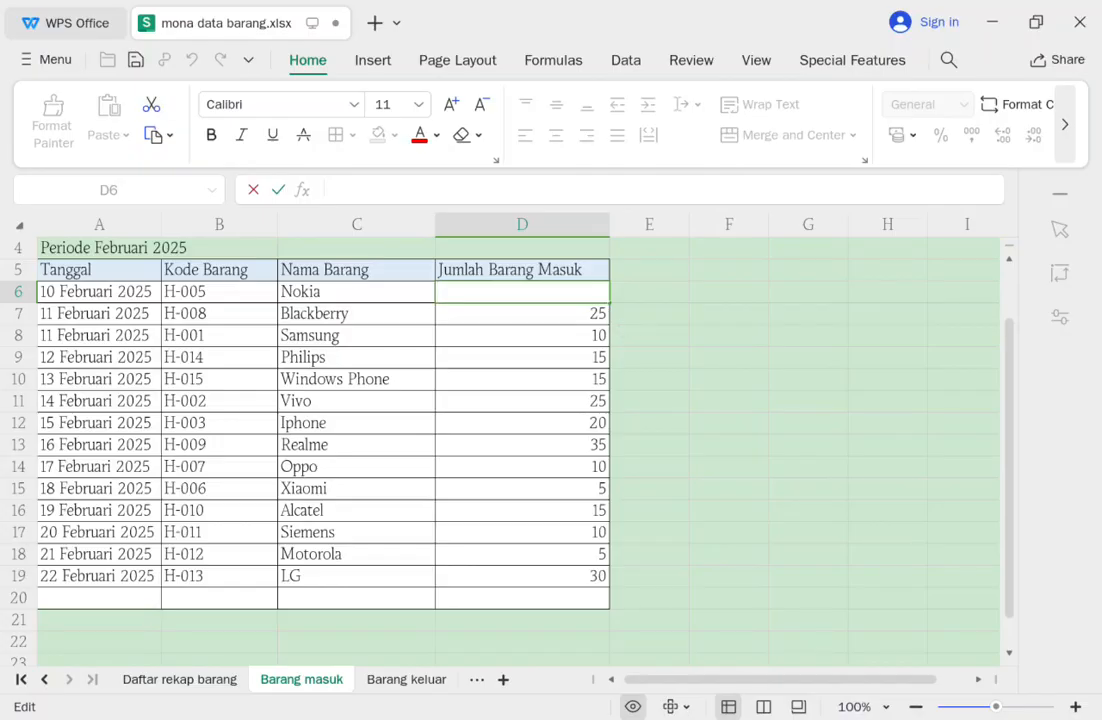
text(=RA)
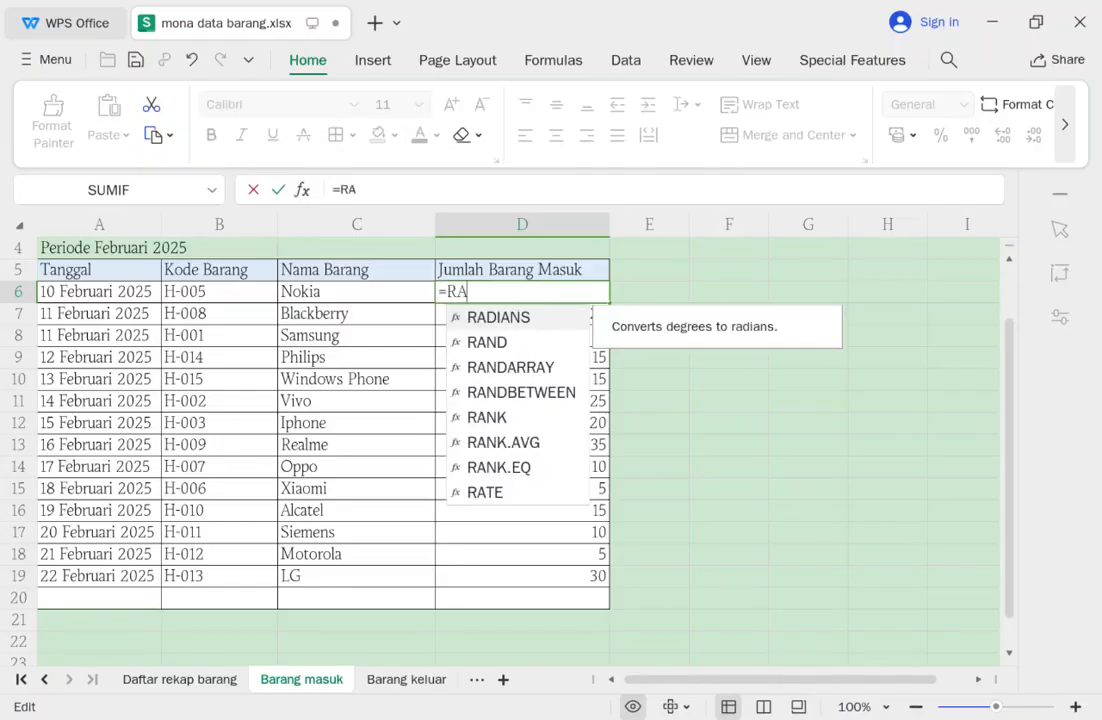
double_click(509, 393)
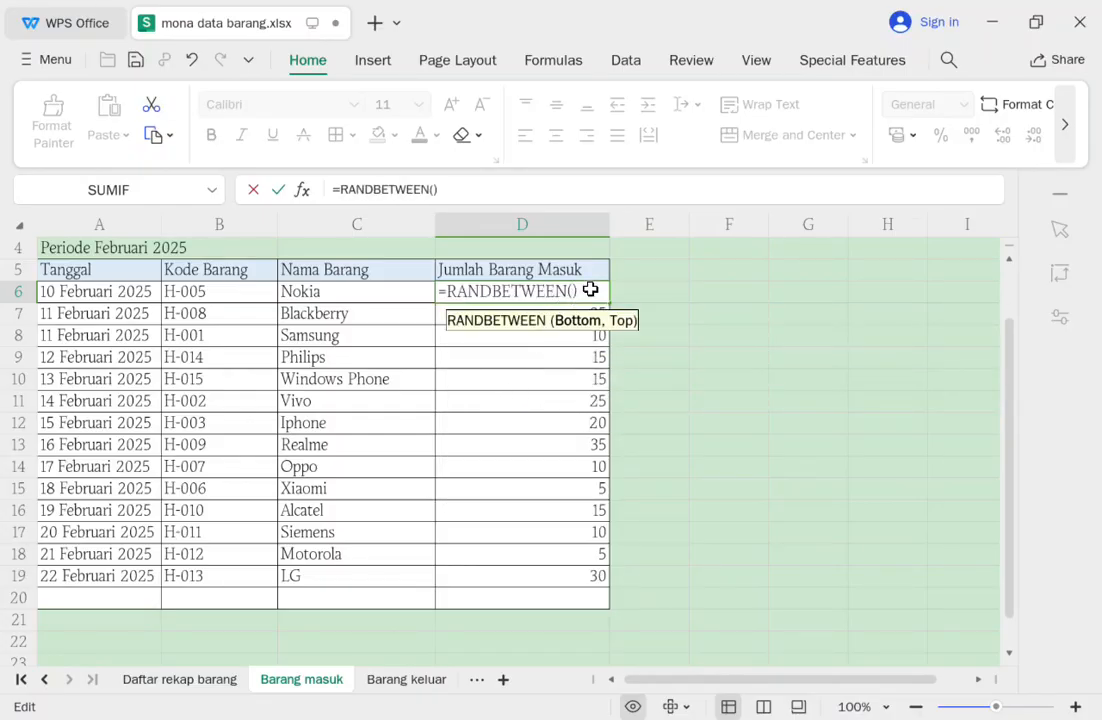
text(10,)
text(50)
key(Return)
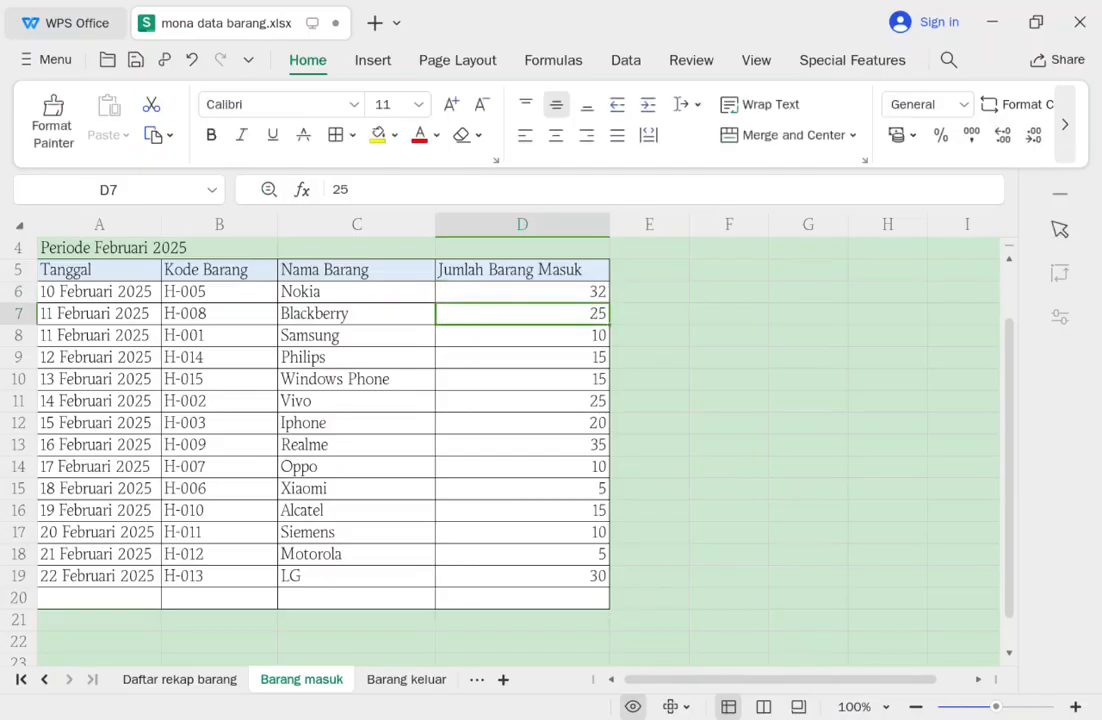
Fill the RANDBETWEEN formula from D6 down through D19 in the Jumlah Barang Masuk column.
click(585, 291)
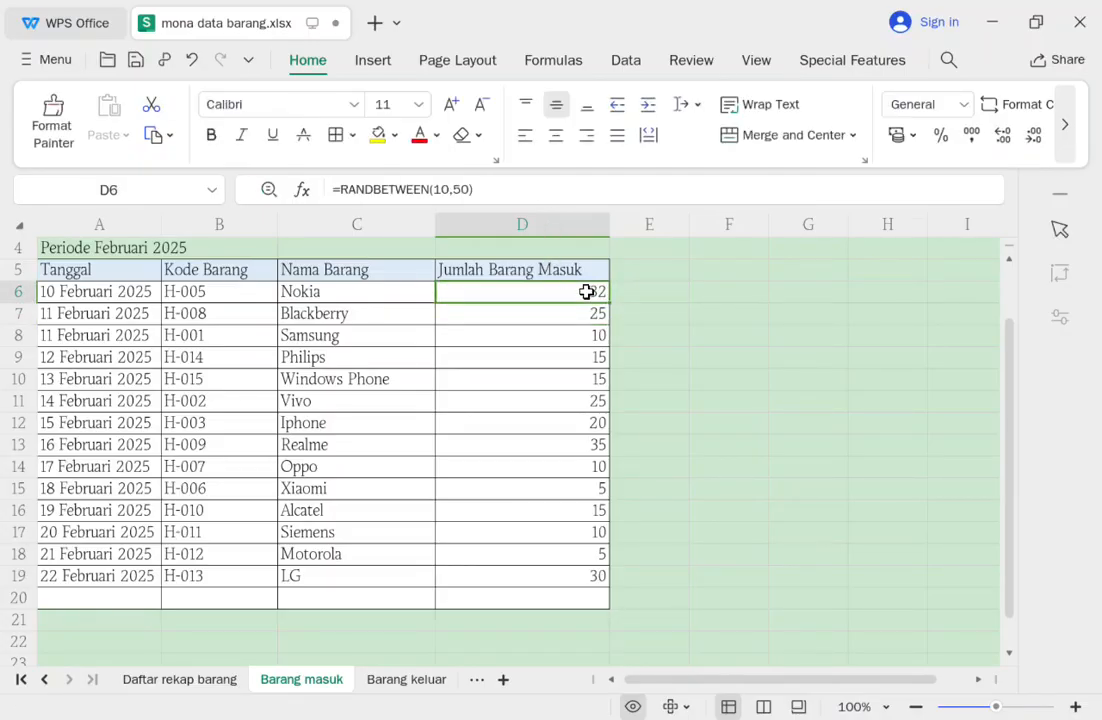
drag(607, 302, 604, 587)
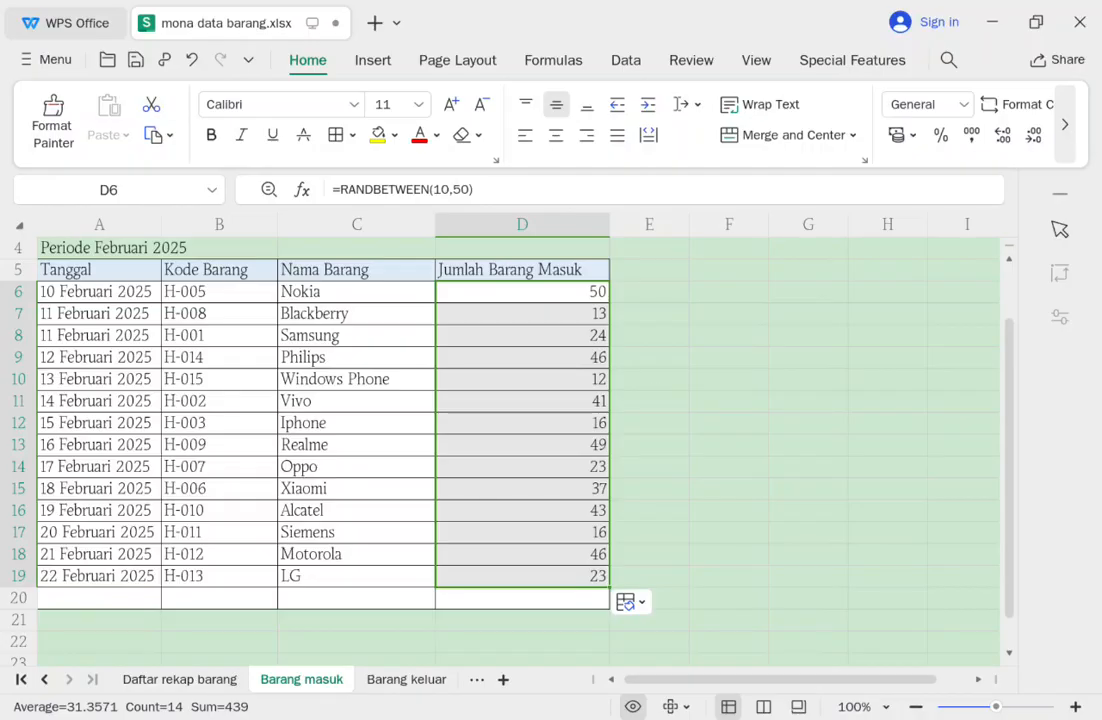
click(585, 296)
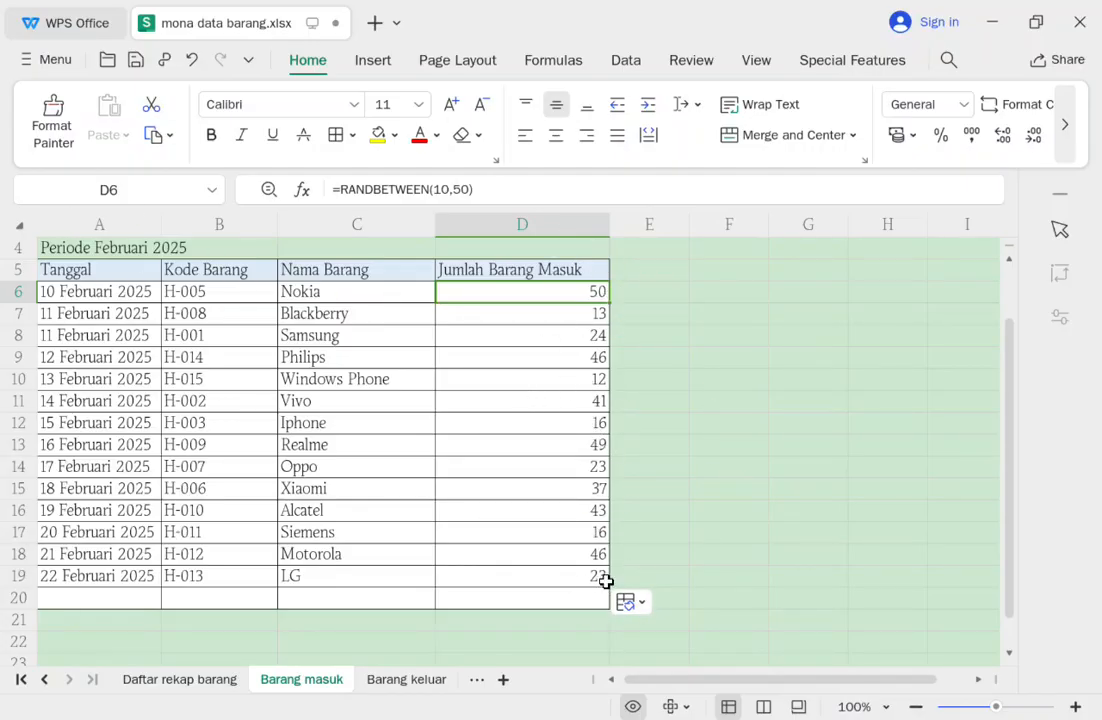
Examine the random quantities on the Barang masuk sheet against the Barang masuk column of the Daftar rekap barang sheet.
click(630, 384)
click(583, 293)
click(579, 399)
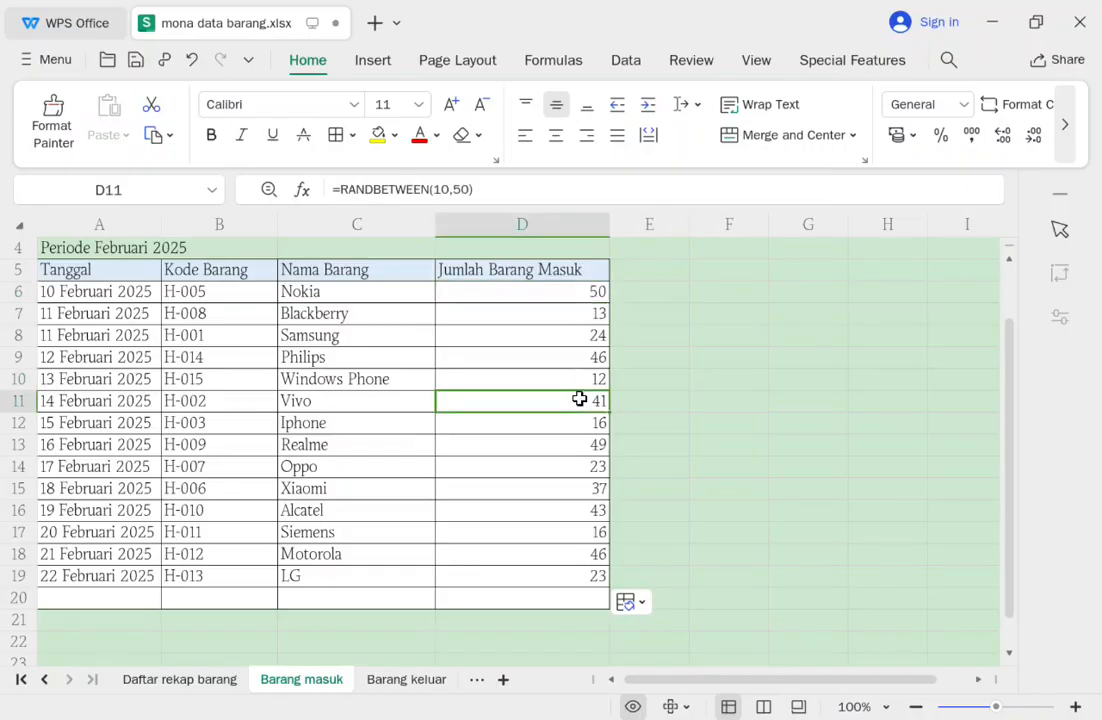
click(573, 293)
scroll(545, 430, down, 1)
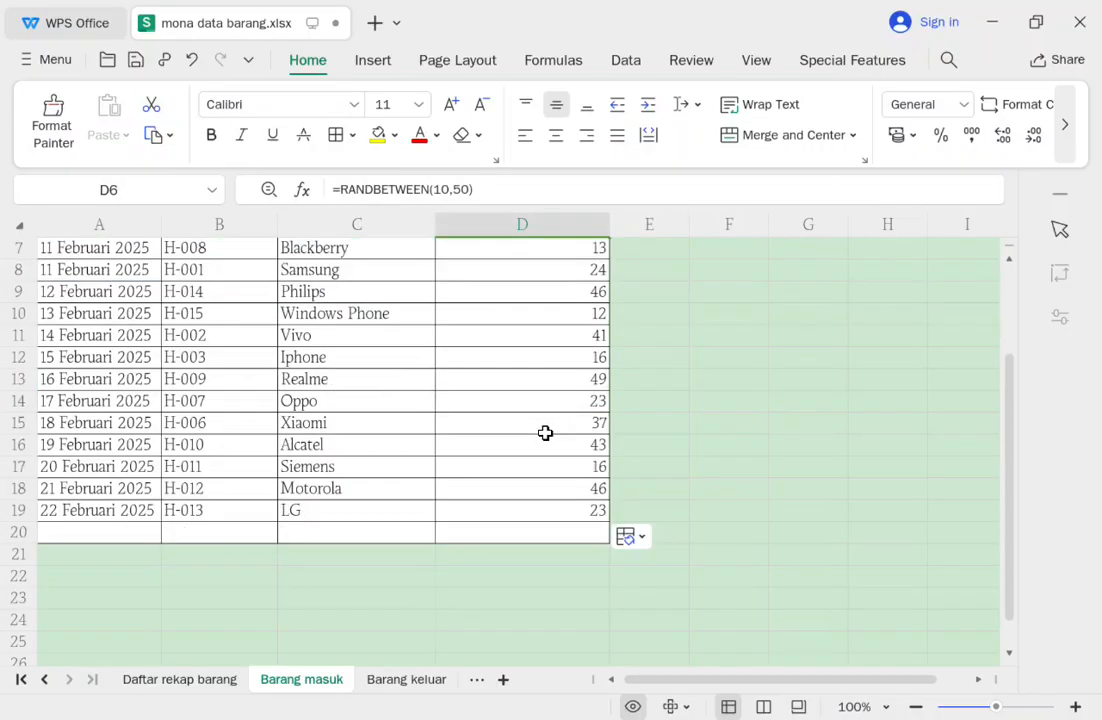
scroll(545, 432, up, 2)
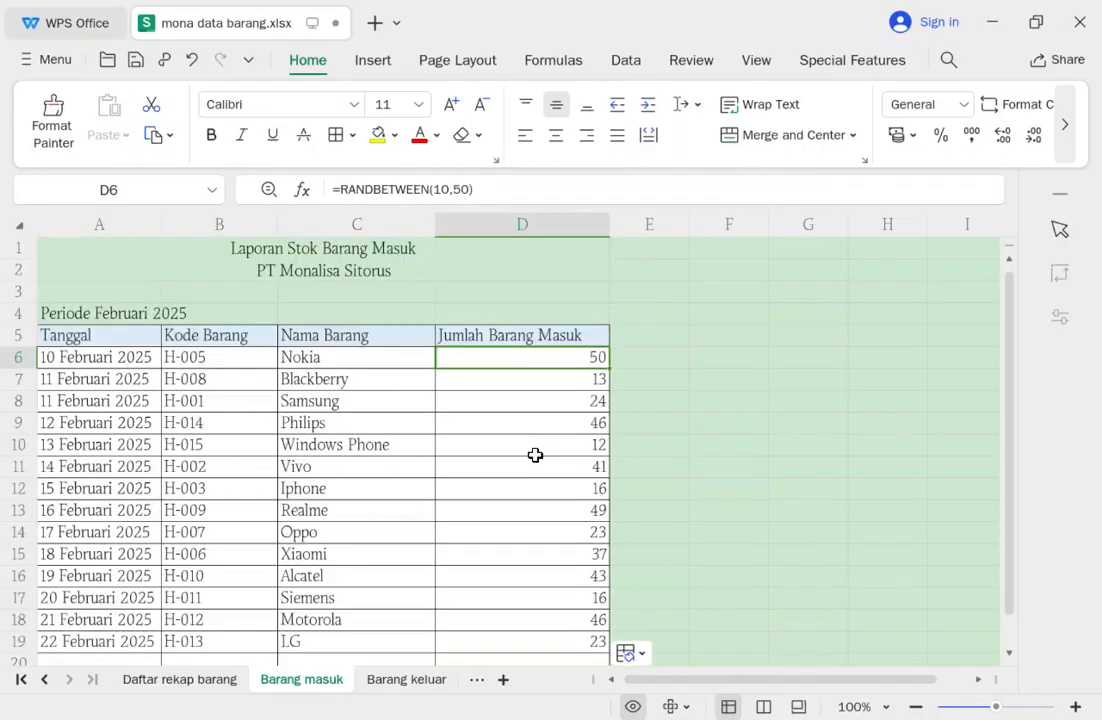
click(190, 680)
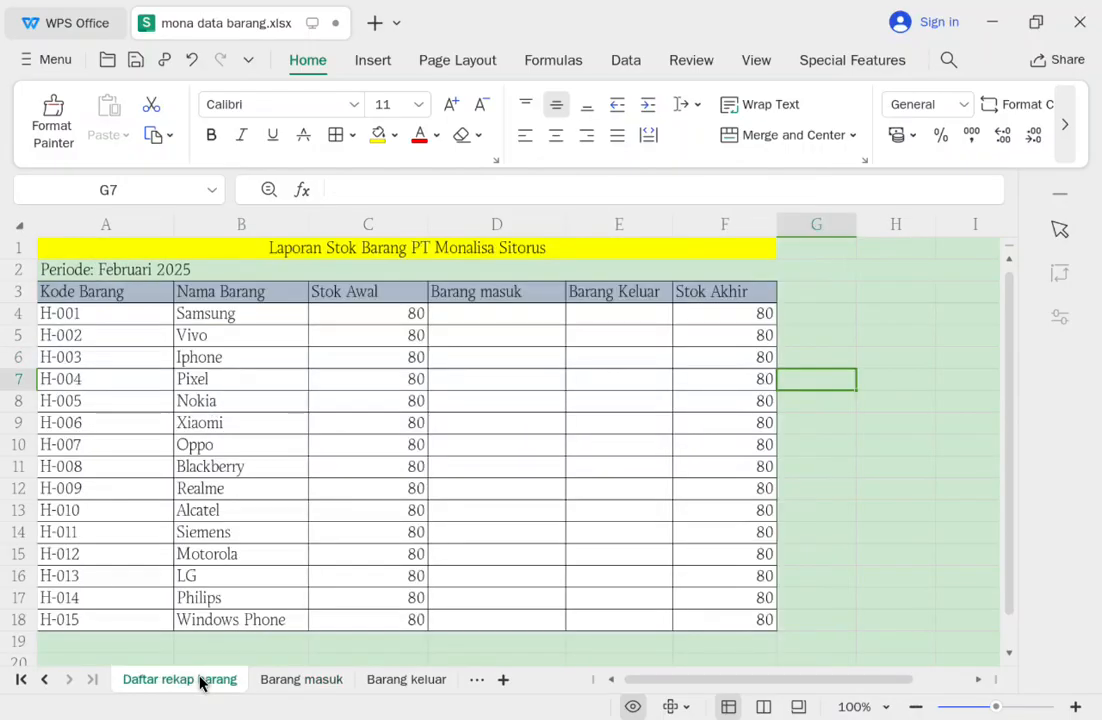
click(510, 314)
click(318, 682)
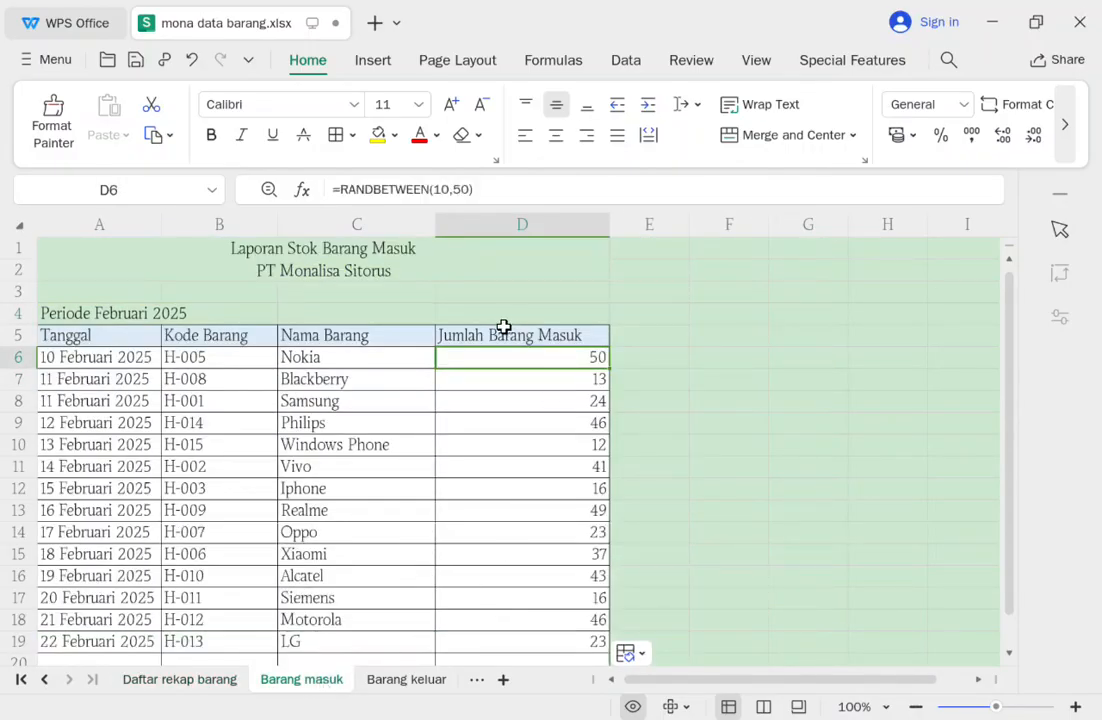
scroll(448, 434, down, 1)
click(185, 680)
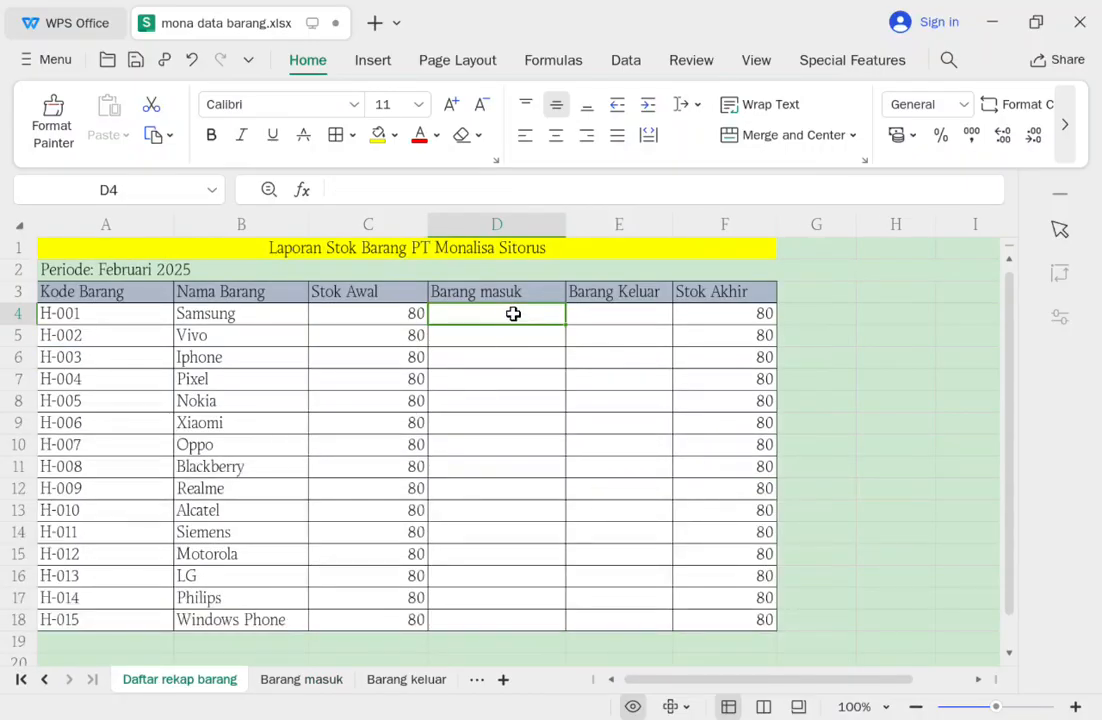
double_click(516, 311)
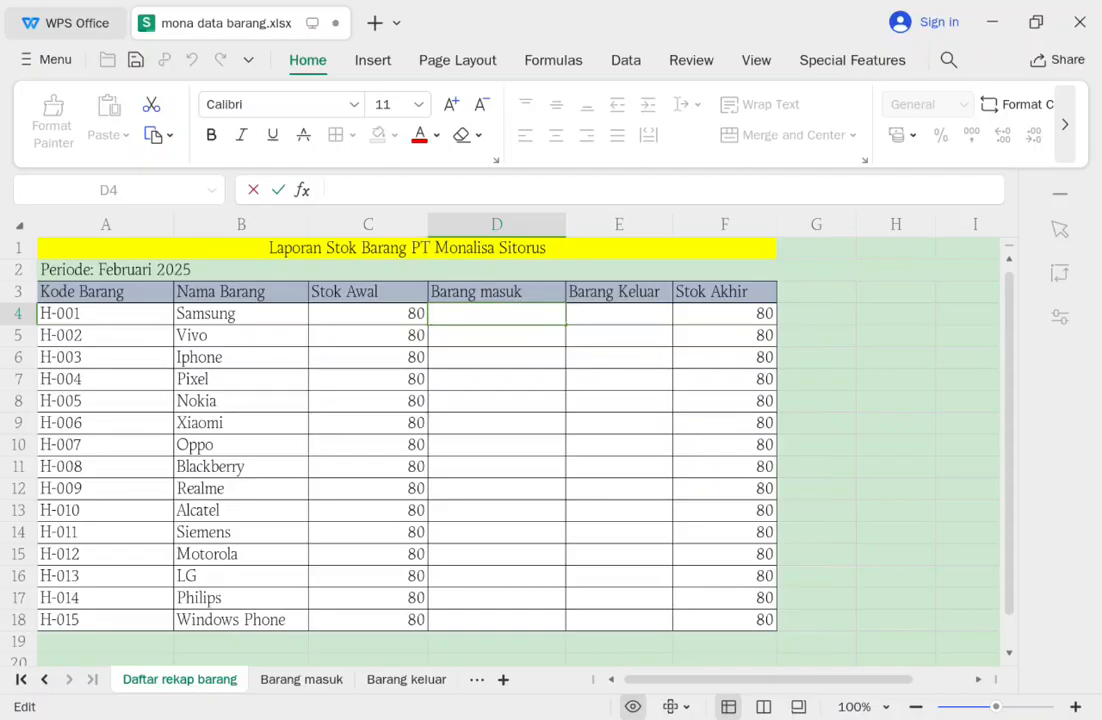
text(=SUM)
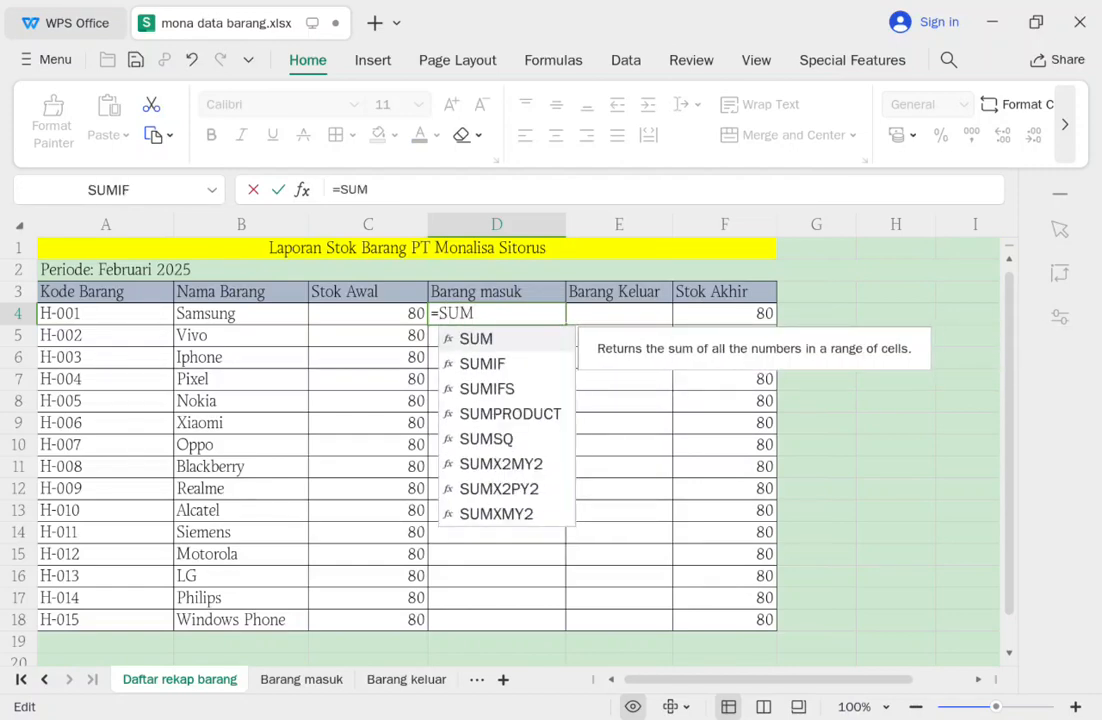
double_click(516, 364)
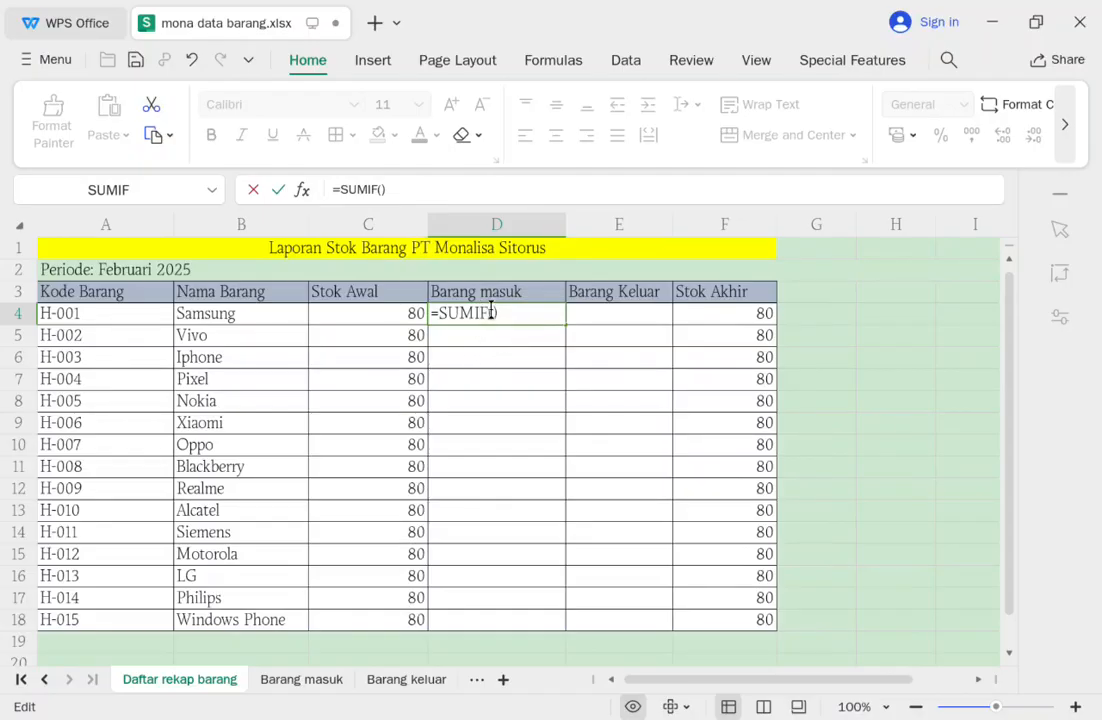
drag(512, 312, 353, 288)
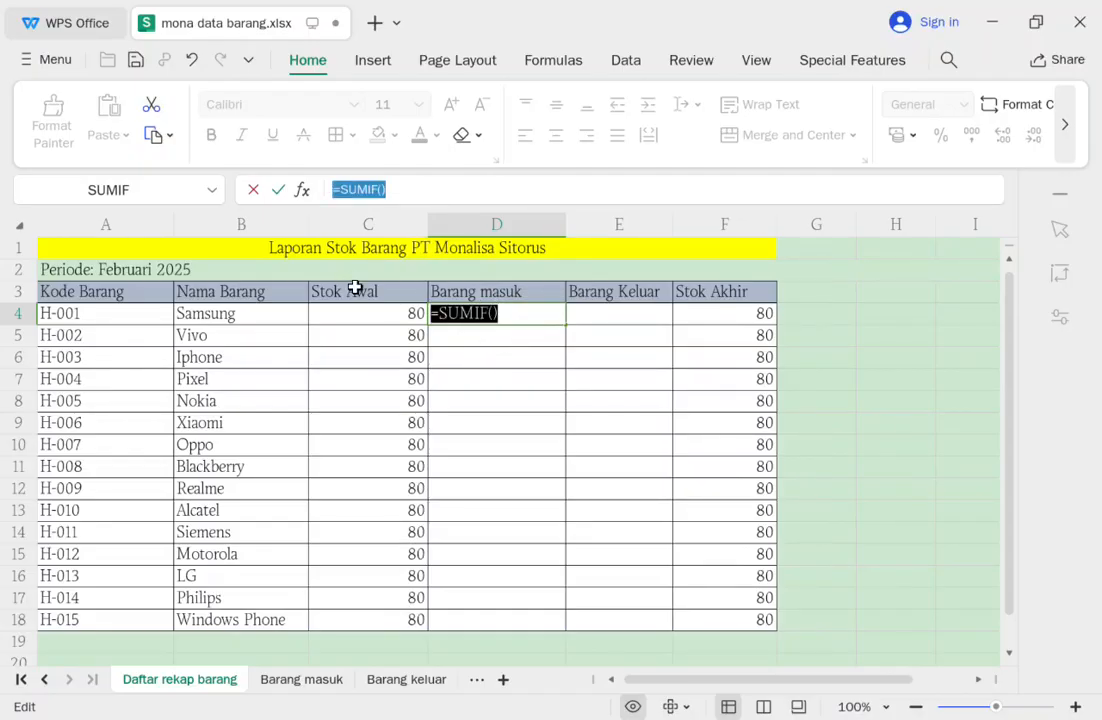
key(BackSpace)
Start a SUMIF formula in D4 of Daftar rekap barang with the range C6:C20 from the Barang masuk sheet.
text(=SUM)
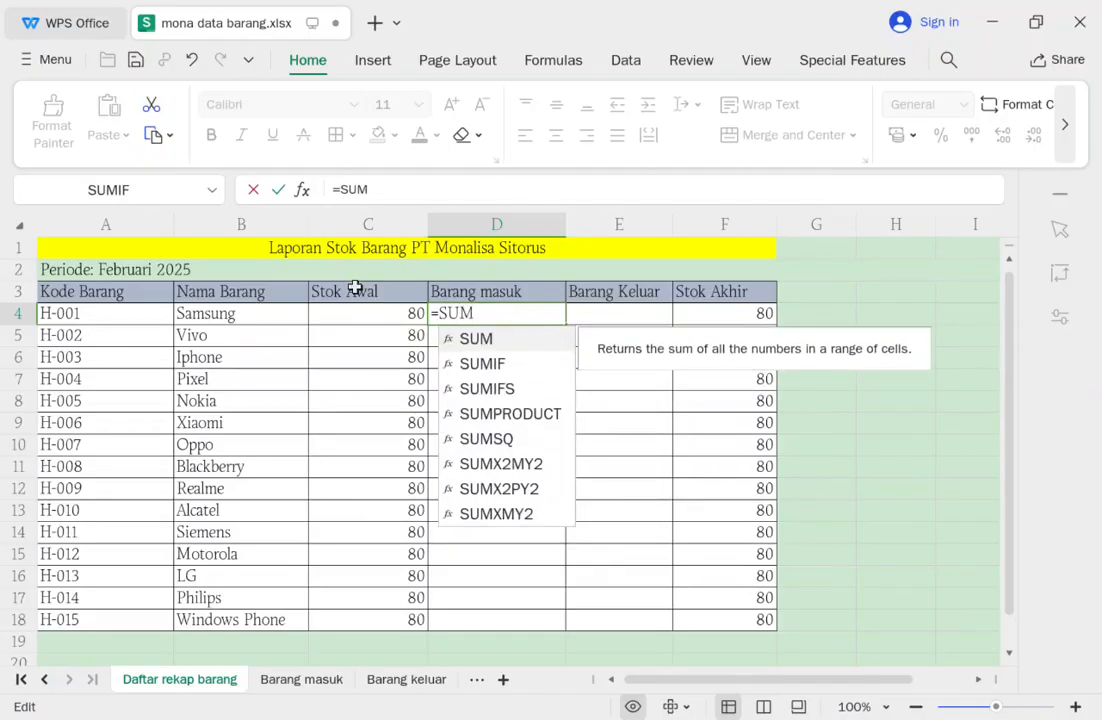
double_click(476, 372)
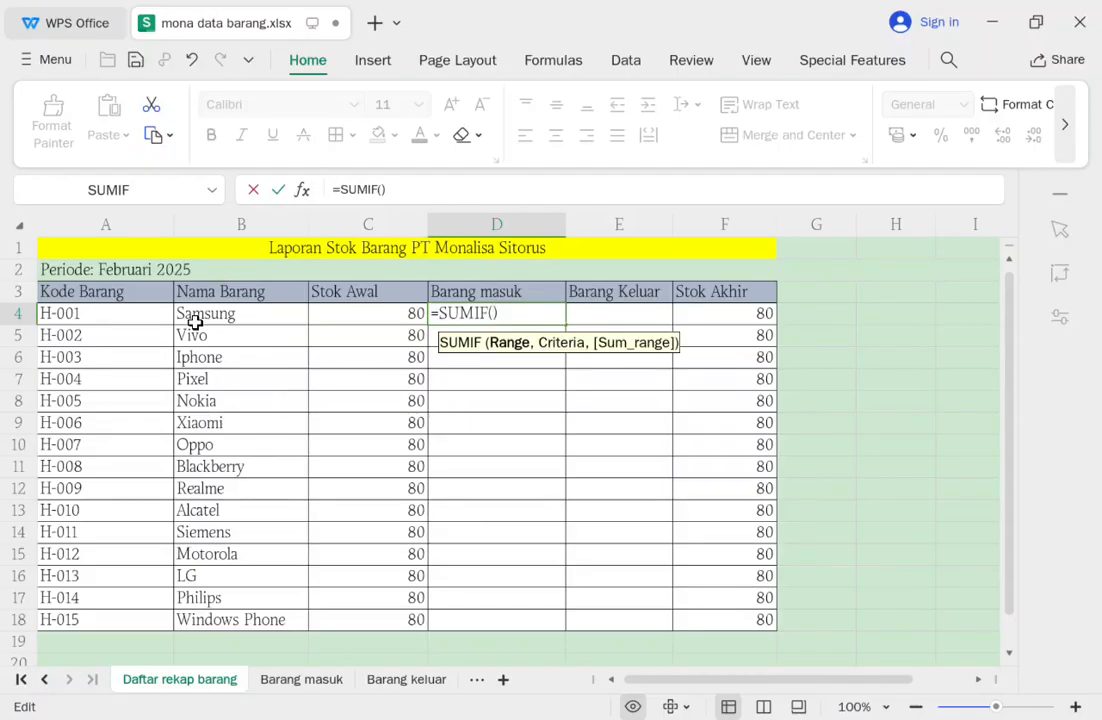
click(280, 682)
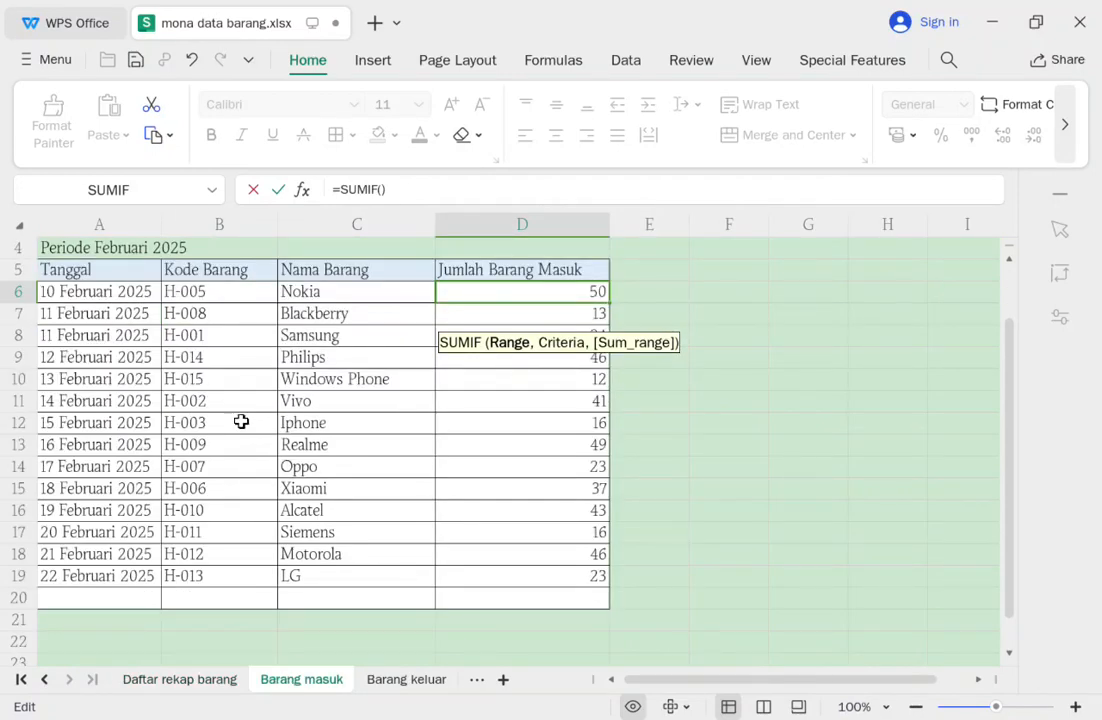
drag(300, 293, 308, 603)
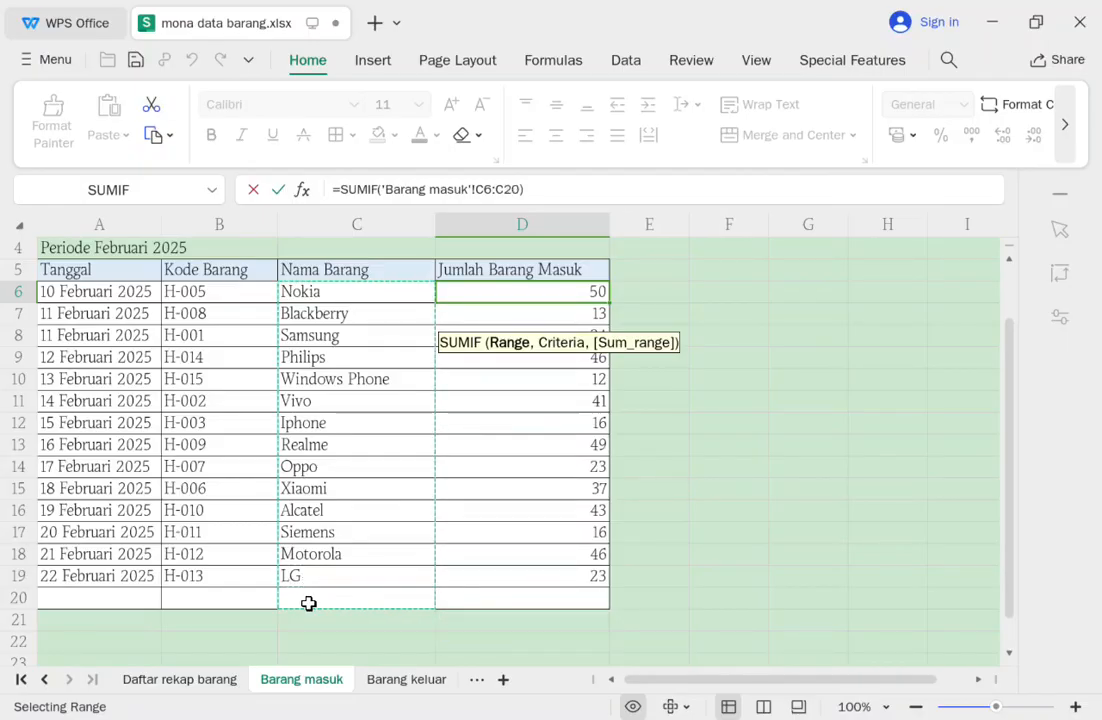
Make the SUMIF criteria range absolute as $C$6:$C$20.
click(480, 190)
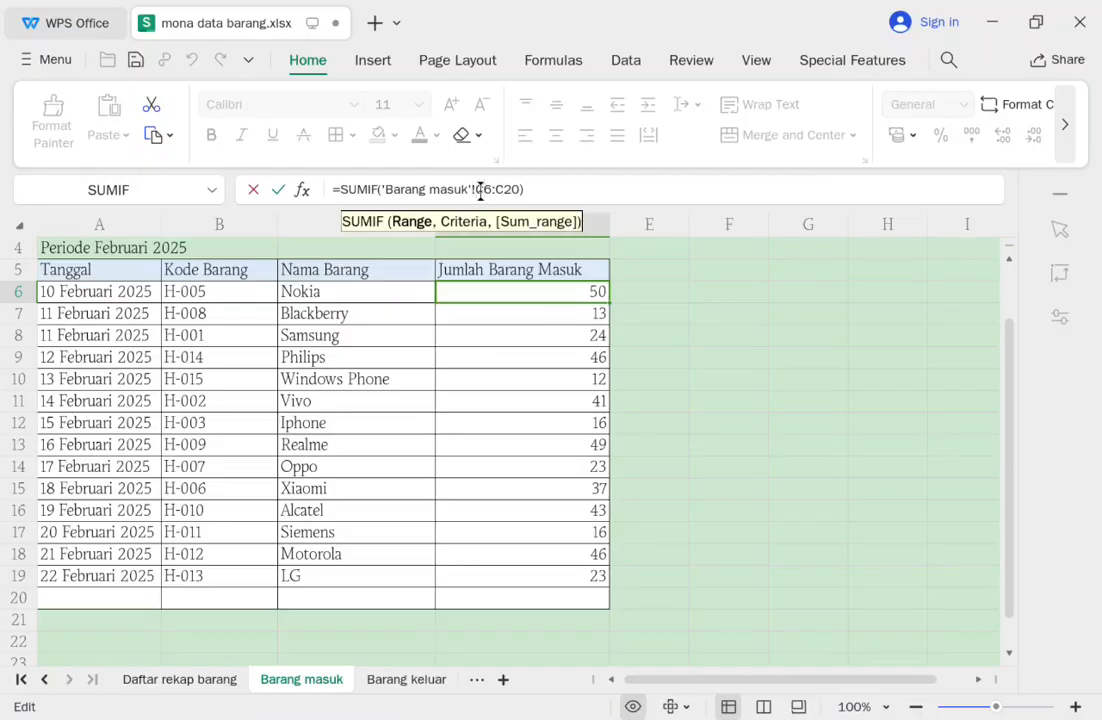
text($)
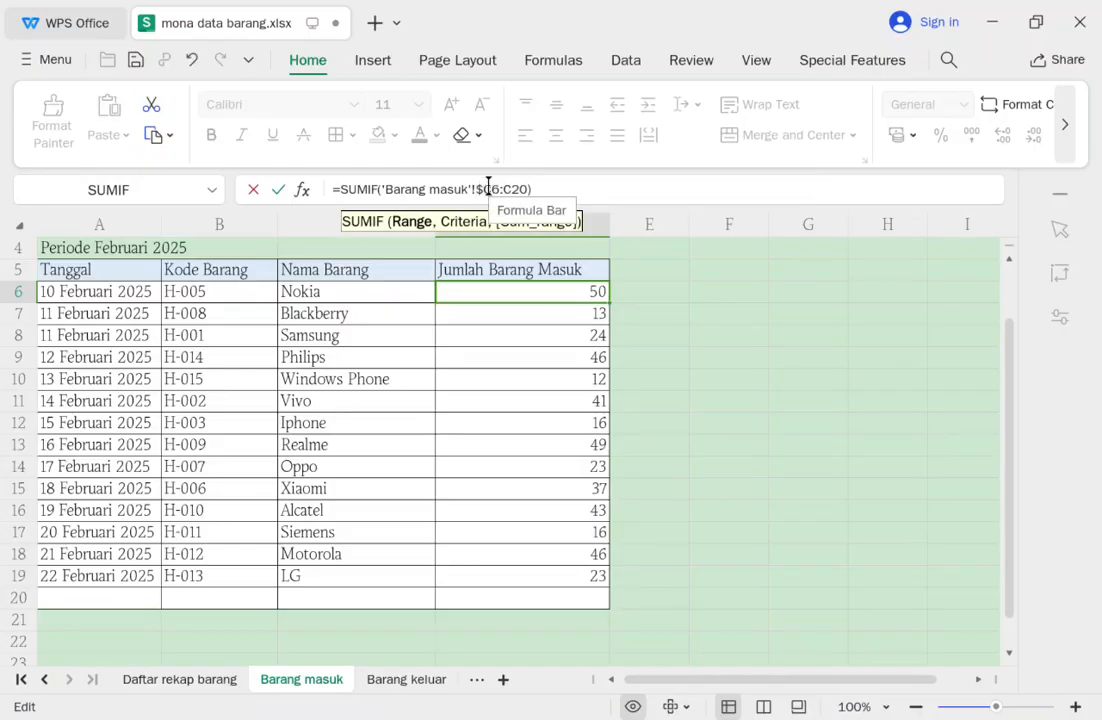
click(492, 189)
text($)
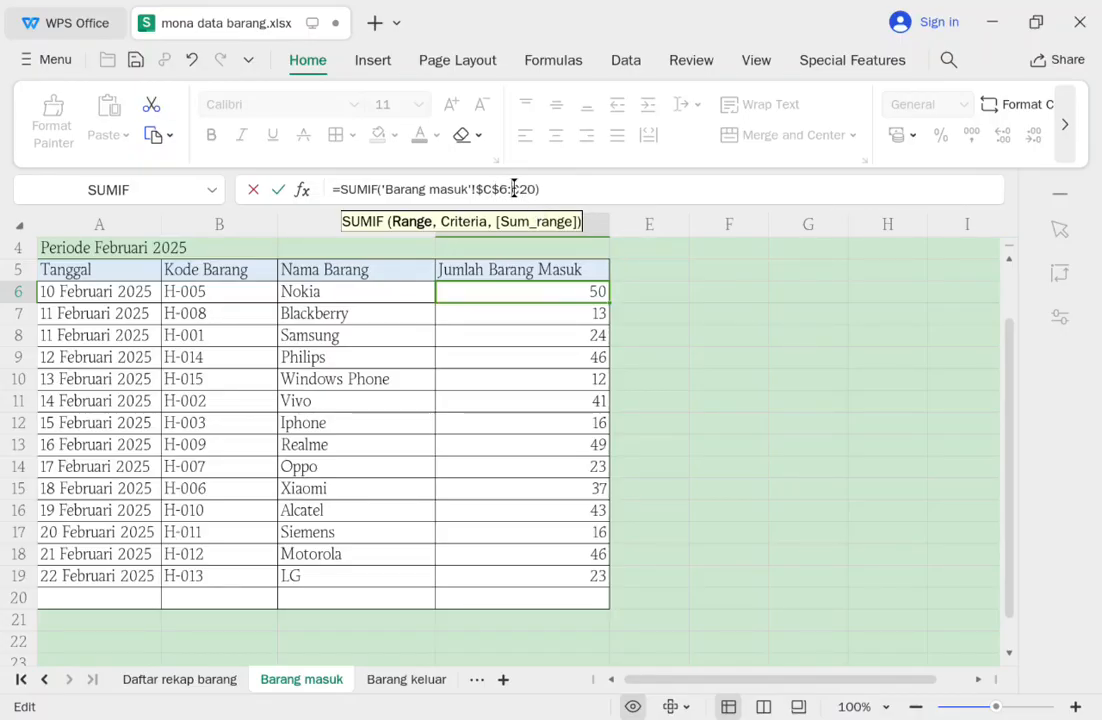
click(514, 189)
text($C$)
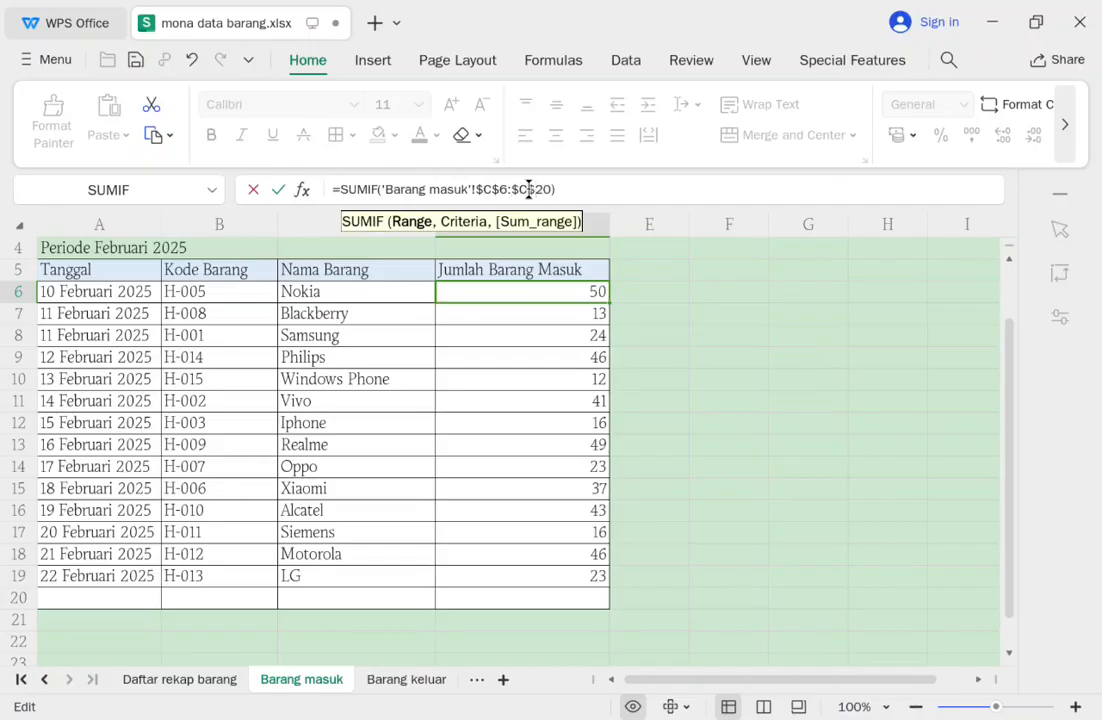
click(532, 189)
text($)
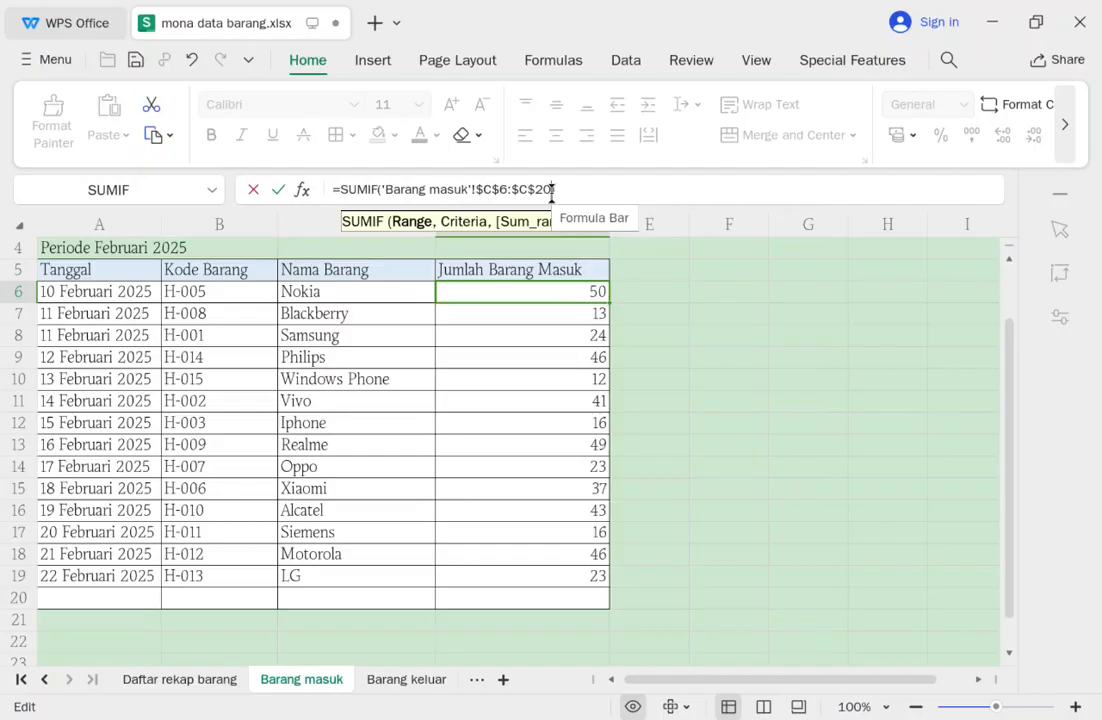
text())
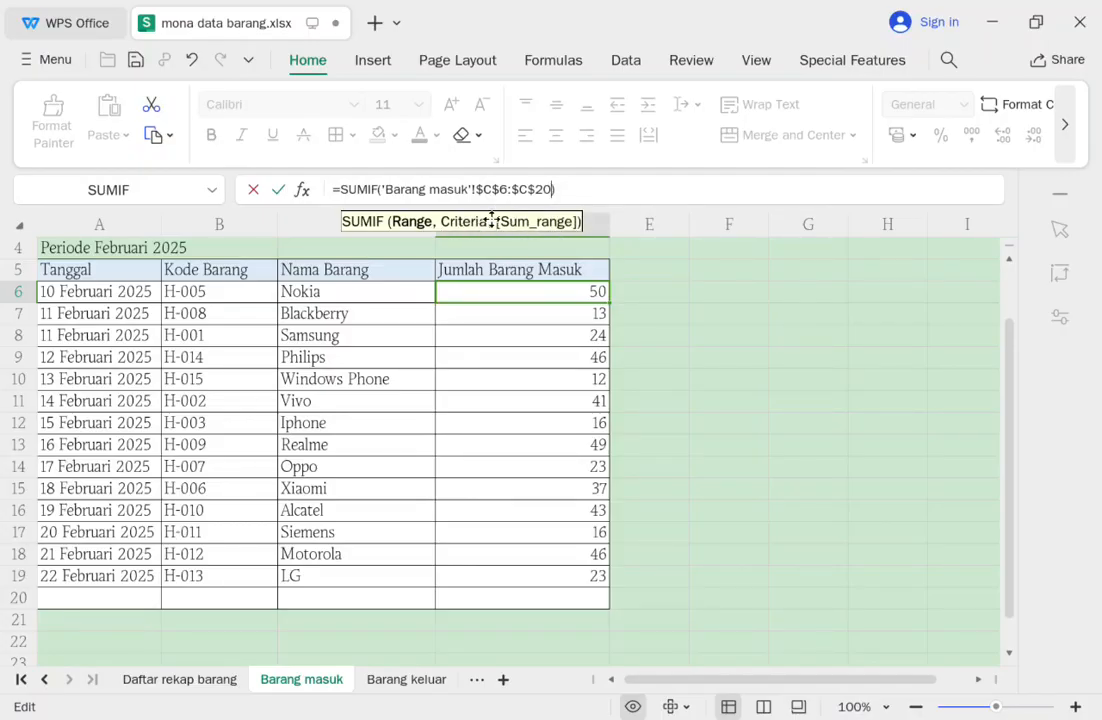
Set the SUMIF criteria to the item name in B4 of the Daftar rekap barang sheet.
text(,)
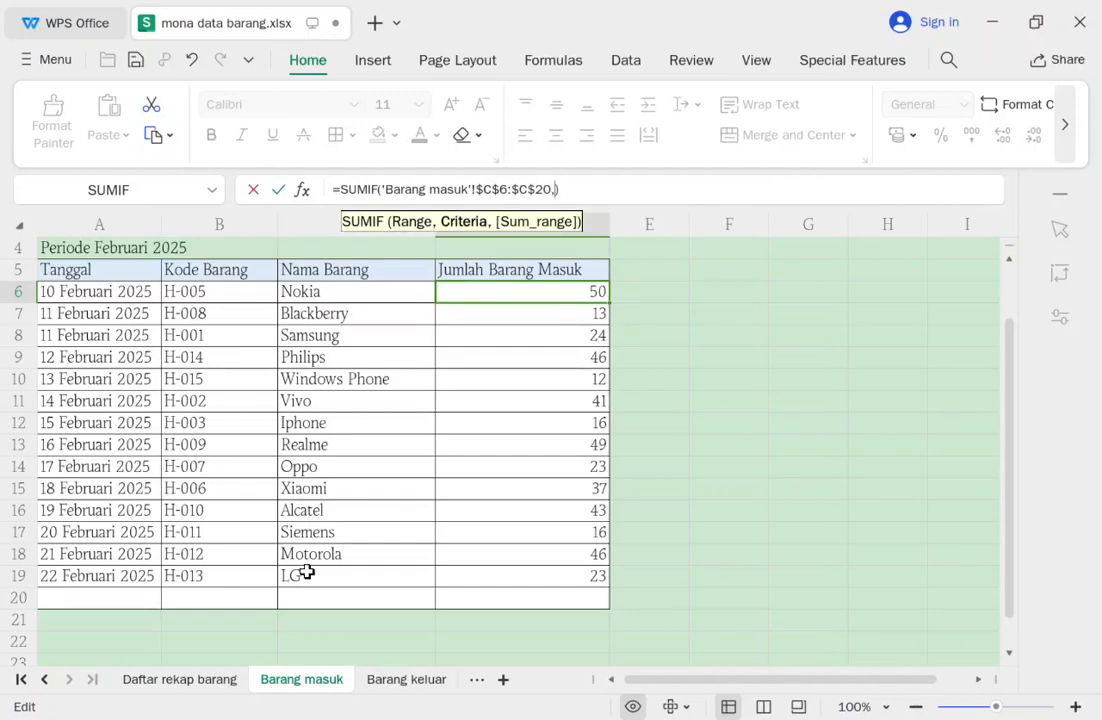
click(195, 680)
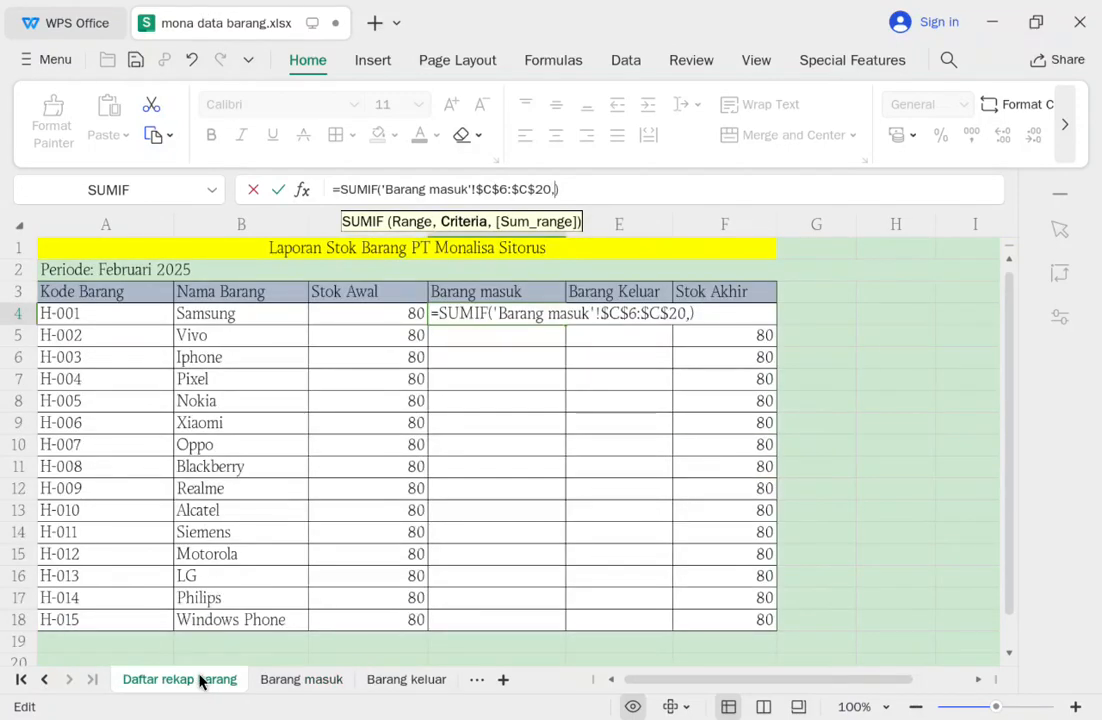
click(270, 313)
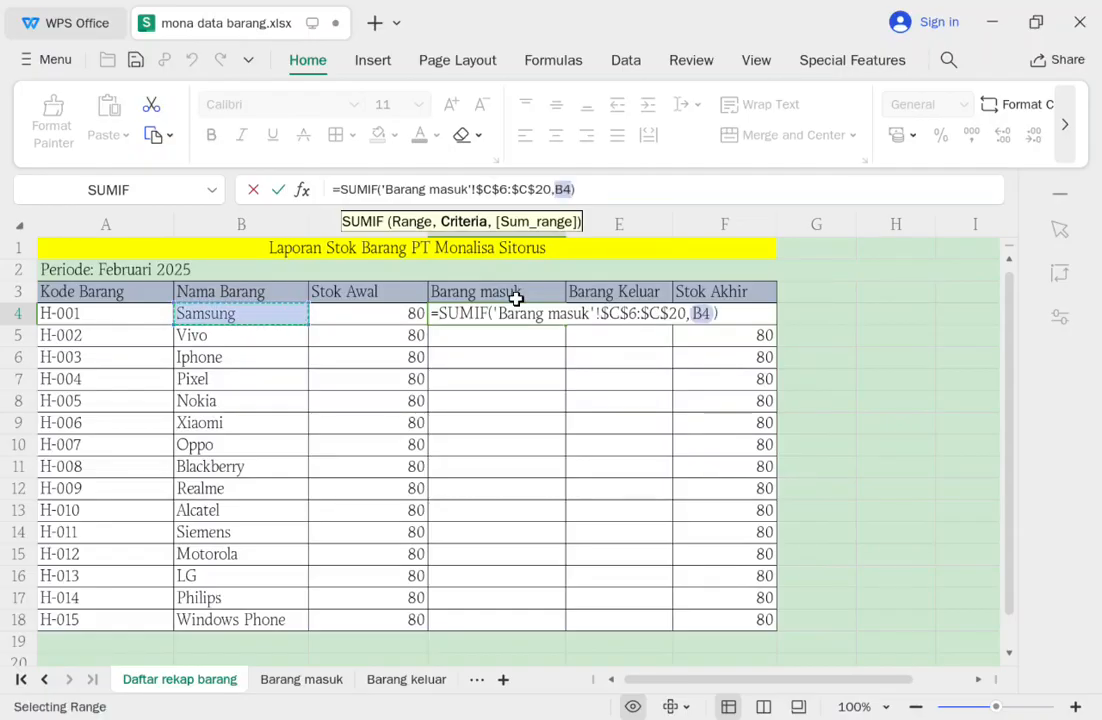
text(,)
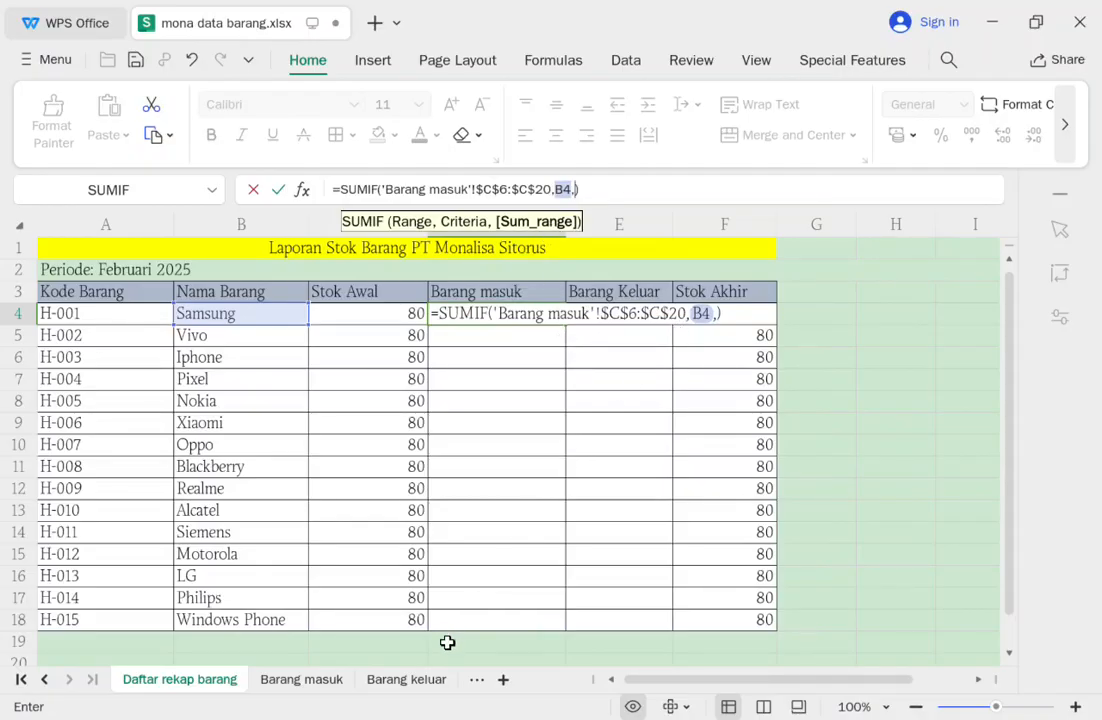
Set the SUMIF sum range to the absolute range $D$6:$D$20 on the Barang masuk sheet and complete the formula.
click(405, 684)
click(336, 684)
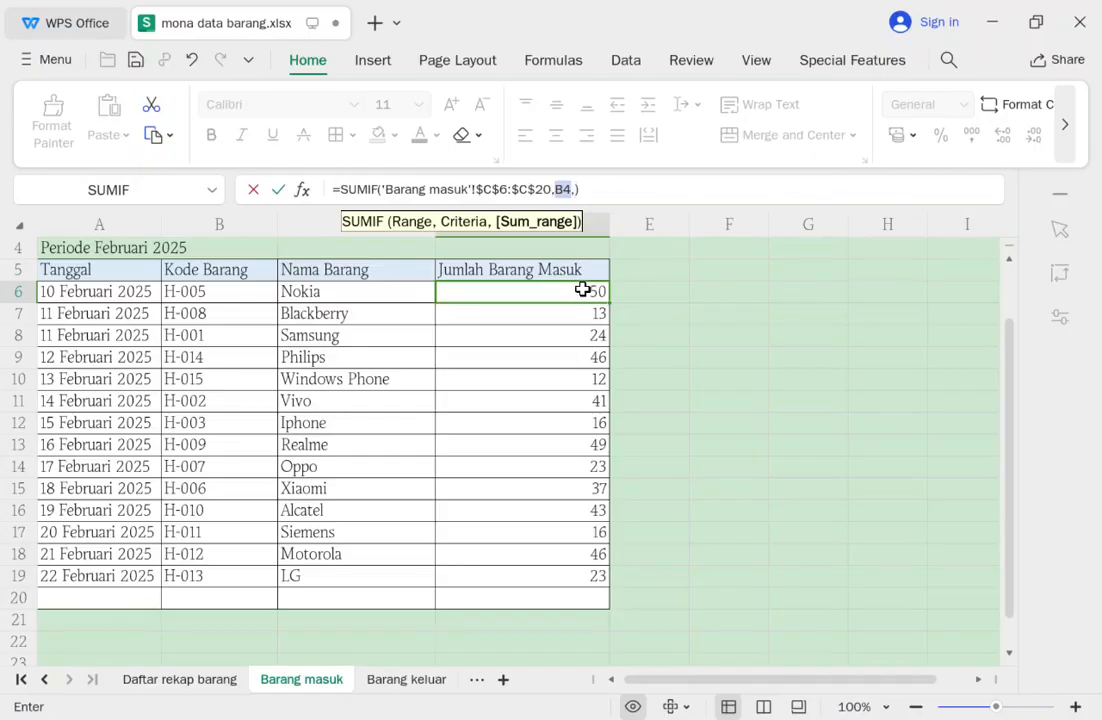
drag(570, 297, 541, 594)
click(671, 190)
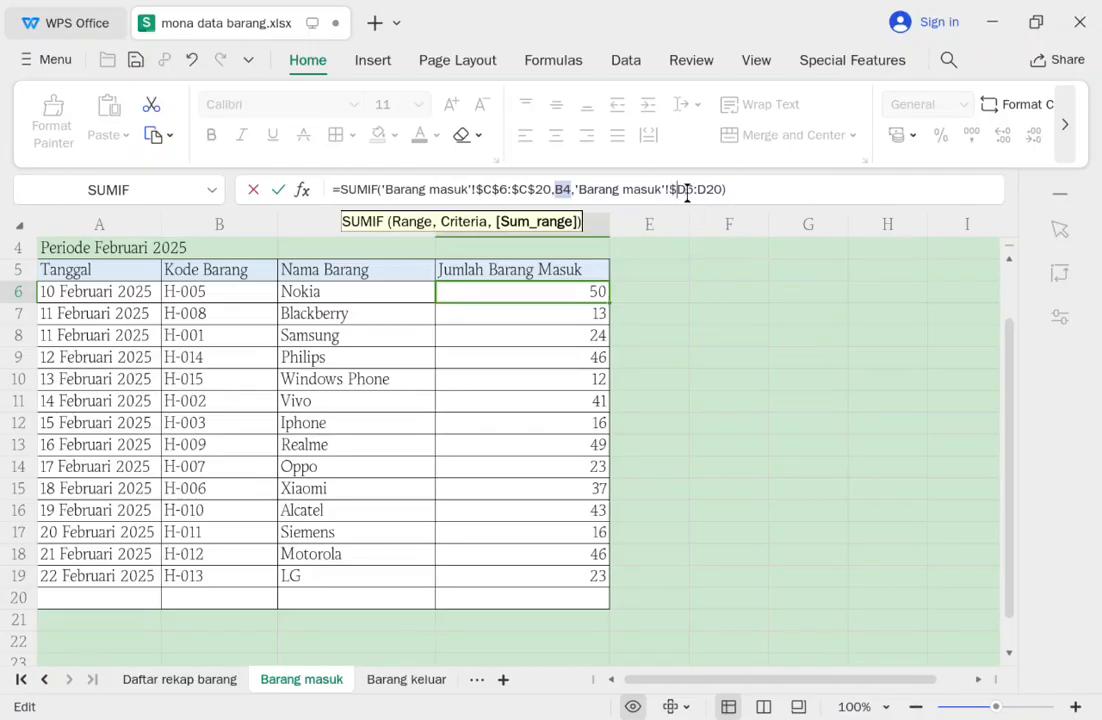
text($C$)
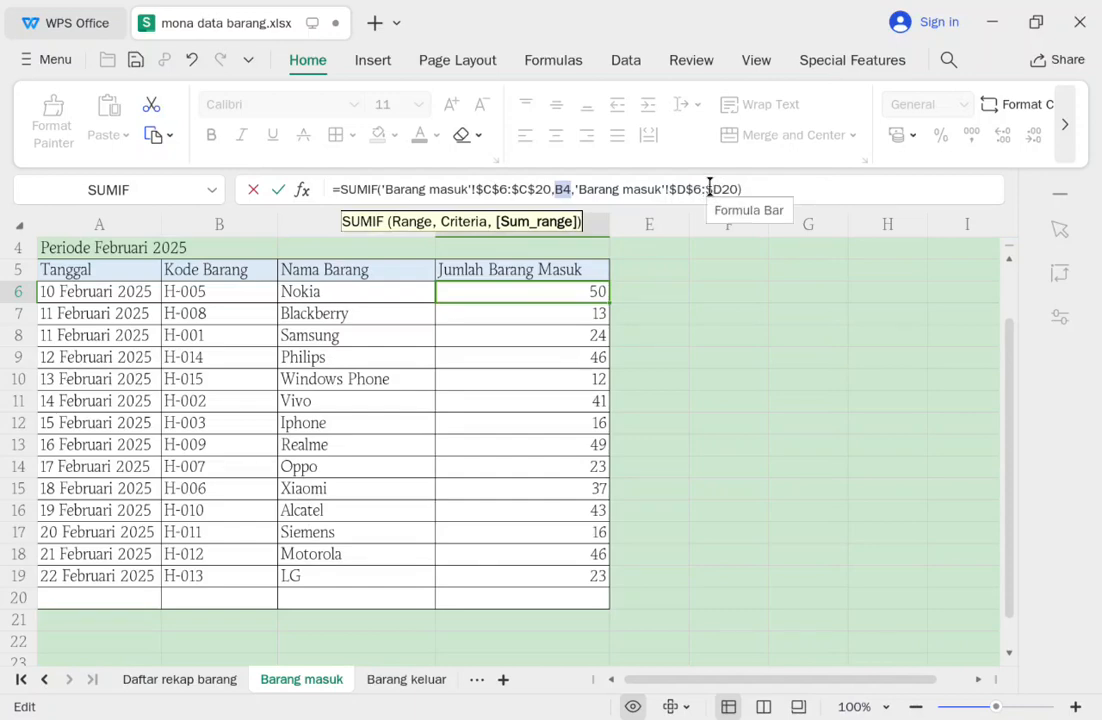
click(729, 184)
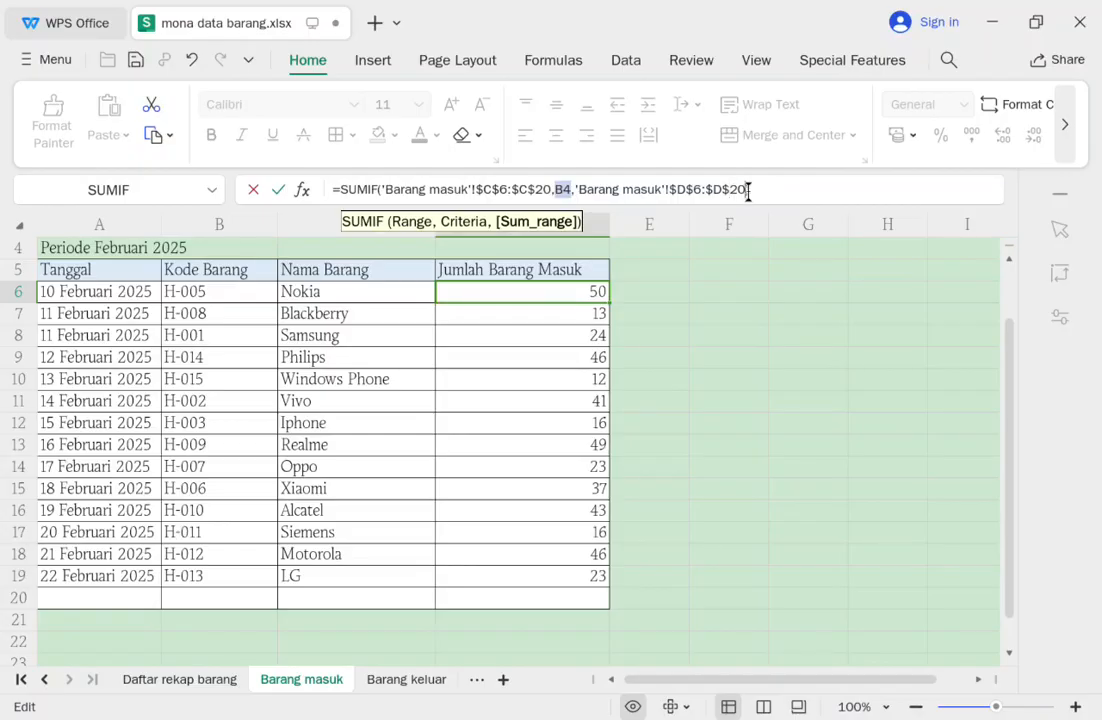
text())
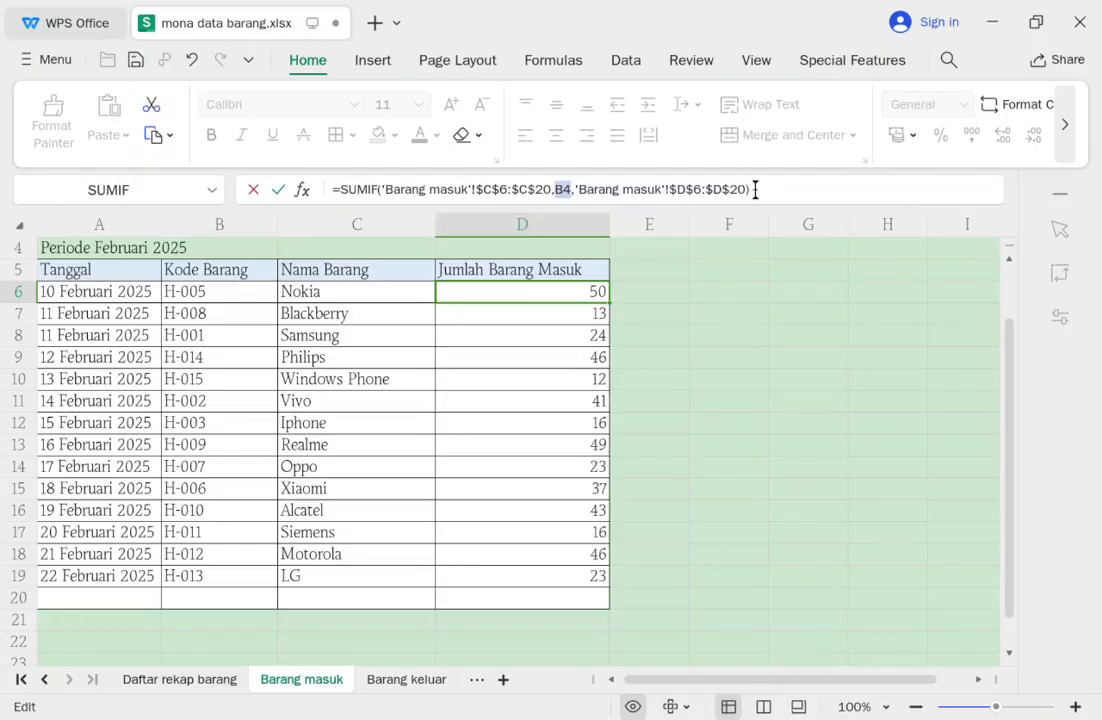
key(Return)
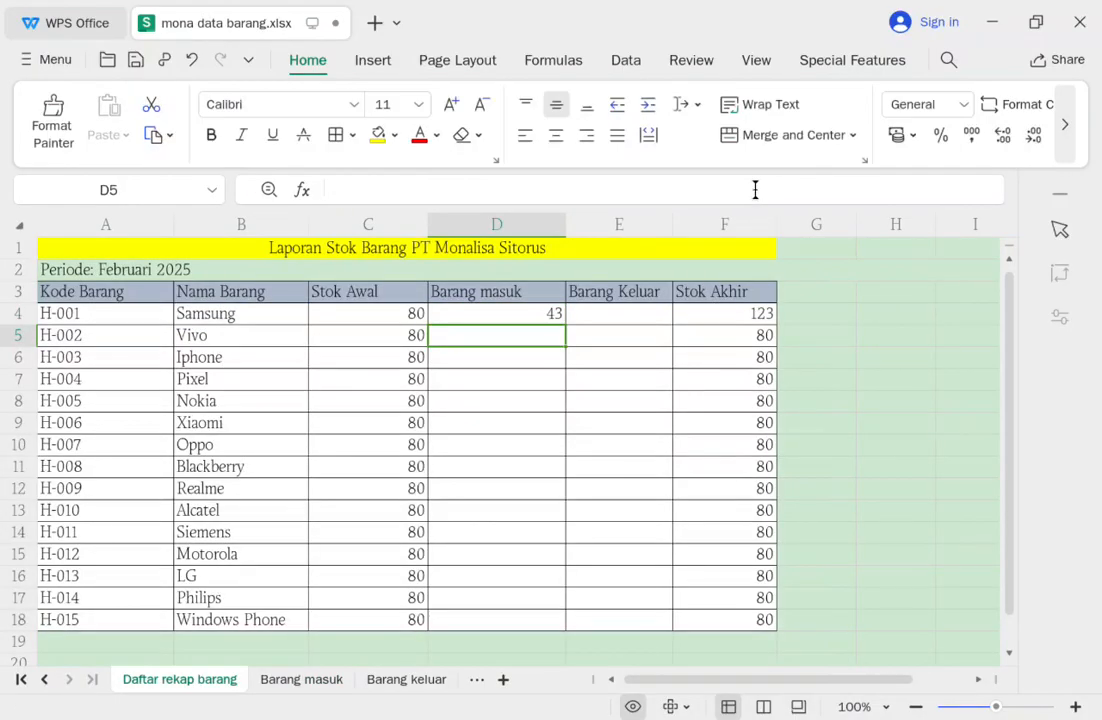
Fill the SUMIF formula from D4 down through D18 in the Barang masuk column of the recap sheet.
click(544, 316)
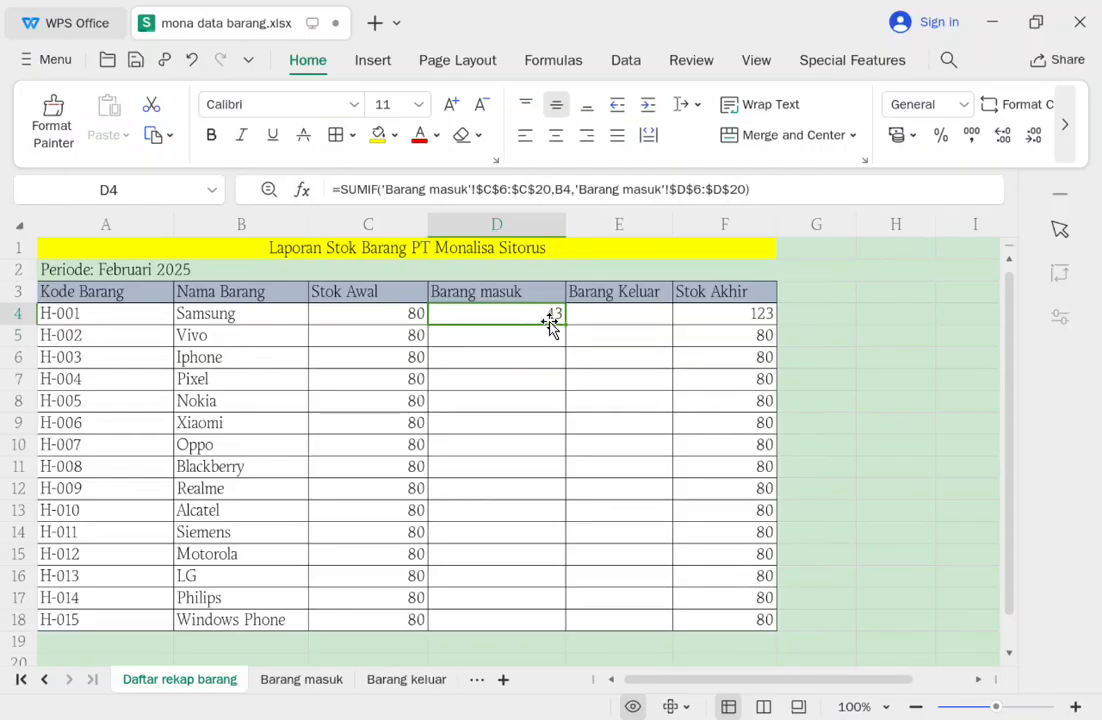
drag(565, 344, 541, 619)
click(530, 376)
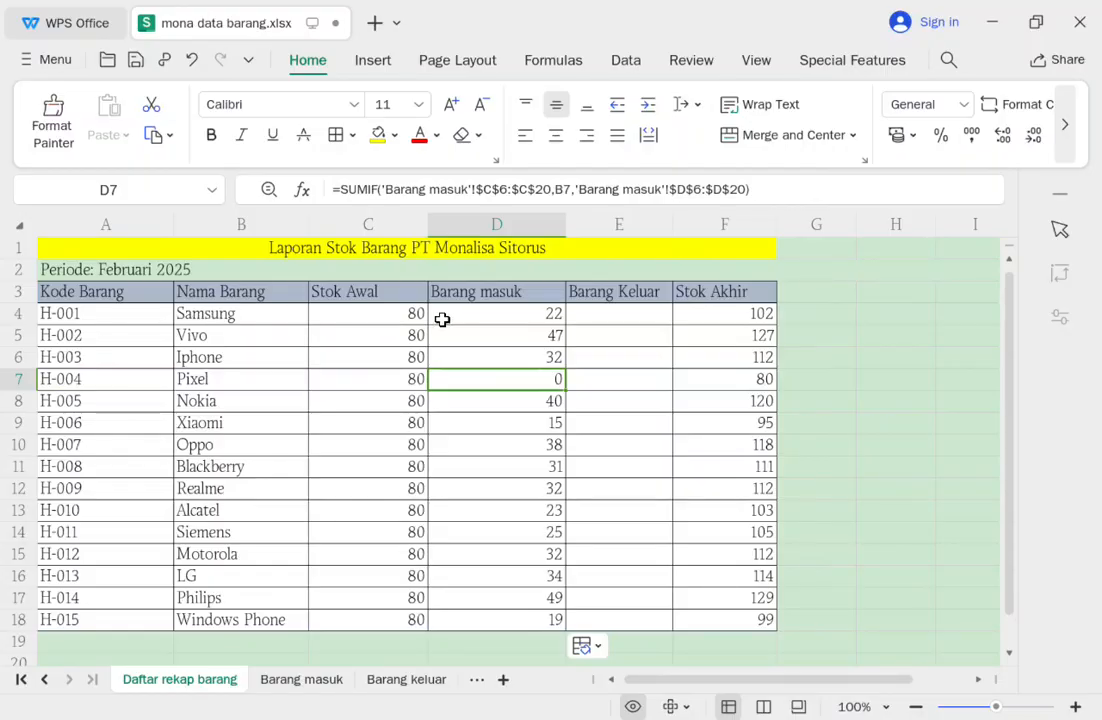
Compare the Samsung, Pixel and Siemens totals on Daftar rekap barang with the entries on the Barang masuk sheet.
click(304, 680)
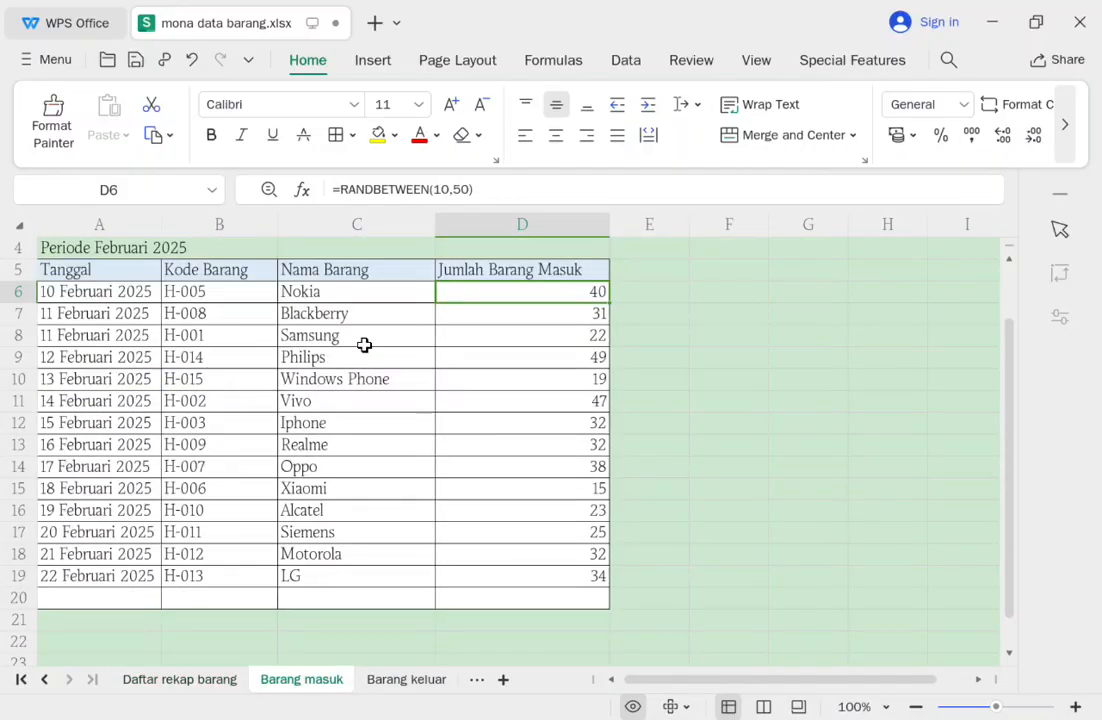
drag(364, 342, 576, 339)
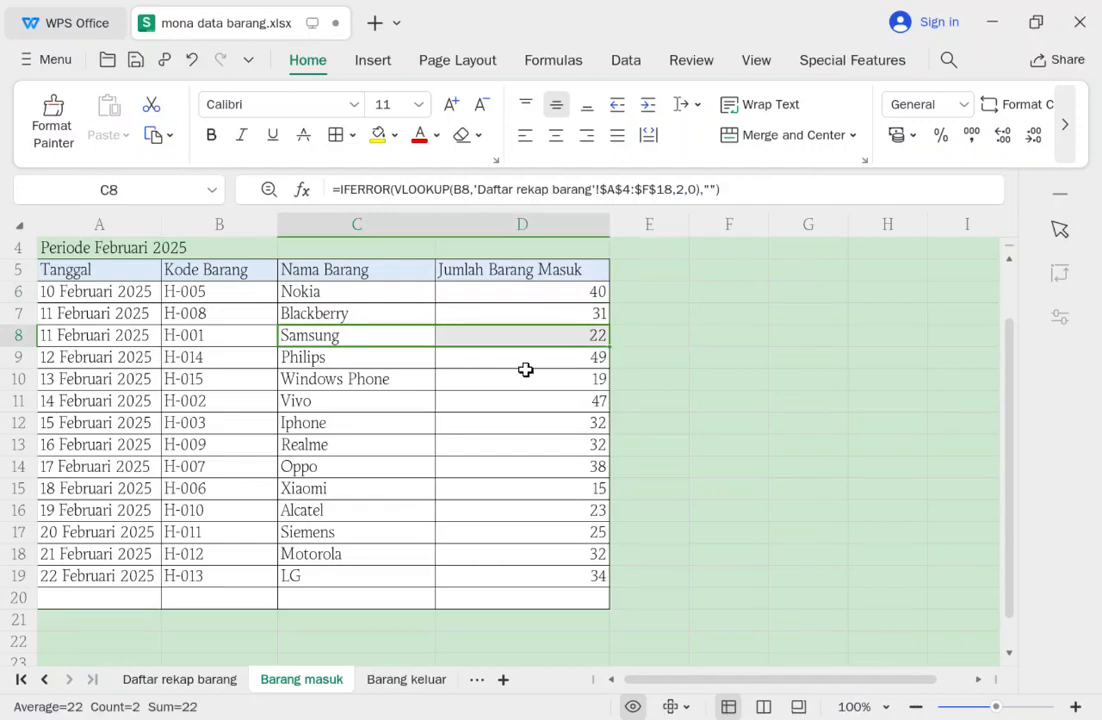
click(218, 684)
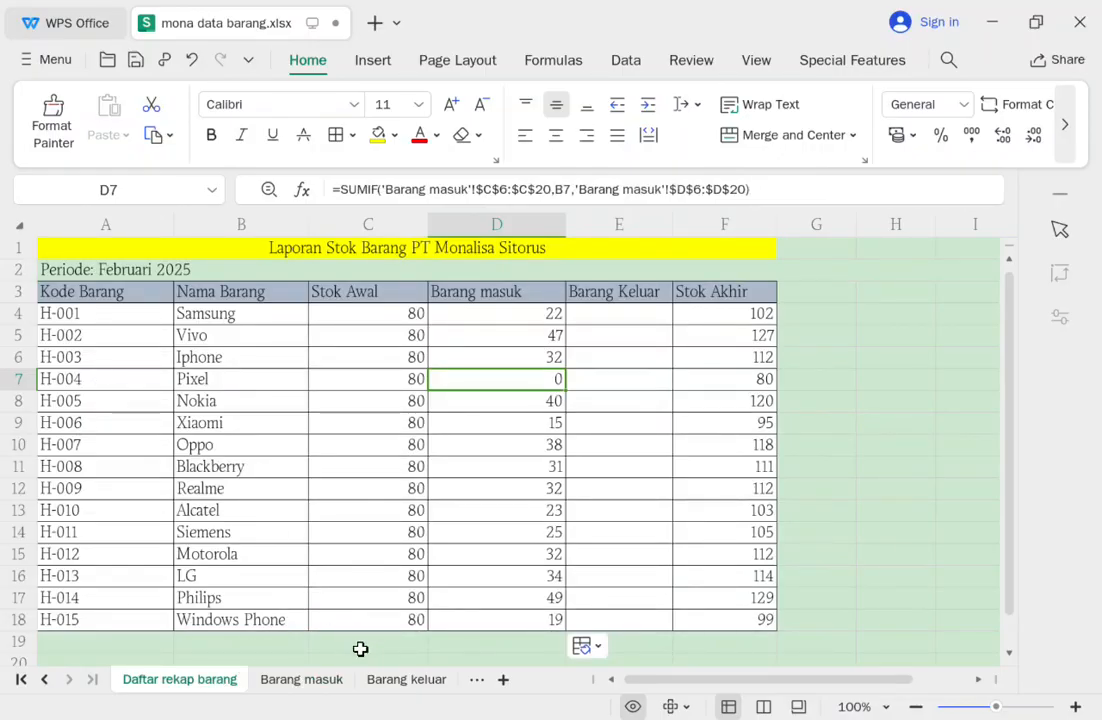
click(333, 682)
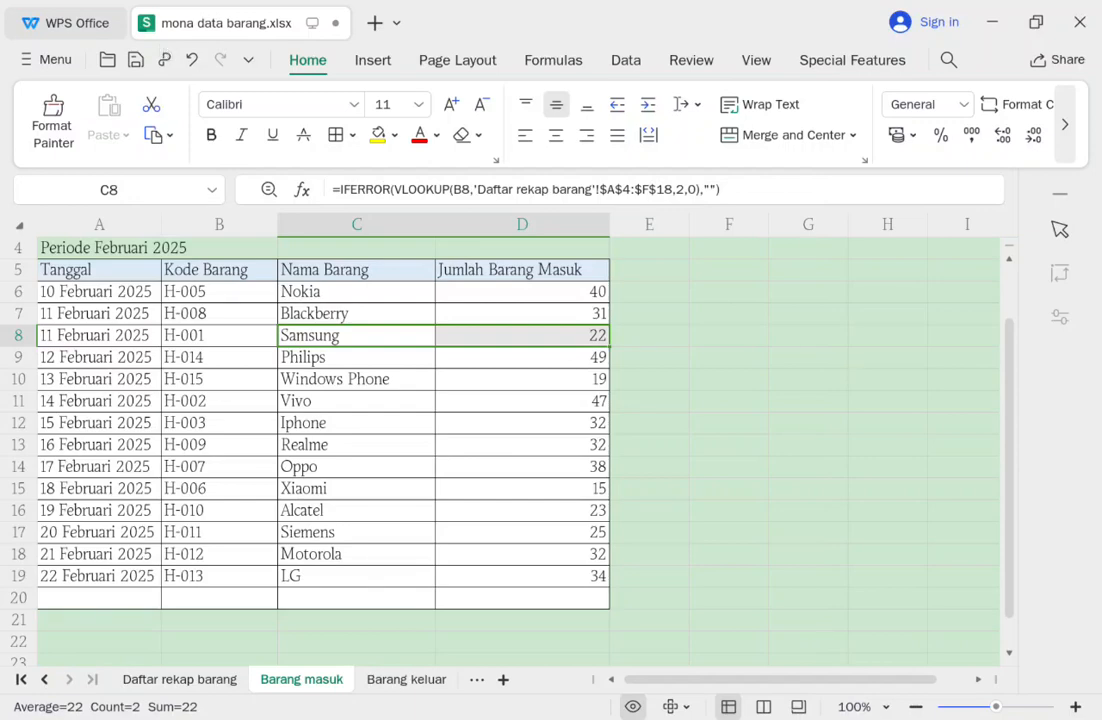
click(149, 580)
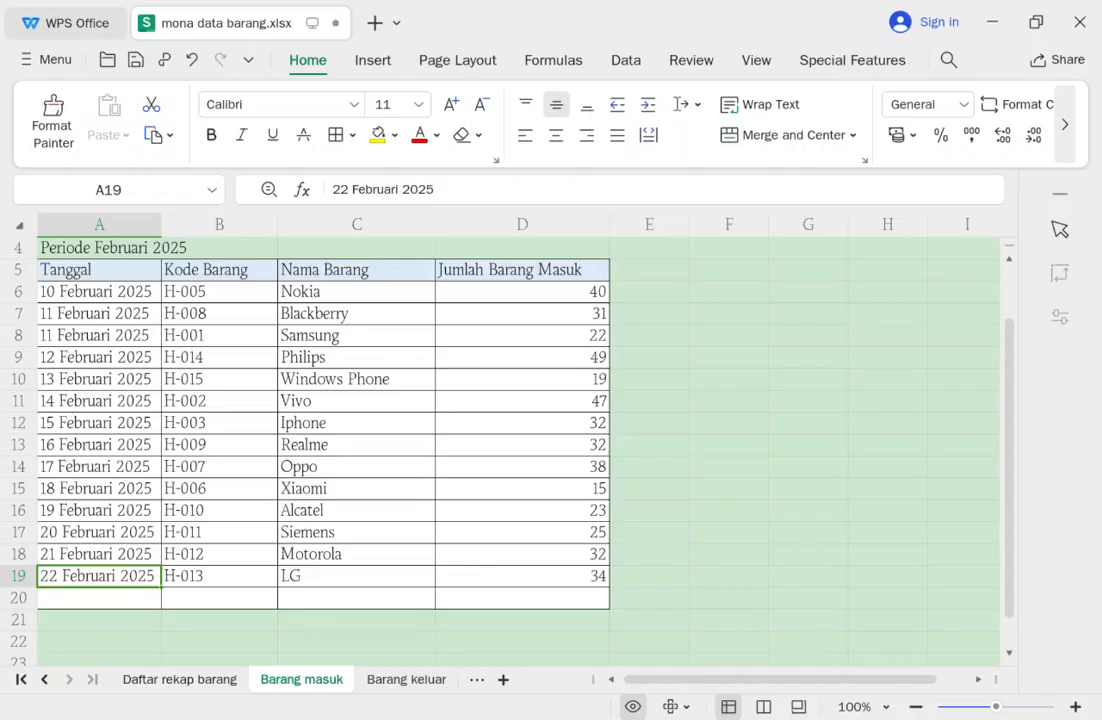
click(182, 681)
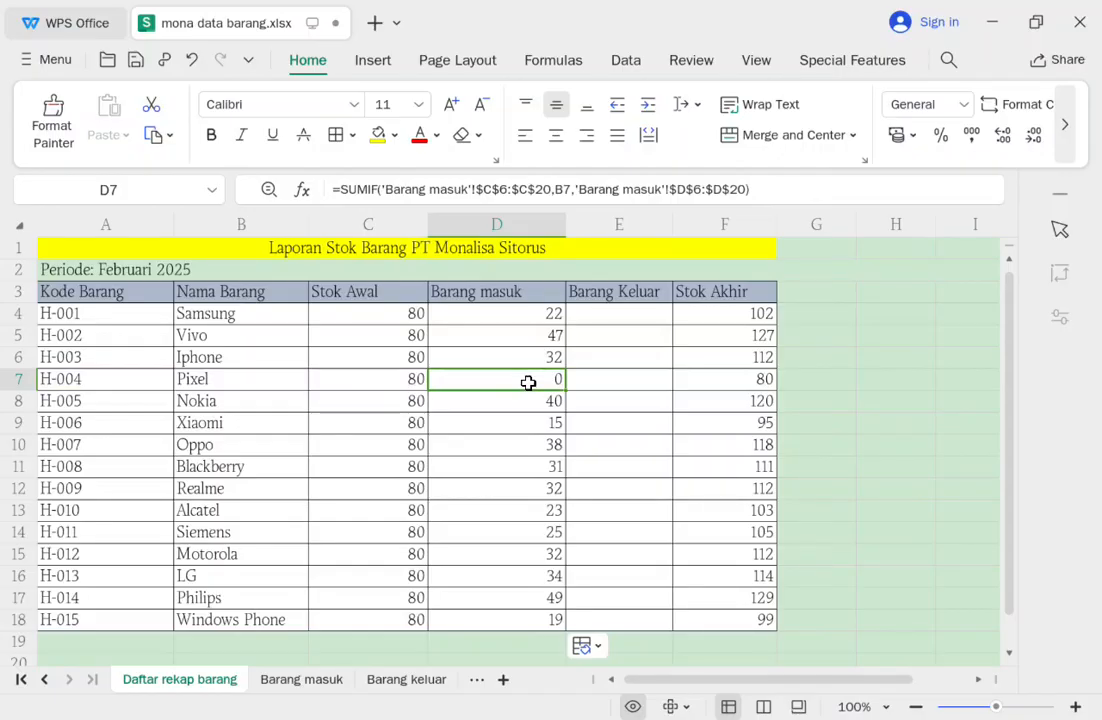
click(526, 535)
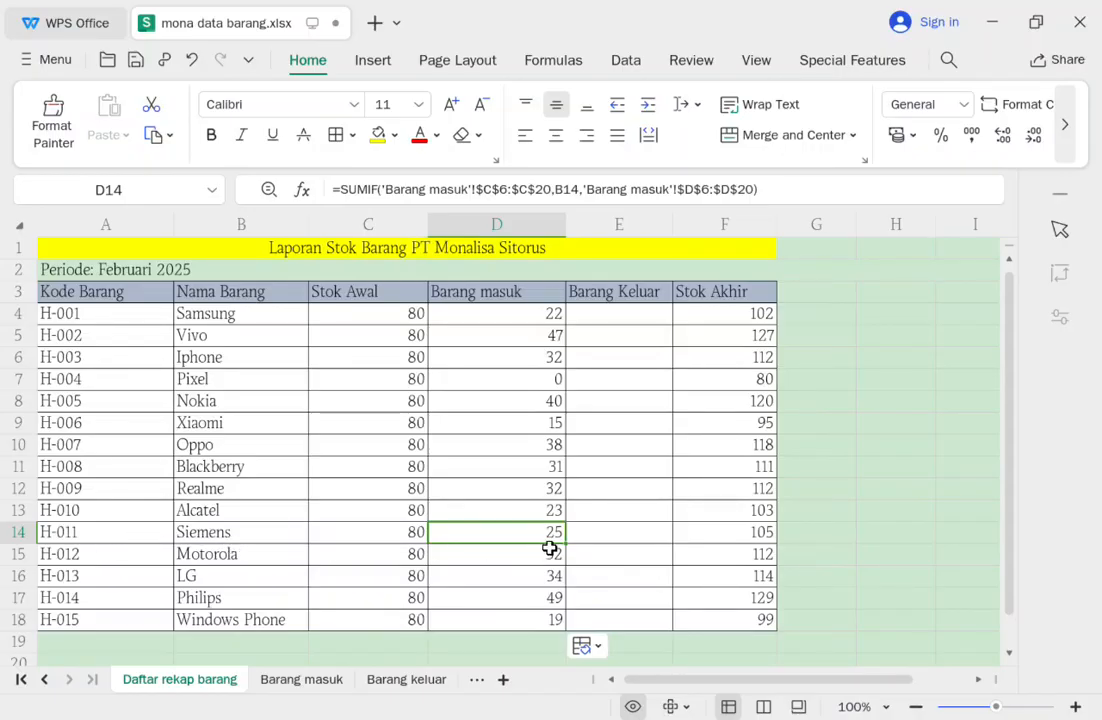
click(300, 684)
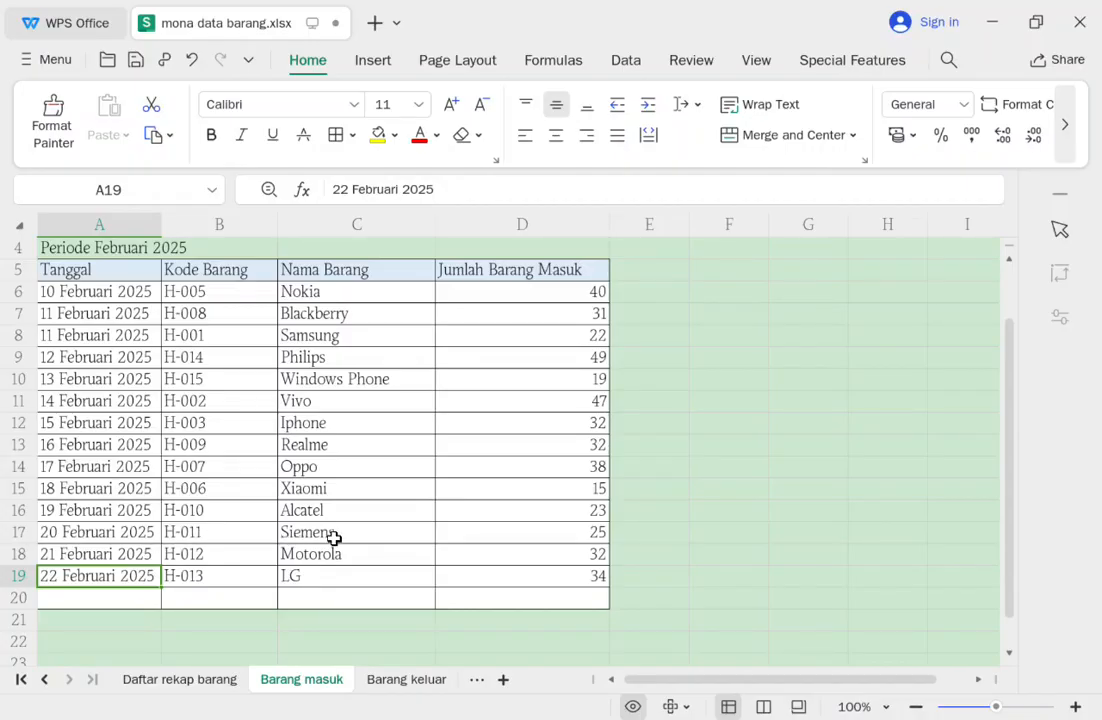
click(559, 539)
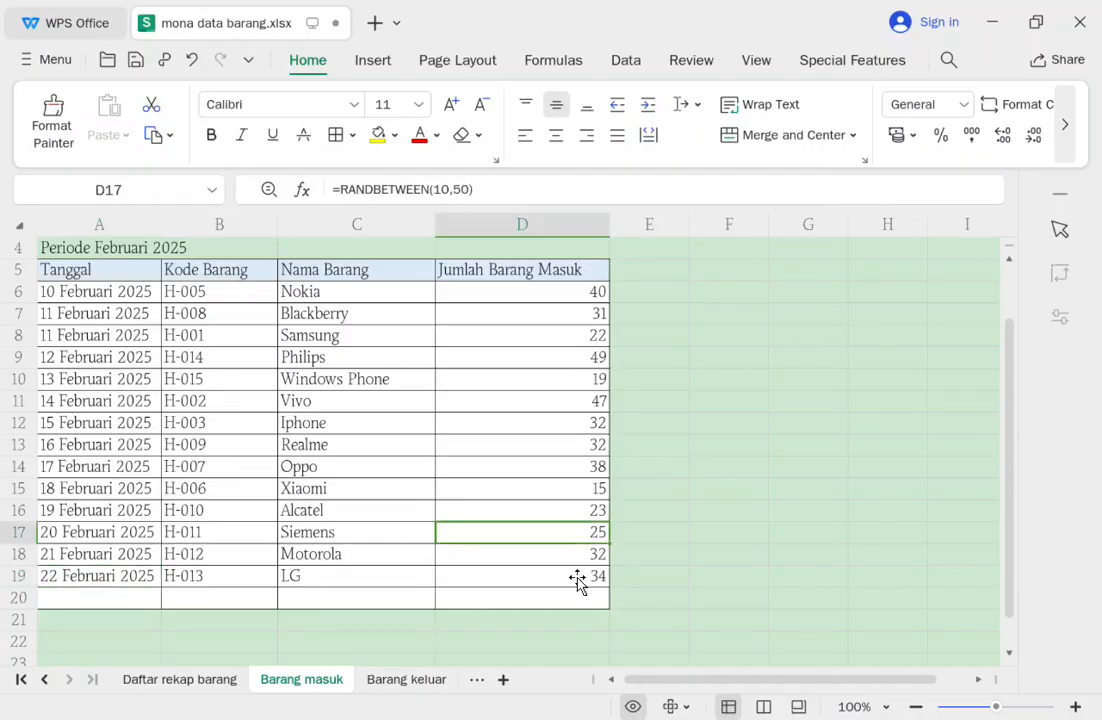
click(180, 680)
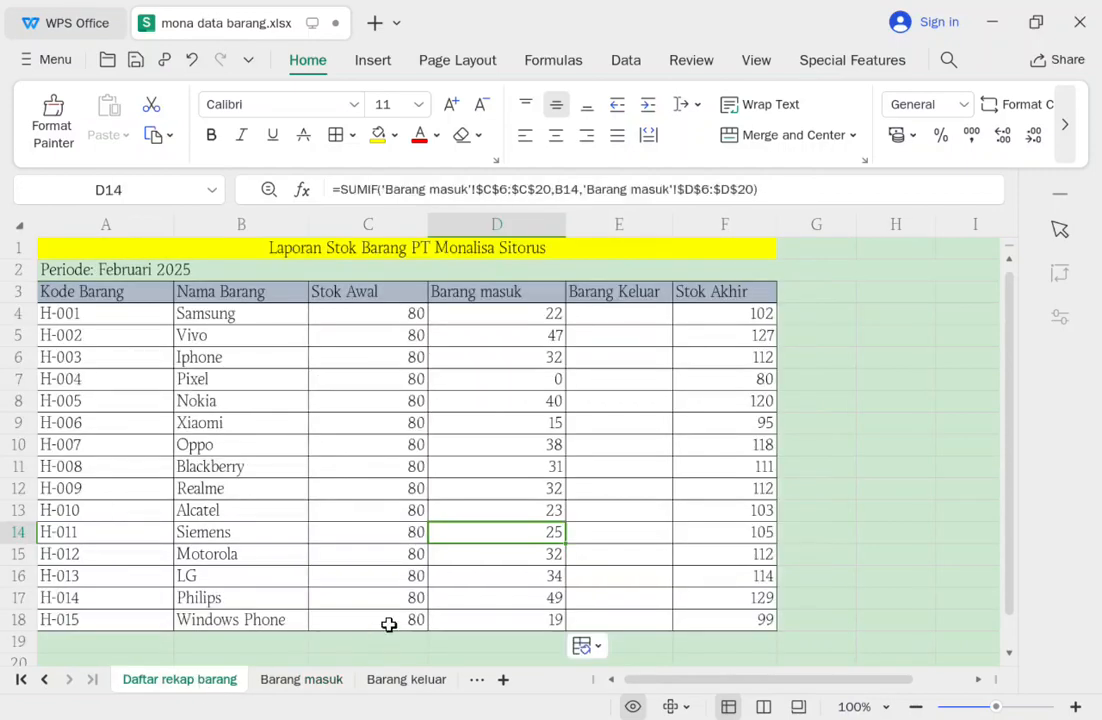
Start a VLOOKUP formula in C6 of the Barang keluar sheet with B6 as the lookup value.
click(606, 318)
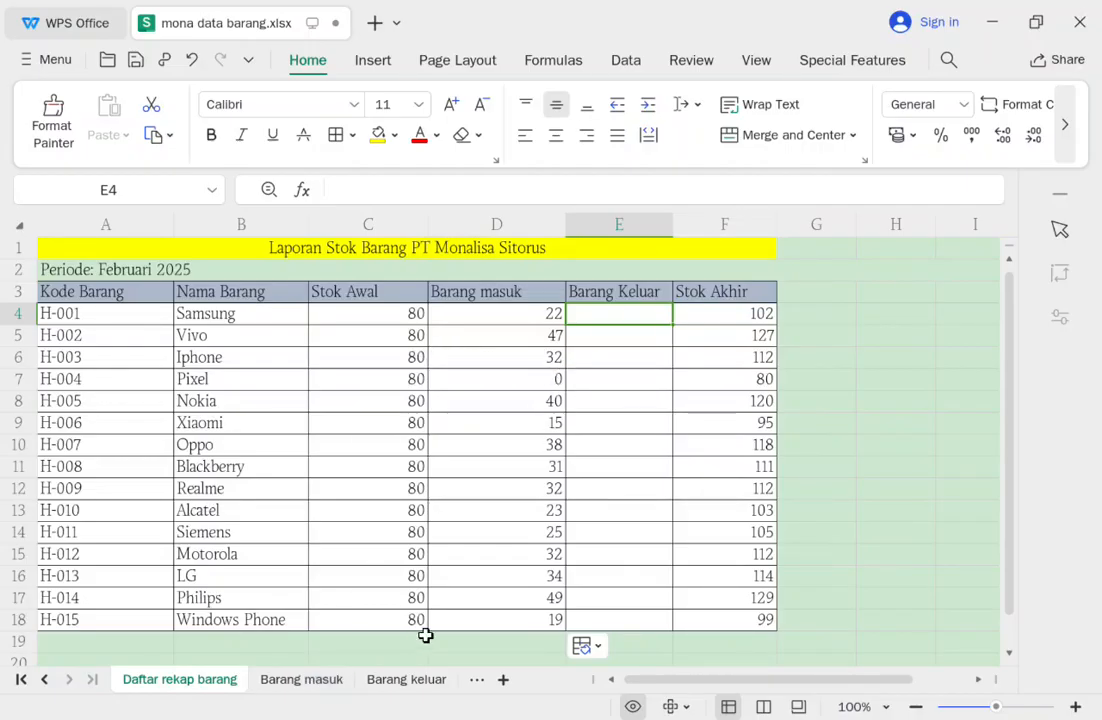
click(405, 680)
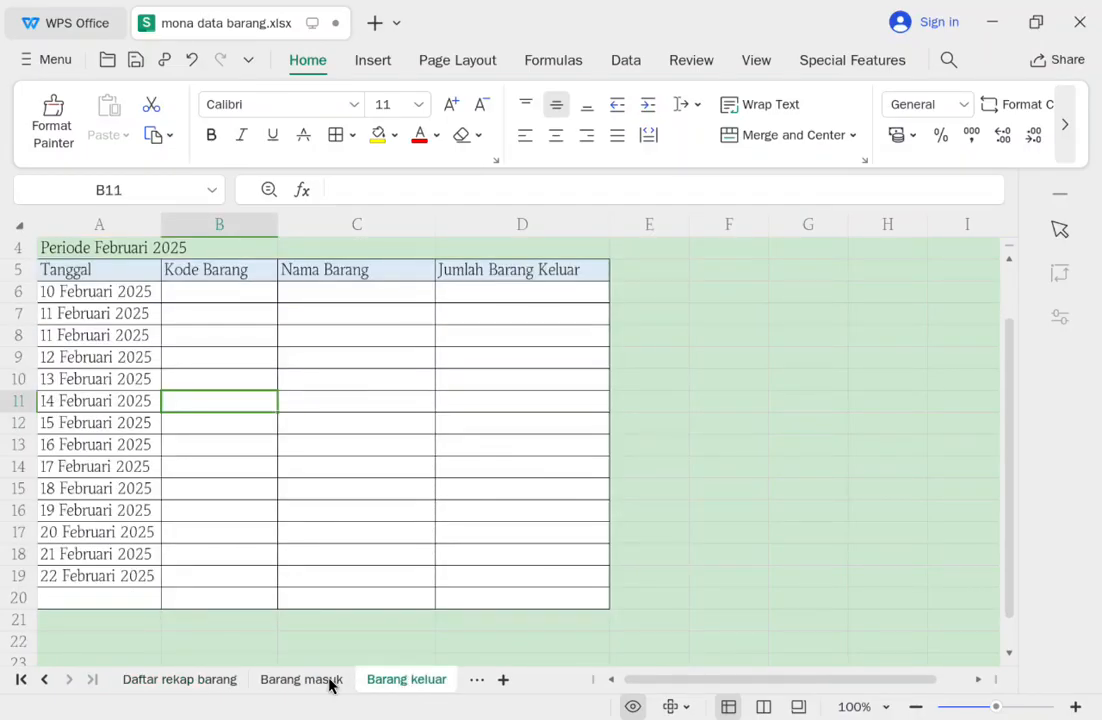
scroll(330, 440, up, 1)
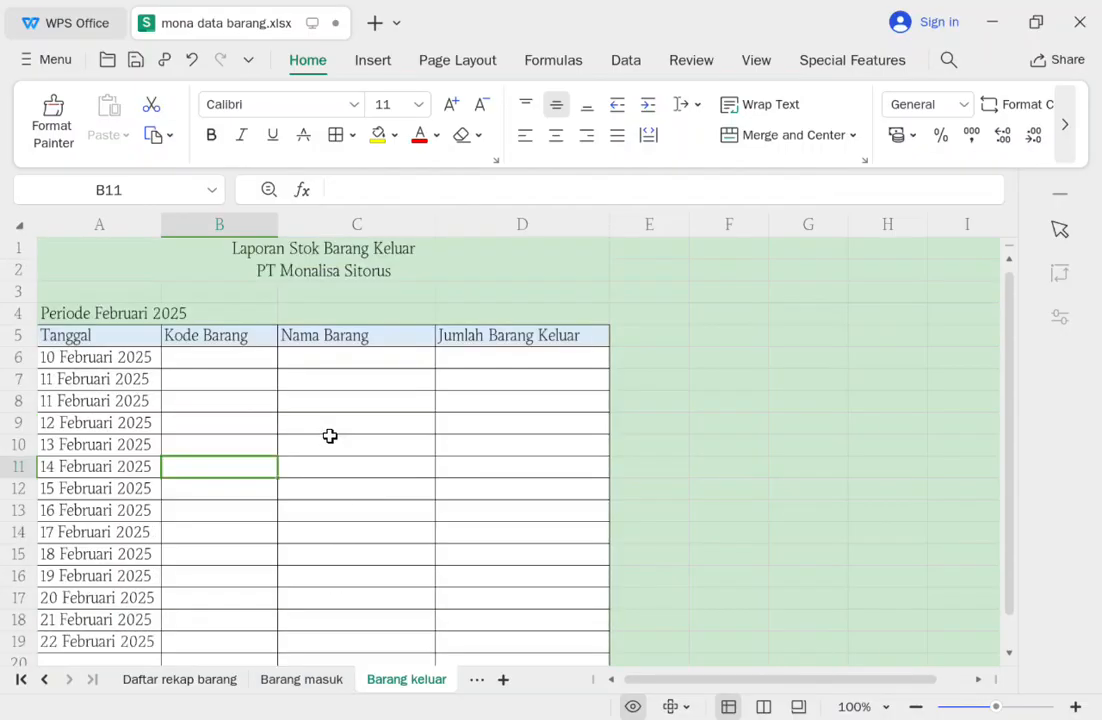
click(348, 361)
scroll(360, 355, down, 1)
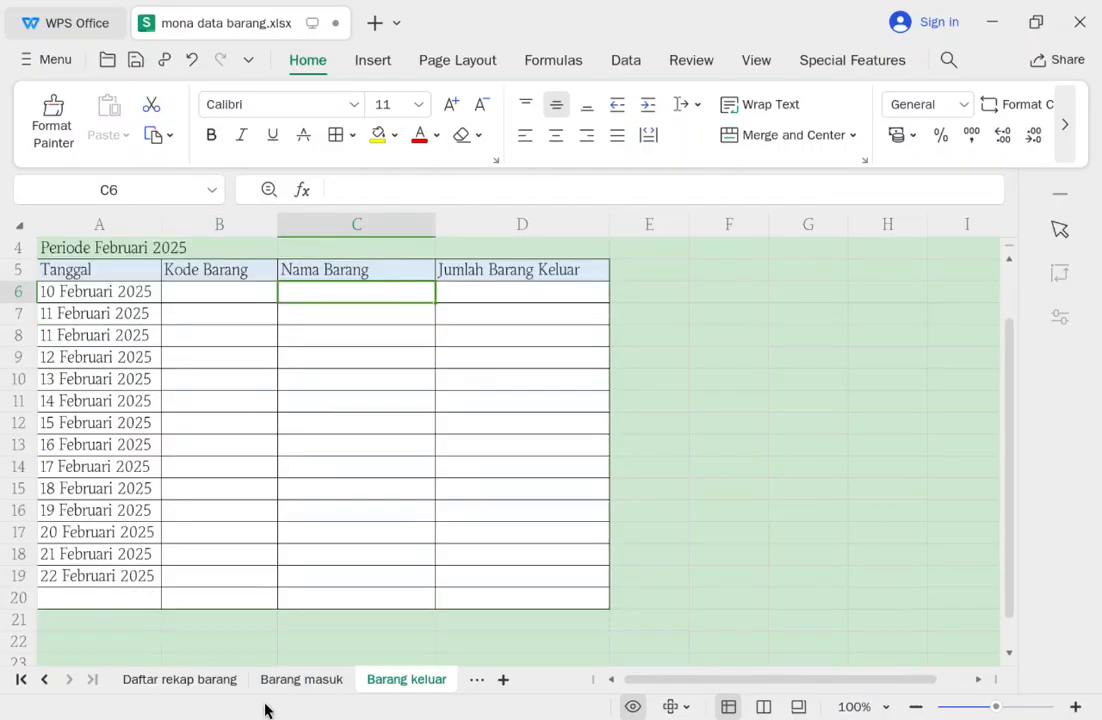
scroll(325, 524, up, 1)
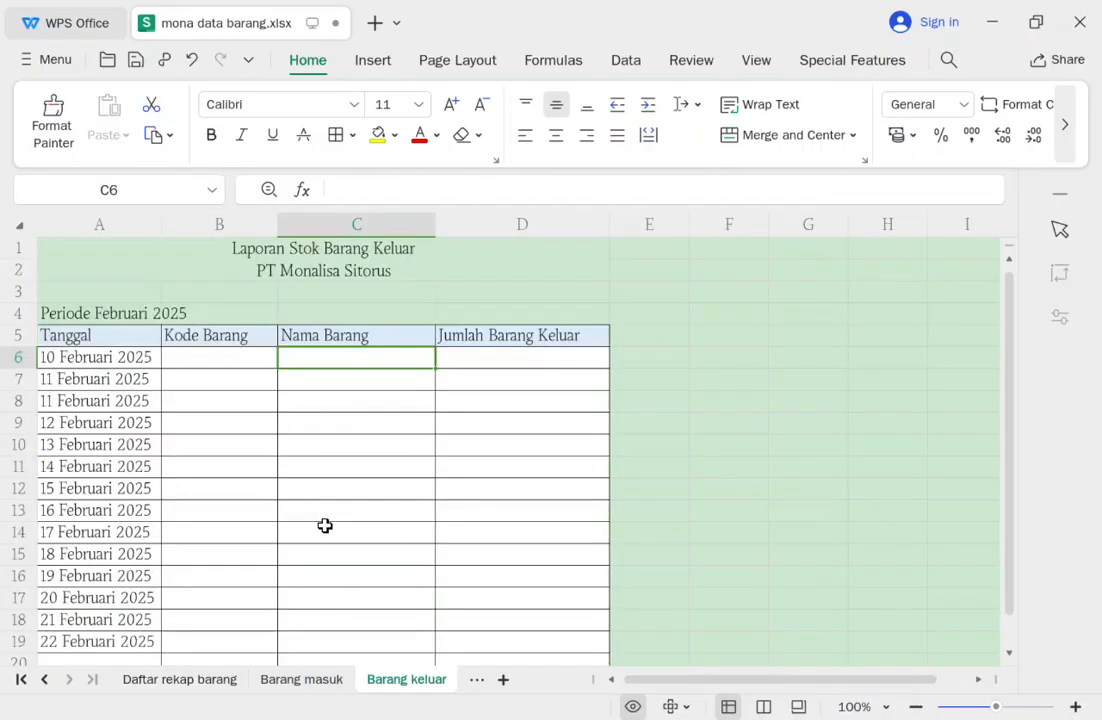
double_click(358, 358)
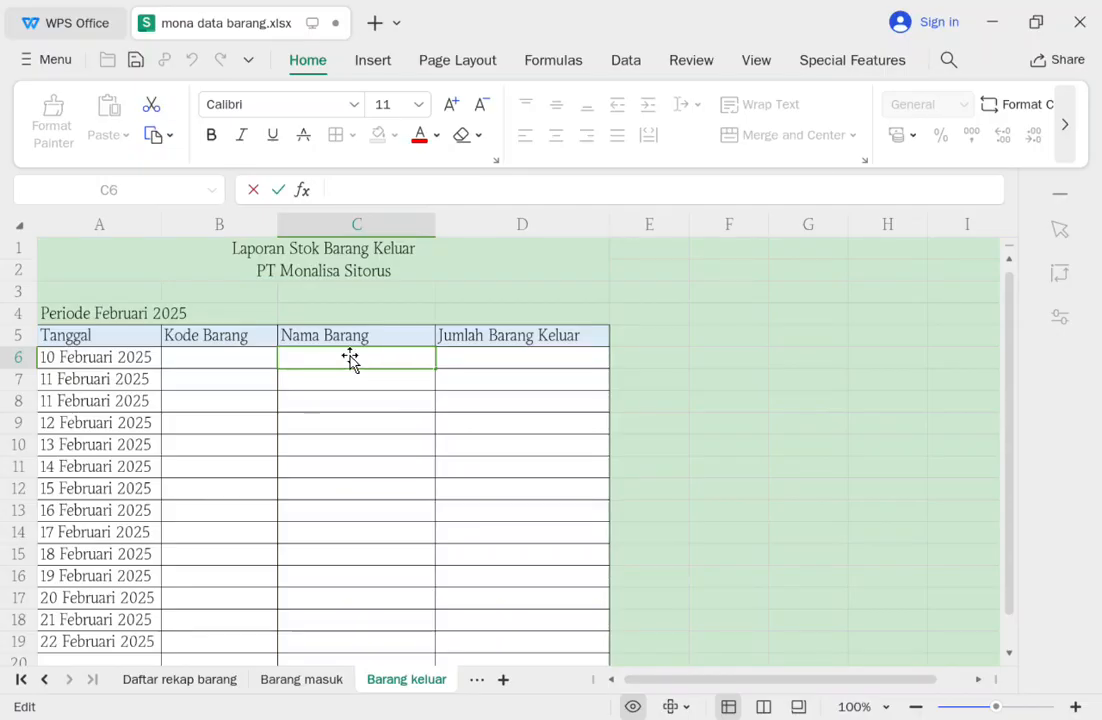
text(=VL)
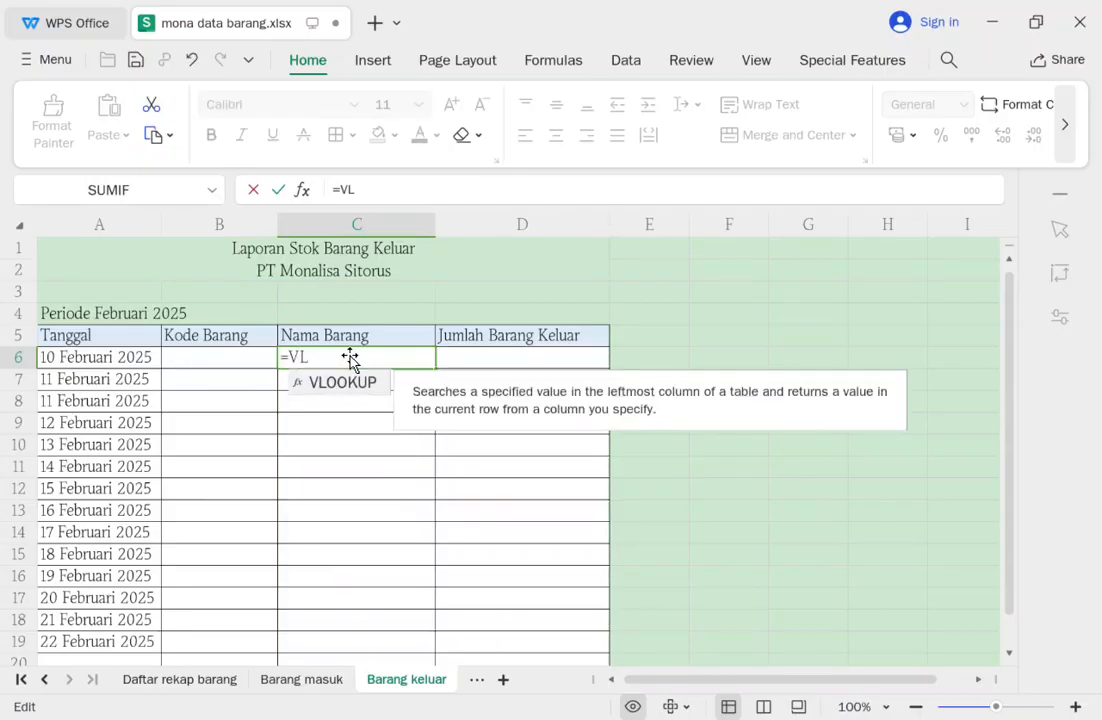
double_click(356, 386)
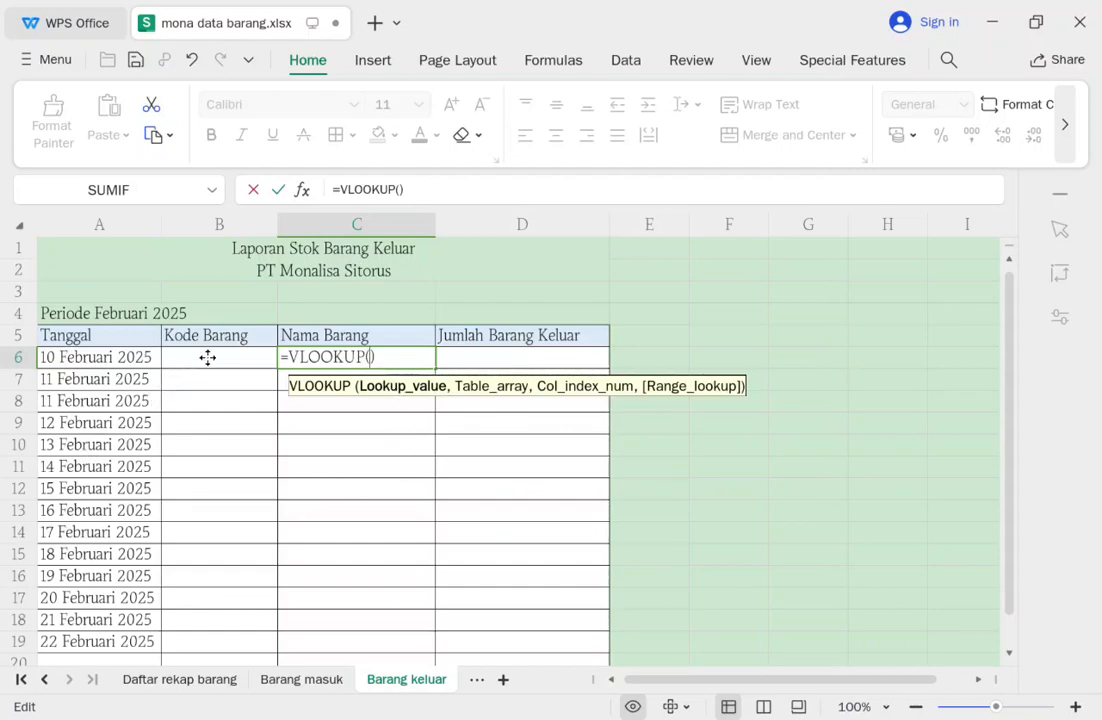
click(262, 357)
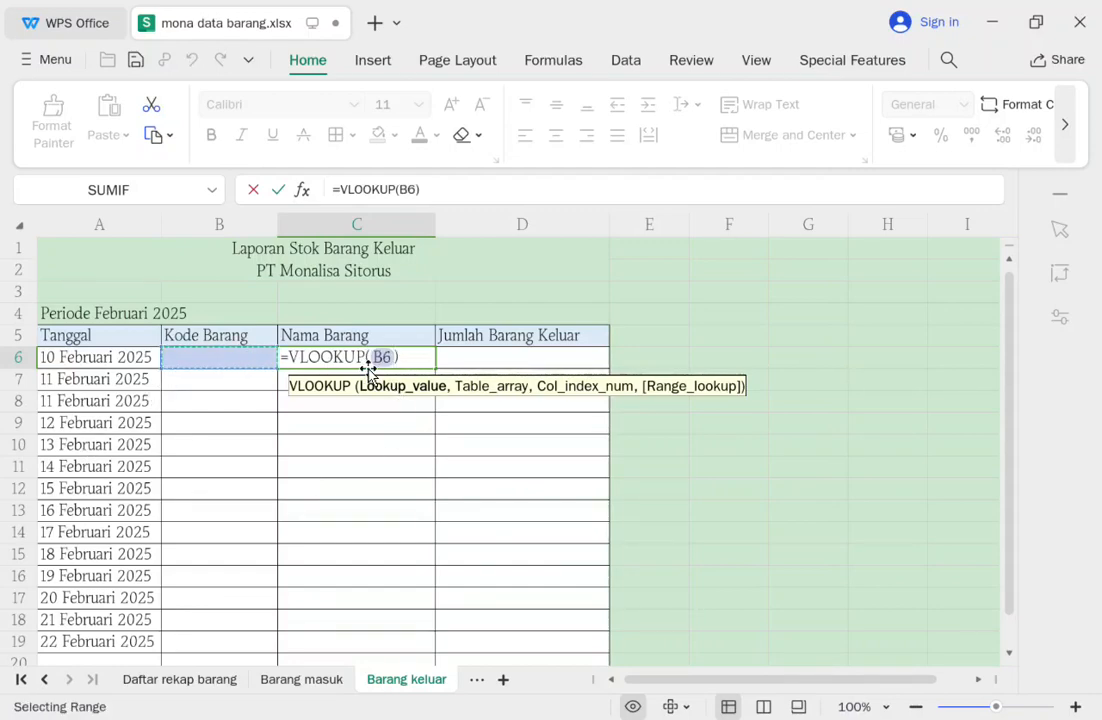
text(,)
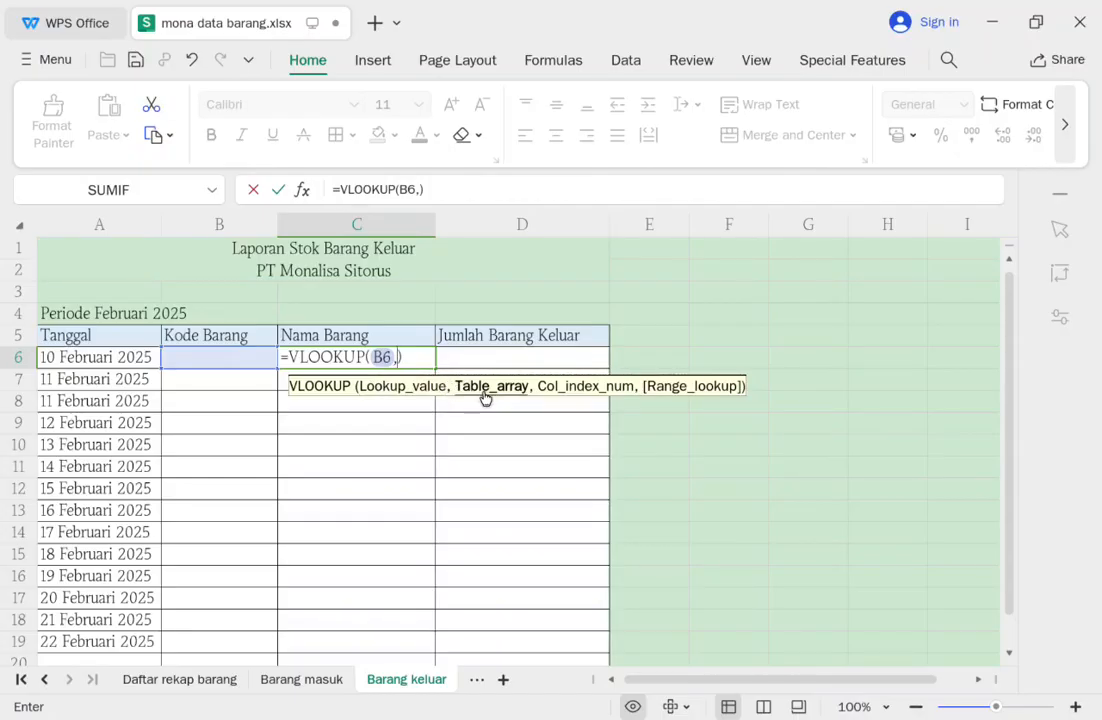
Set the VLOOKUP table array to the absolute range $A$4:$F$18 on the Daftar rekap barang sheet.
click(179, 679)
scroll(79, 290, down, 1)
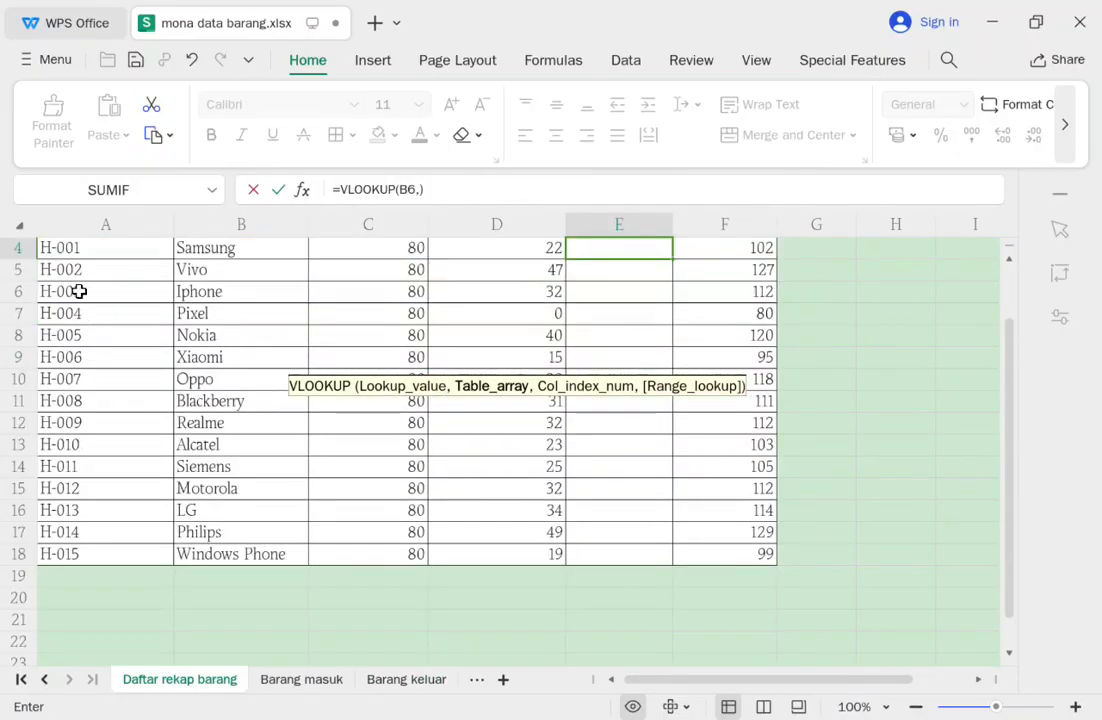
scroll(76, 315, up, 1)
drag(77, 315, 738, 619)
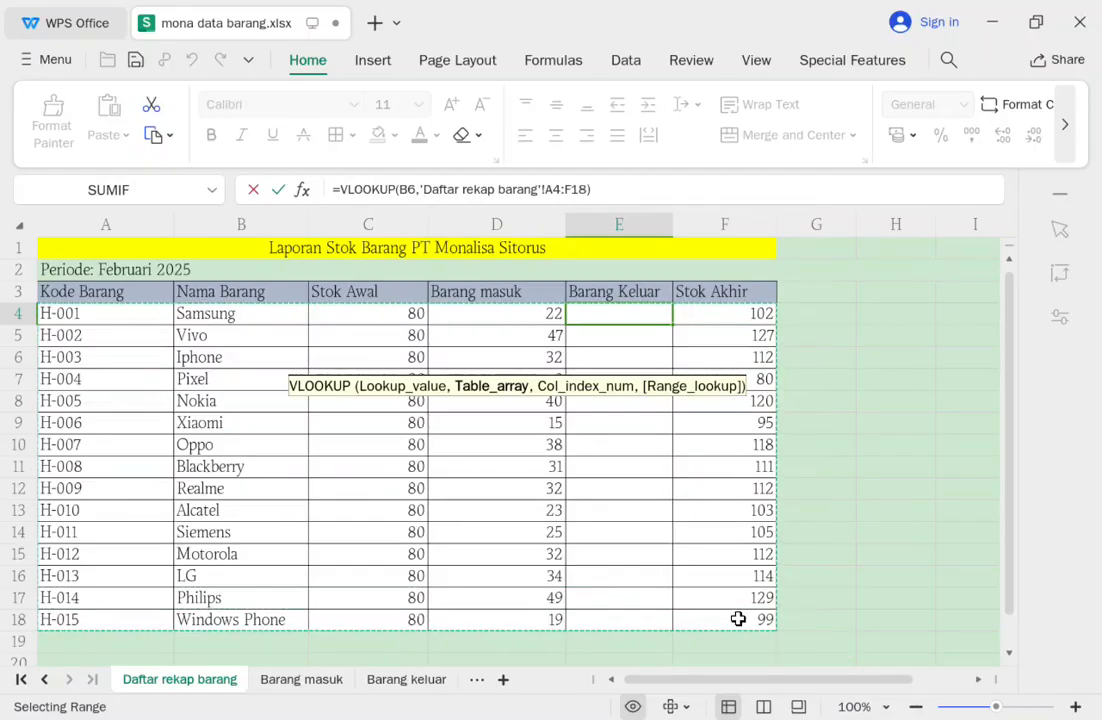
click(541, 189)
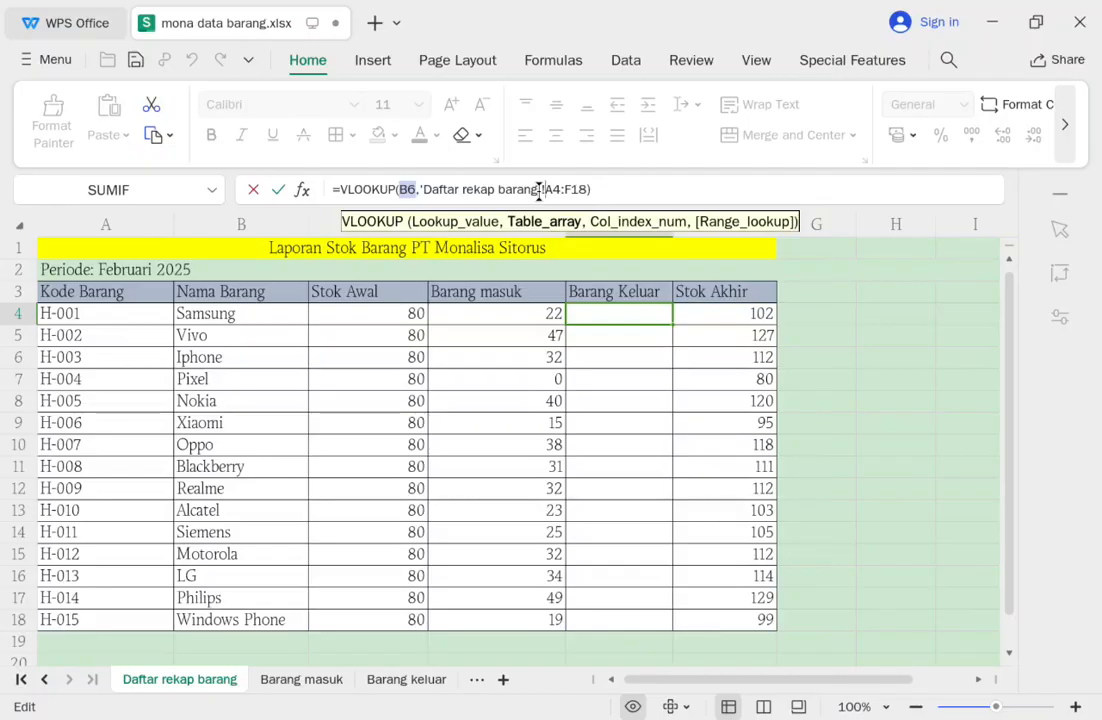
text($A$4:$F$)
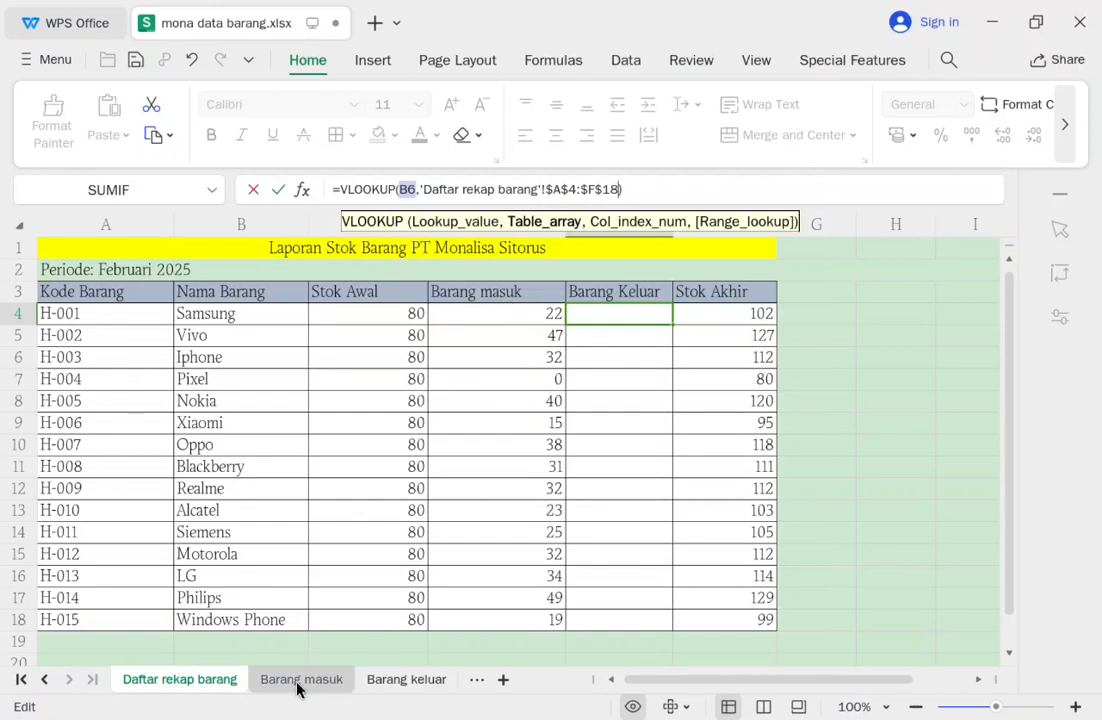
Complete the VLOOKUP in C6 of Barang keluar with column index 2 and range lookup 0.
key(Return)
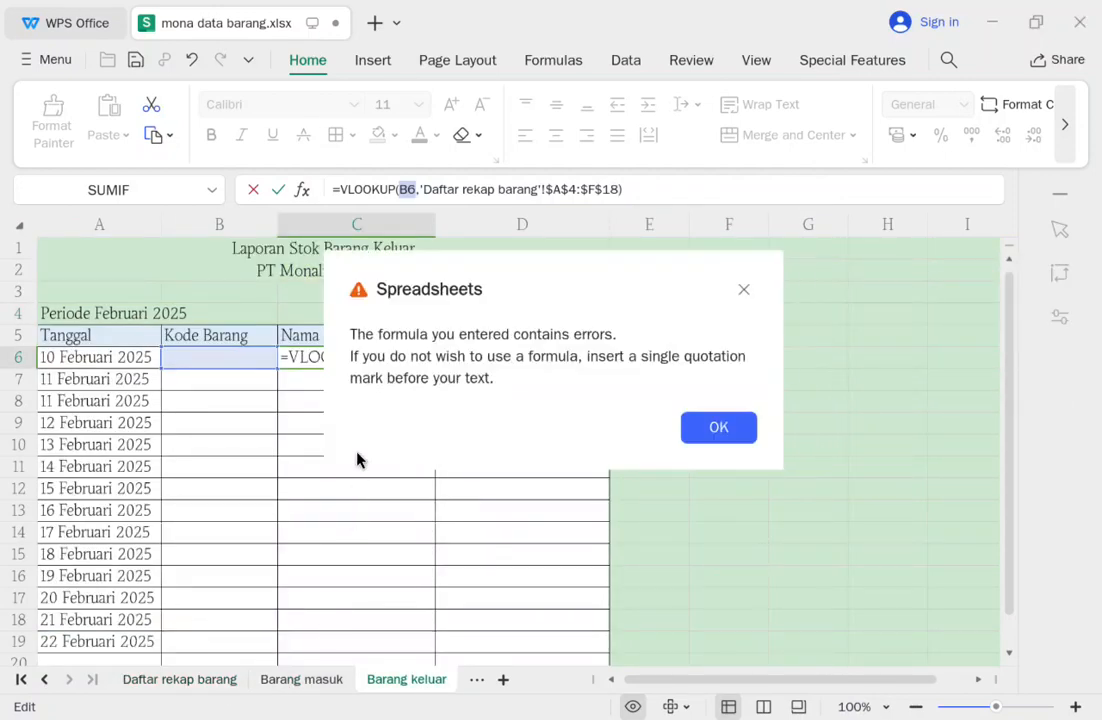
click(745, 289)
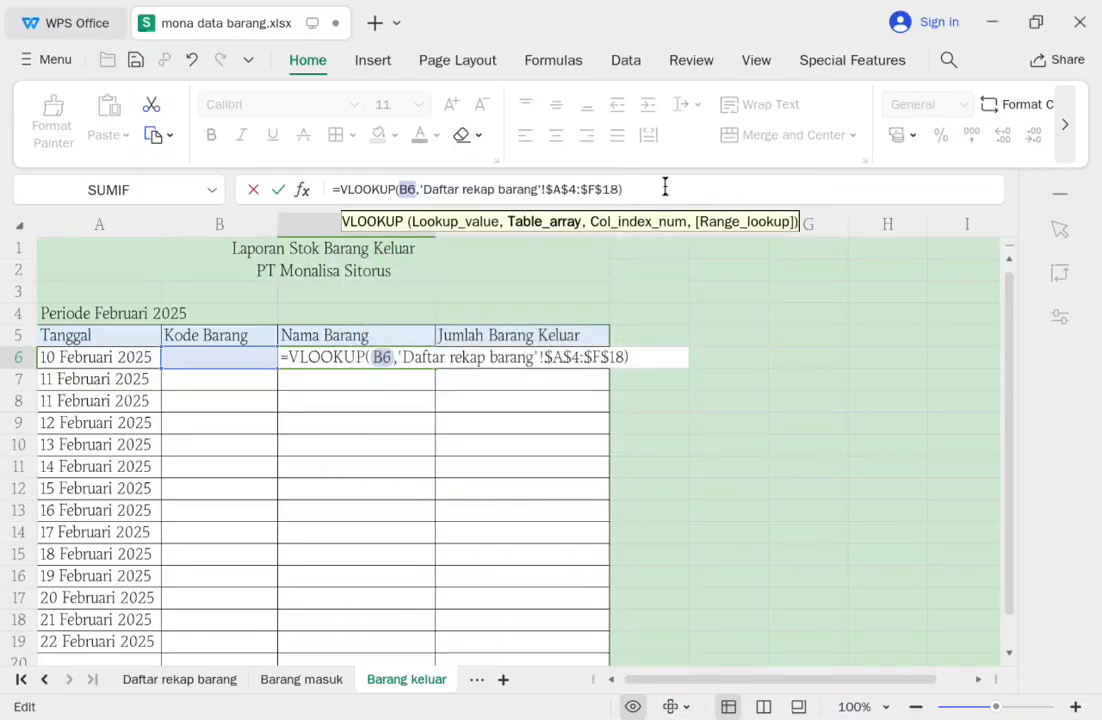
text(,)
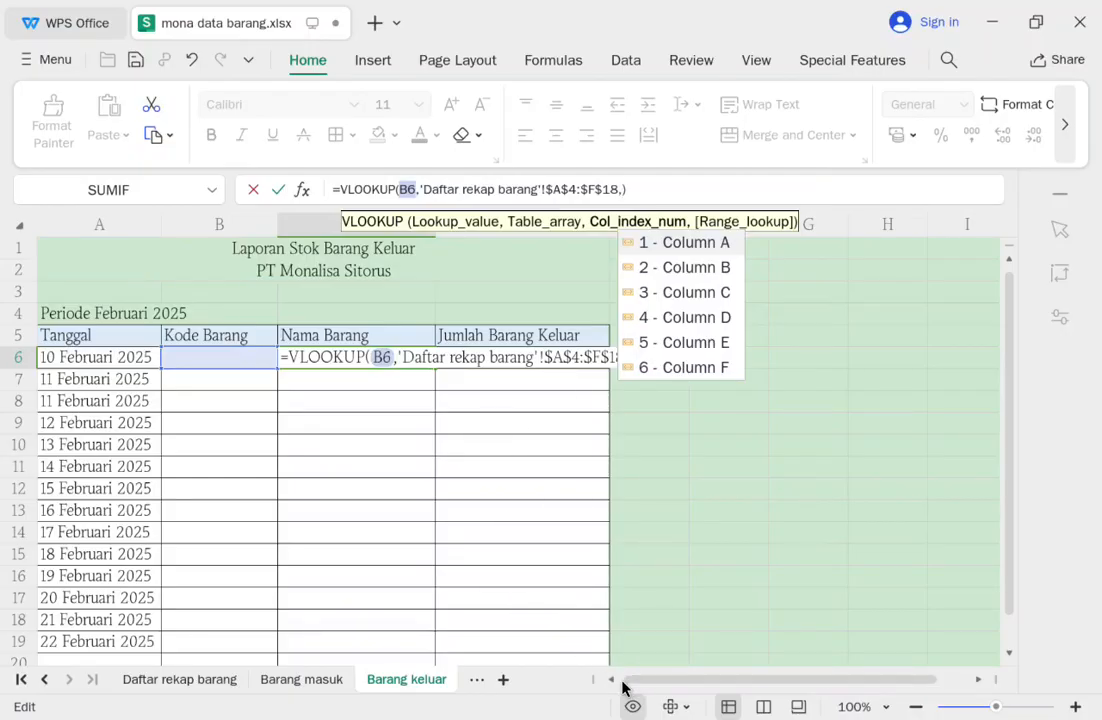
text(2)
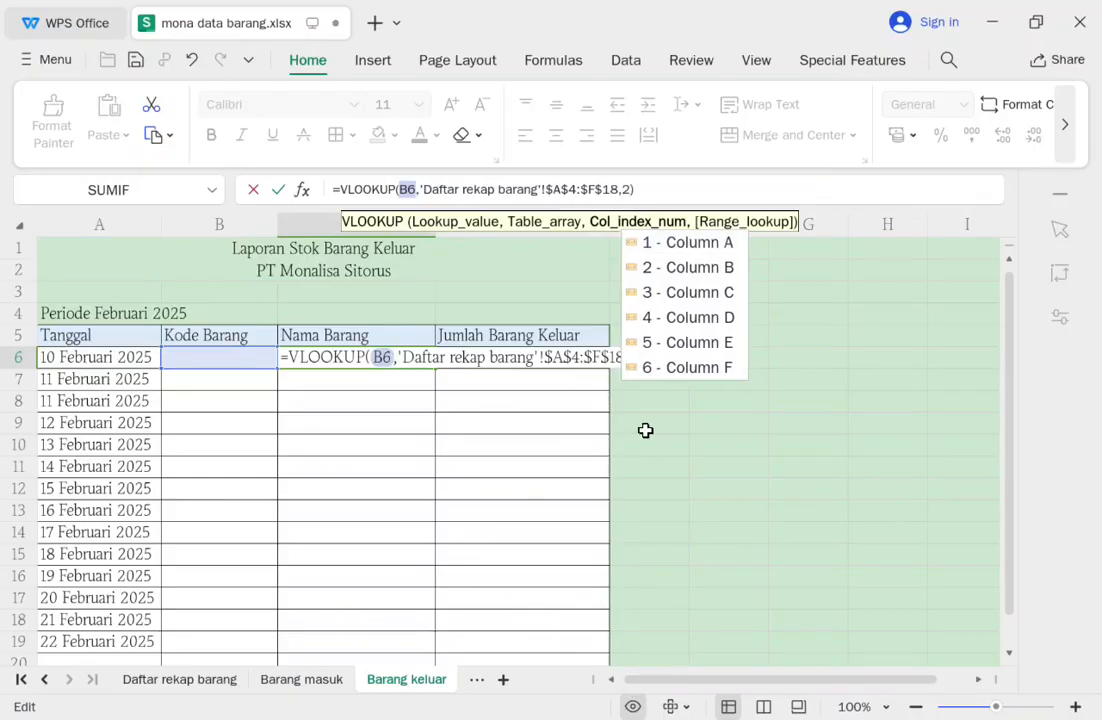
text(,)
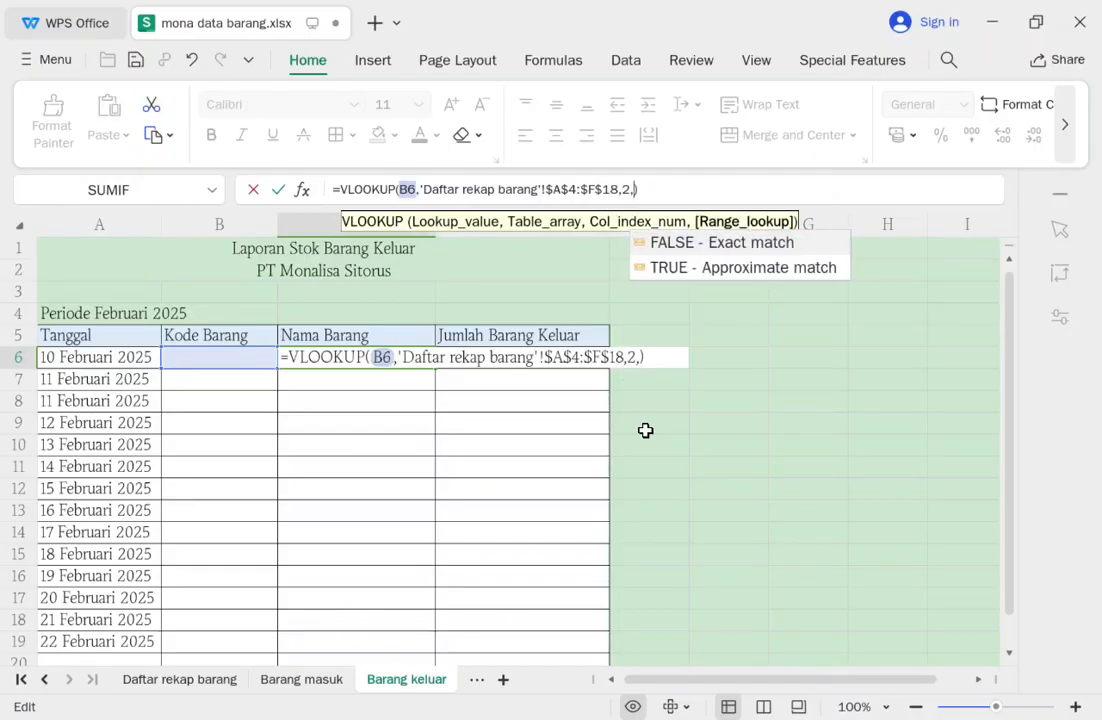
text(0)
key(Return)
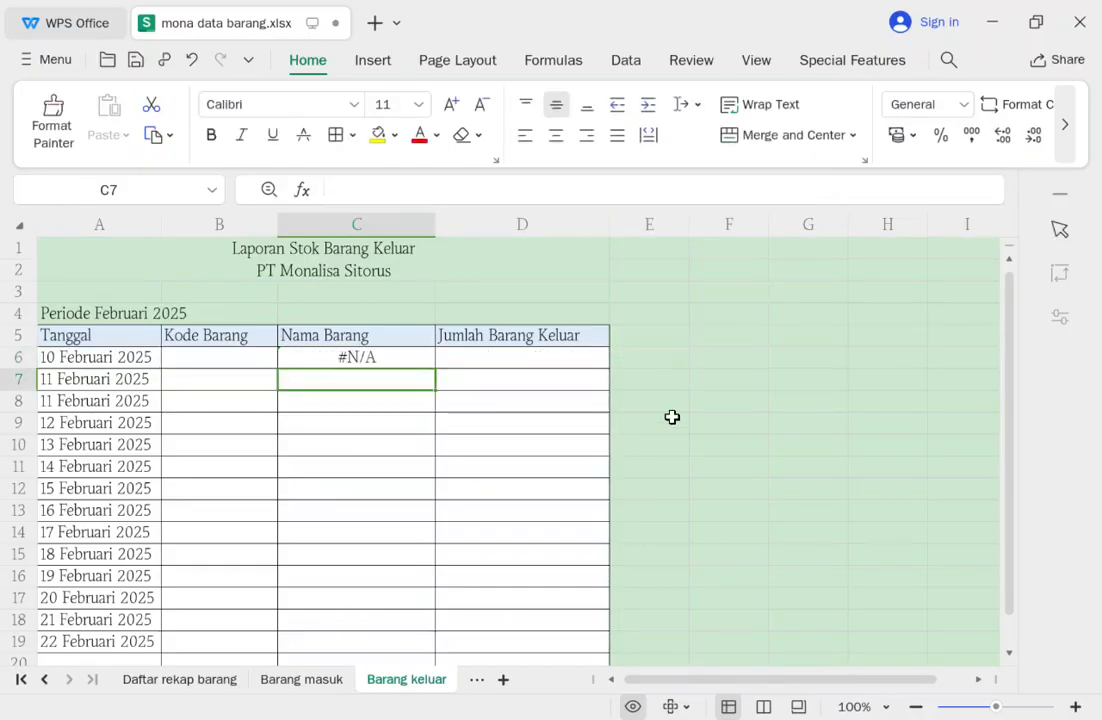
Wrap the VLOOKUP in C6 in IFERROR with an empty string "" as the value if error.
click(397, 357)
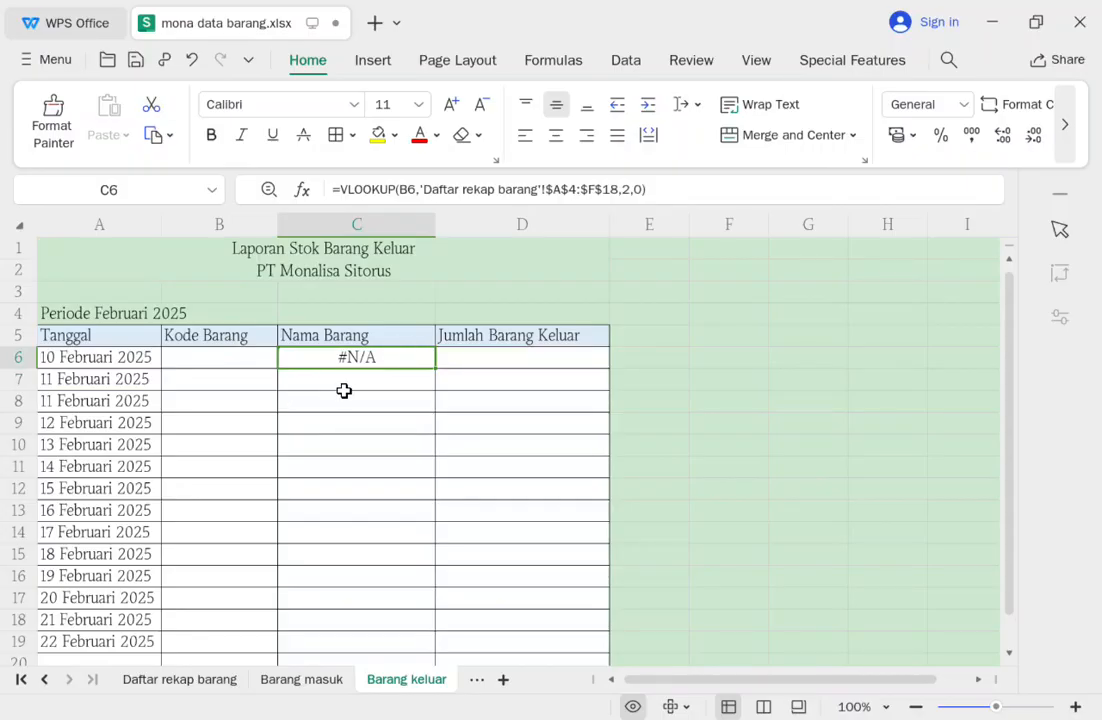
click(346, 189)
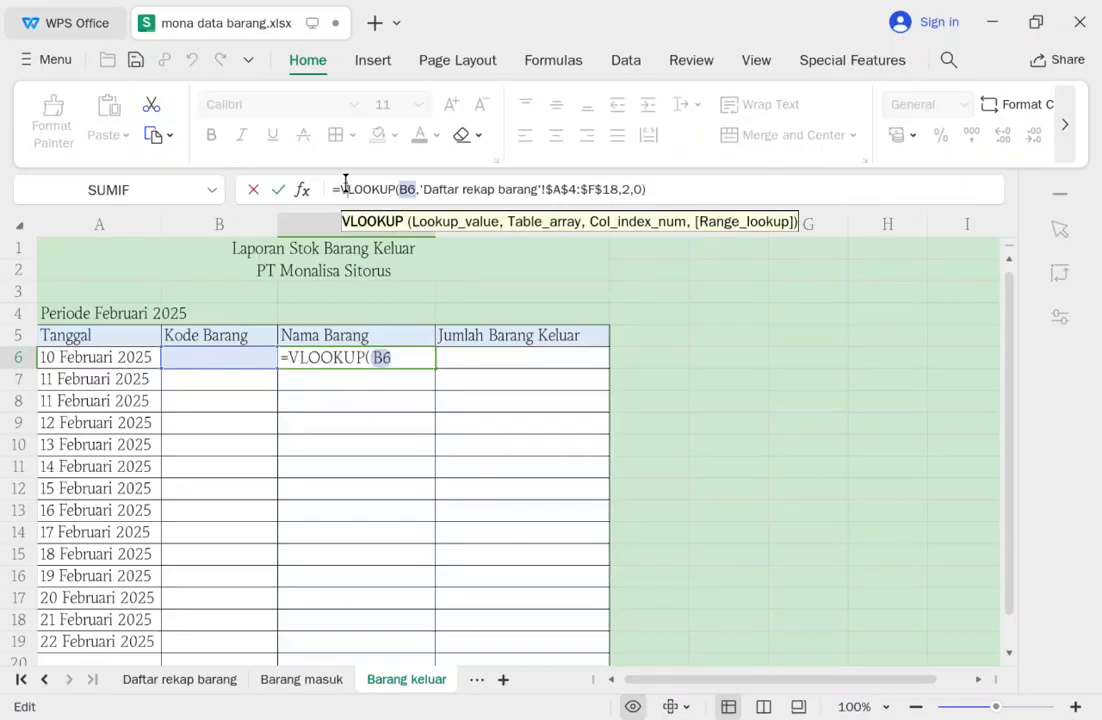
click(342, 188)
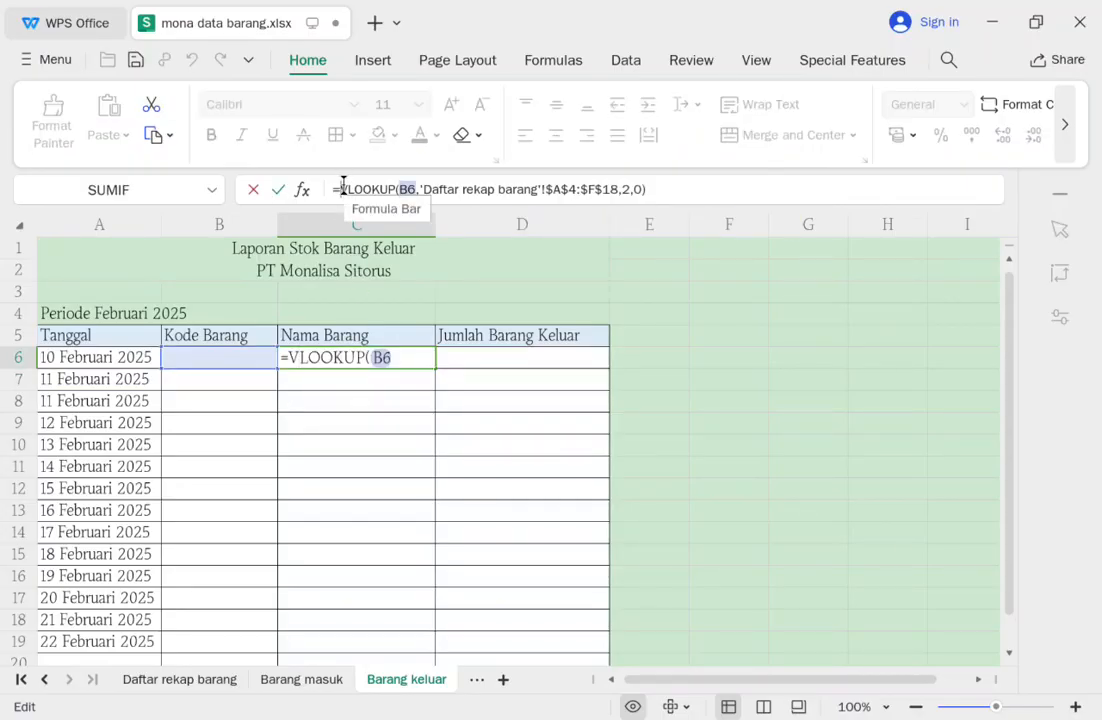
text(IF)
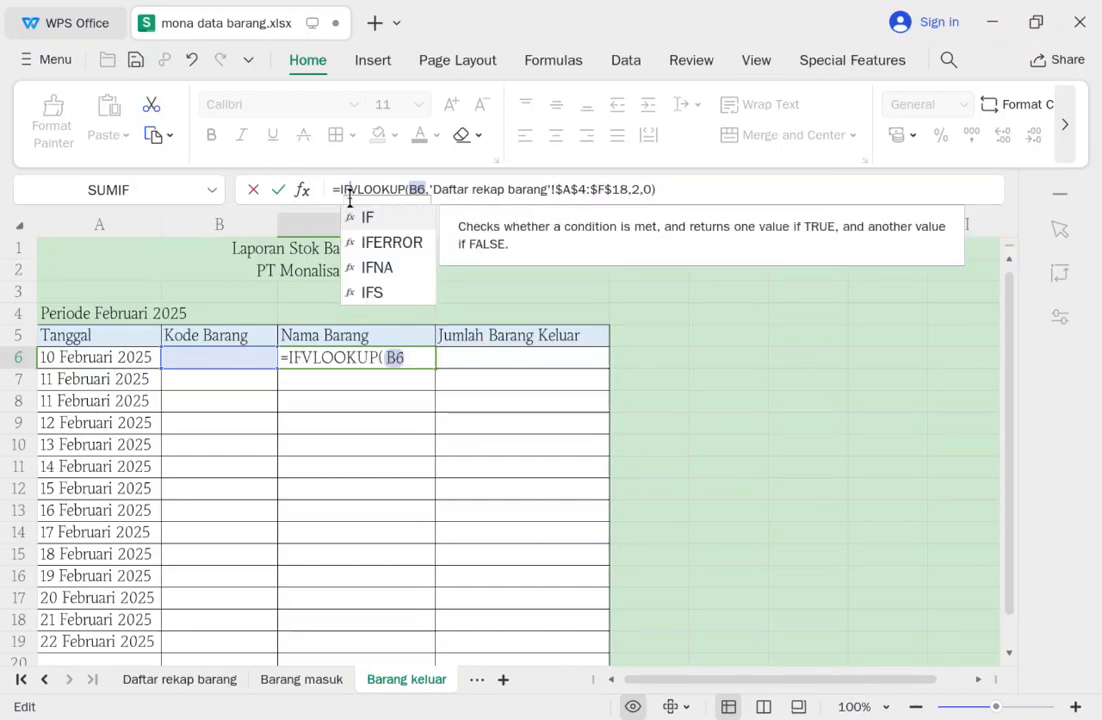
double_click(364, 242)
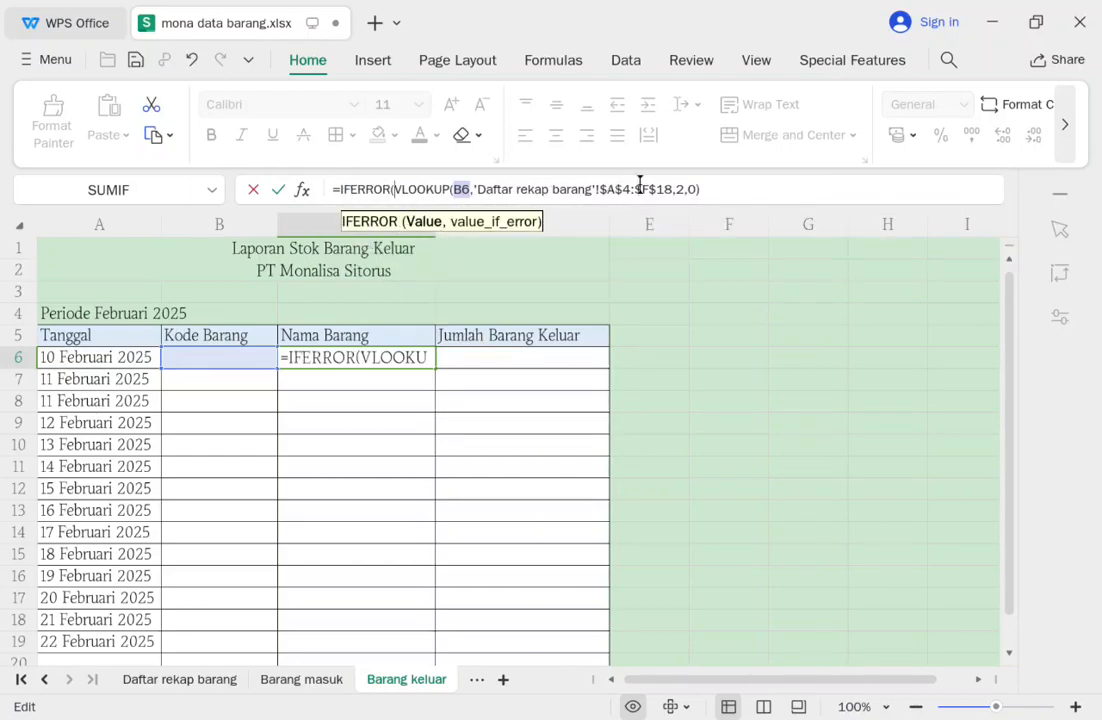
click(724, 192)
text(,)
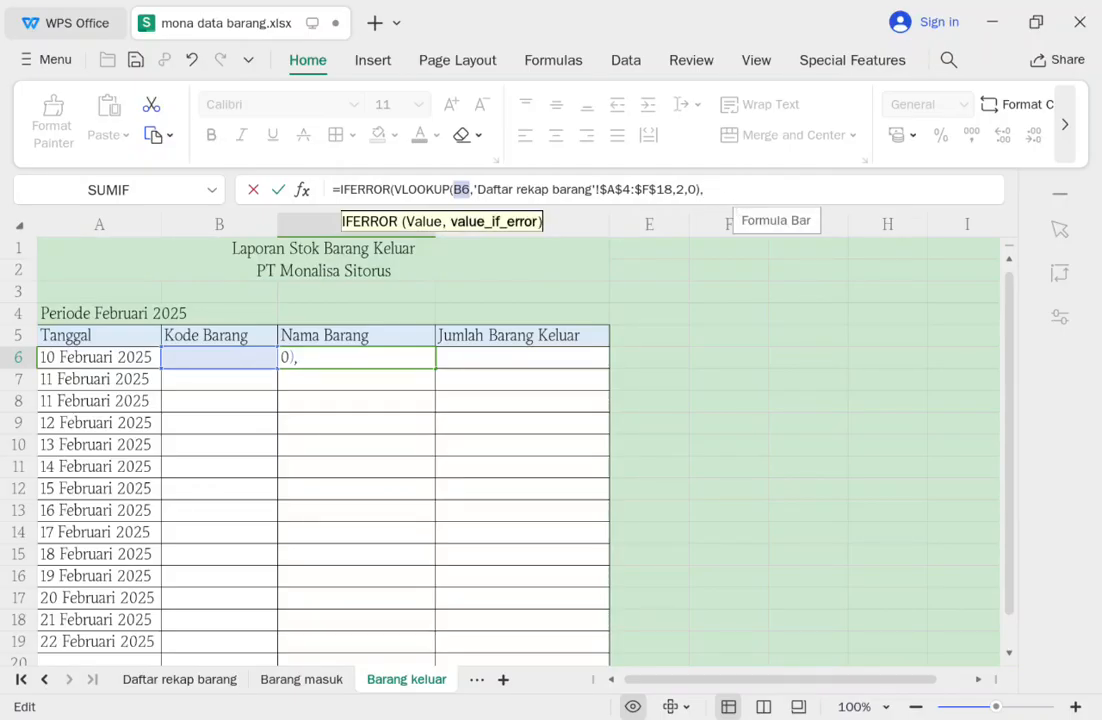
text(""))
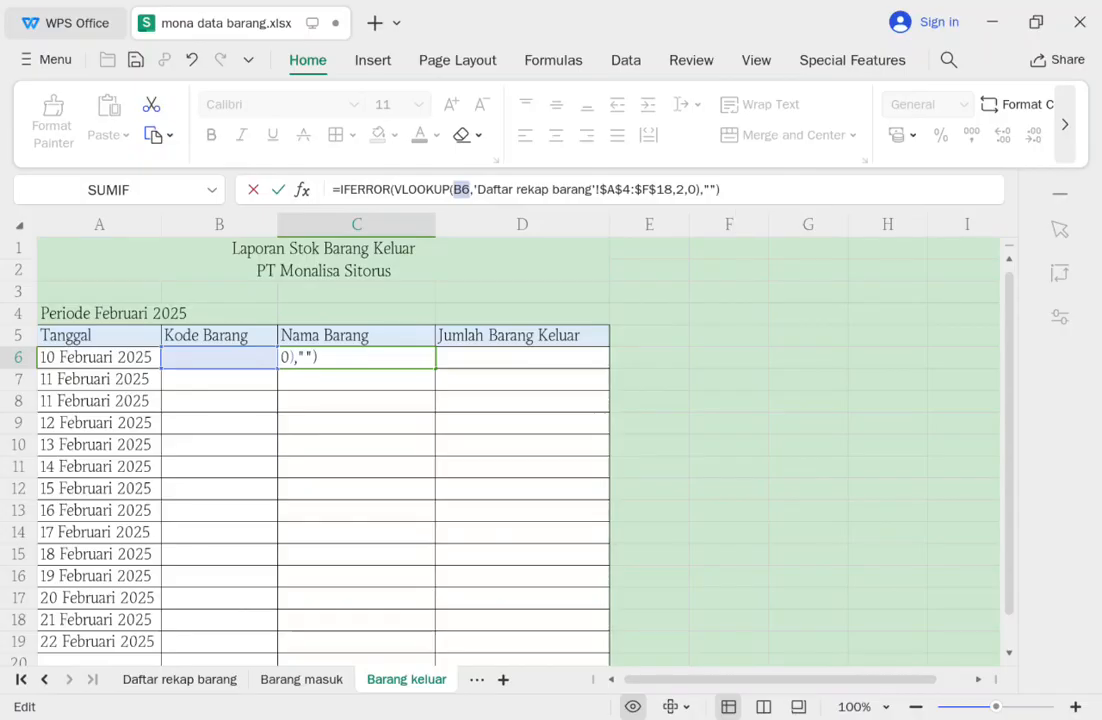
key(Return)
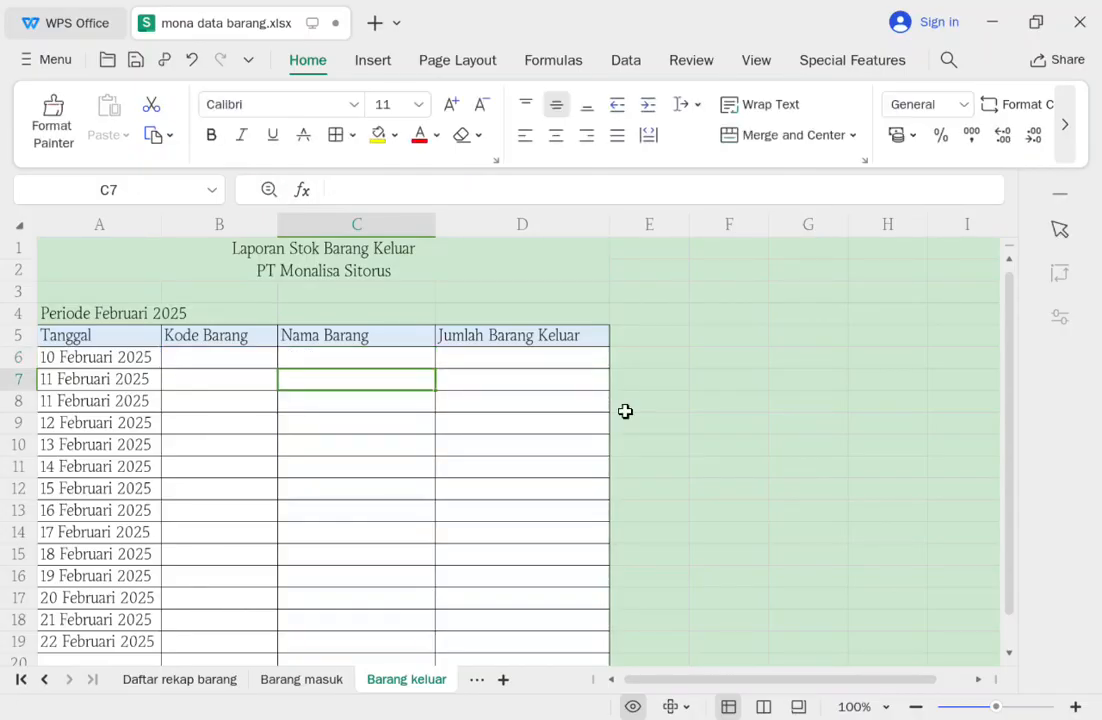
Fill the IFERROR formula from C6 down through C20 in the Nama Barang column.
click(360, 360)
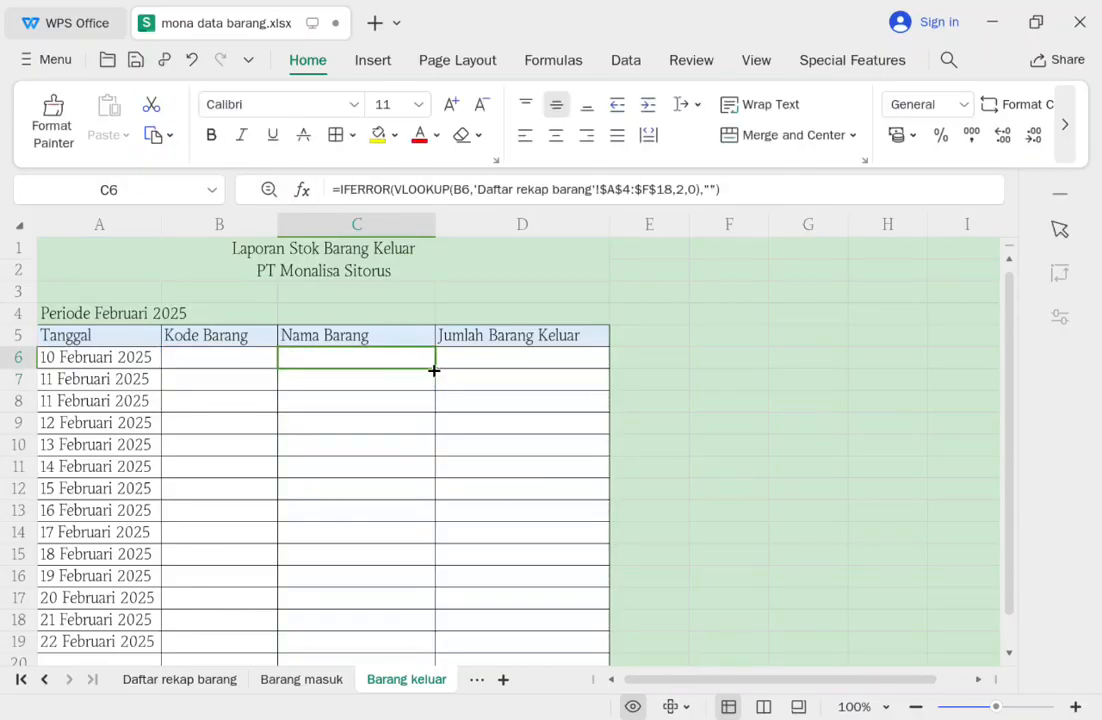
scroll(433, 369, down, 1)
drag(436, 307, 418, 605)
click(534, 438)
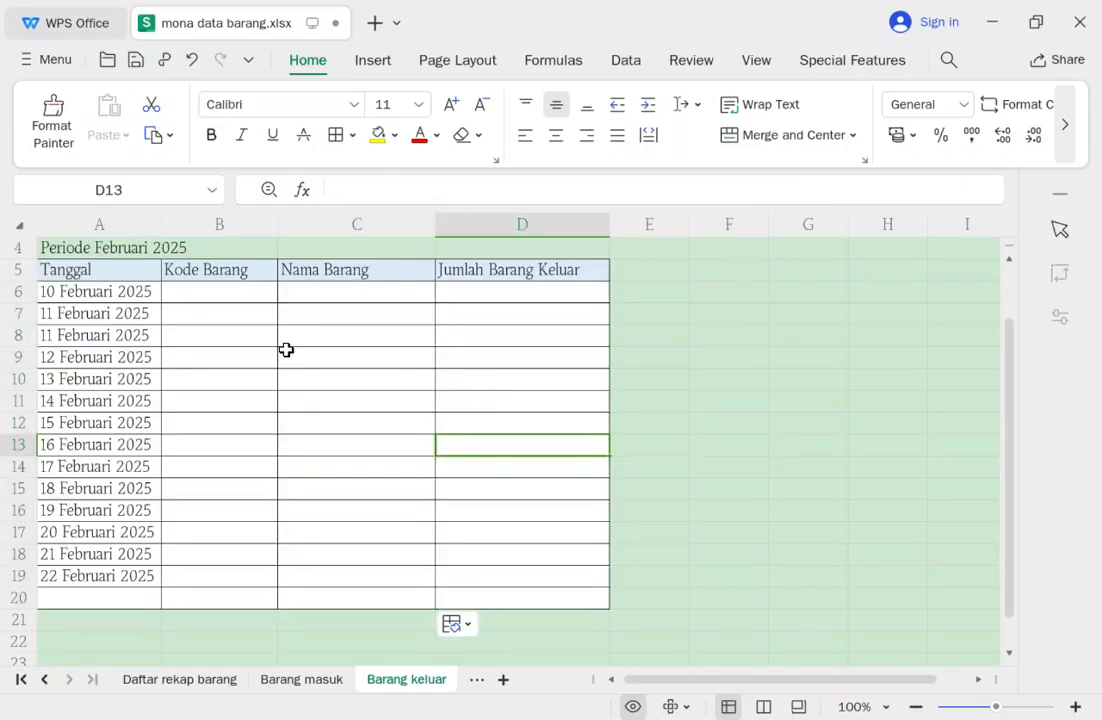
click(214, 300)
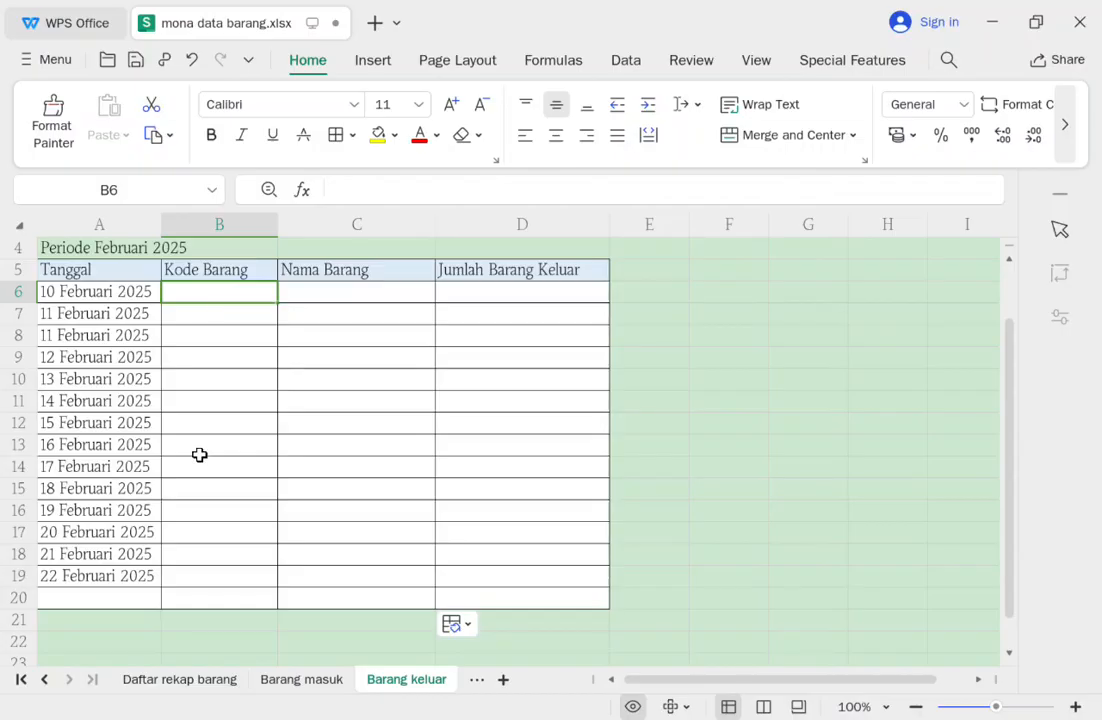
click(277, 693)
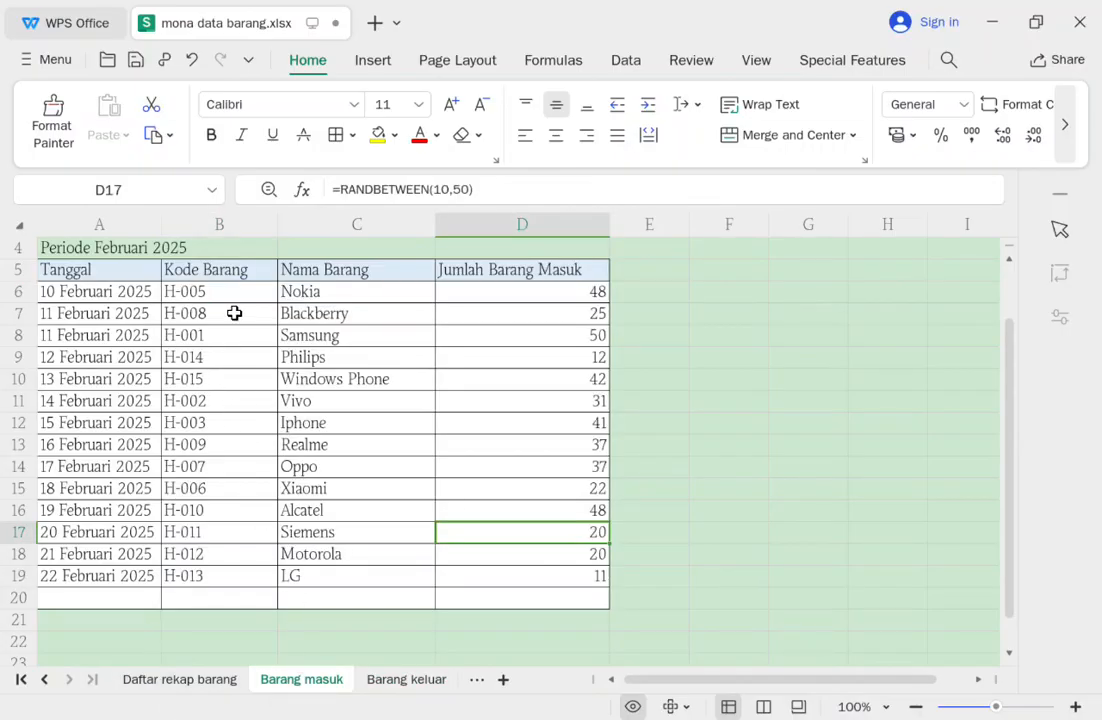
drag(239, 292, 216, 576)
right_click(216, 578)
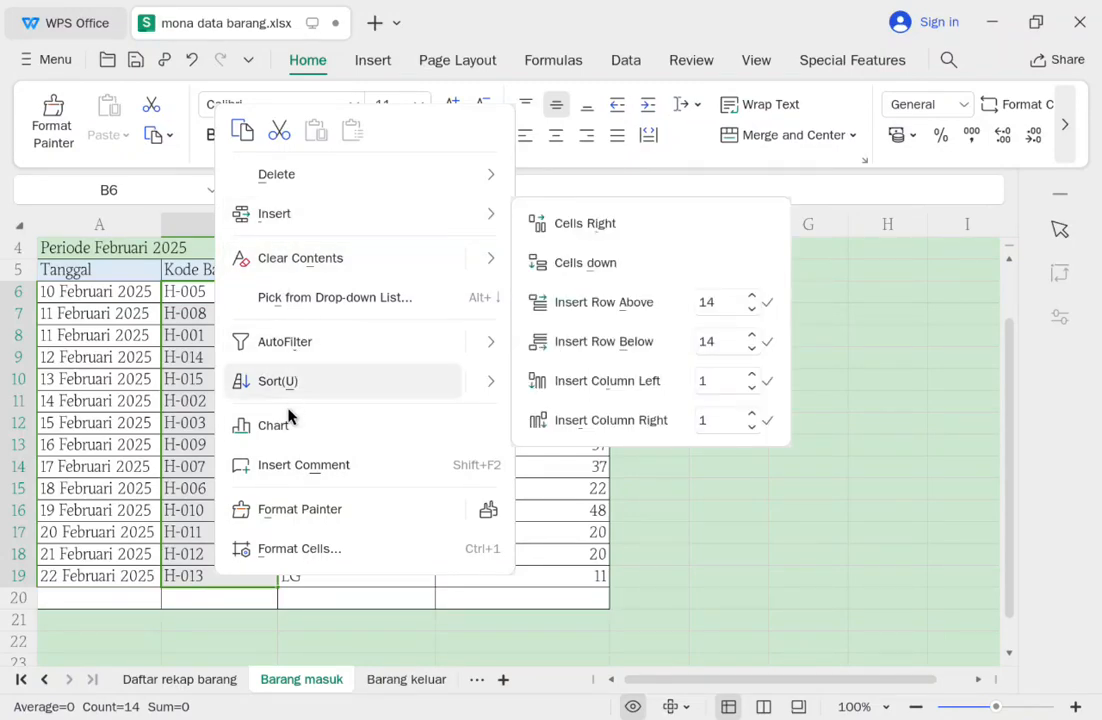
key(Escape)
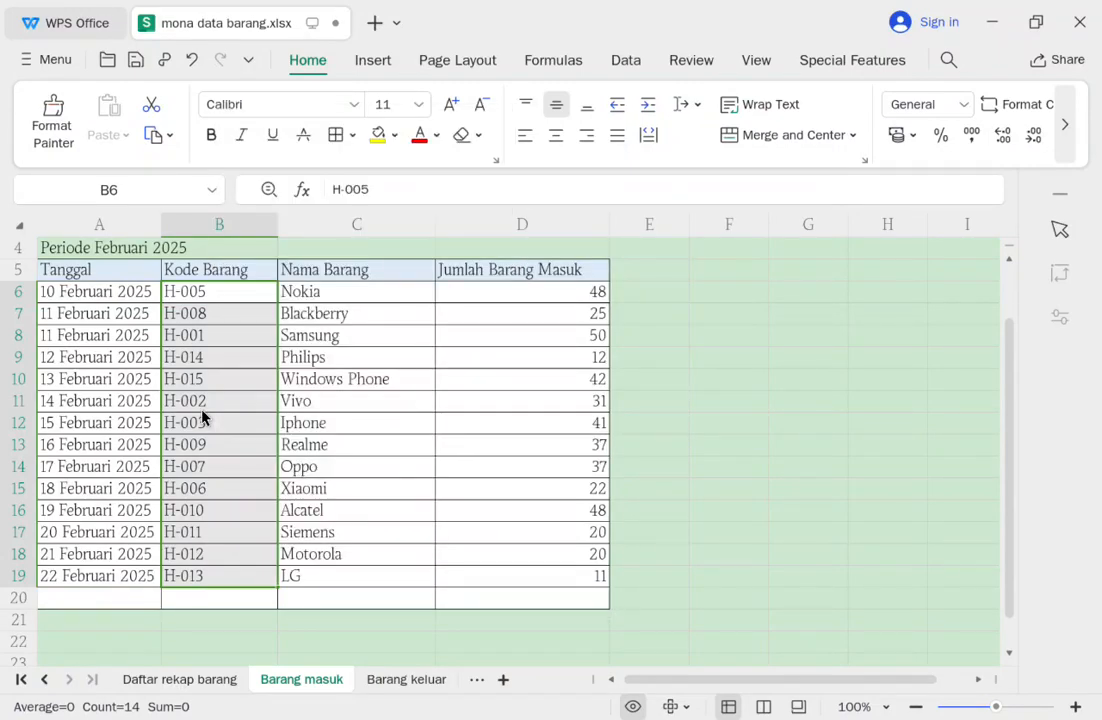
click(395, 679)
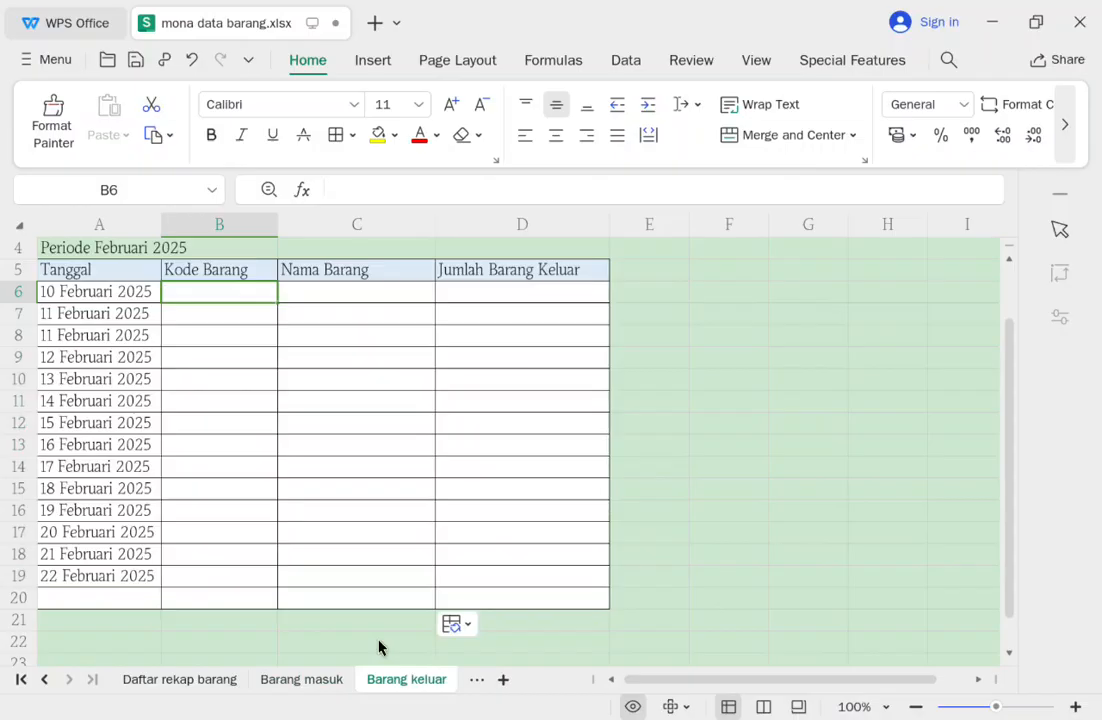
click(216, 314)
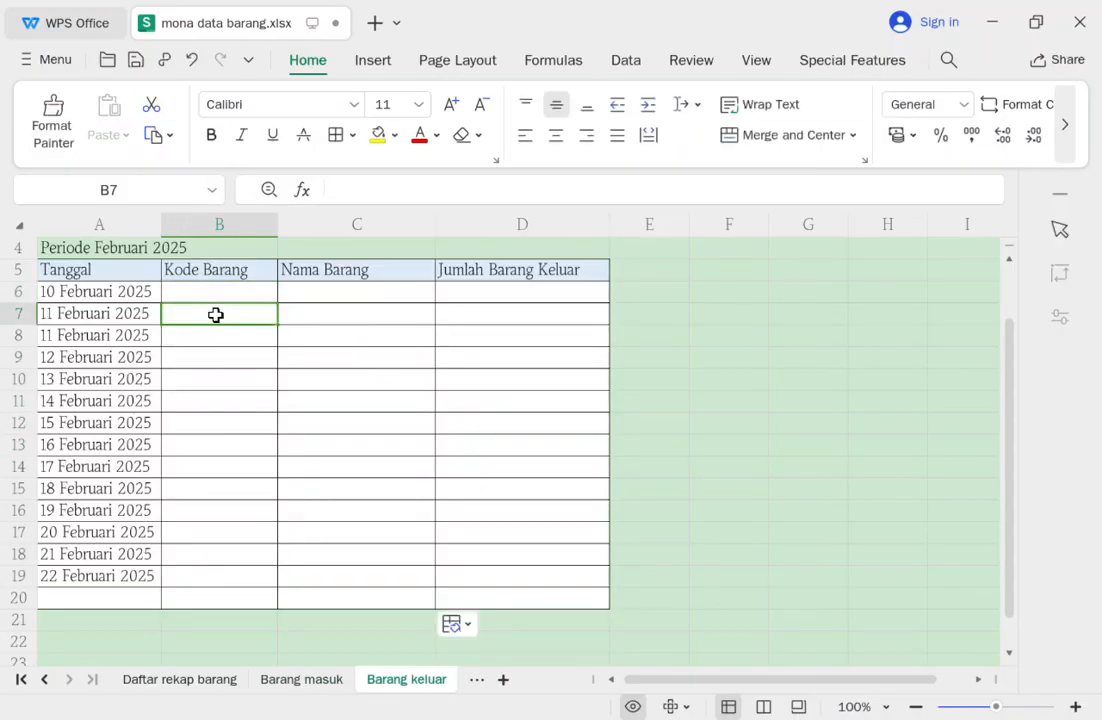
click(221, 293)
click(229, 312)
double_click(234, 294)
click(406, 312)
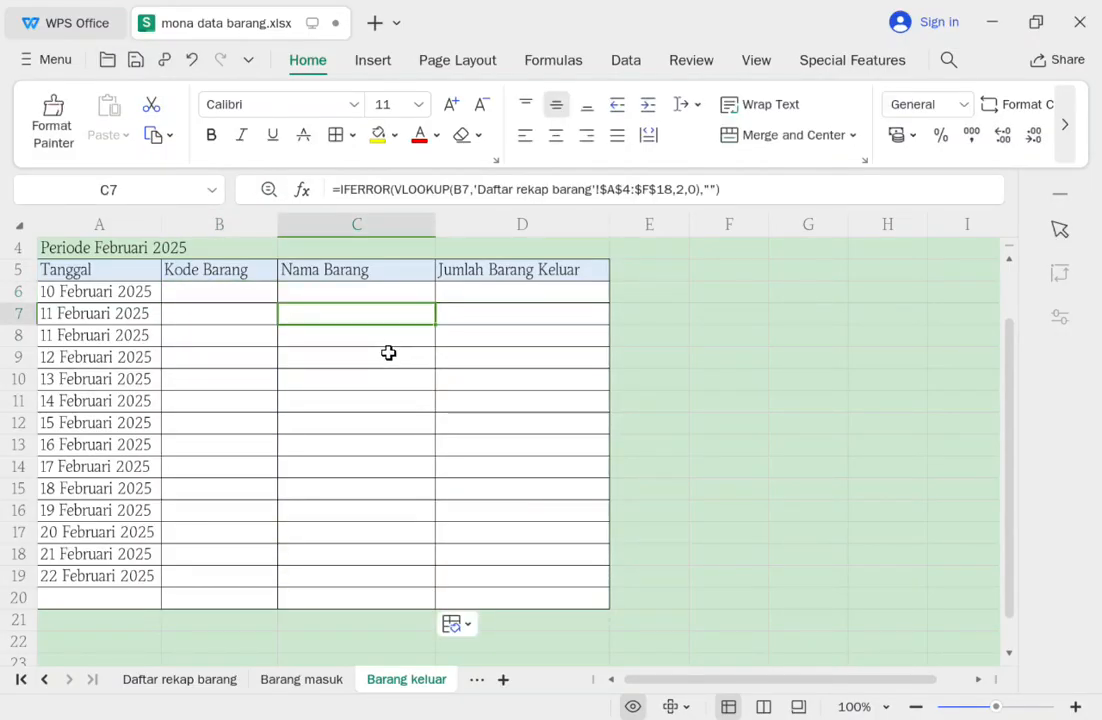
click(389, 355)
click(364, 396)
Enter the item code H-004 in B6 for the 10 Februari 2025 row of Barang keluar.
double_click(244, 294)
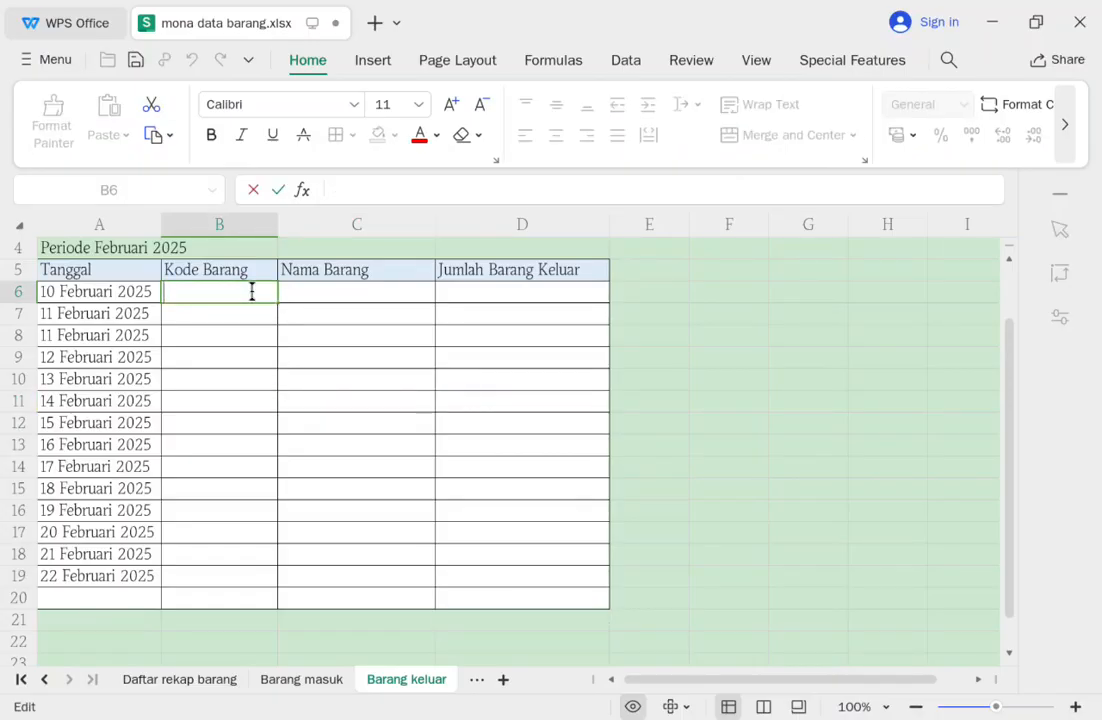
text(=)
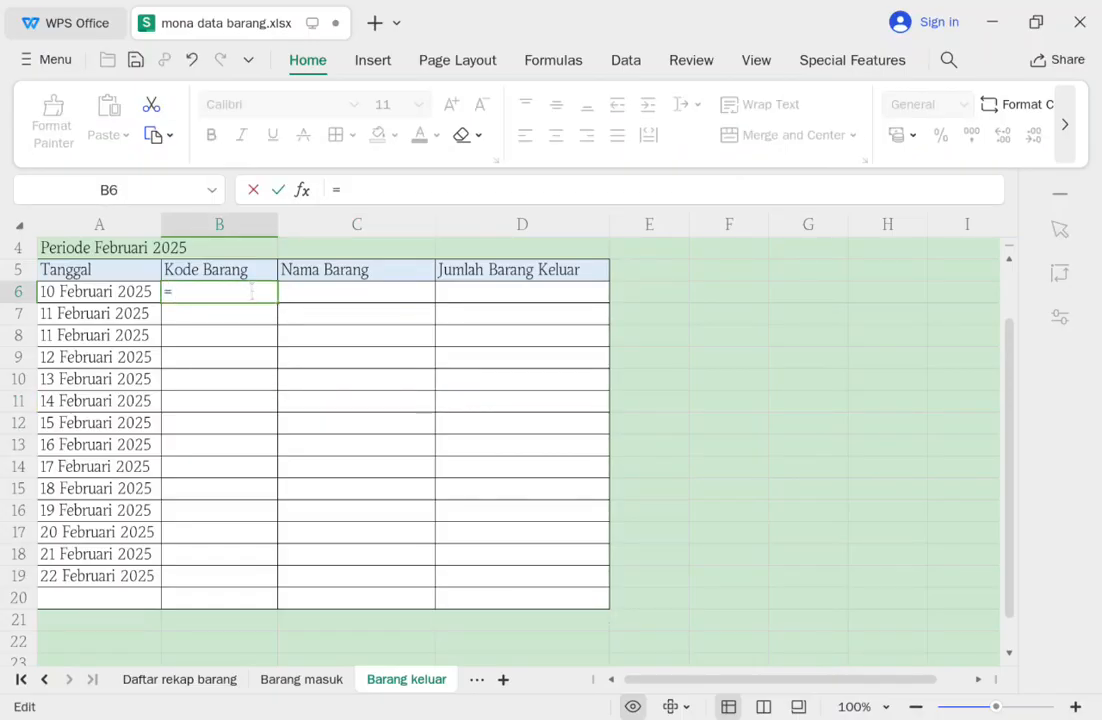
key(BackSpace)
text(H)
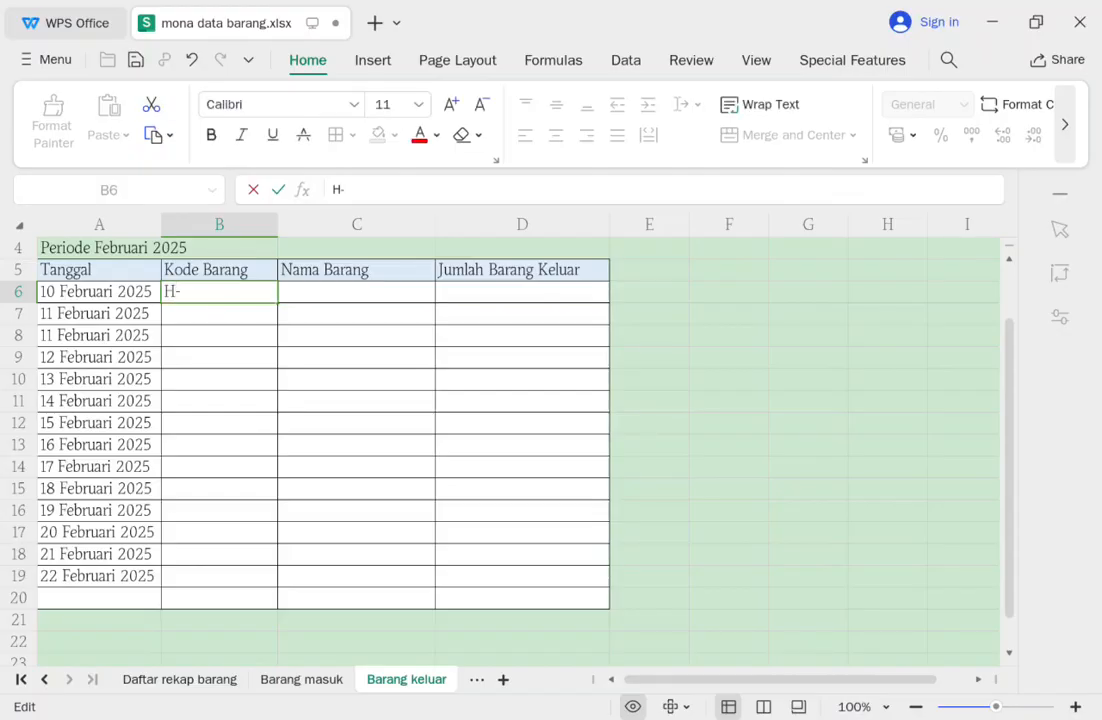
text(-004)
key(Tab)
text(Pixel)
key(Return)
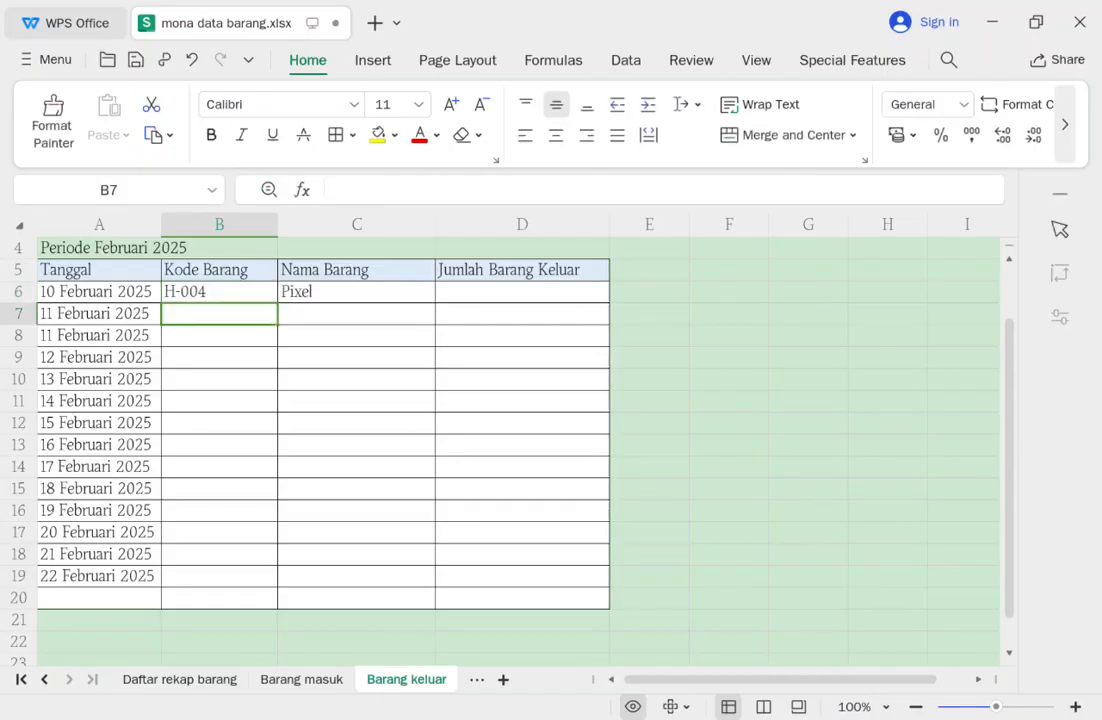
Enter the item codes H-005 in B7 and H-010 in B8 for the two 11 Februari 2025 rows.
text(H)
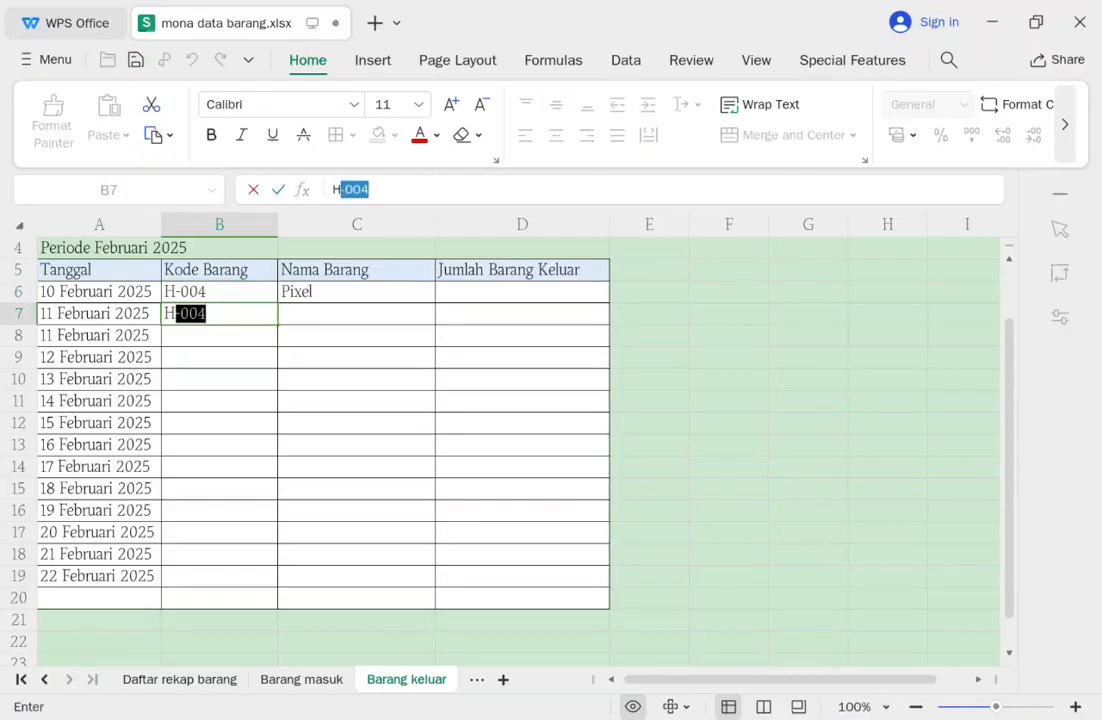
text(-005)
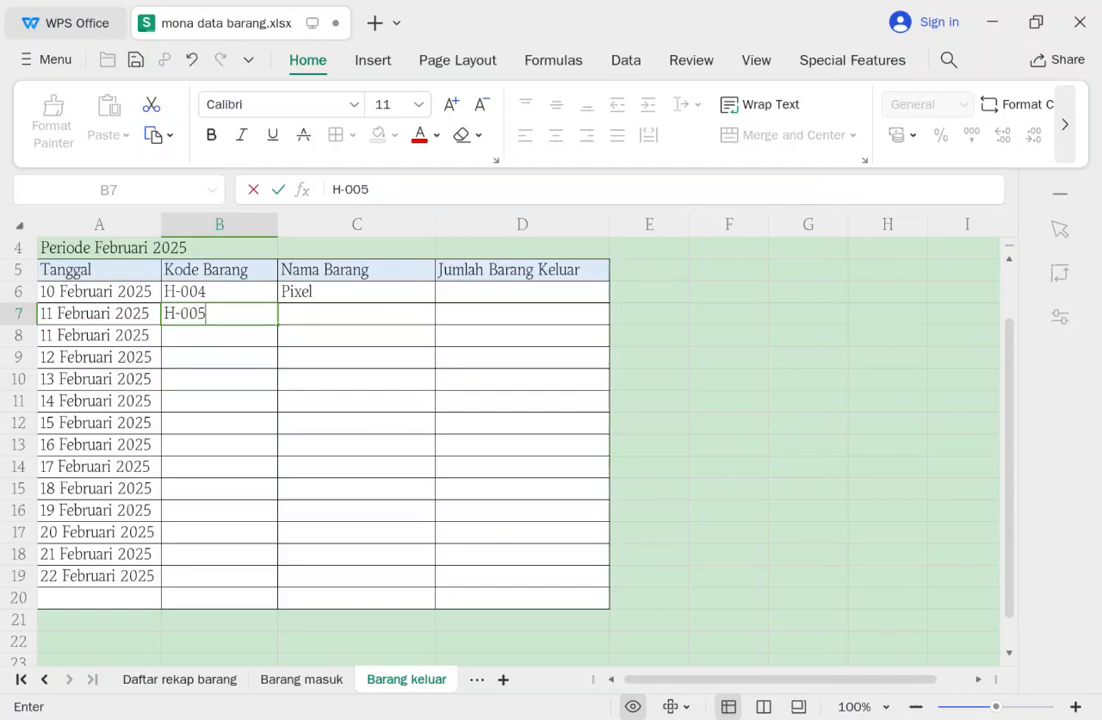
key(Tab)
text(Nokia)
key(Return)
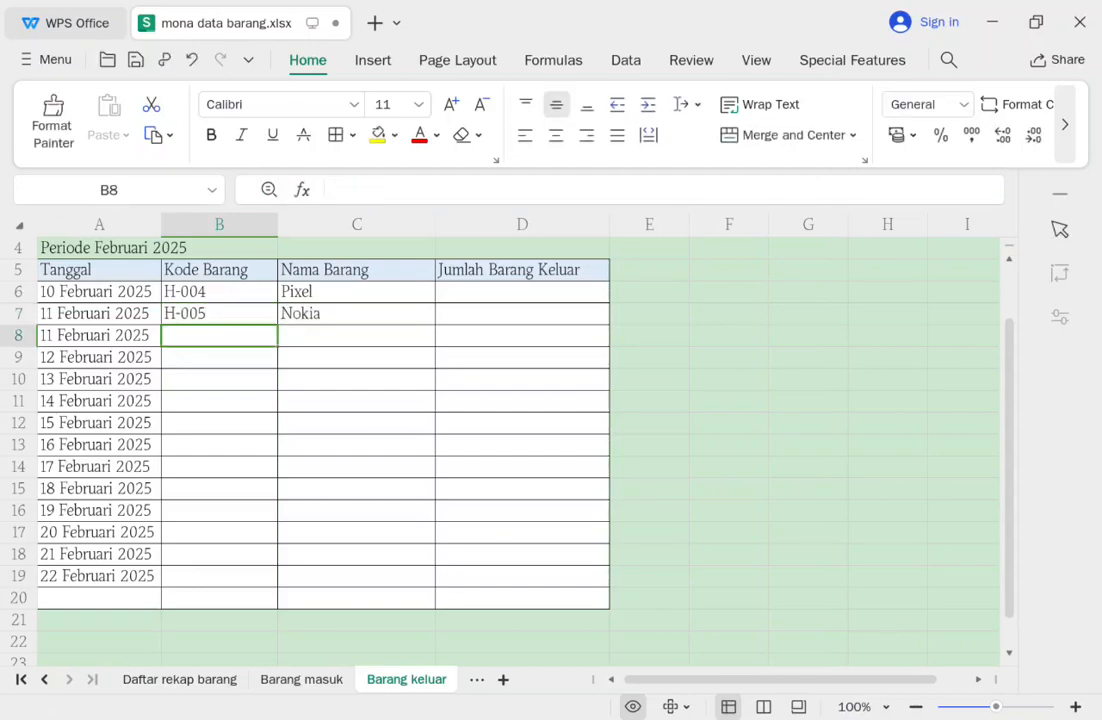
text(H-)
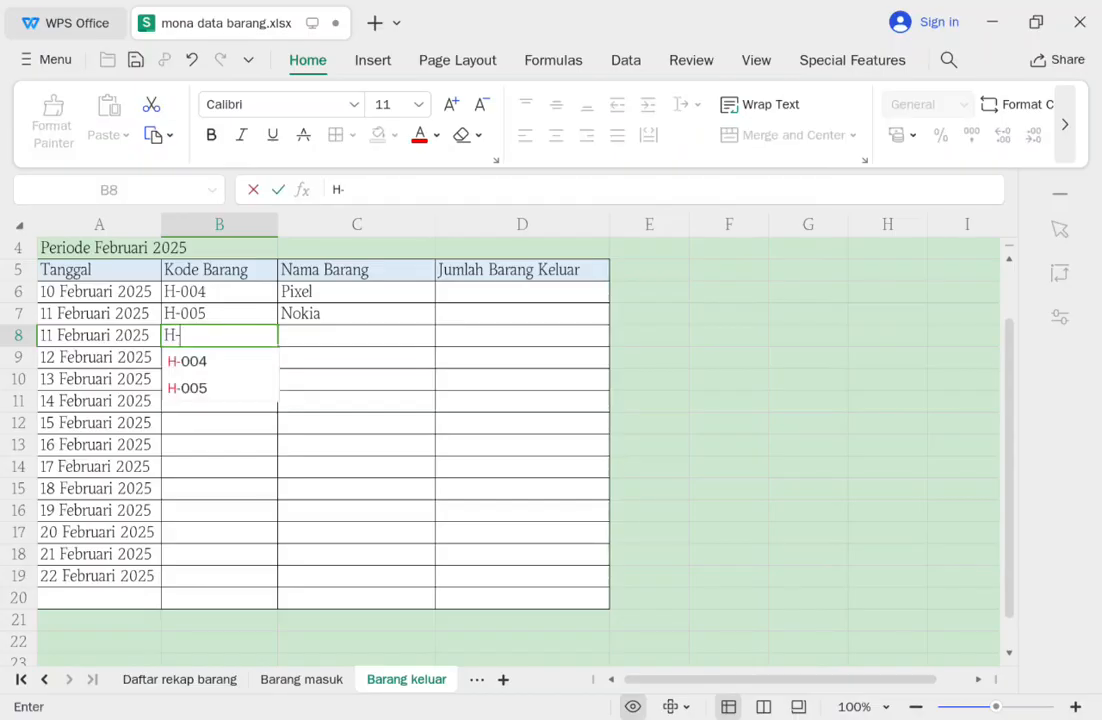
text(010)
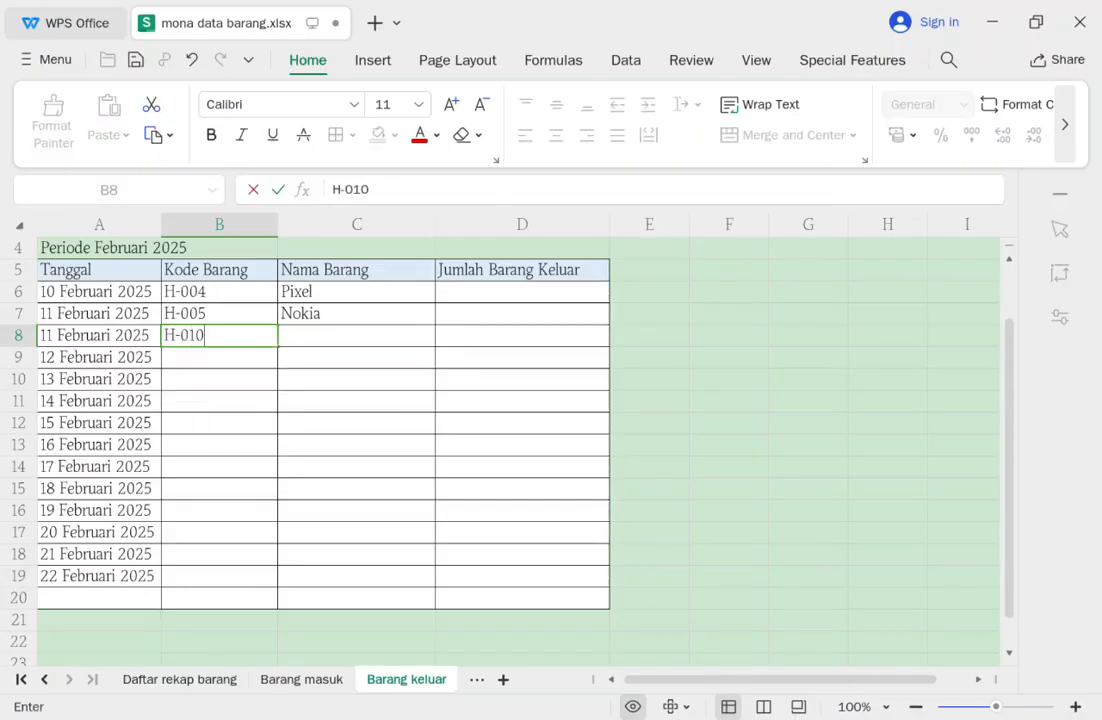
key(Tab)
text(Alcatel)
key(Return)
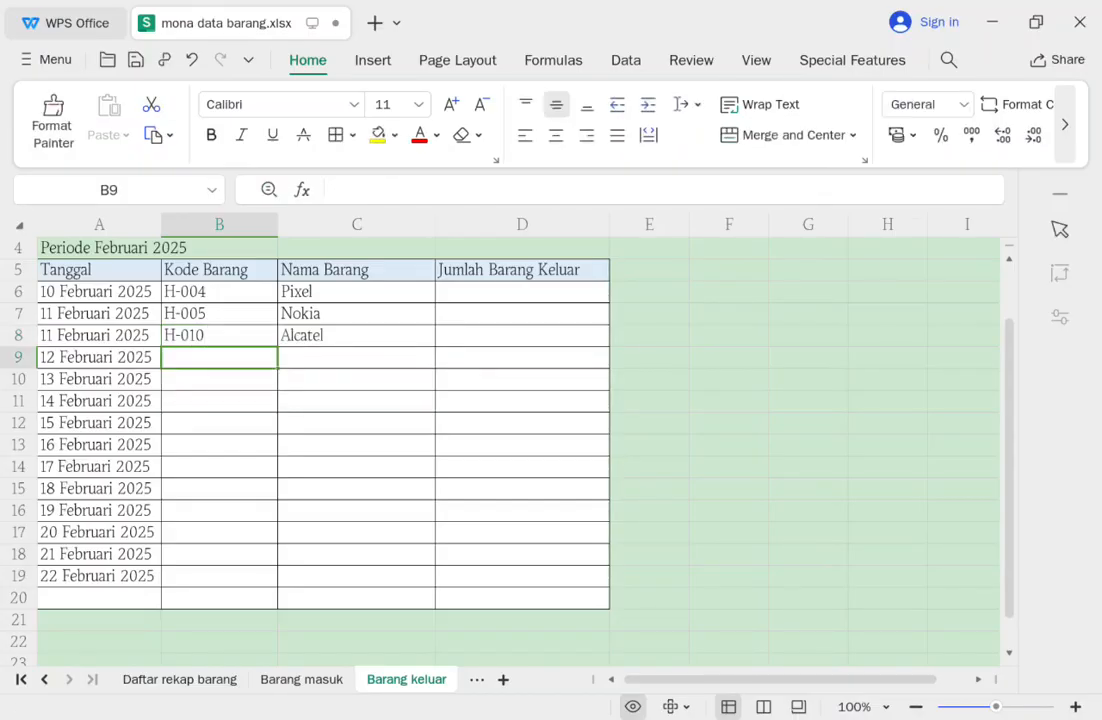
Enter the item code H-011 in B9 for the 12 Februari 2025 row.
text(H011)
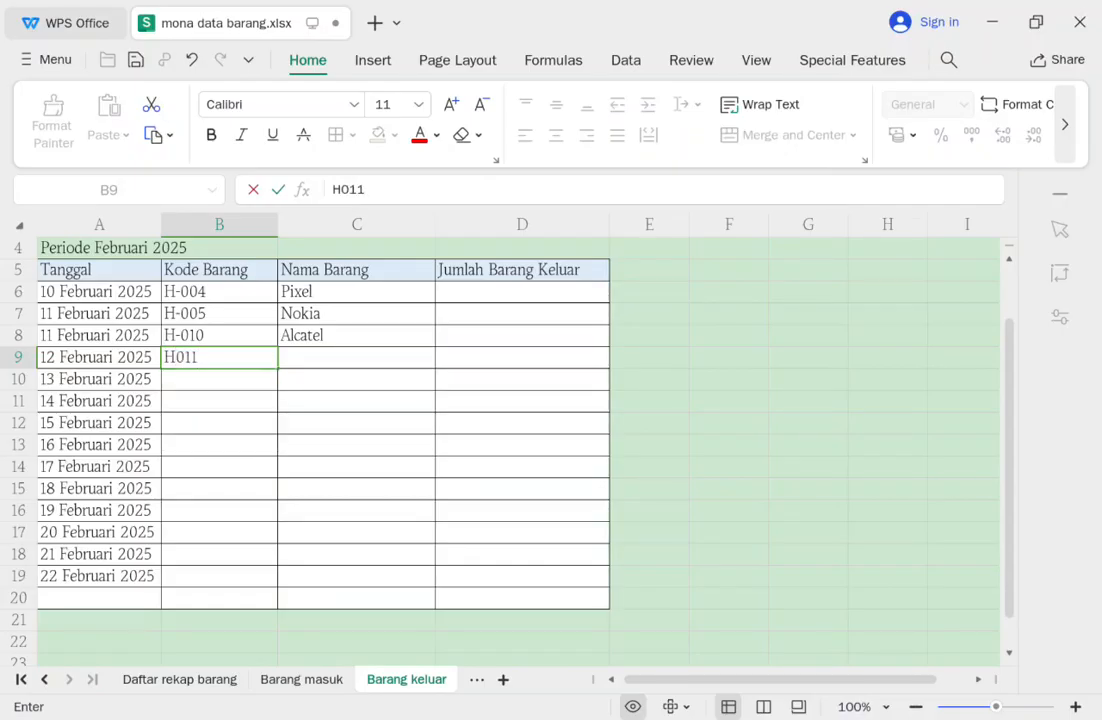
key(BackSpace)
key(BackSpace)
key(BackSpace)
text(-)
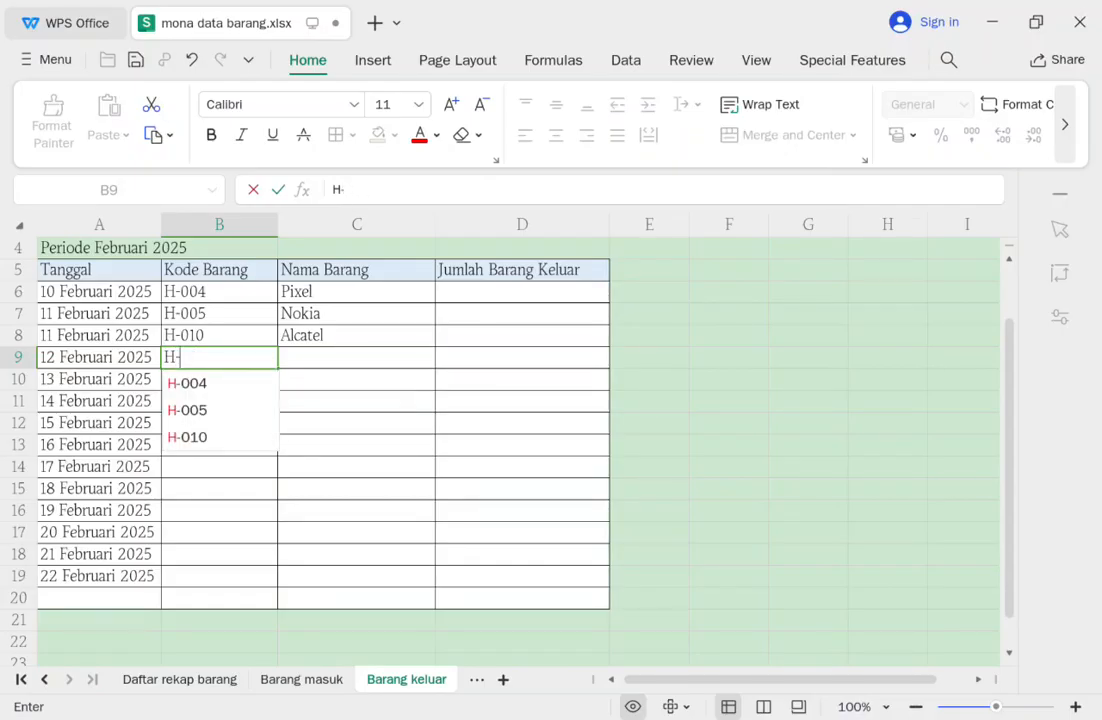
text(011)
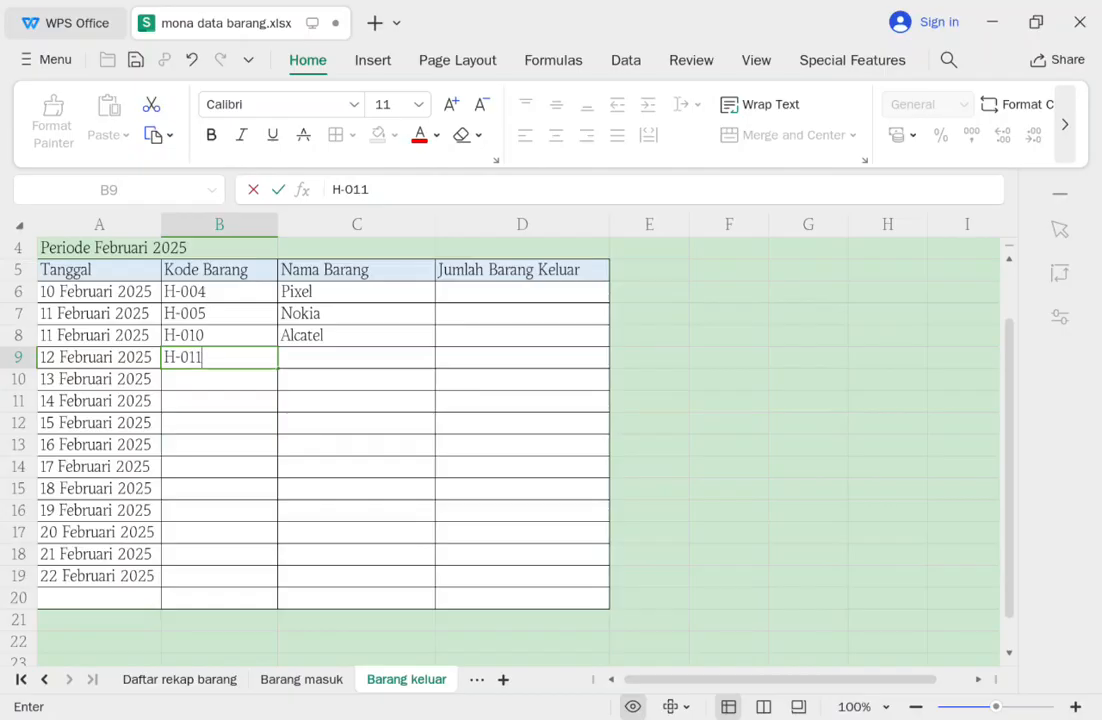
key(Return)
Enter the item code H-012 in B10 for the 13 Februari 2025 row.
text(H-022)
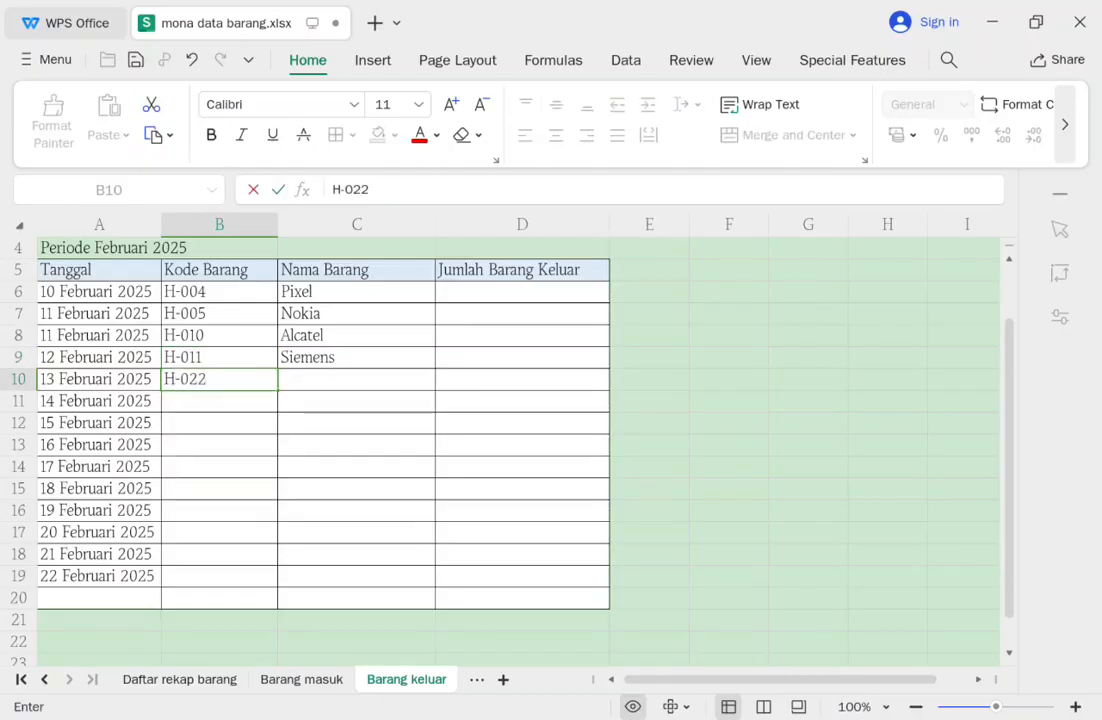
key(BackSpace)
key(BackSpace)
text(12)
key(Return)
Enter the item code H-001 in B11 for the 14 Februari 2025 row.
text(-)
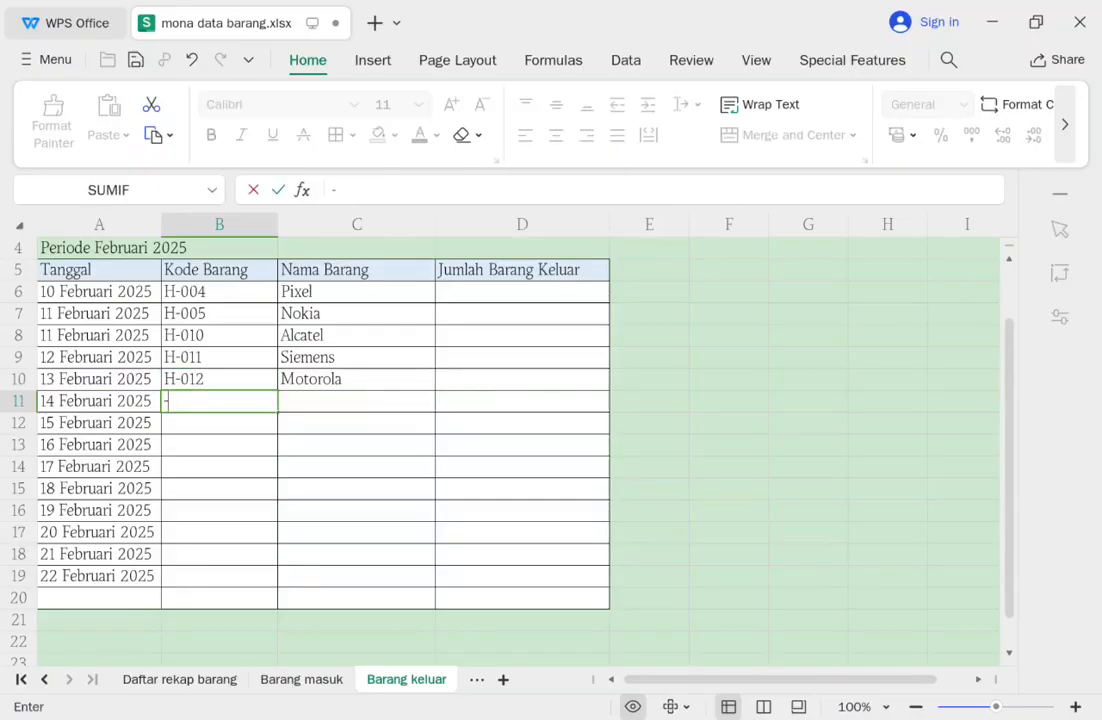
key(BackSpace)
text(H-)
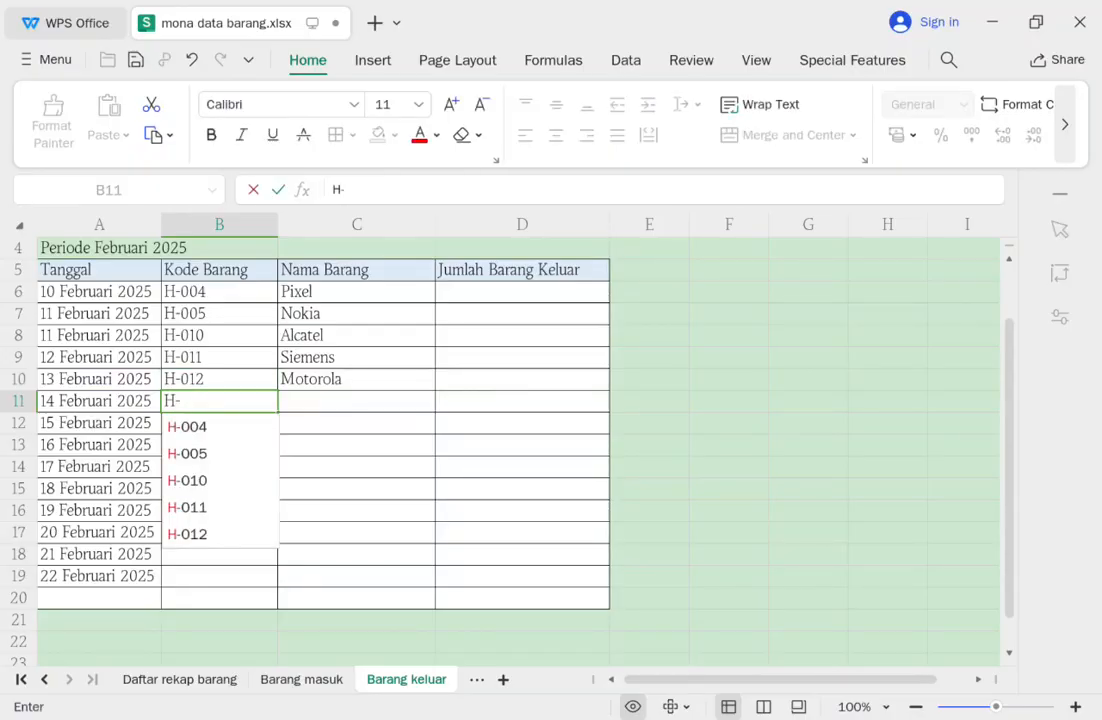
text(001)
key(Return)
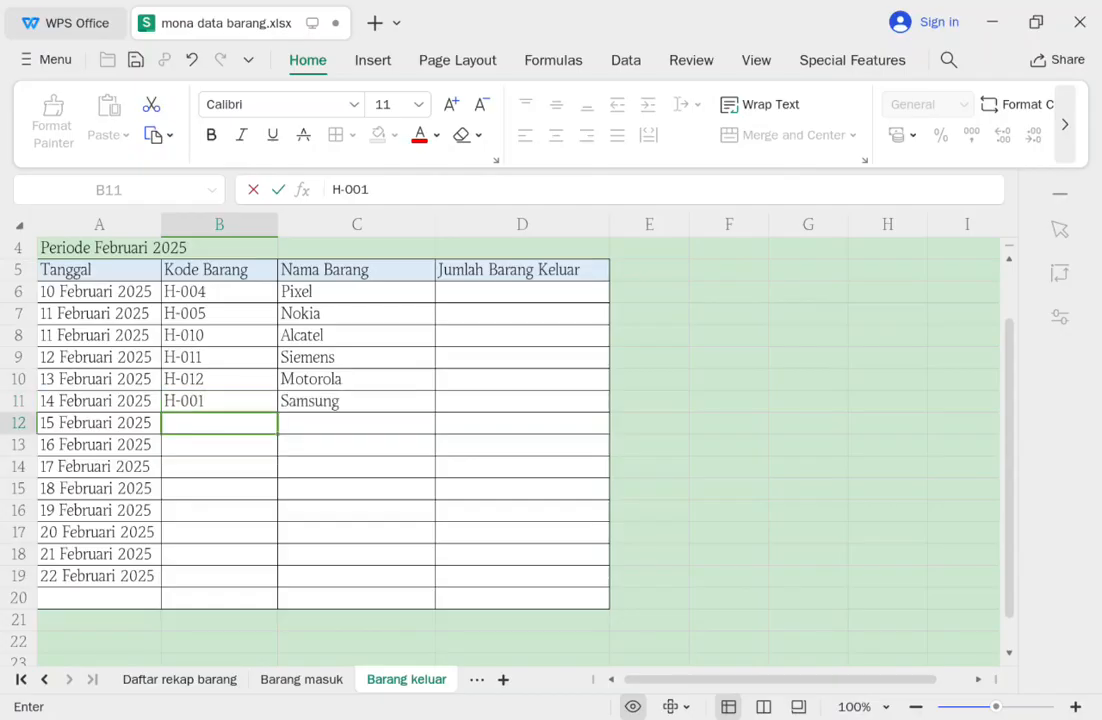
Enter the item codes H-007 in B12 and H-009 in B13 for 15 and 16 Februari 2025.
text(H-00)
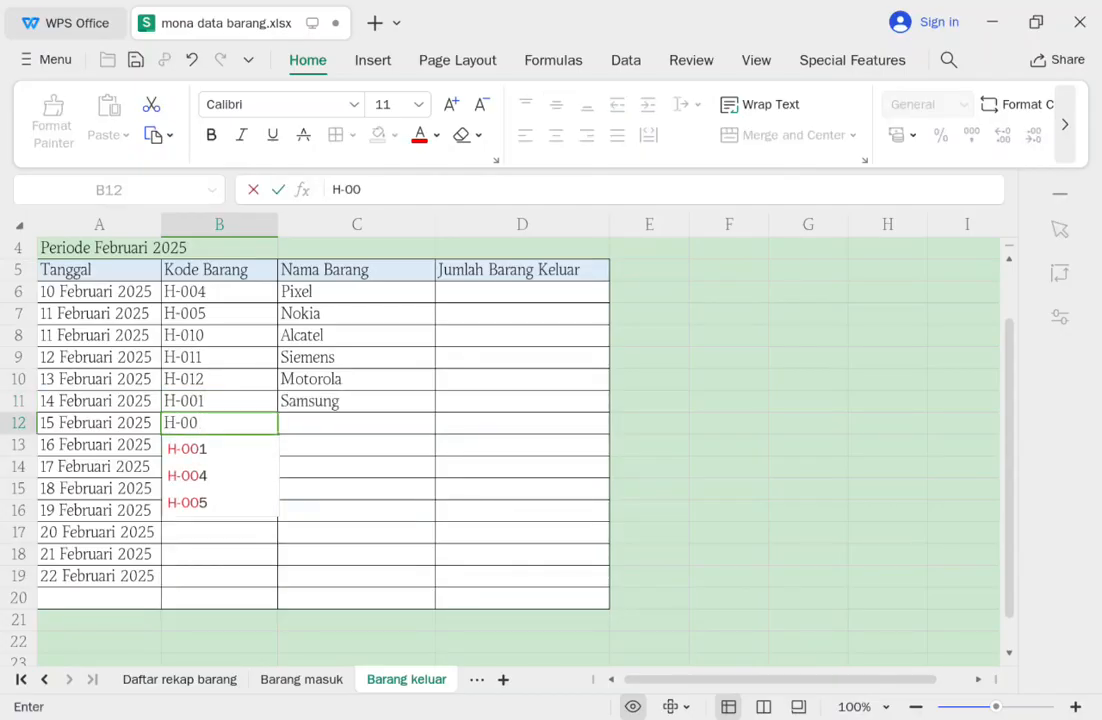
text(7)
key(Return)
text(H)
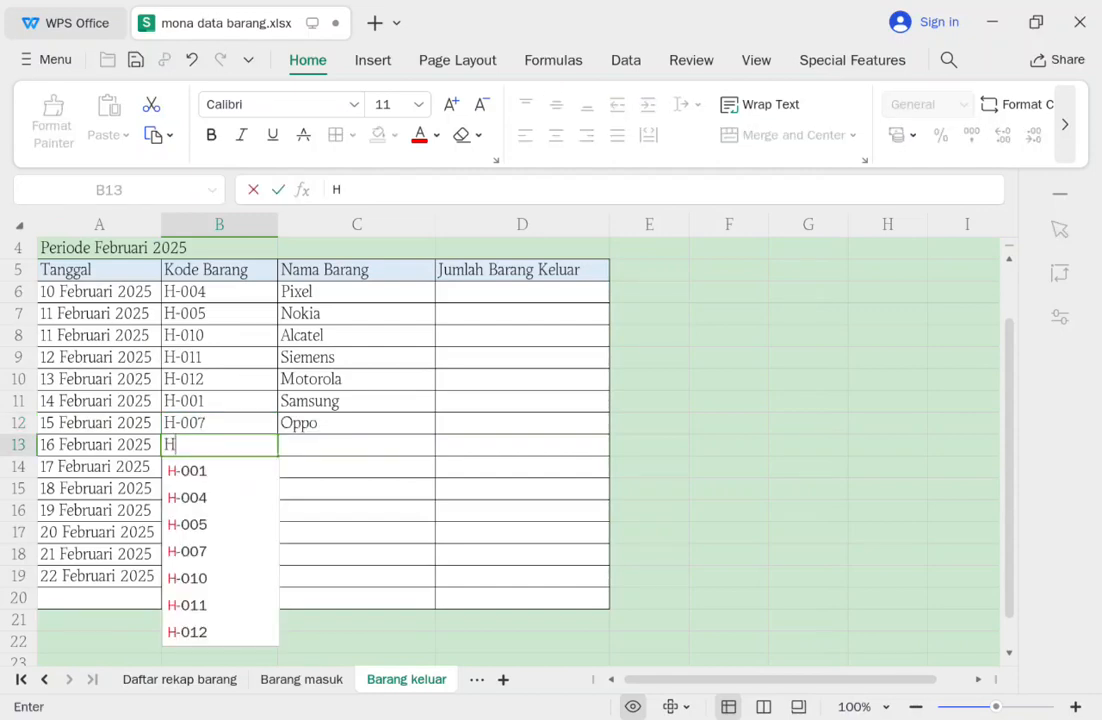
text(-009)
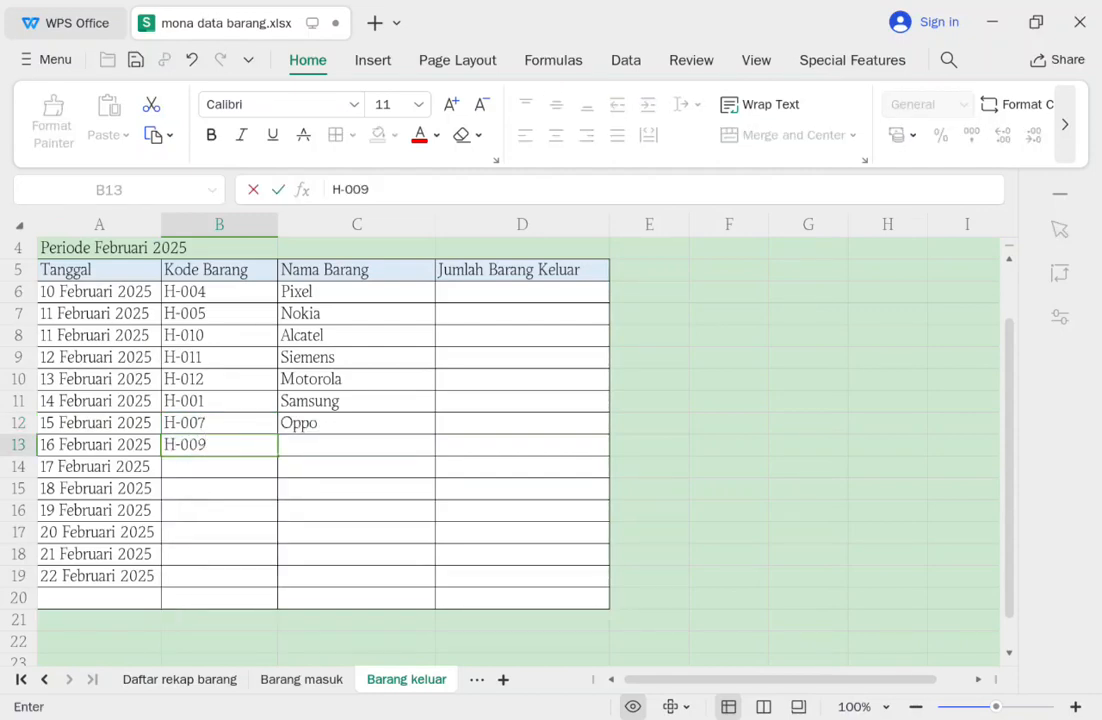
key(Return)
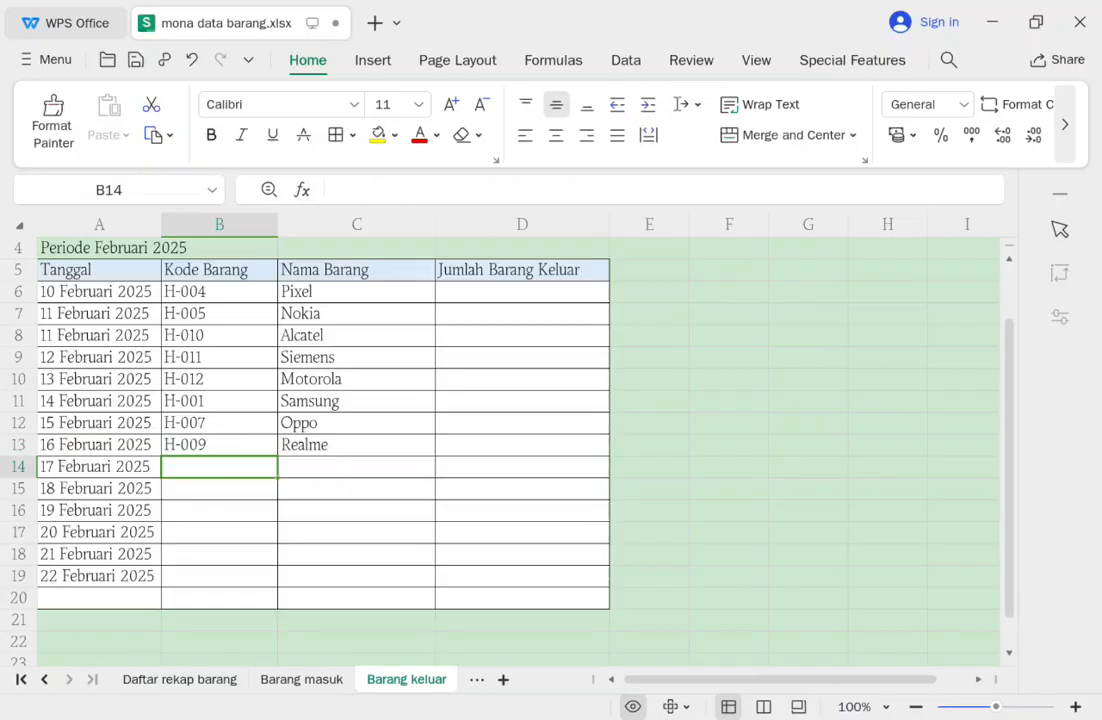
Enter the item codes H-006 in B14 and H-015 in B15 for 17 and 18 Februari 2025.
text(H-0)
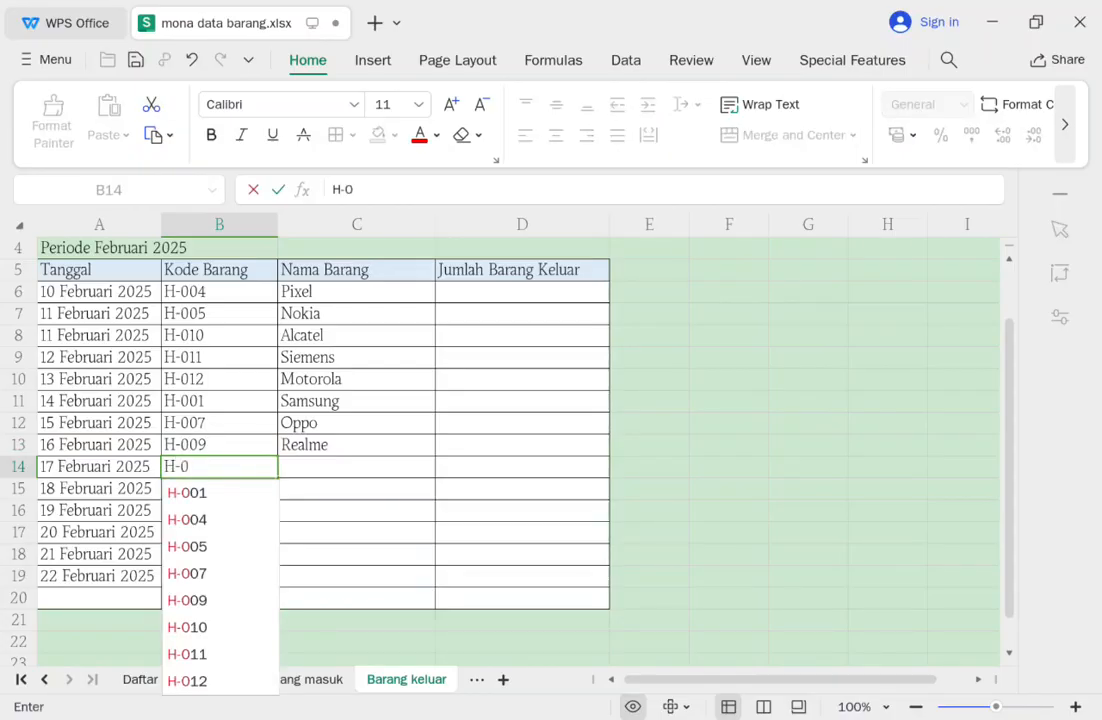
text(06)
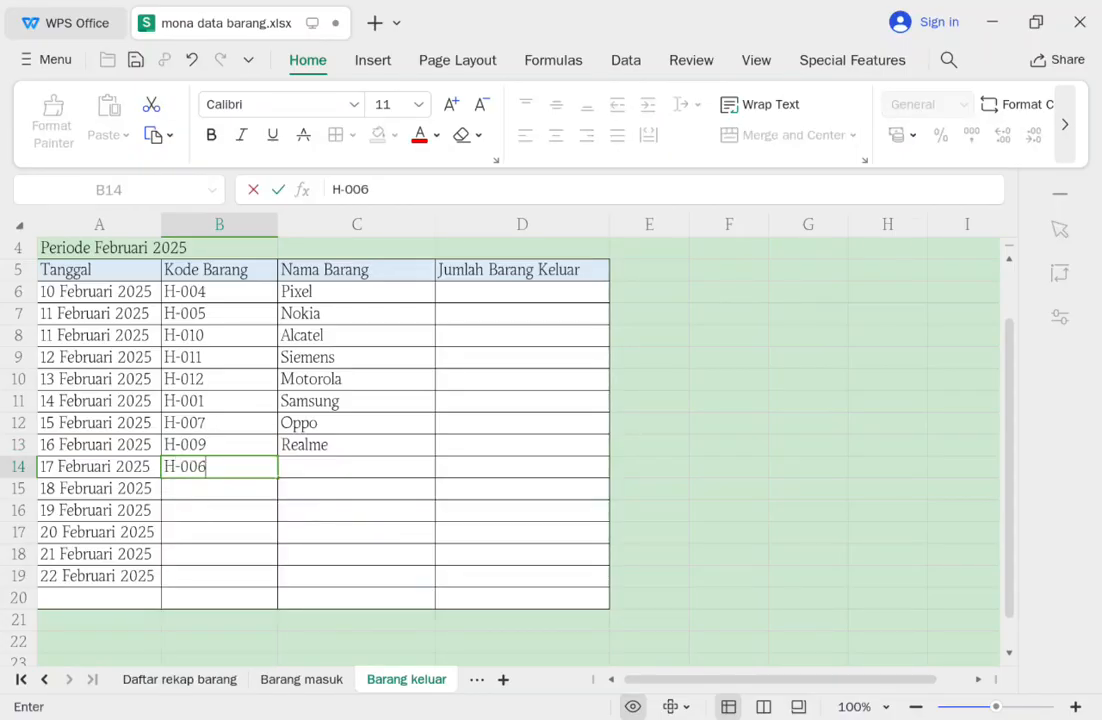
key(Return)
text(H-)
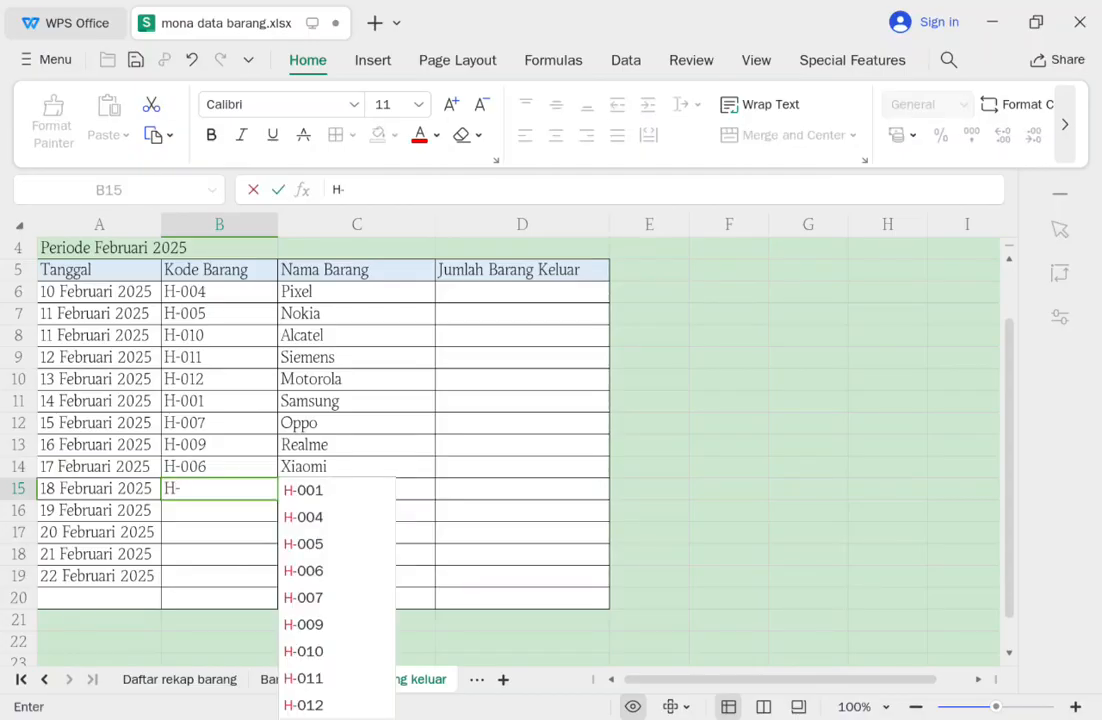
text(015)
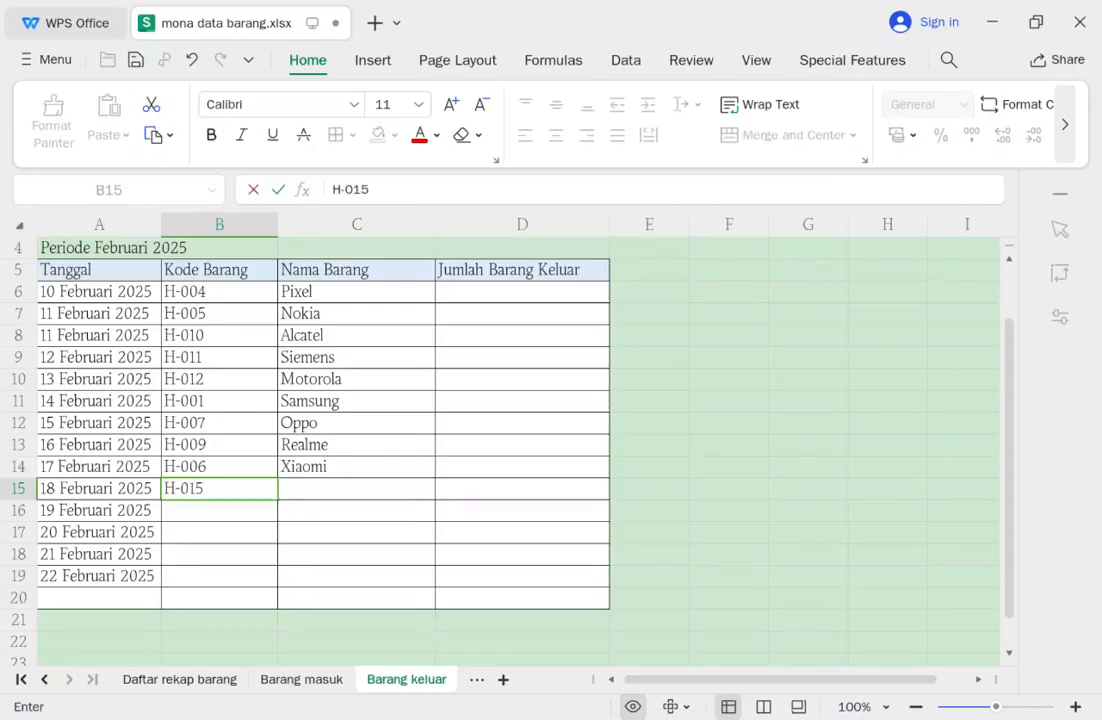
key(Return)
Enter the item codes H-013 in B16 and H-008 in B17 for 19 and 20 Februari 2025.
text(H-0)
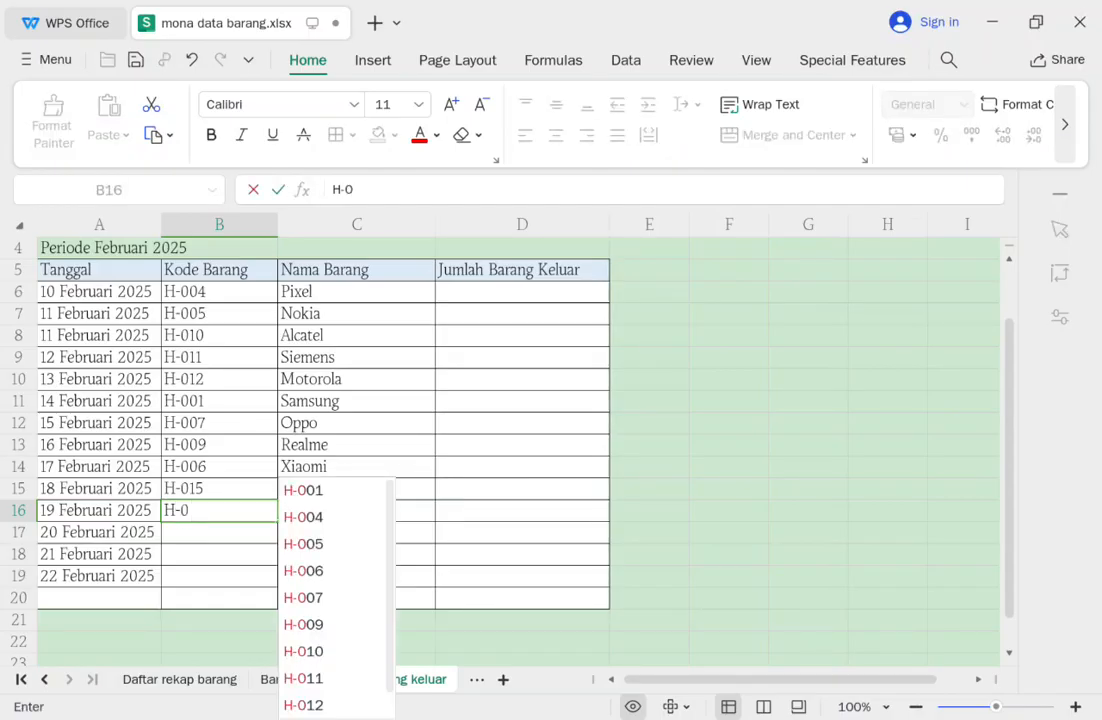
text(13)
key(Return)
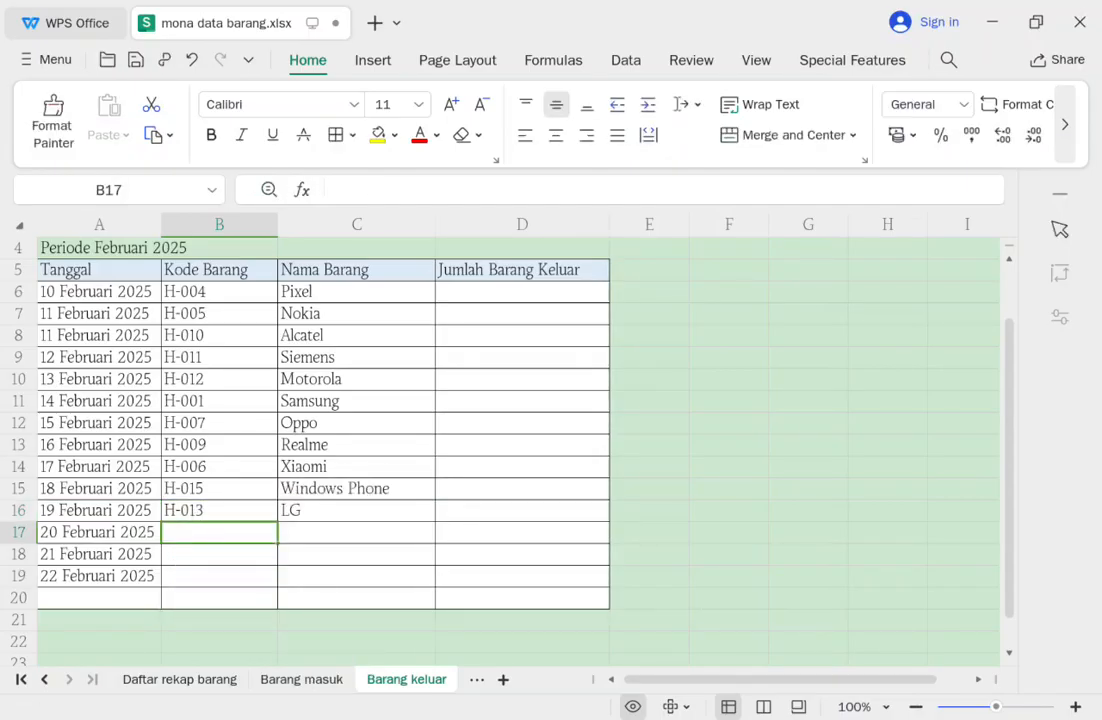
text(H0)
key(BackSpace)
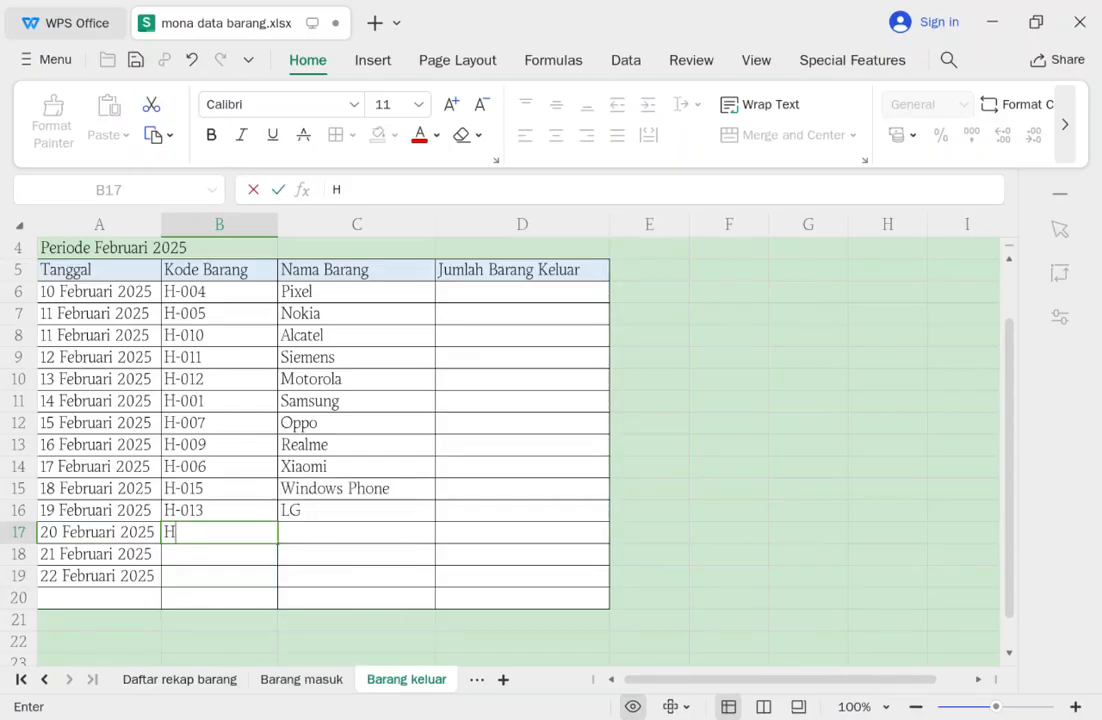
text(-00)
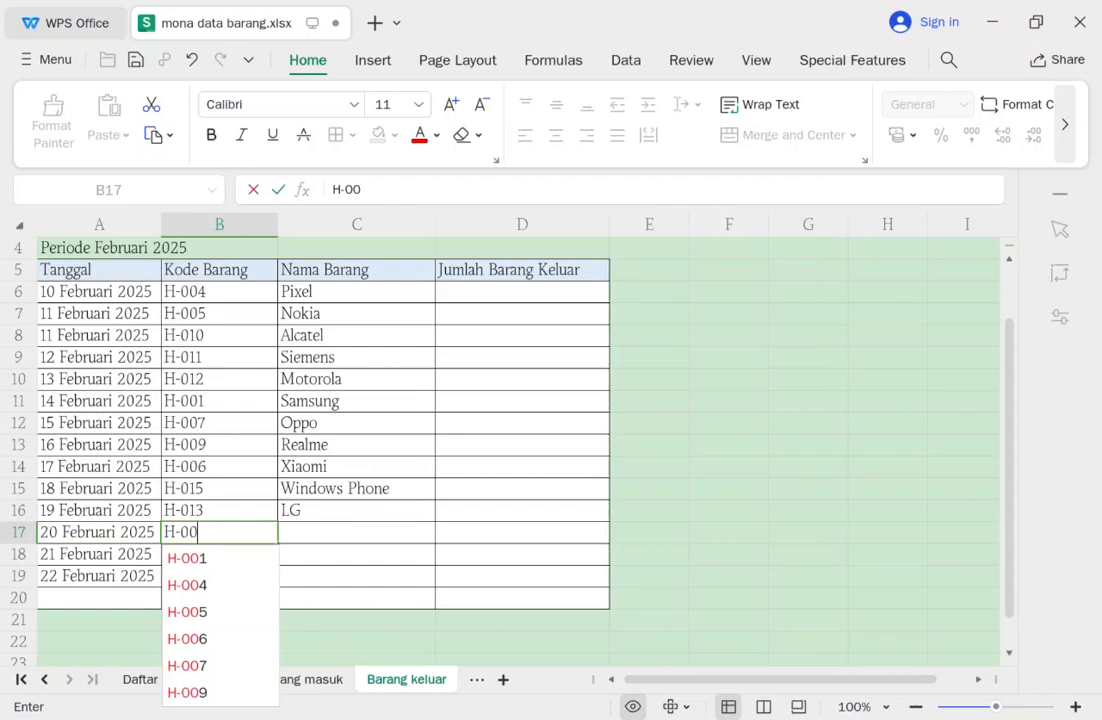
text(8)
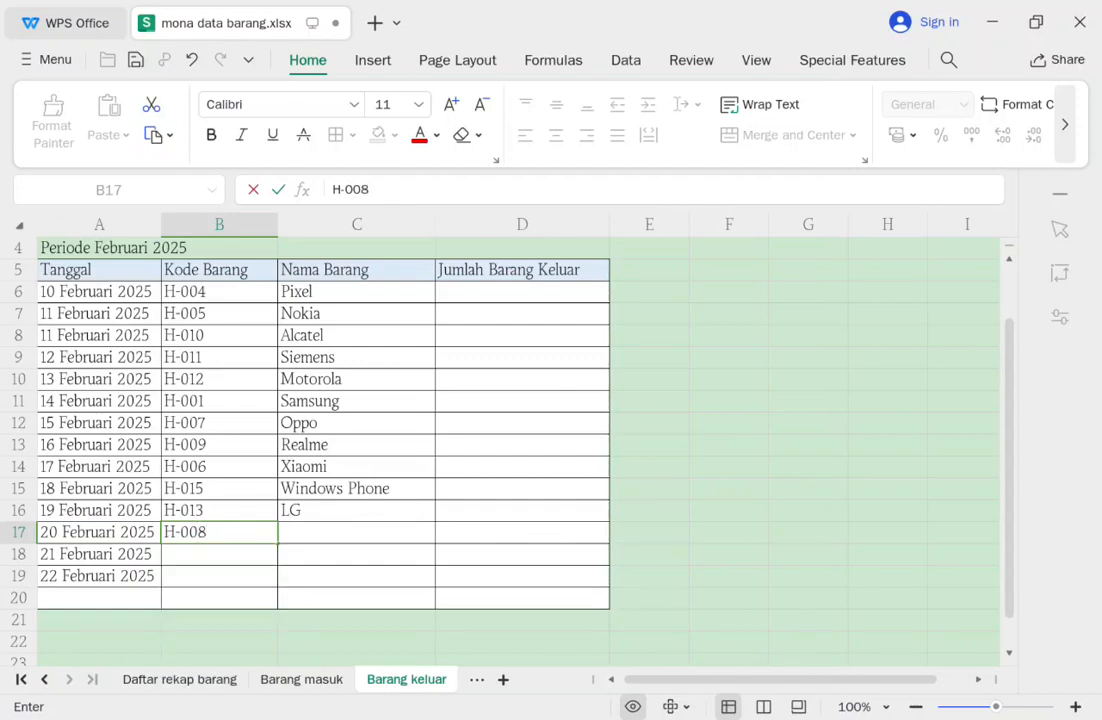
key(Return)
Enter the item codes H-003 in B18 and H-014 in B19 for 21 and 22 Februari 2025.
text(H-00)
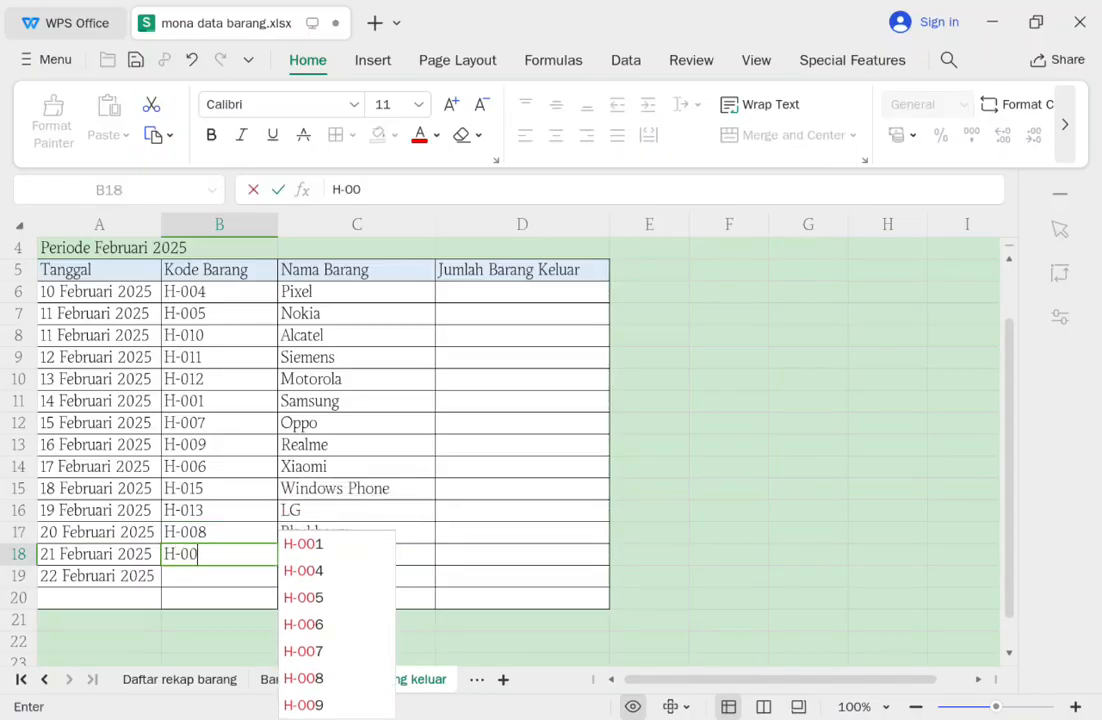
text(3)
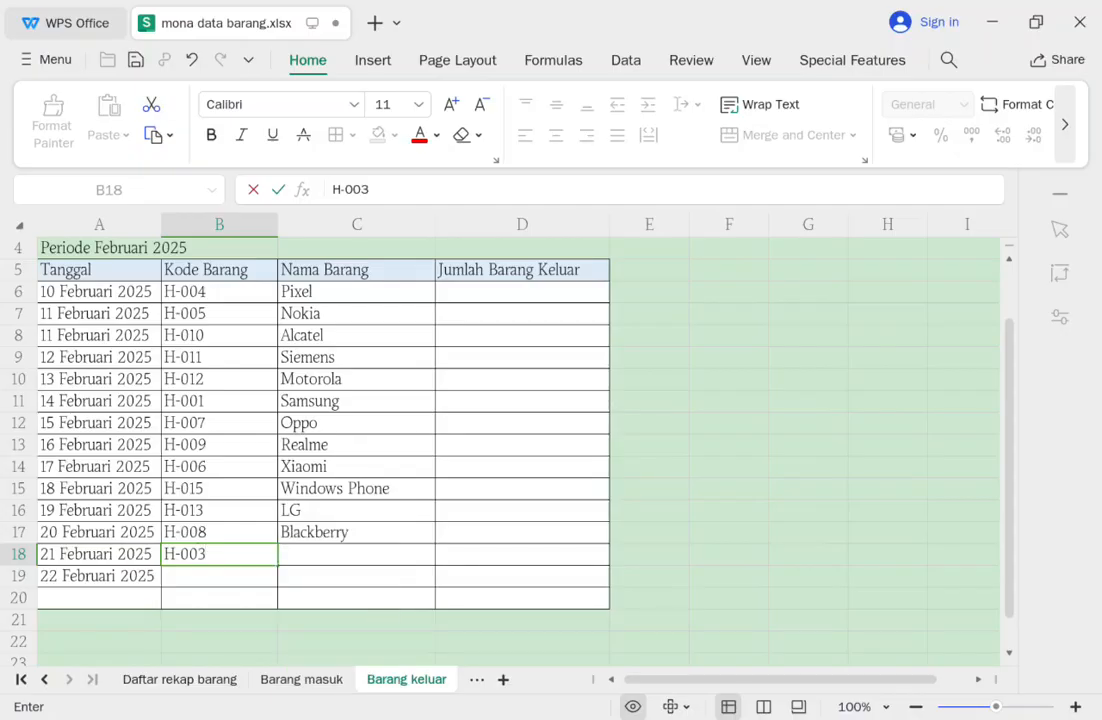
key(Return)
text(H-)
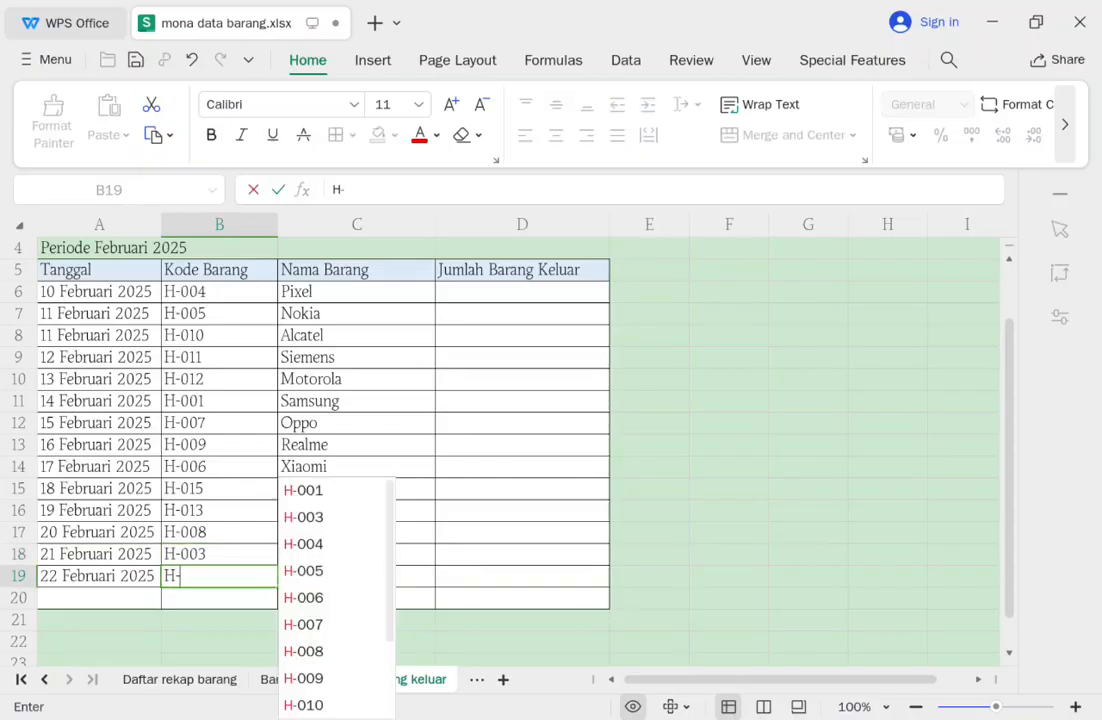
text(0)
text(14)
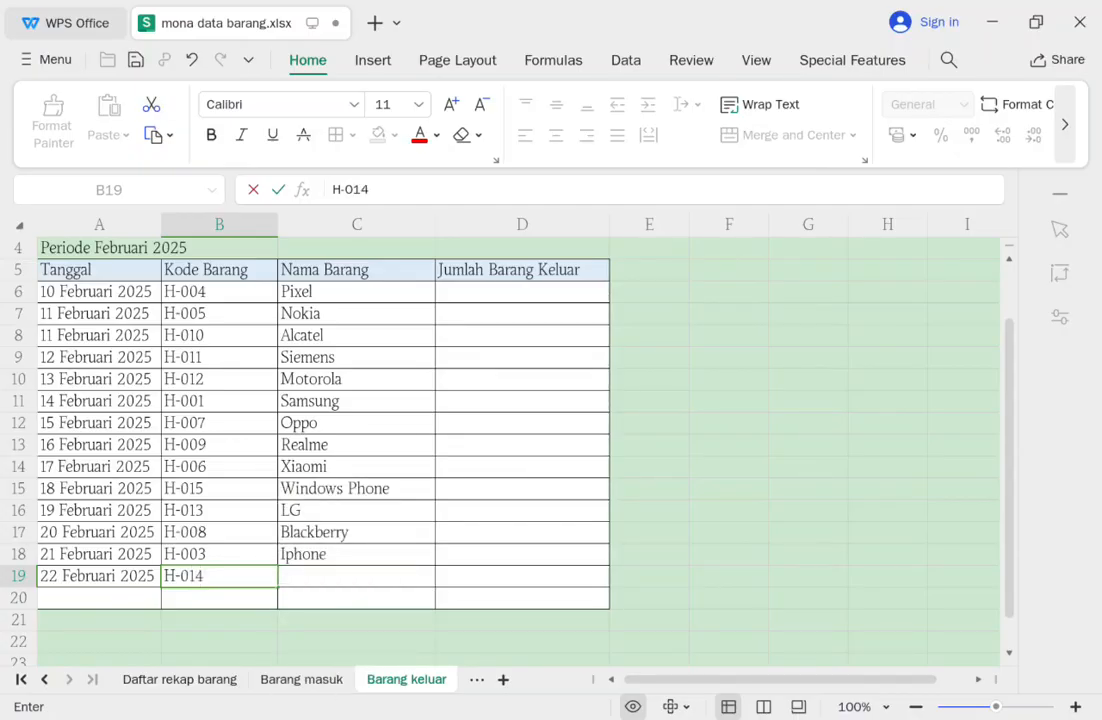
key(Return)
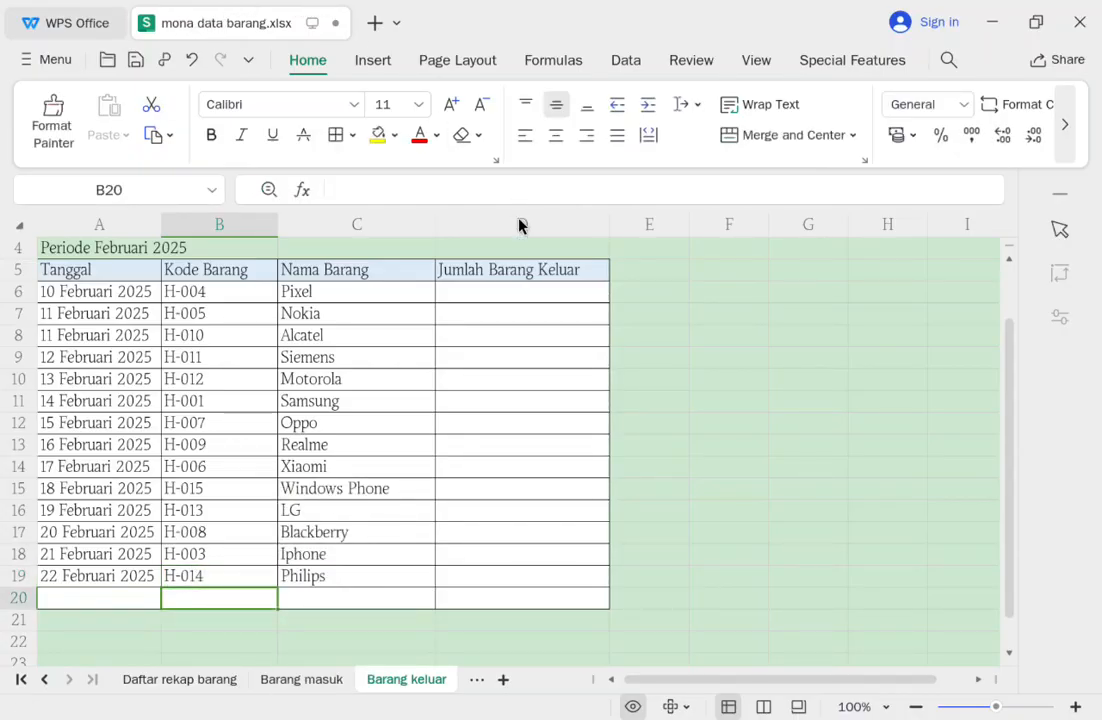
Enter the formula =RANDBETWEEN(10,50) in D6 under Jumlah Barang Keluar.
click(543, 300)
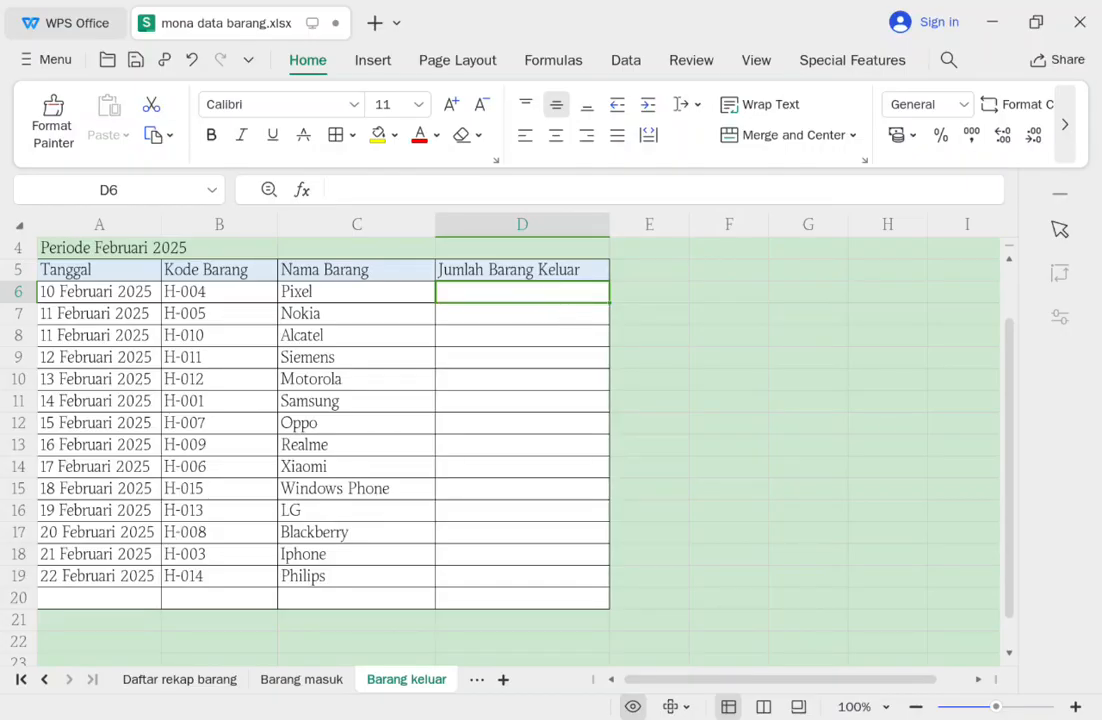
scroll(551, 303, up, 1)
scroll(551, 298, down, 1)
double_click(552, 290)
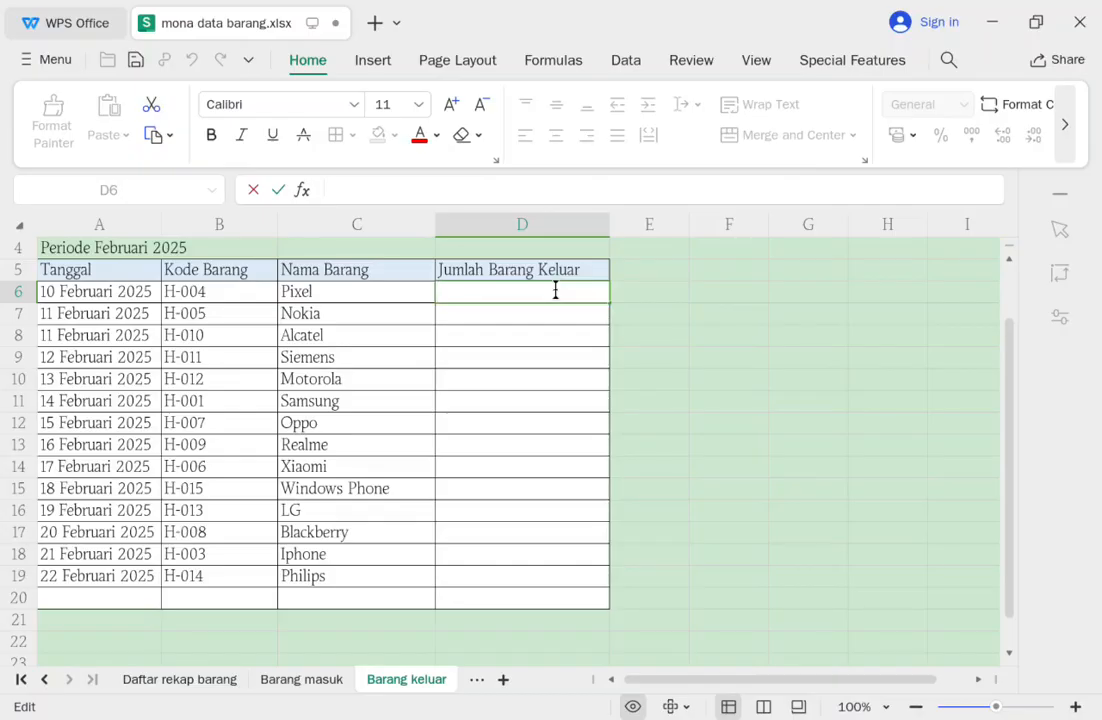
text(=)
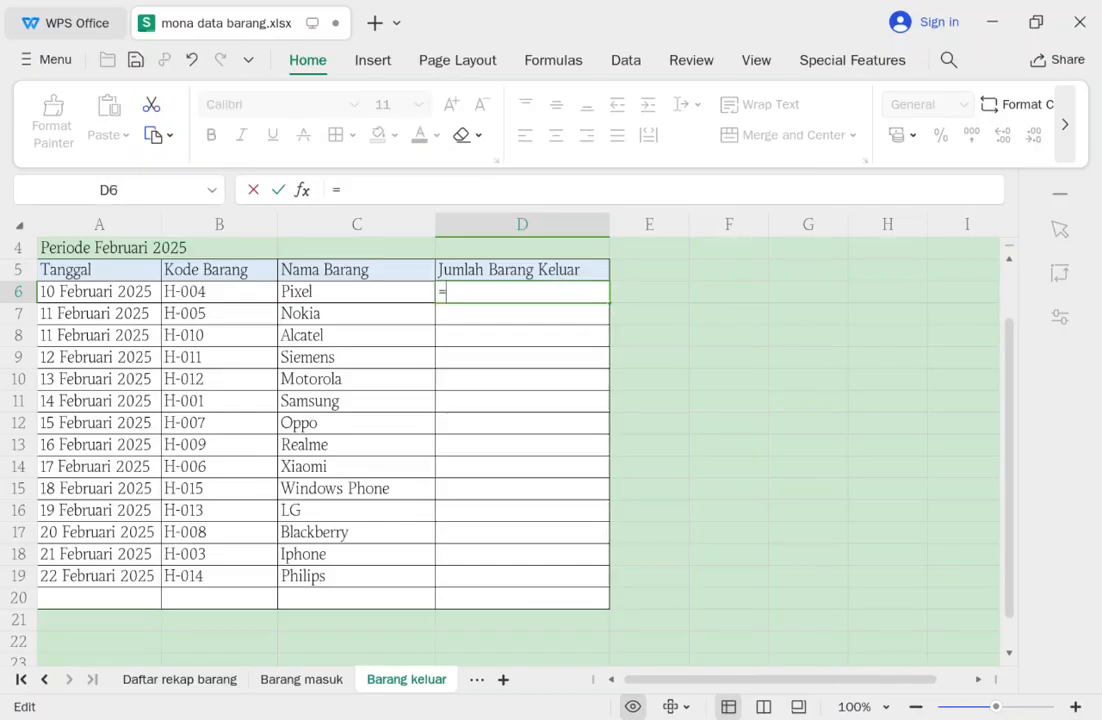
text(RAND)
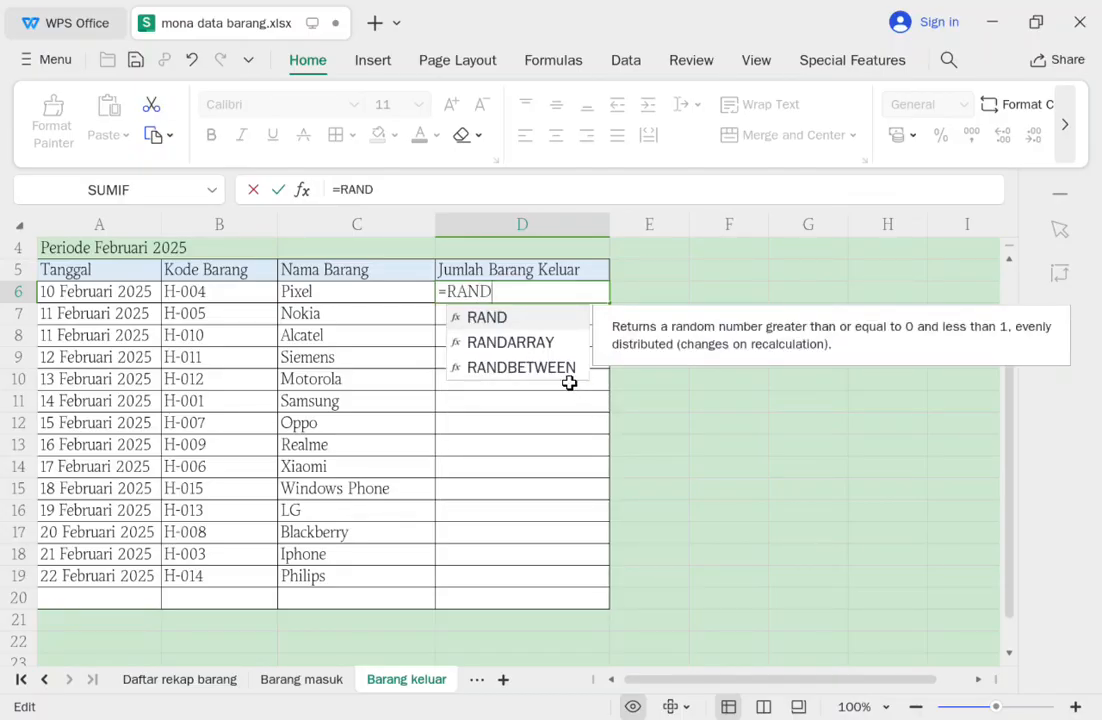
double_click(556, 382)
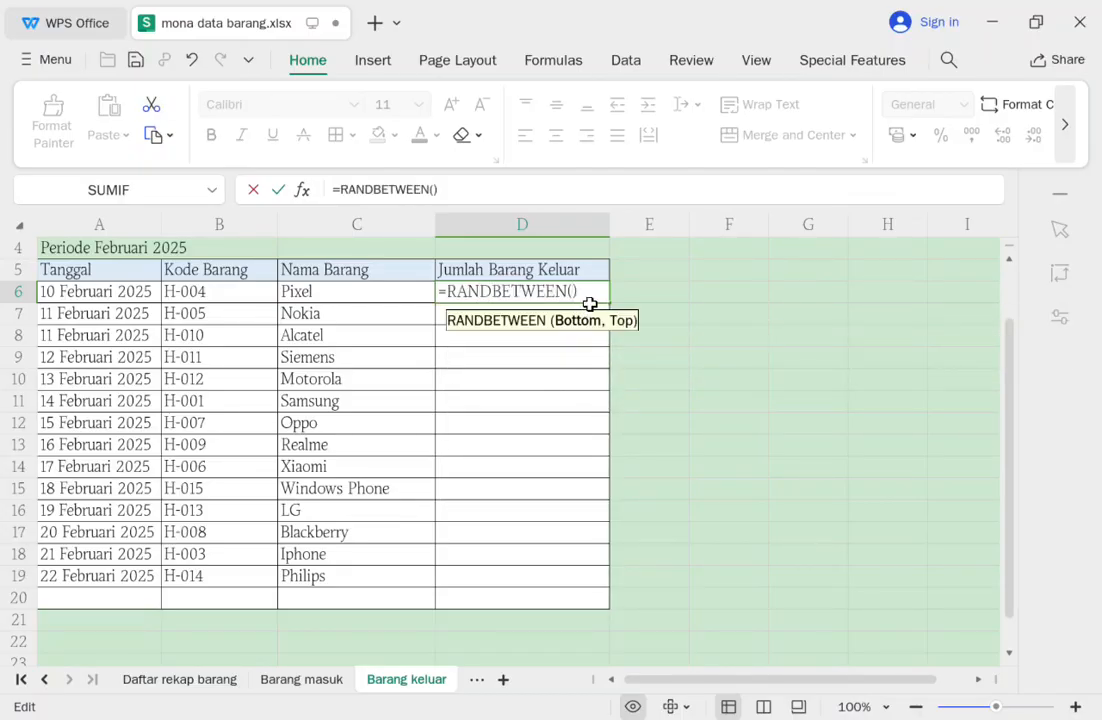
text(10,50)
key(Return)
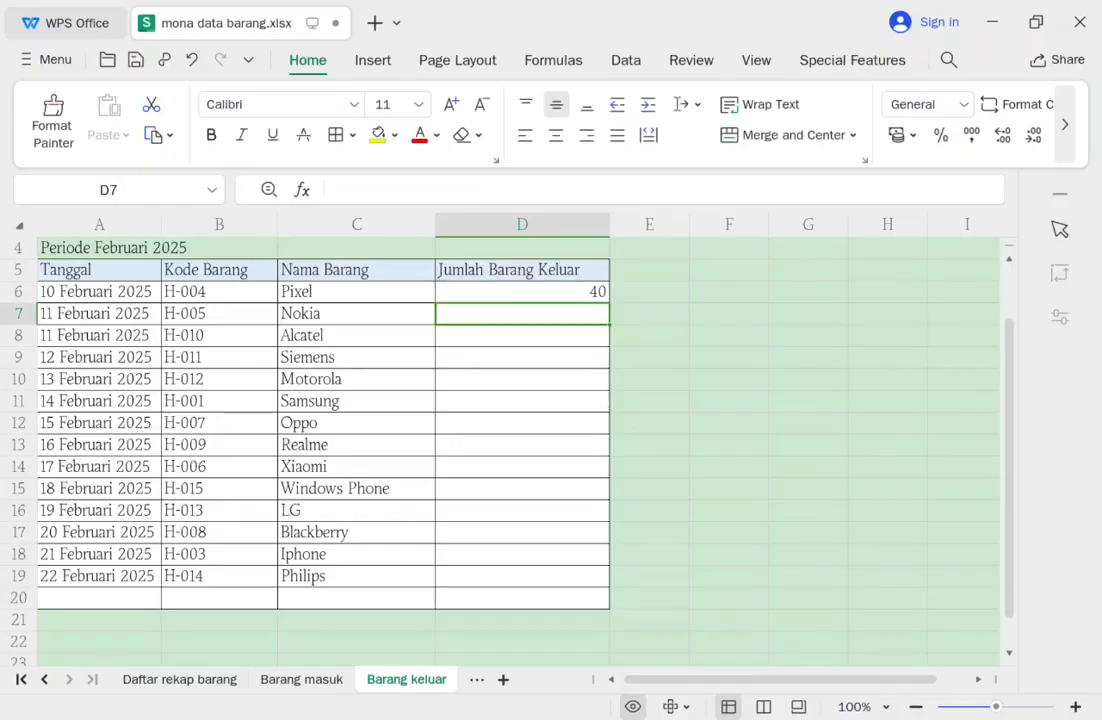
Fill the RANDBETWEEN formula from D6 down through D20 in the Jumlah Barang Keluar column.
click(560, 291)
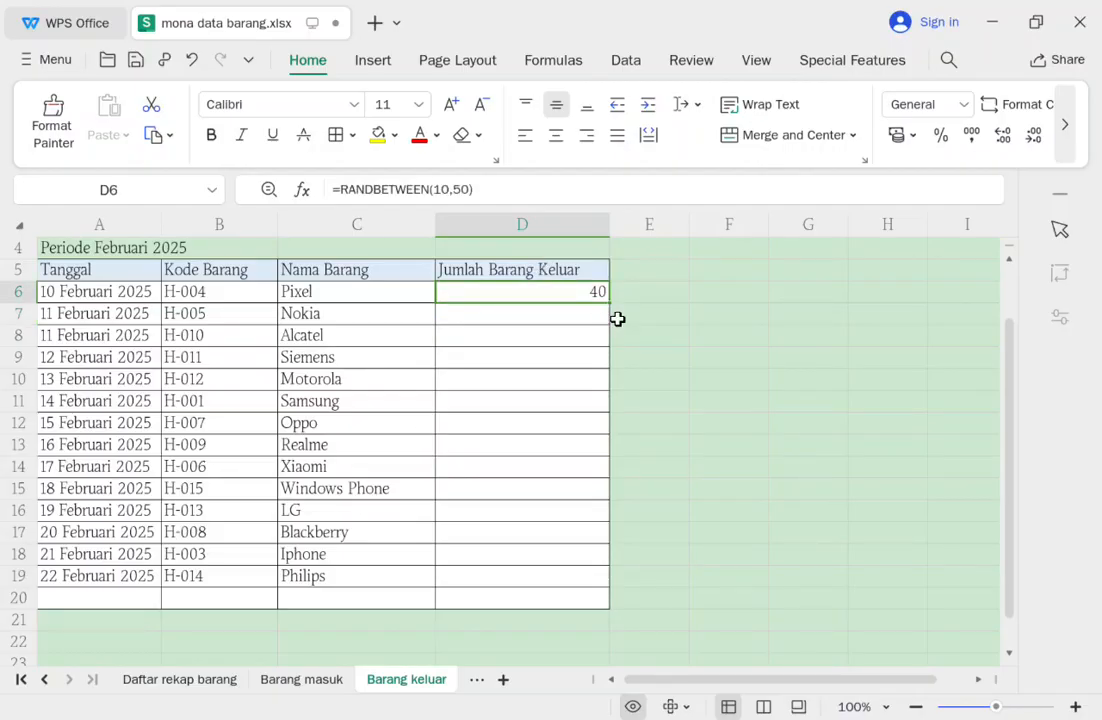
drag(607, 301, 600, 603)
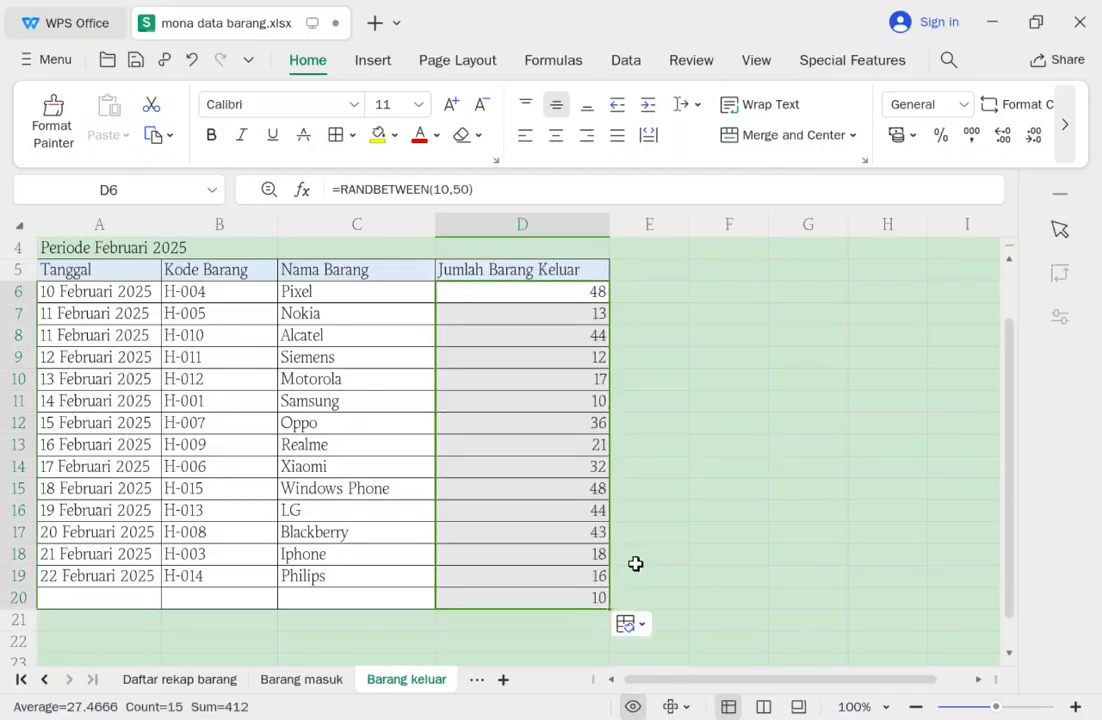
click(674, 470)
Clear the quantity in D20, the table's last row without a date or item code.
scroll(513, 413, down, 1)
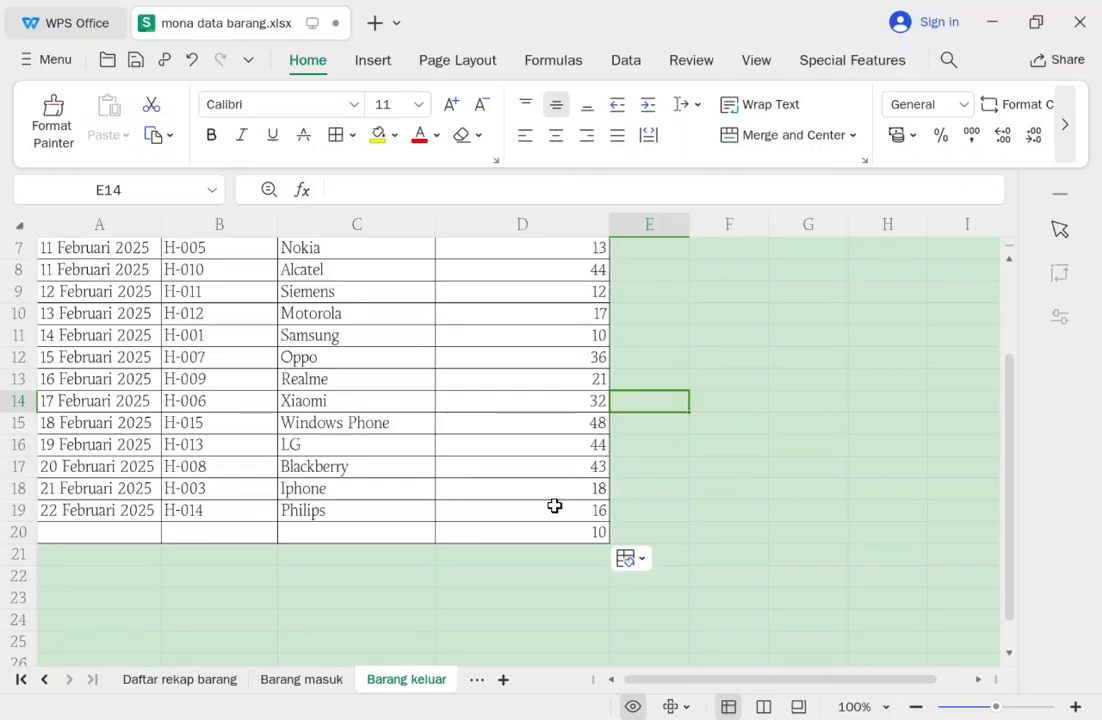
click(552, 527)
key(BackSpace)
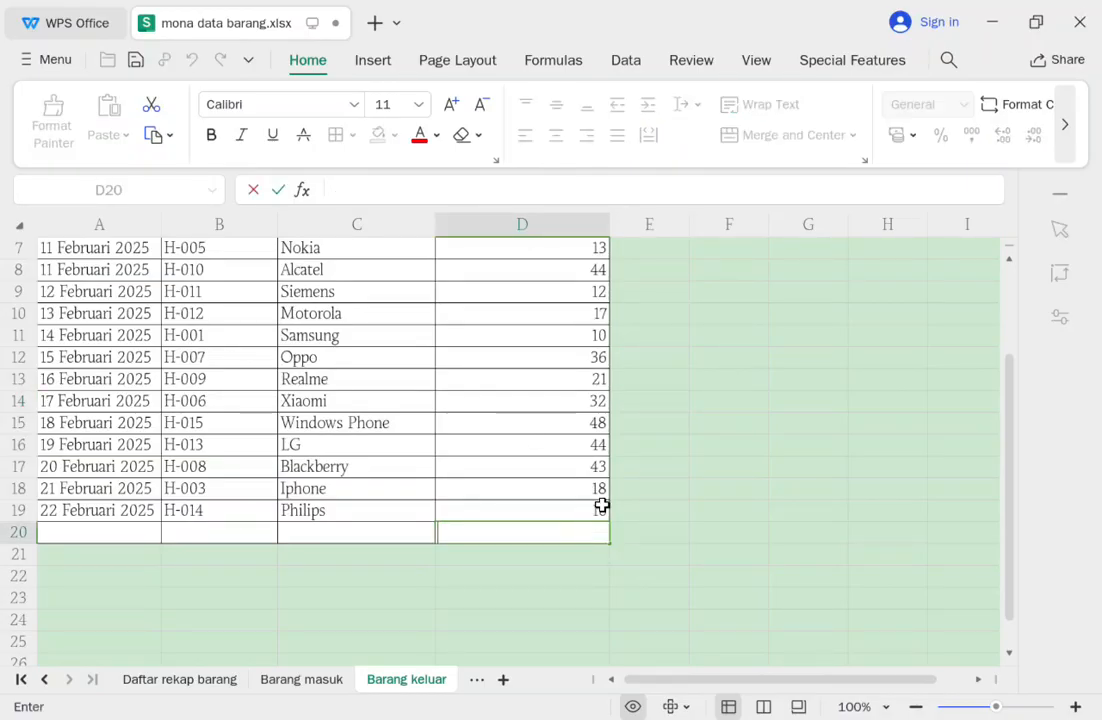
Start a SUMIF formula in E4 of the Daftar rekap barang sheet with 'Barang keluar'!C6:C20 as its range.
scroll(595, 505, up, 2)
scroll(583, 508, down, 1)
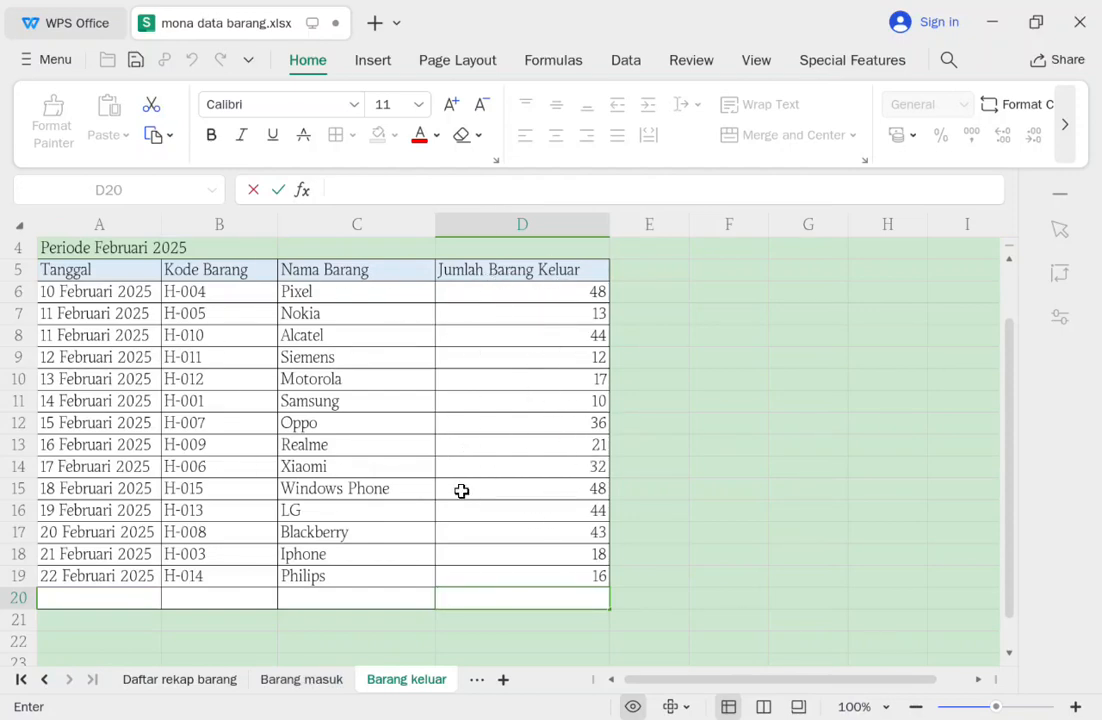
click(207, 684)
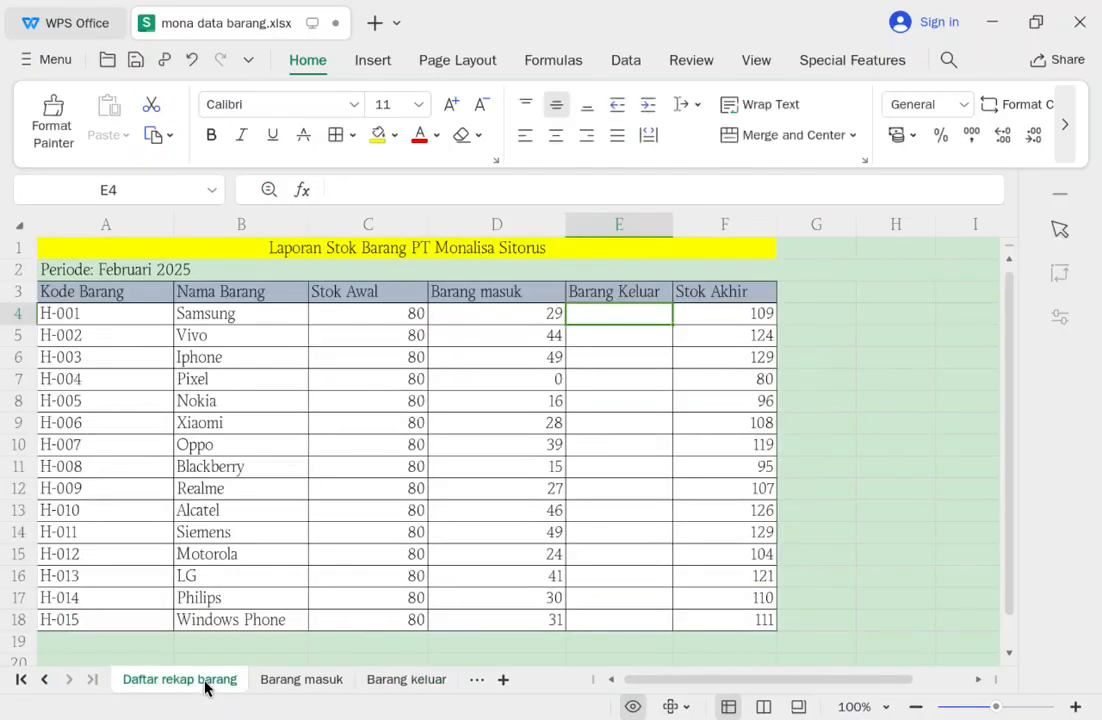
double_click(637, 314)
text(=SUM)
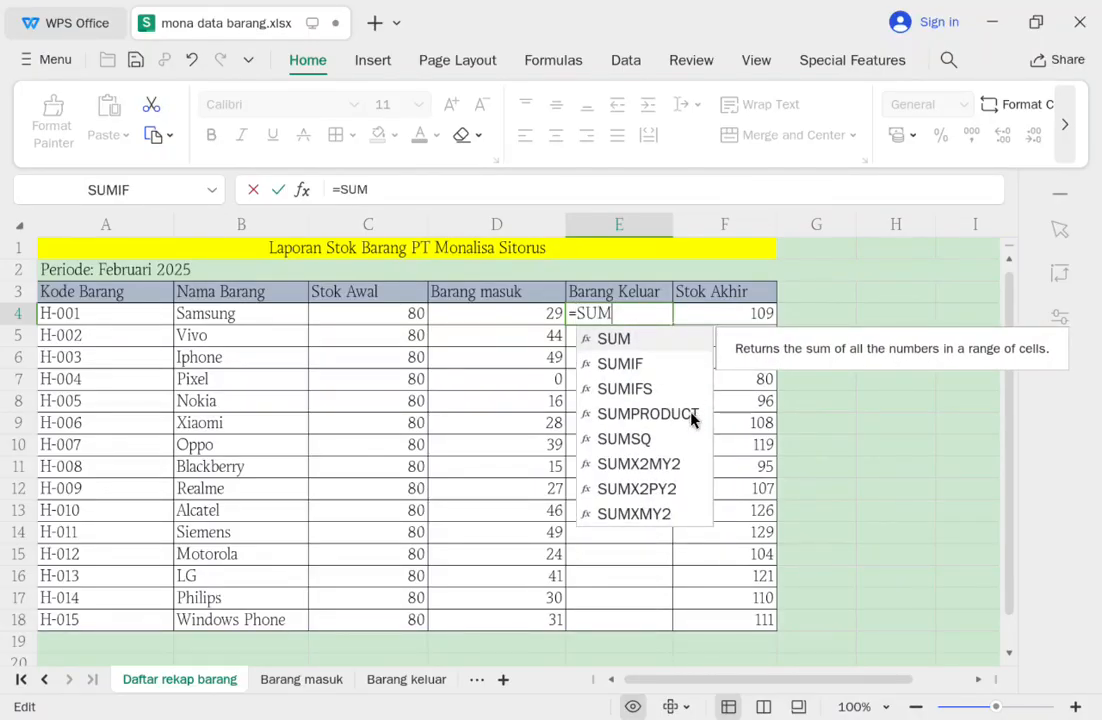
double_click(679, 368)
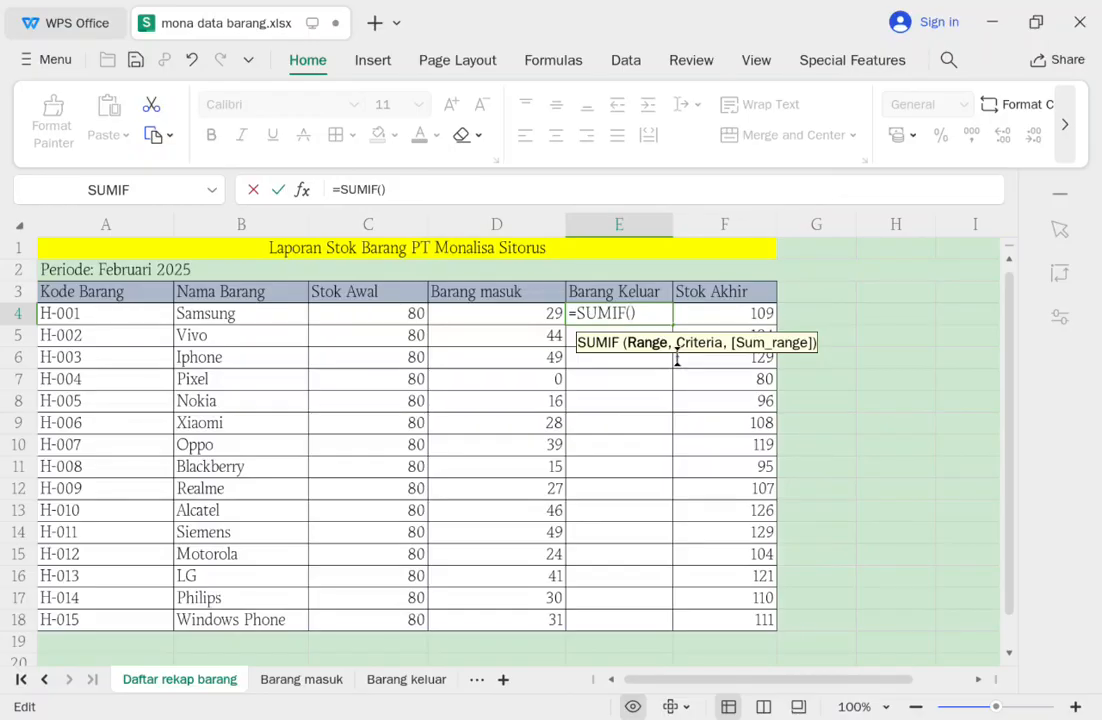
click(386, 681)
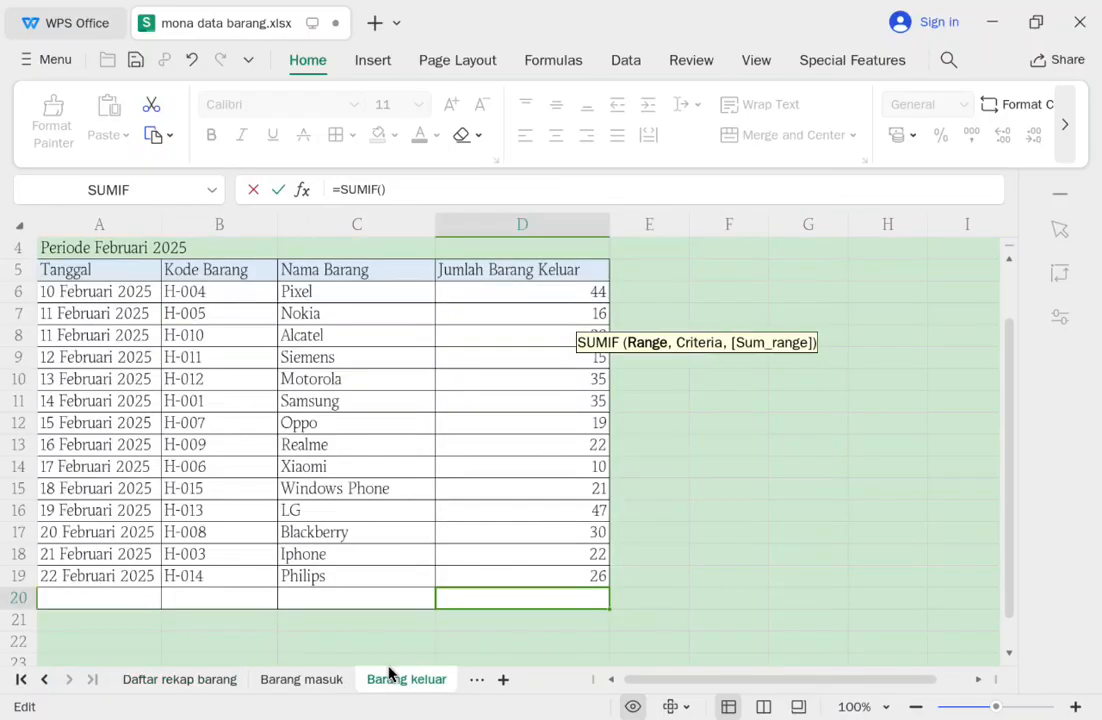
drag(327, 290, 320, 580)
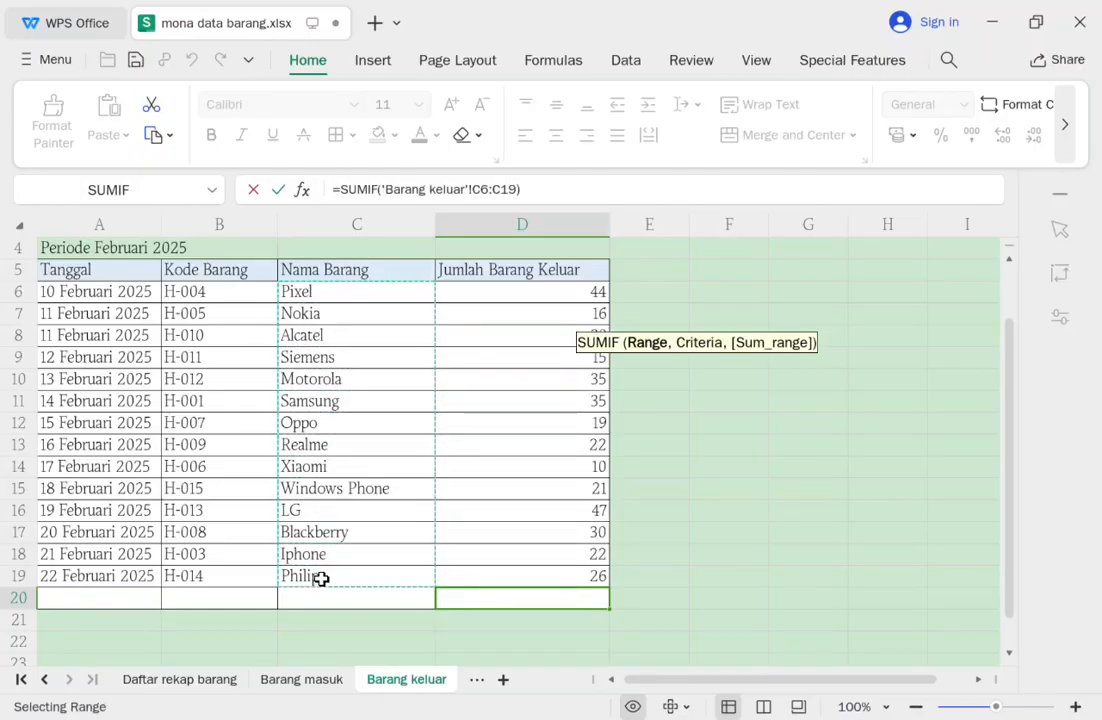
drag(362, 294, 344, 596)
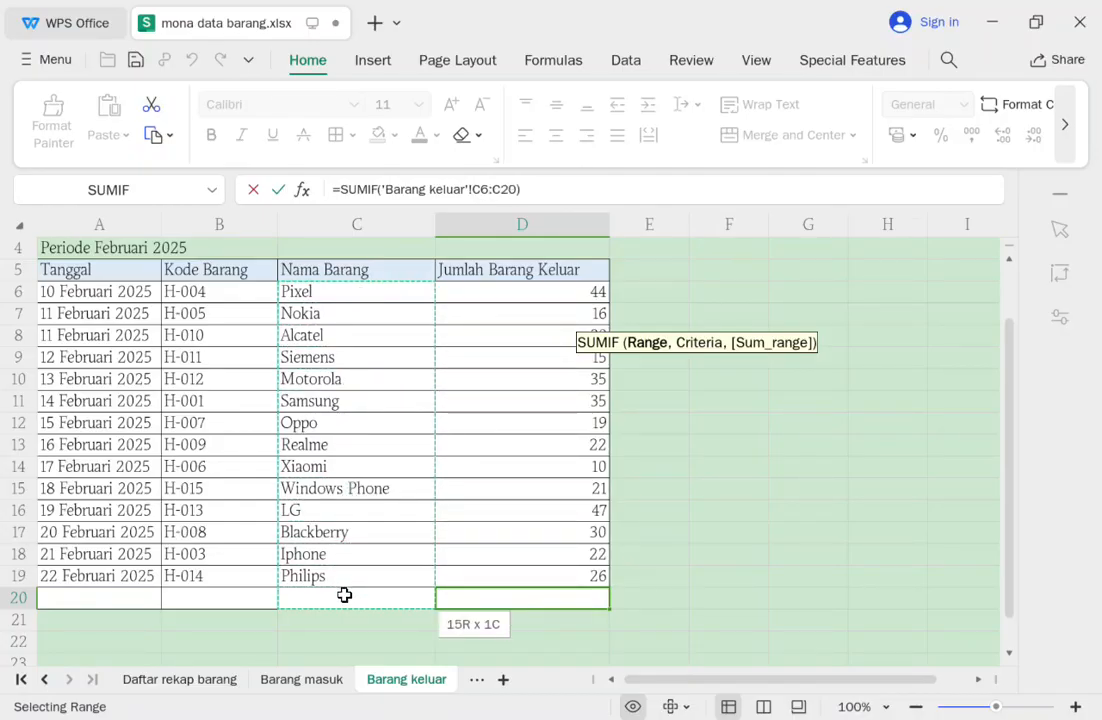
Make the SUMIF criteria range absolute as $C$6:$C$20.
click(477, 189)
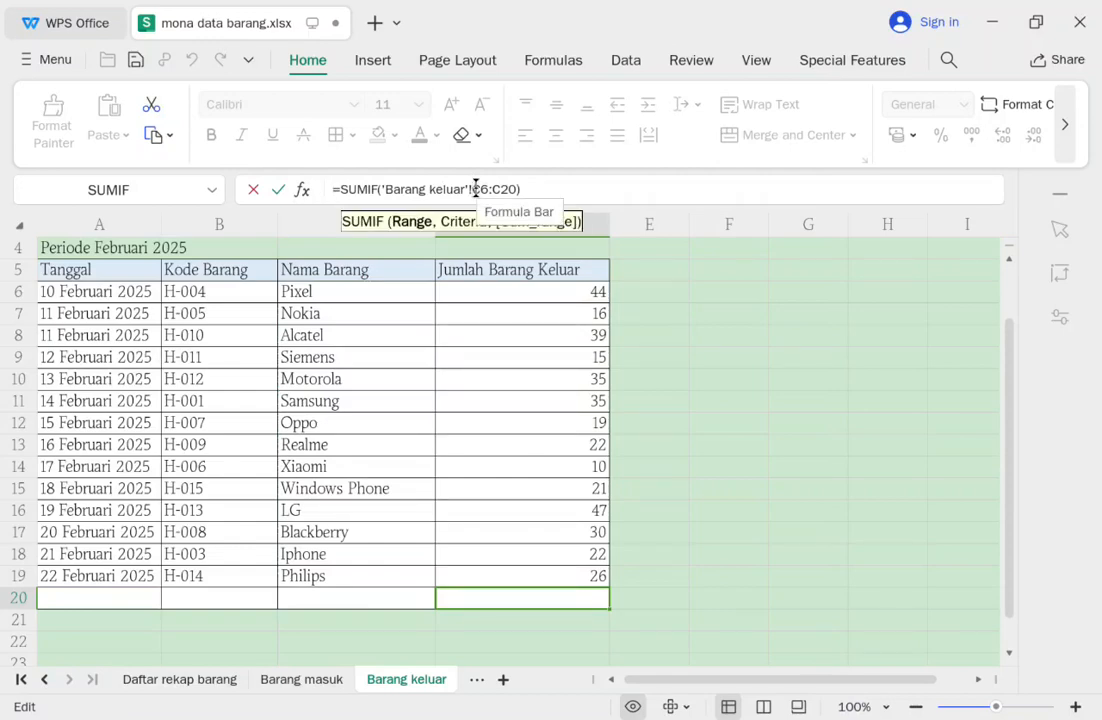
text($)
click(489, 189)
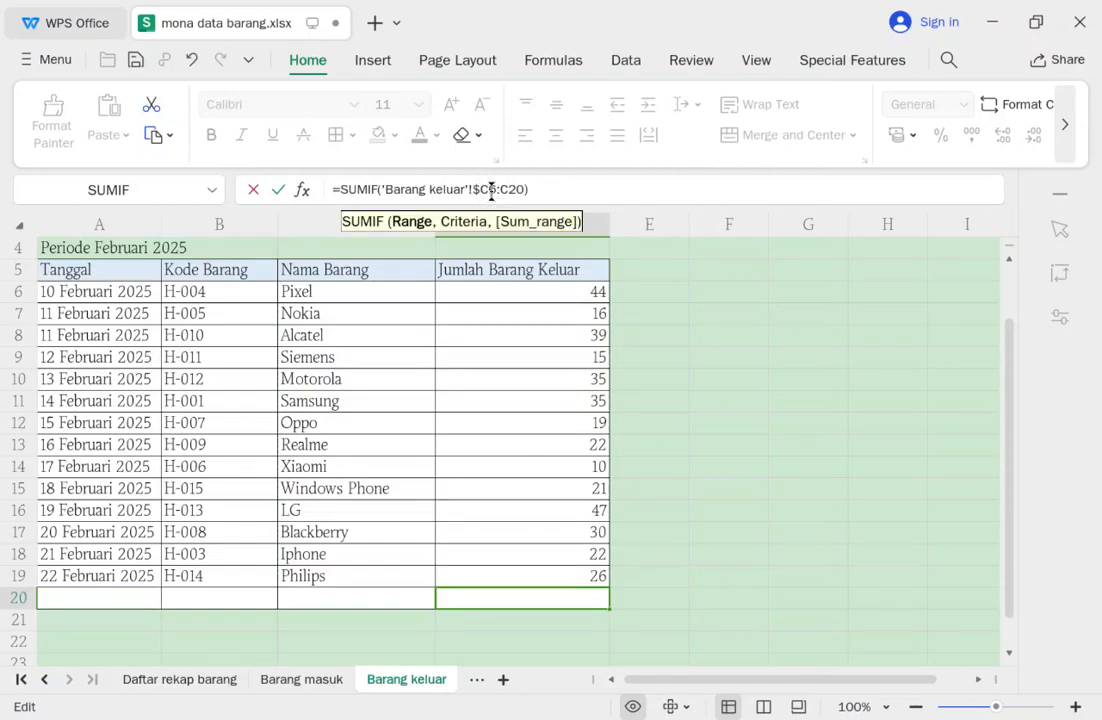
text($)
click(520, 189)
text($)
click(525, 190)
text($C$)
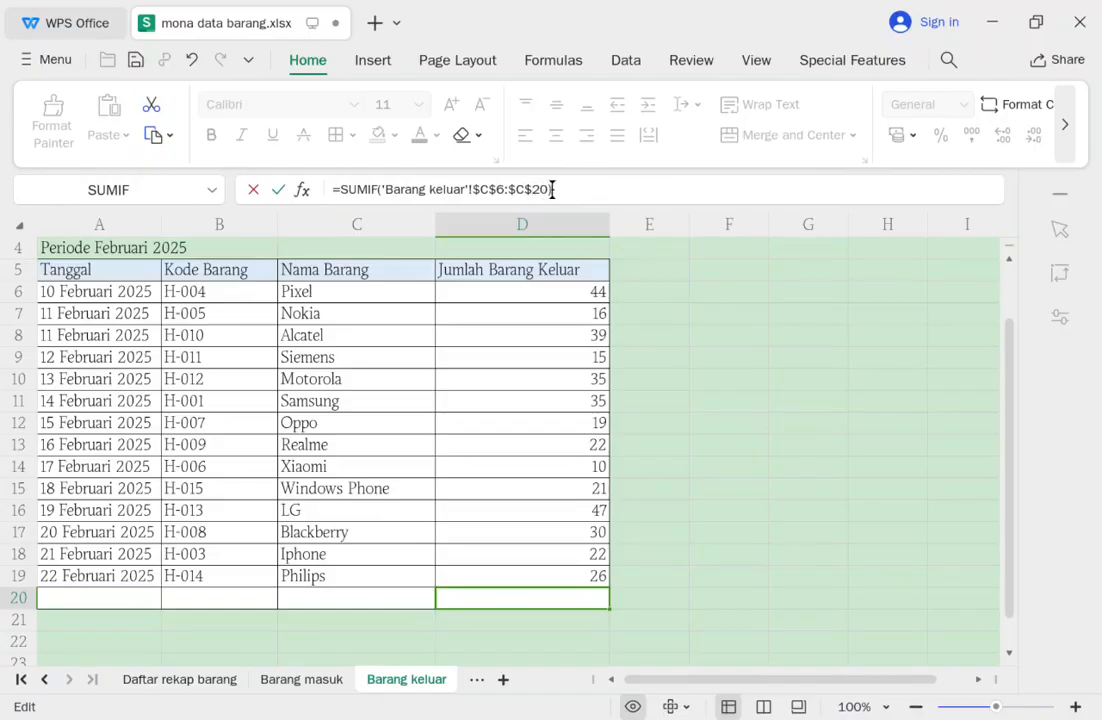
Add B4 from the Daftar rekap barang sheet as the SUMIF criteria.
click(550, 190)
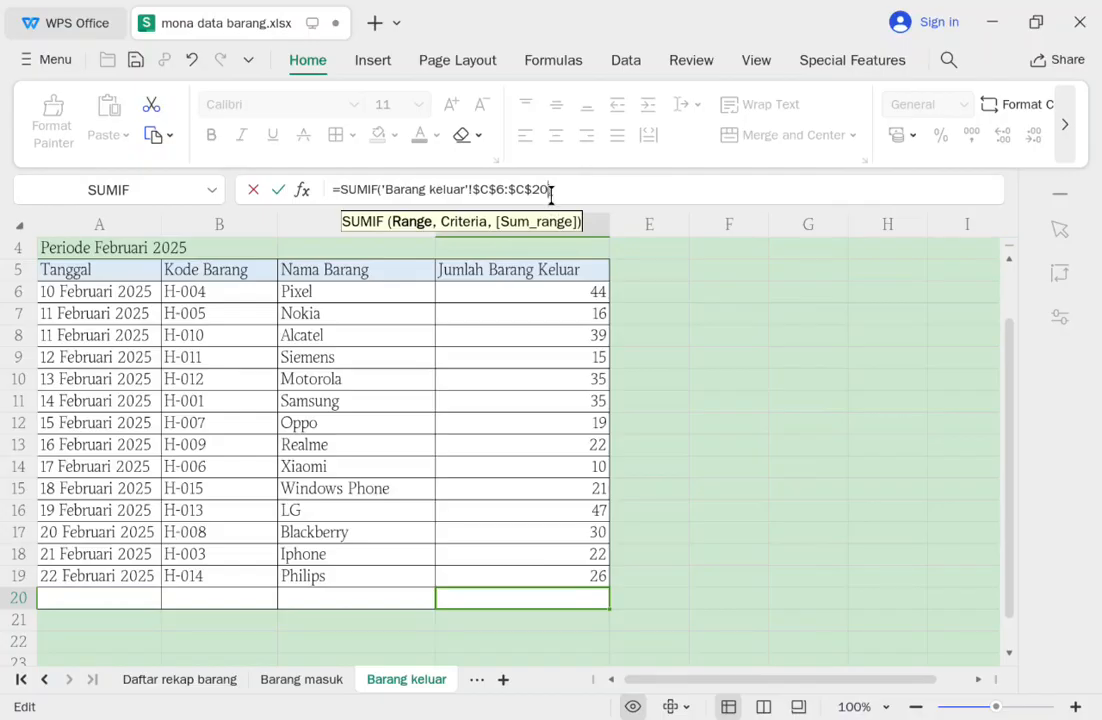
text(,)
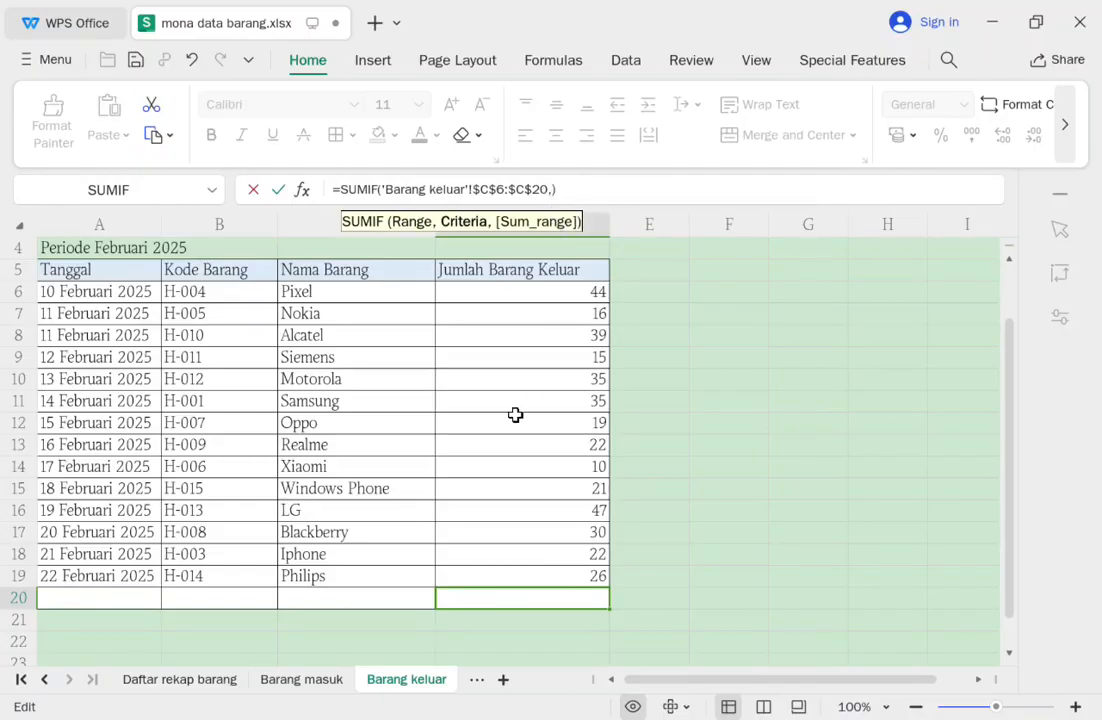
click(180, 679)
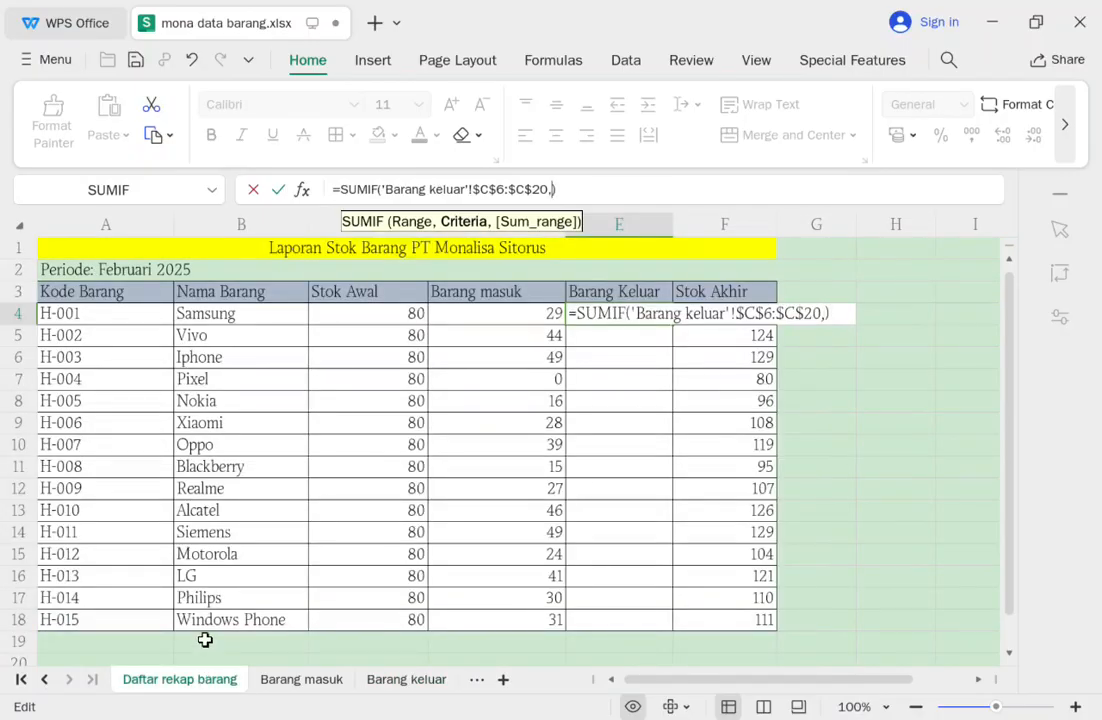
click(250, 306)
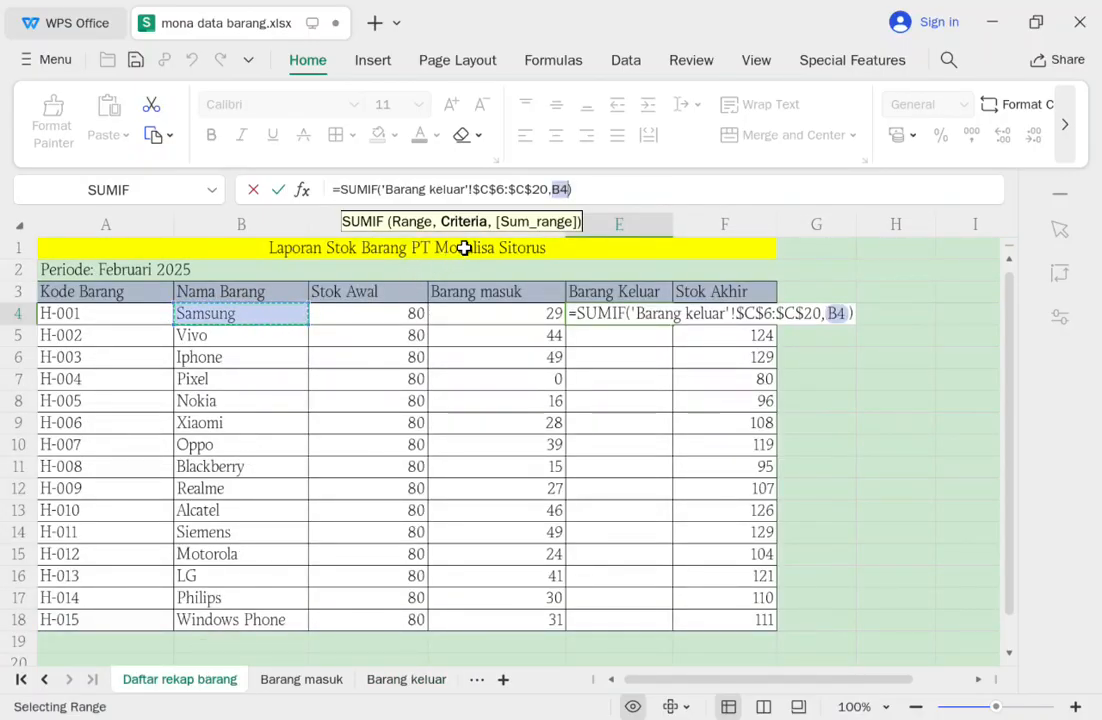
text(,)
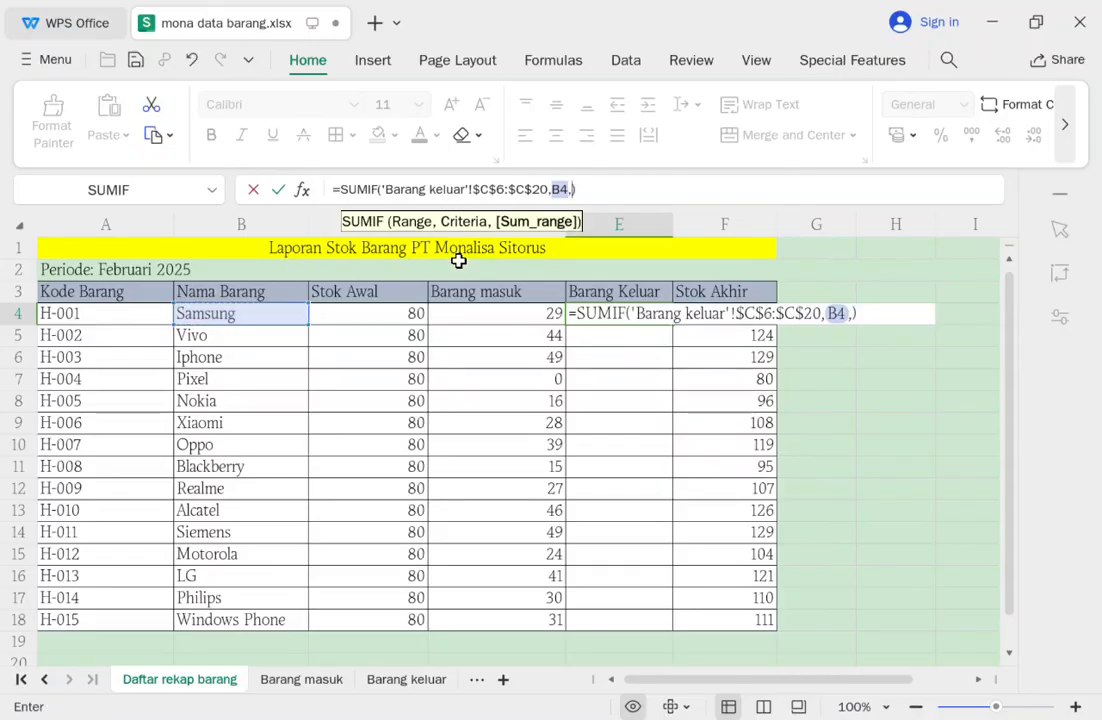
Add the absolute sum range 'Barang keluar'!$D$6:$D$20 and complete the SUMIF formula in E4.
click(380, 684)
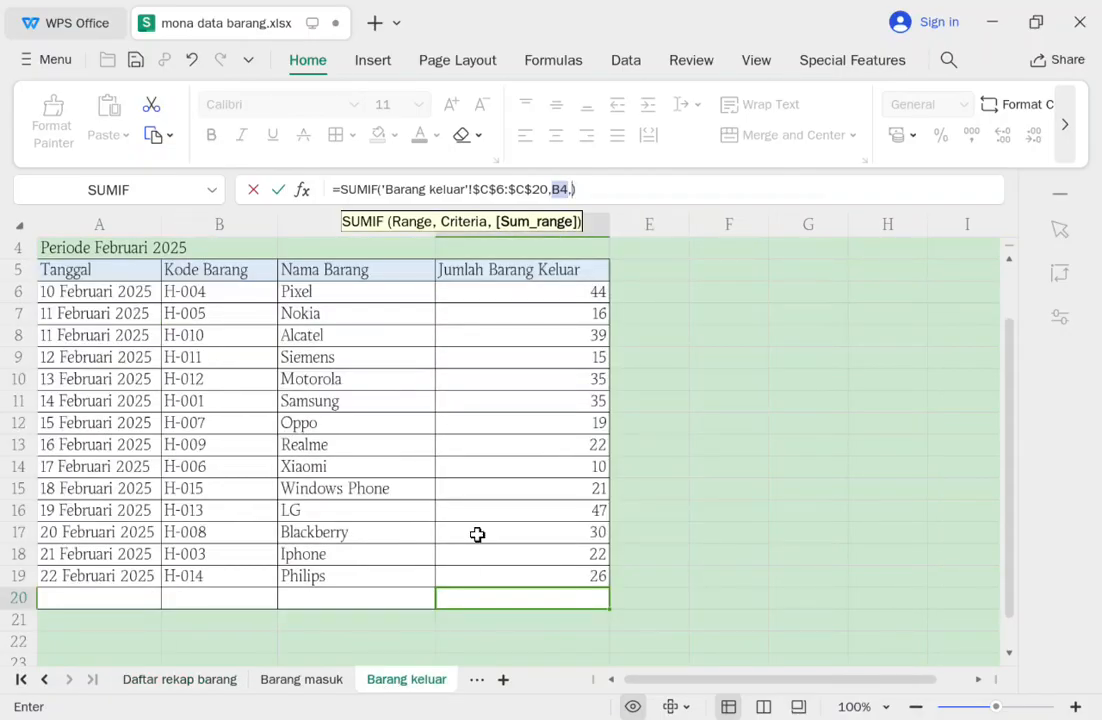
drag(597, 292, 580, 597)
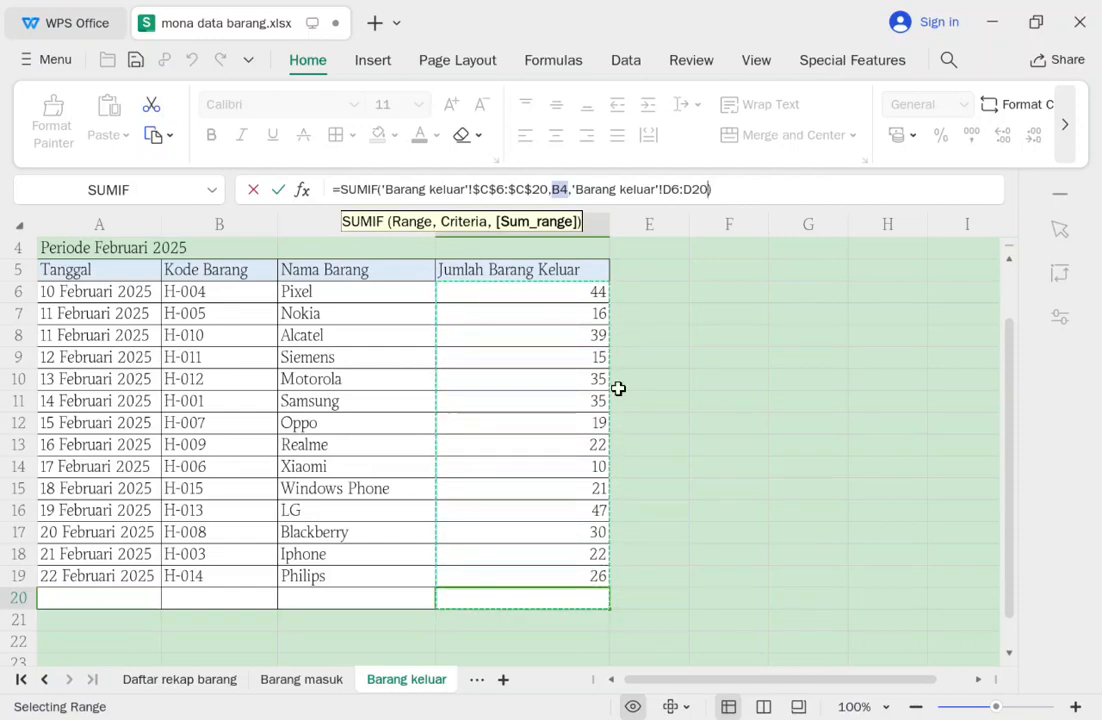
click(668, 187)
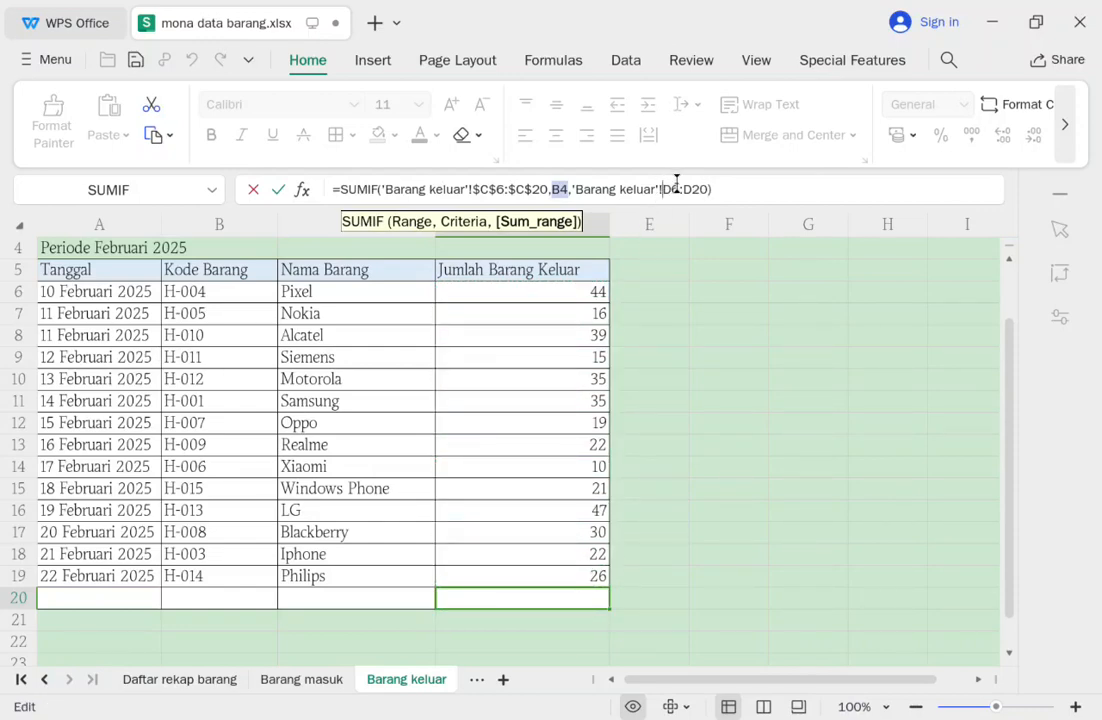
text($)
click(680, 187)
text($D$)
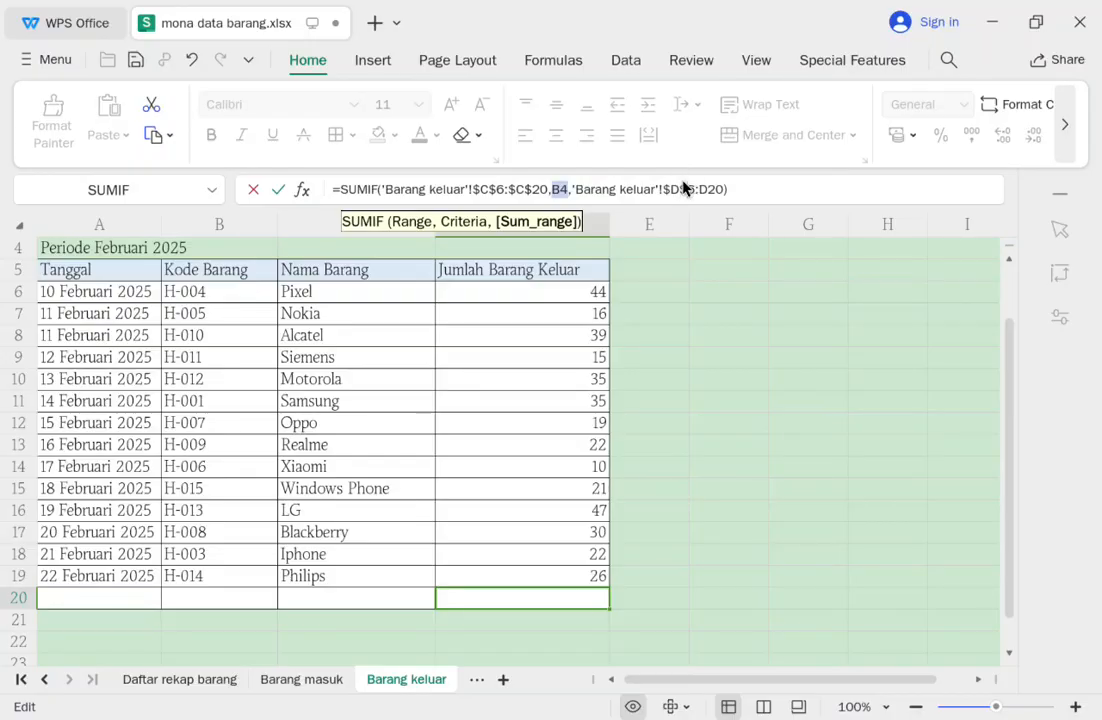
click(700, 187)
text($)
click(717, 189)
text($D$)
key(Return)
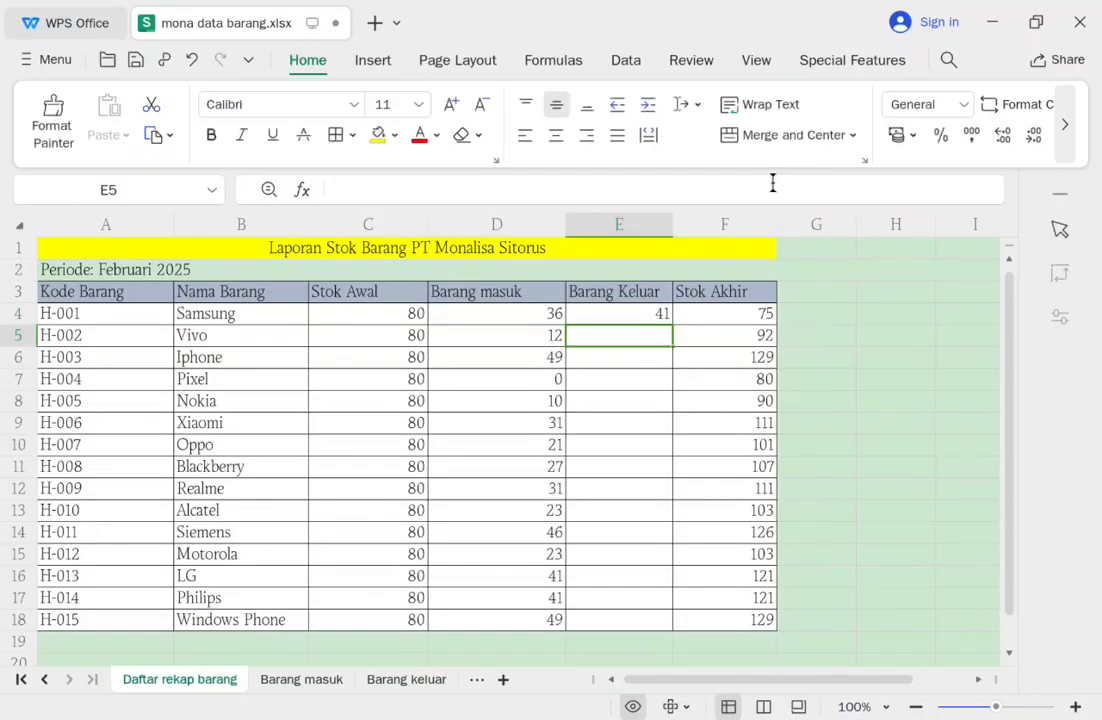
Fill the SUMIF formula from E4 down through E18 in the Barang Keluar column.
click(597, 315)
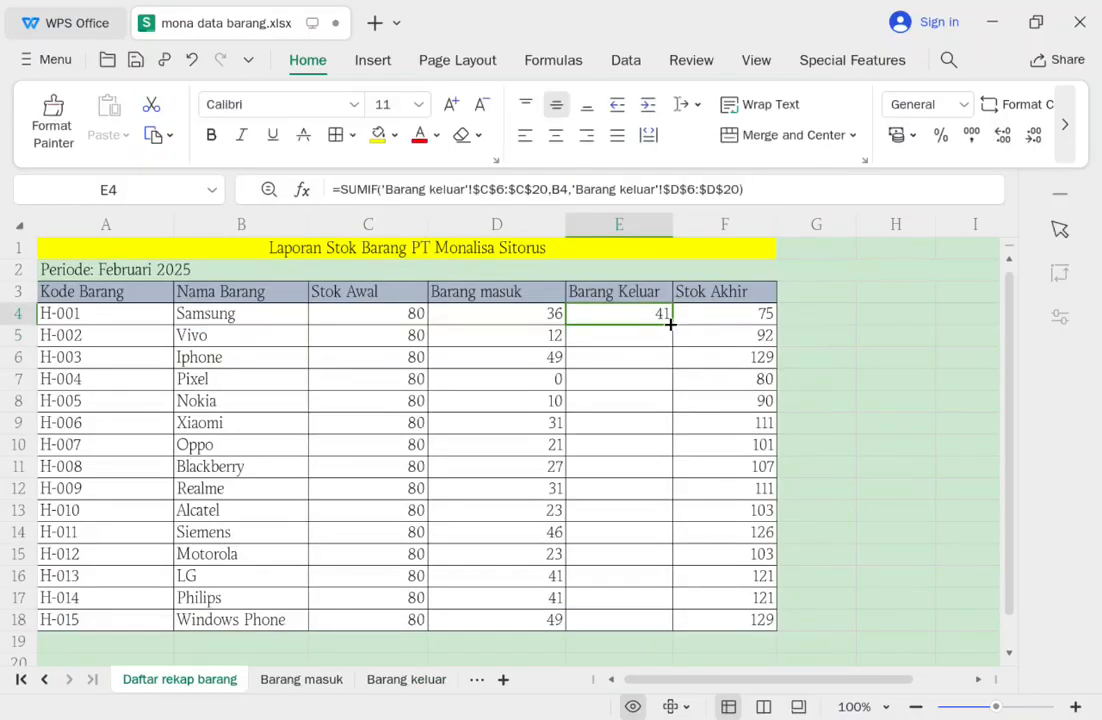
drag(670, 324, 657, 624)
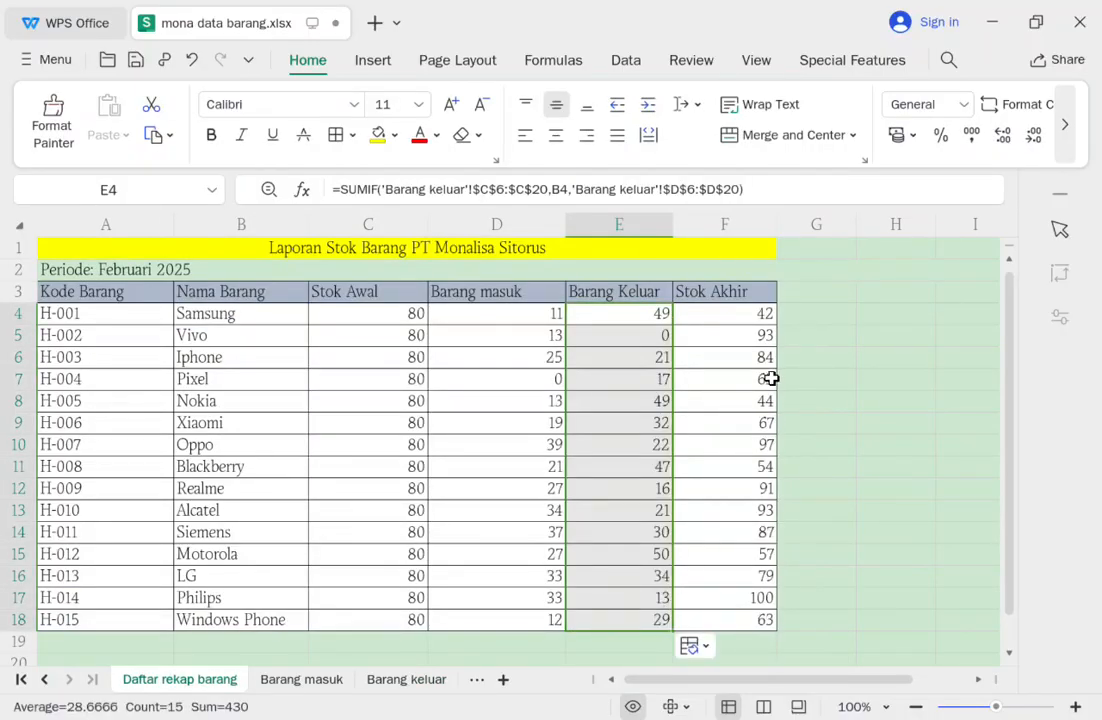
click(630, 403)
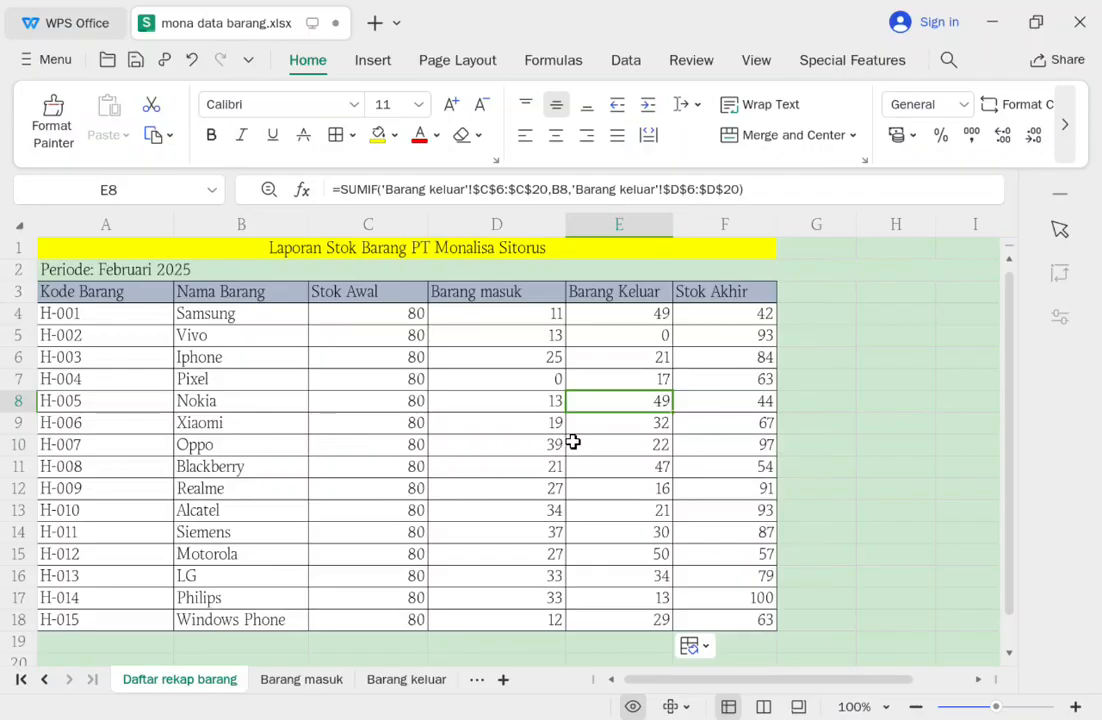
Compare the Xiaomi (H-006) row on the recap sheet with its entries on the Barang keluar and Barang masuk sheets.
click(18, 423)
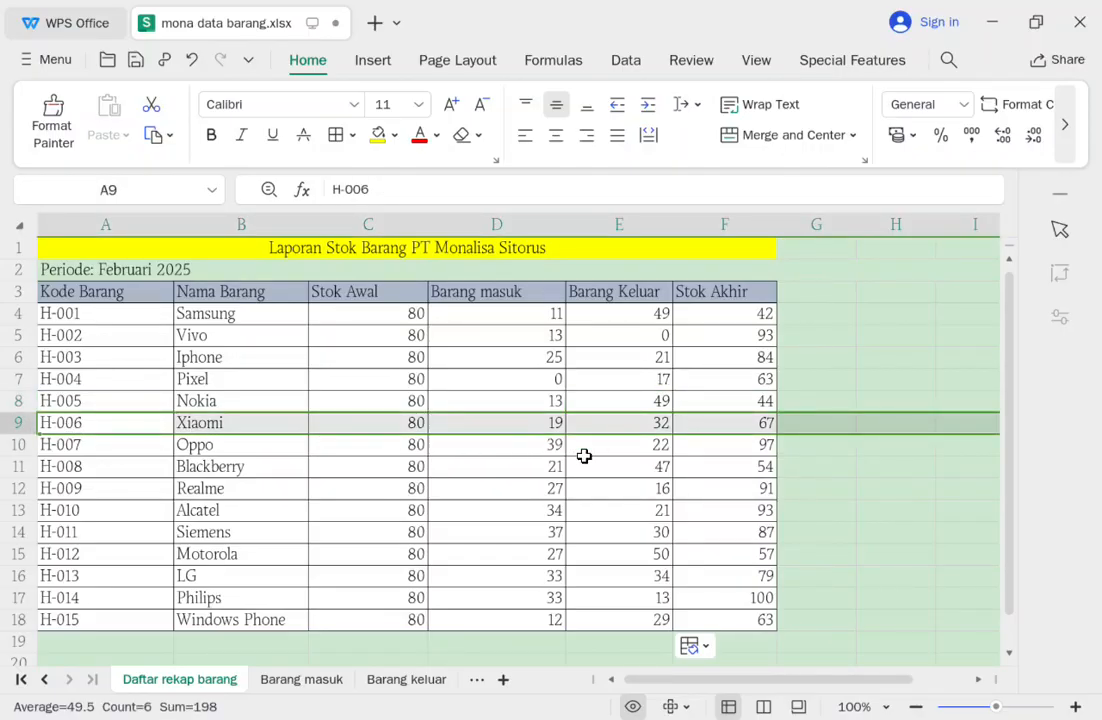
click(405, 679)
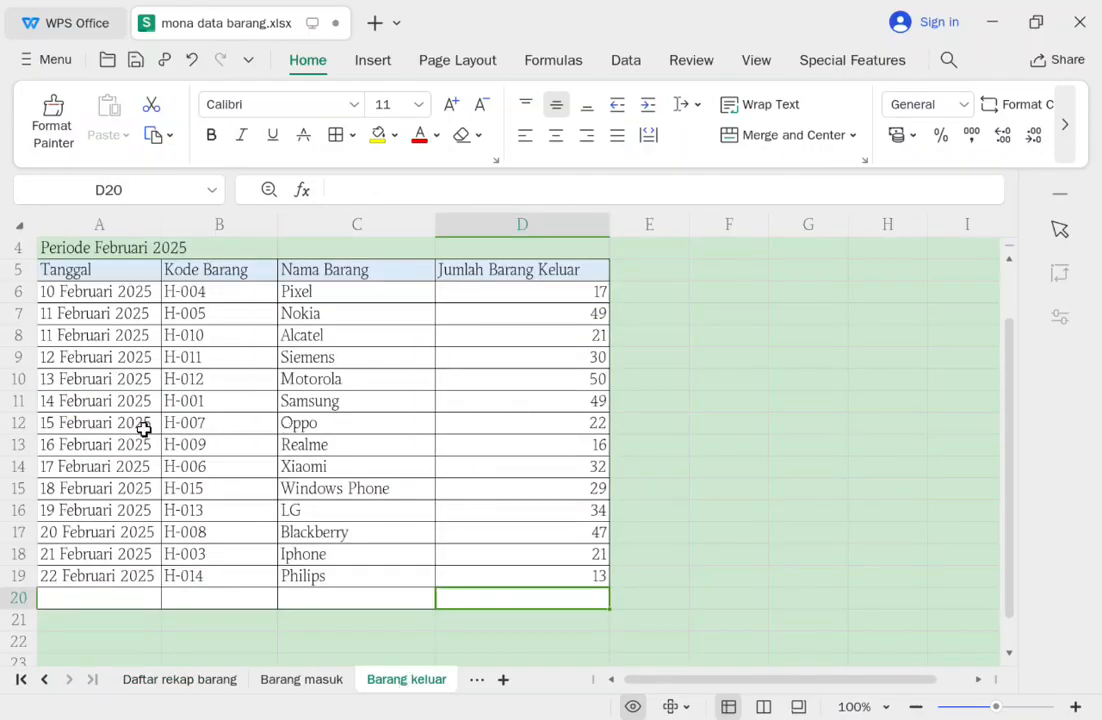
click(18, 466)
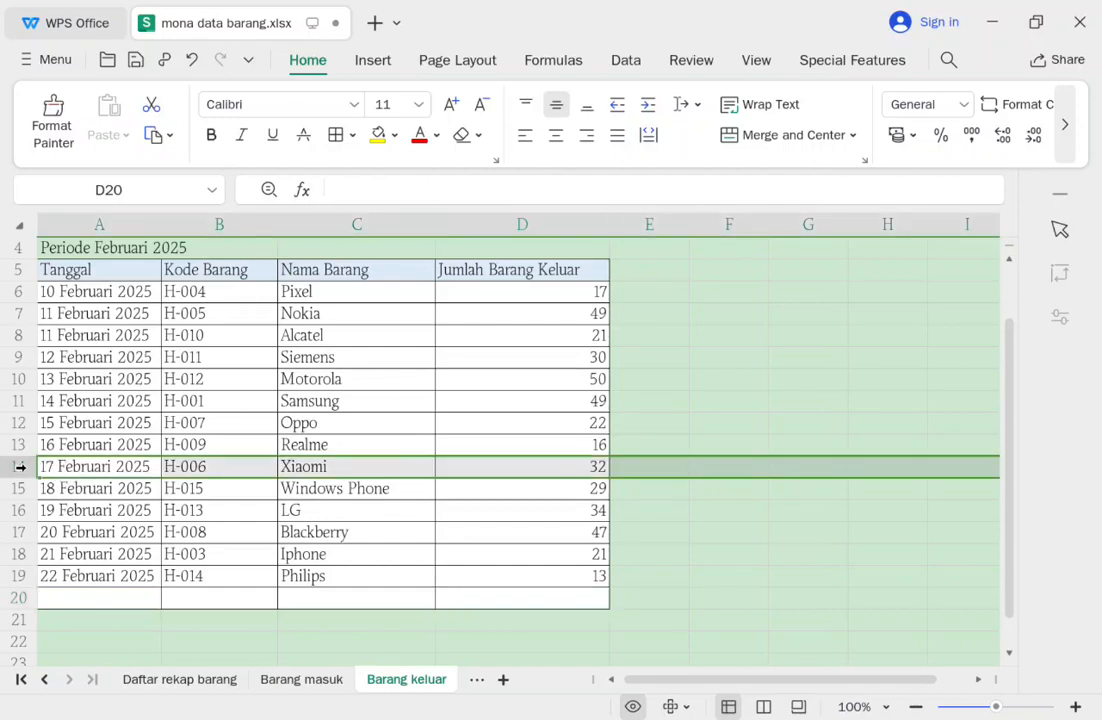
click(318, 680)
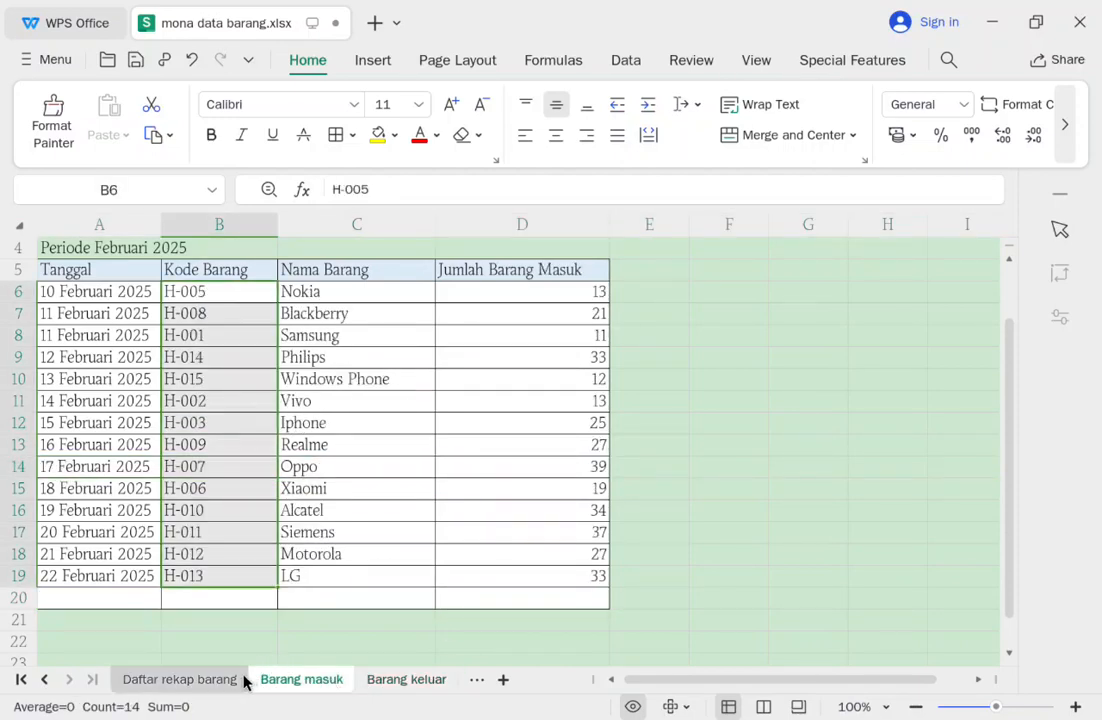
click(238, 677)
scroll(590, 390, down, 2)
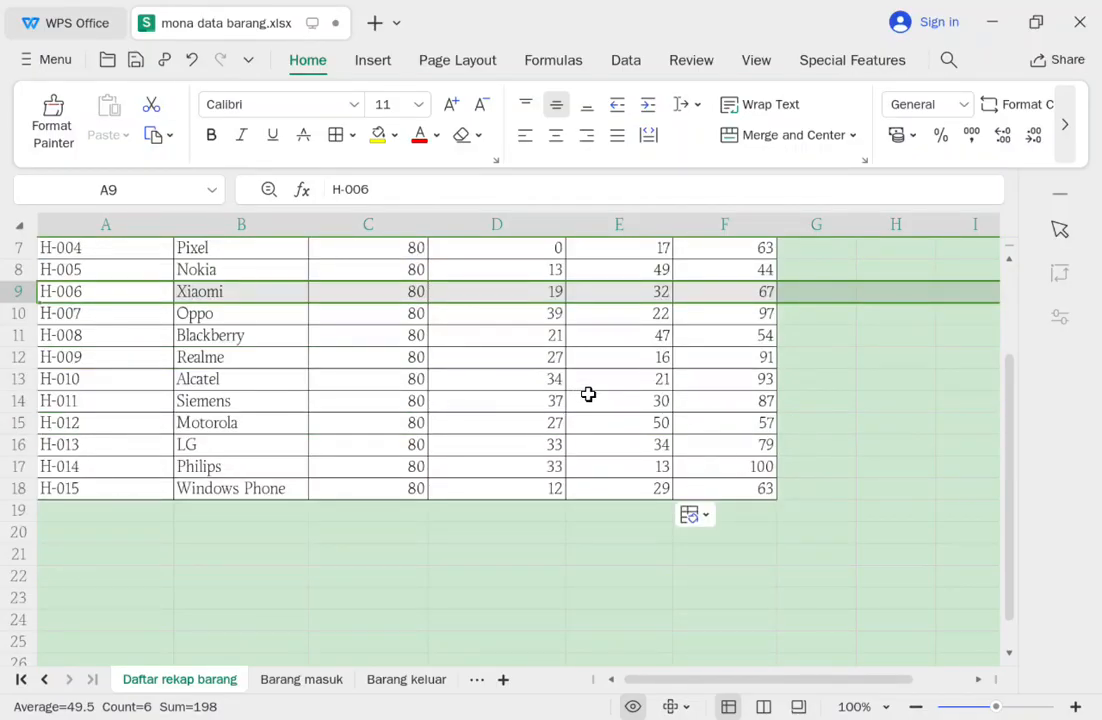
scroll(590, 396, up, 2)
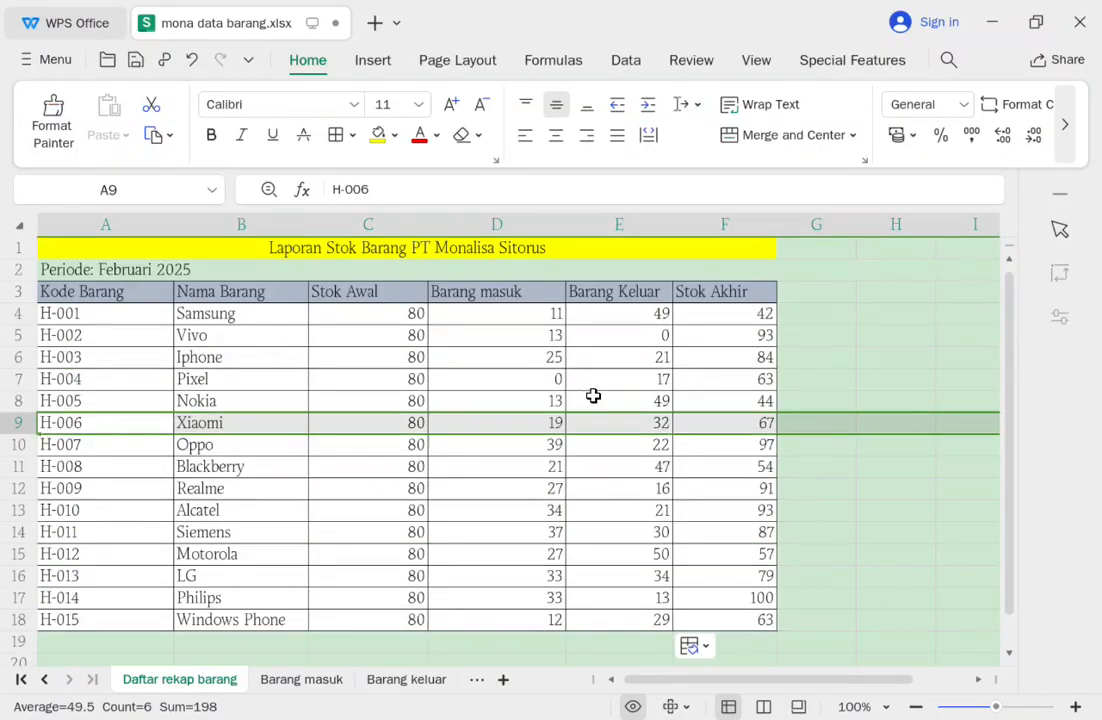